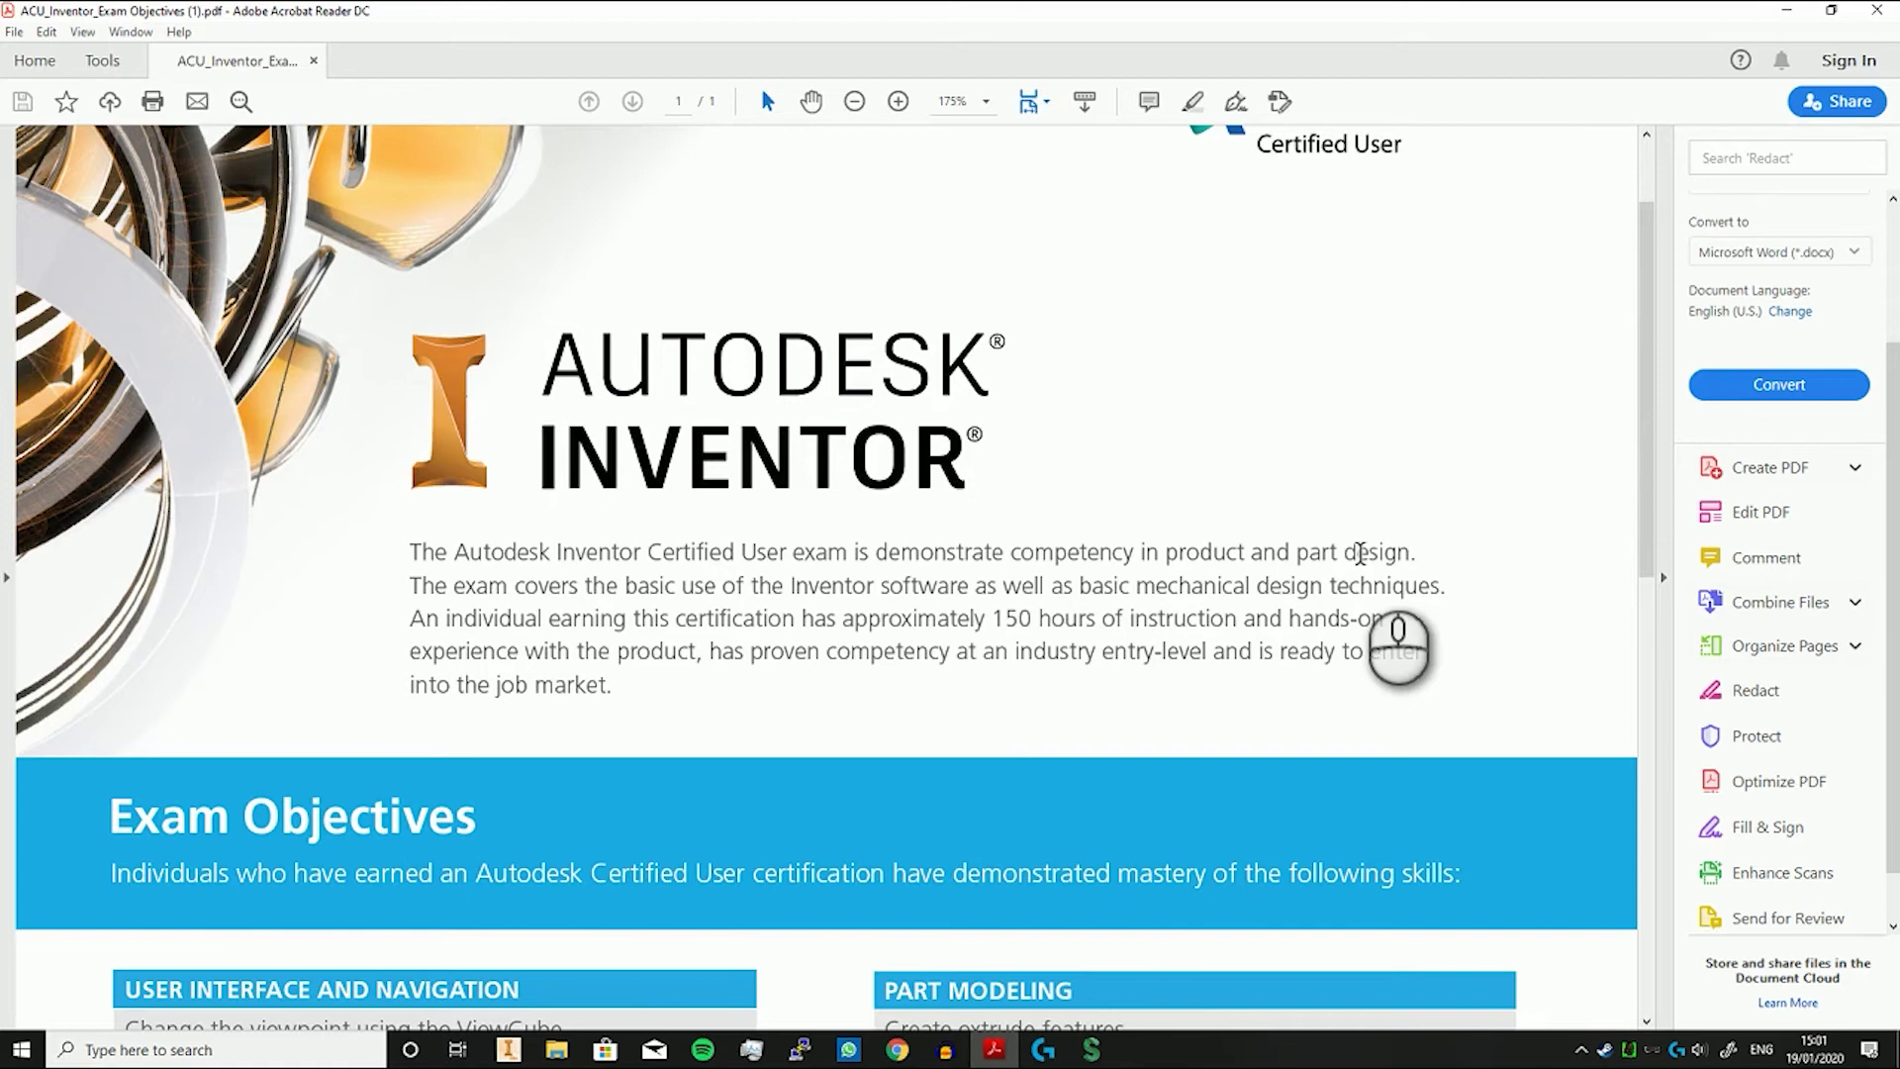
Scroll the exam objectives PDF down to the Part Modeling and Sketching skill tables.
scroll(1360, 553, down, 6)
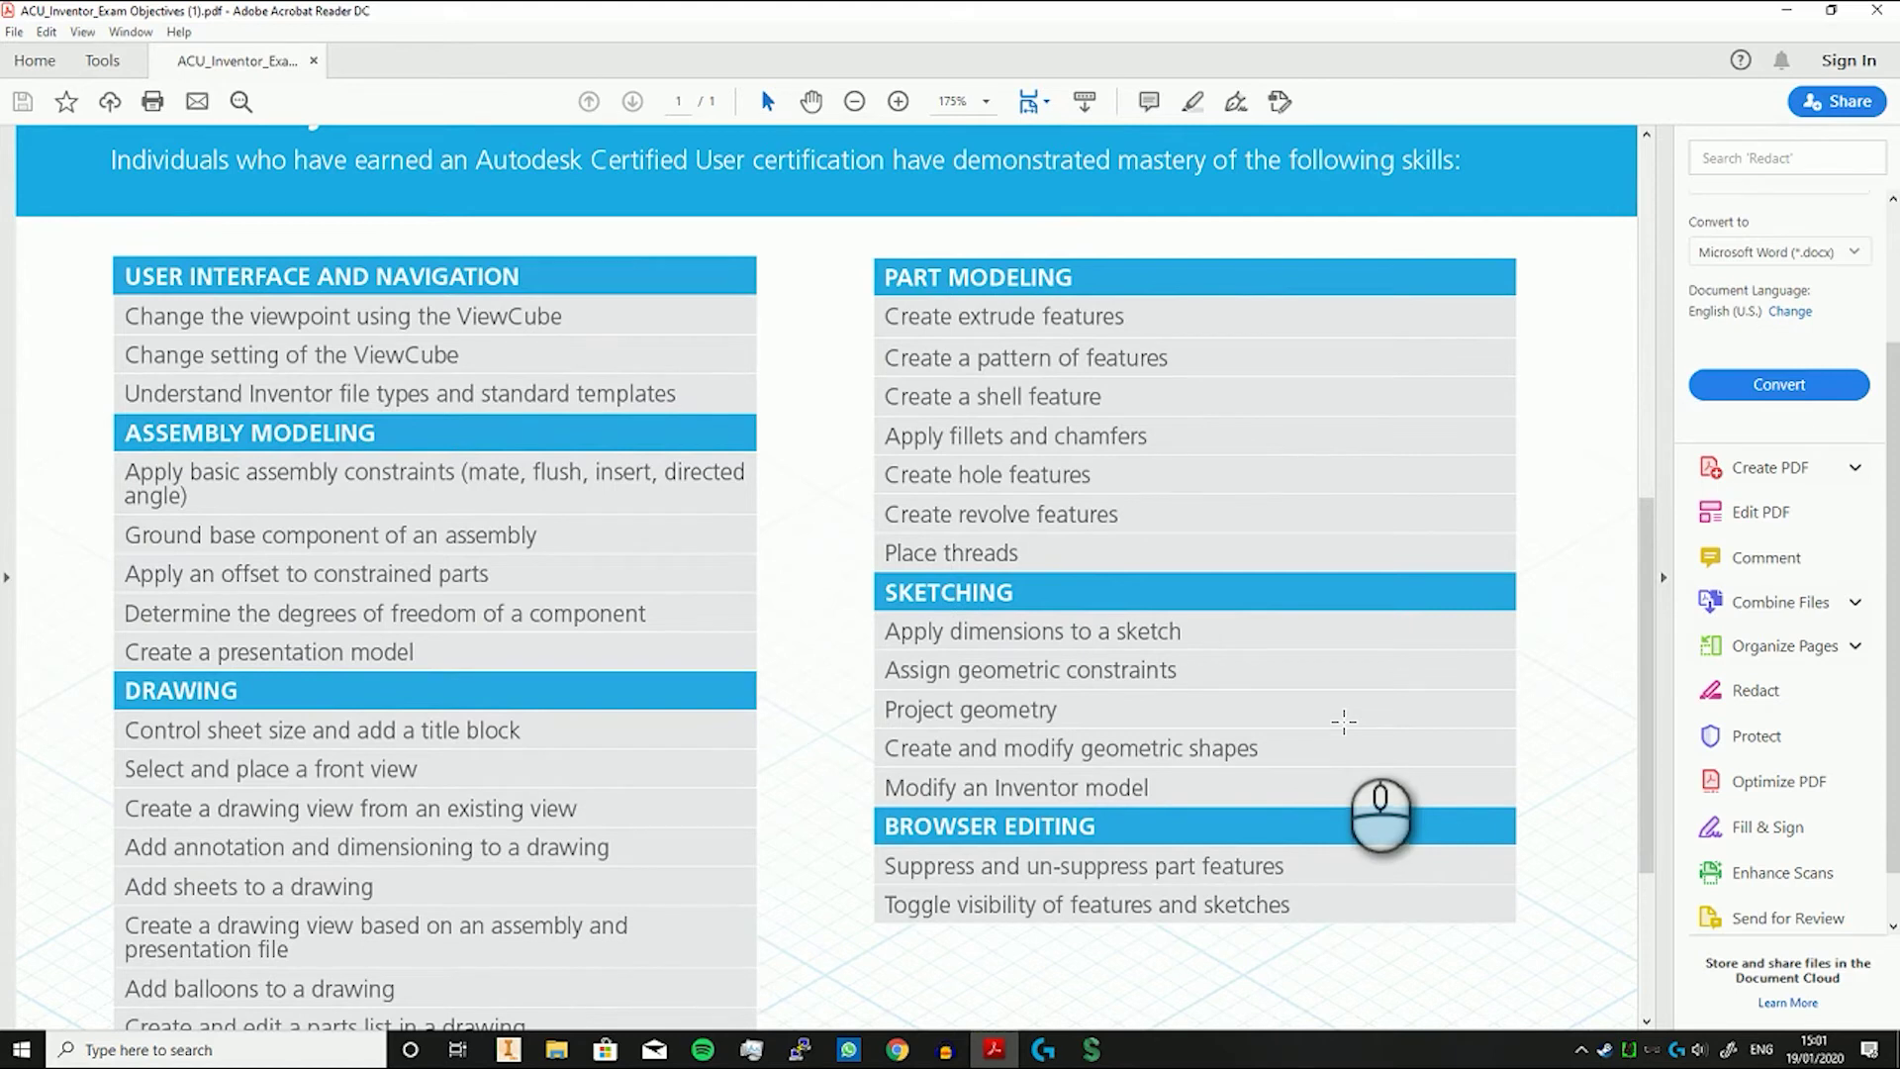
Back in Inventor, create a new part and start a 2D sketch on a plane.
click(505, 1051)
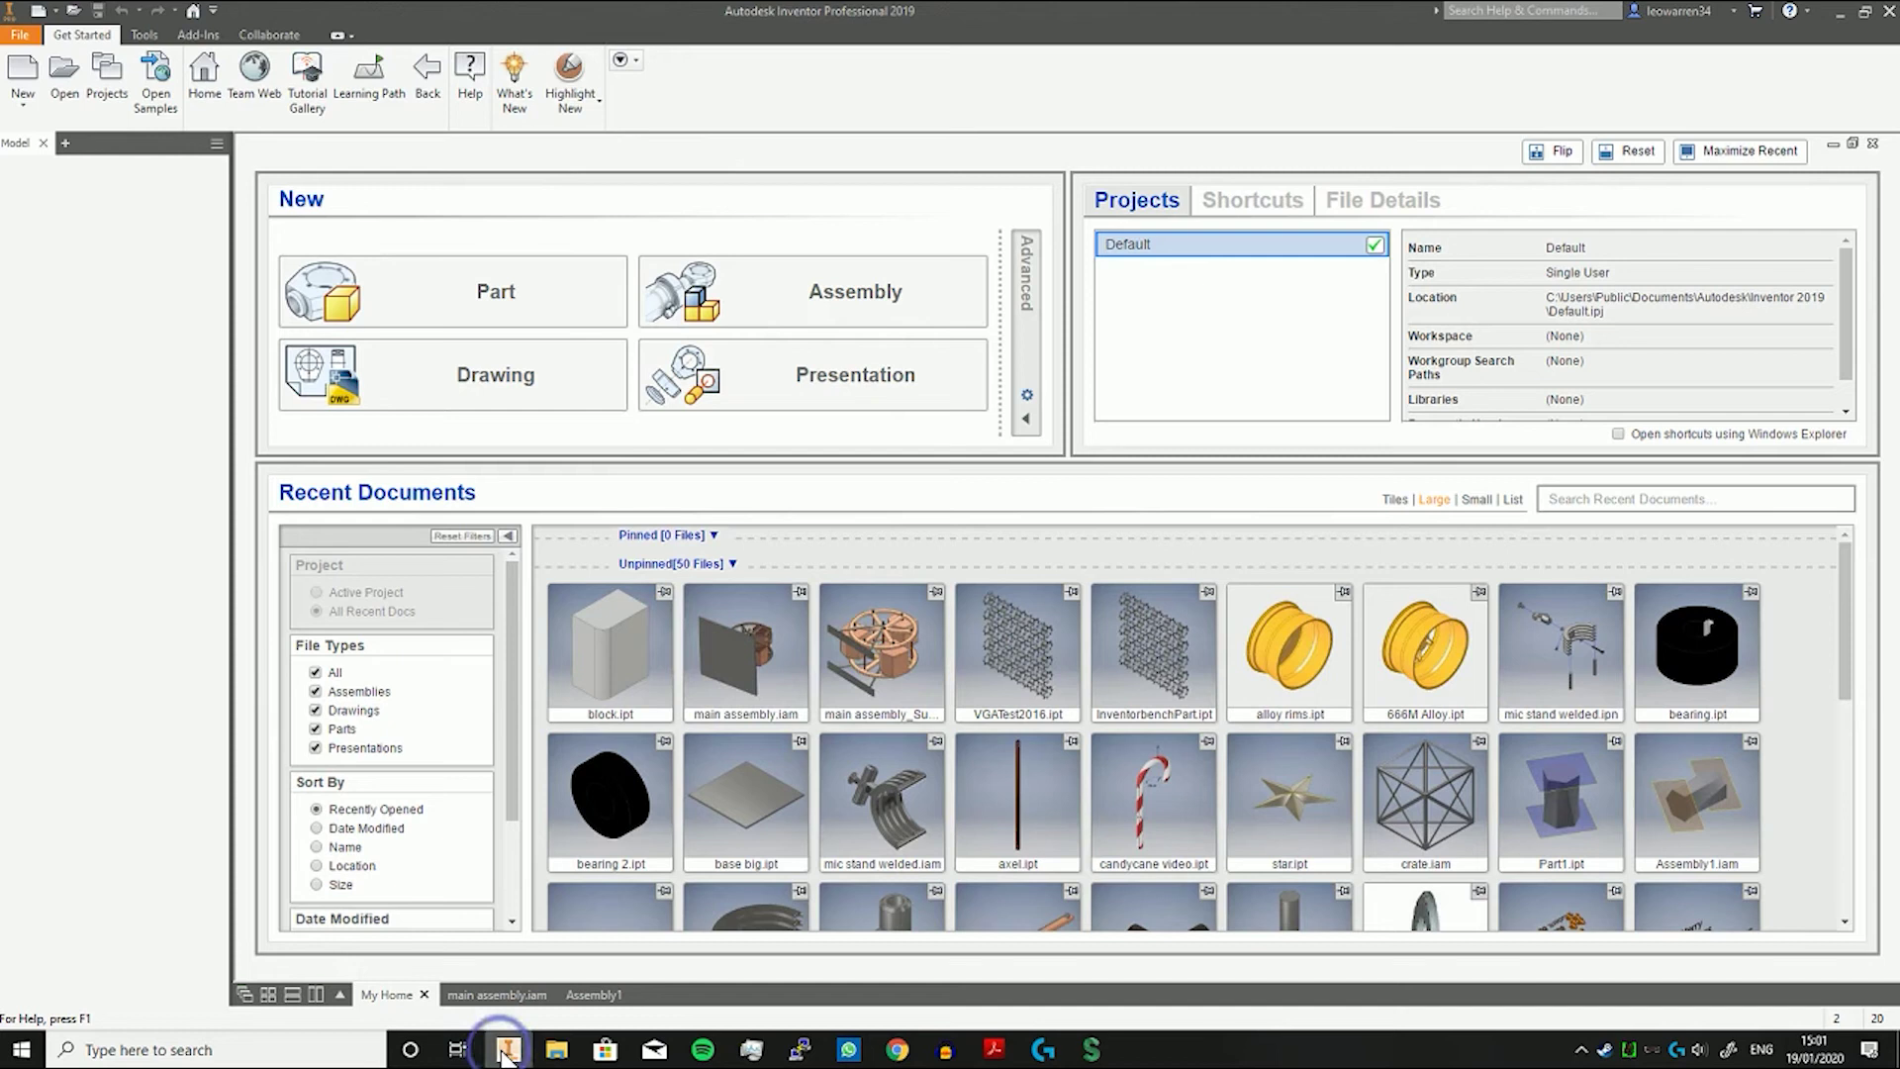
click(552, 315)
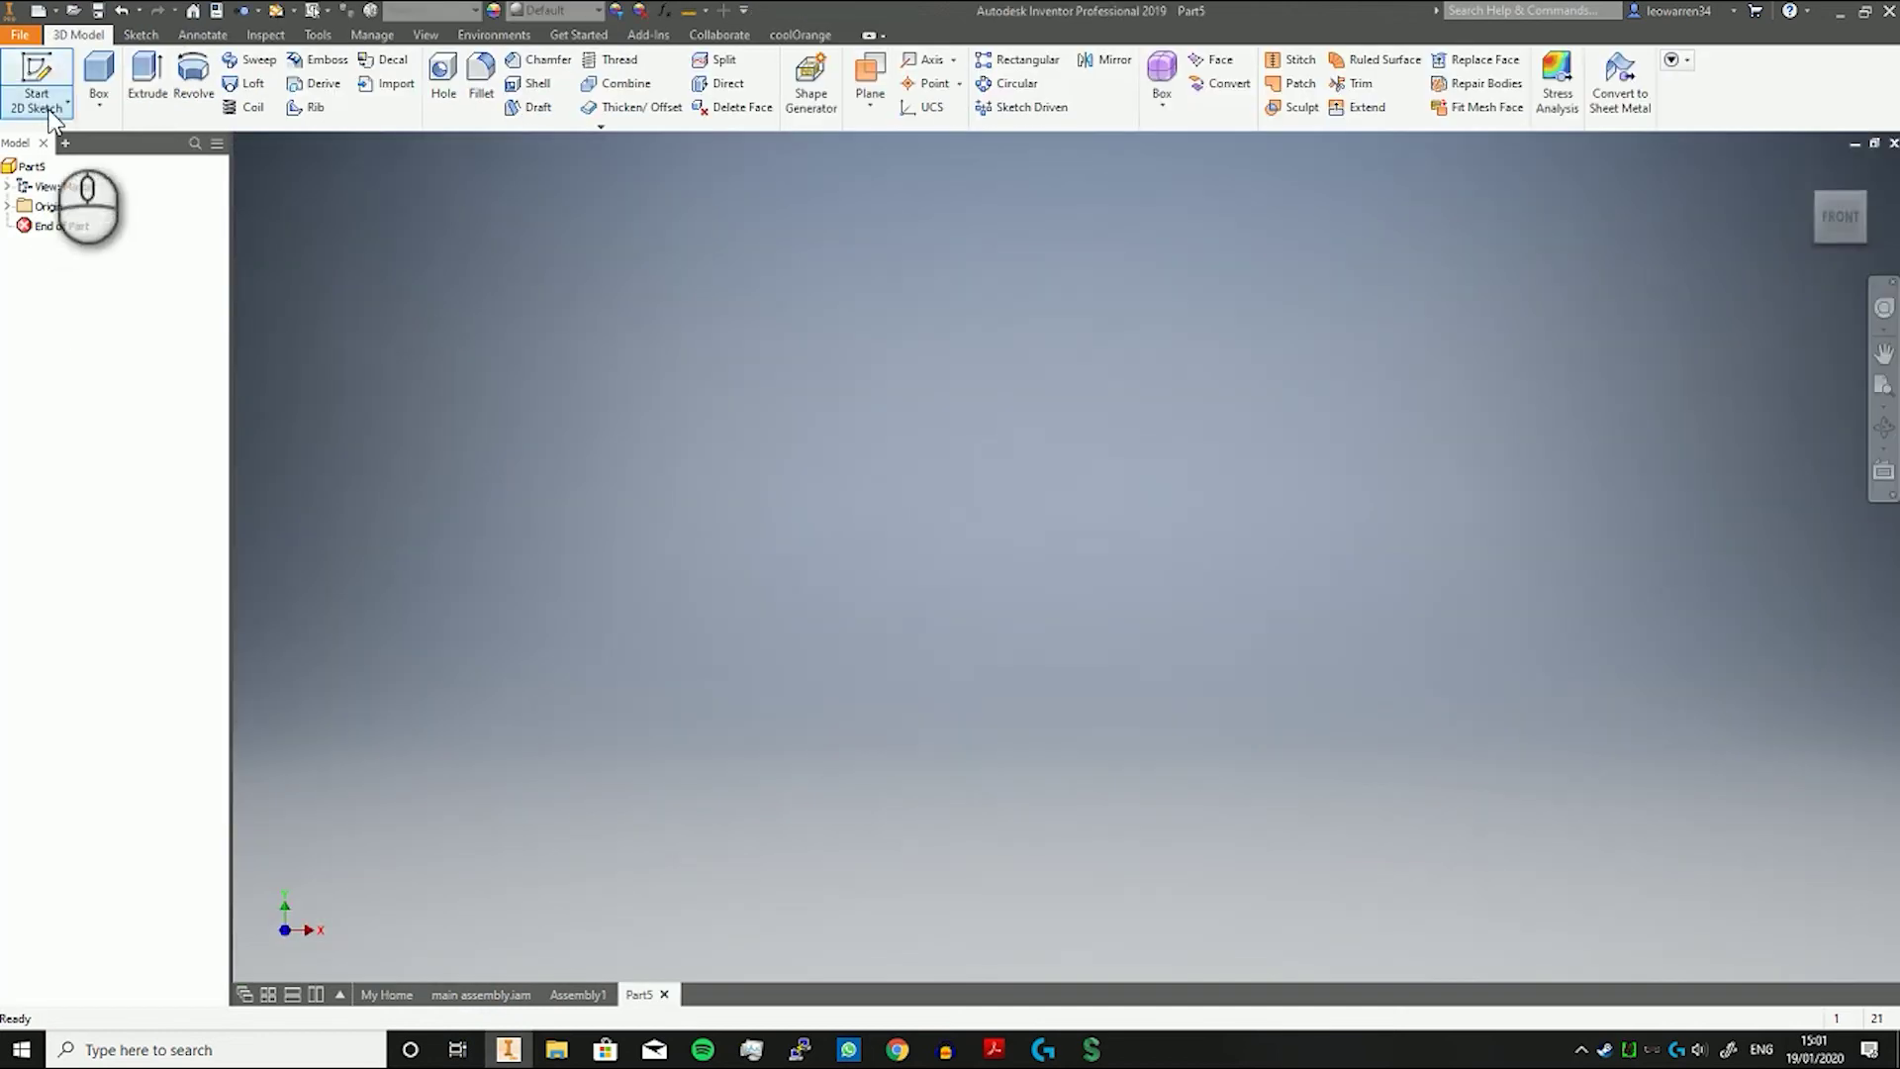
click(37, 77)
click(1064, 643)
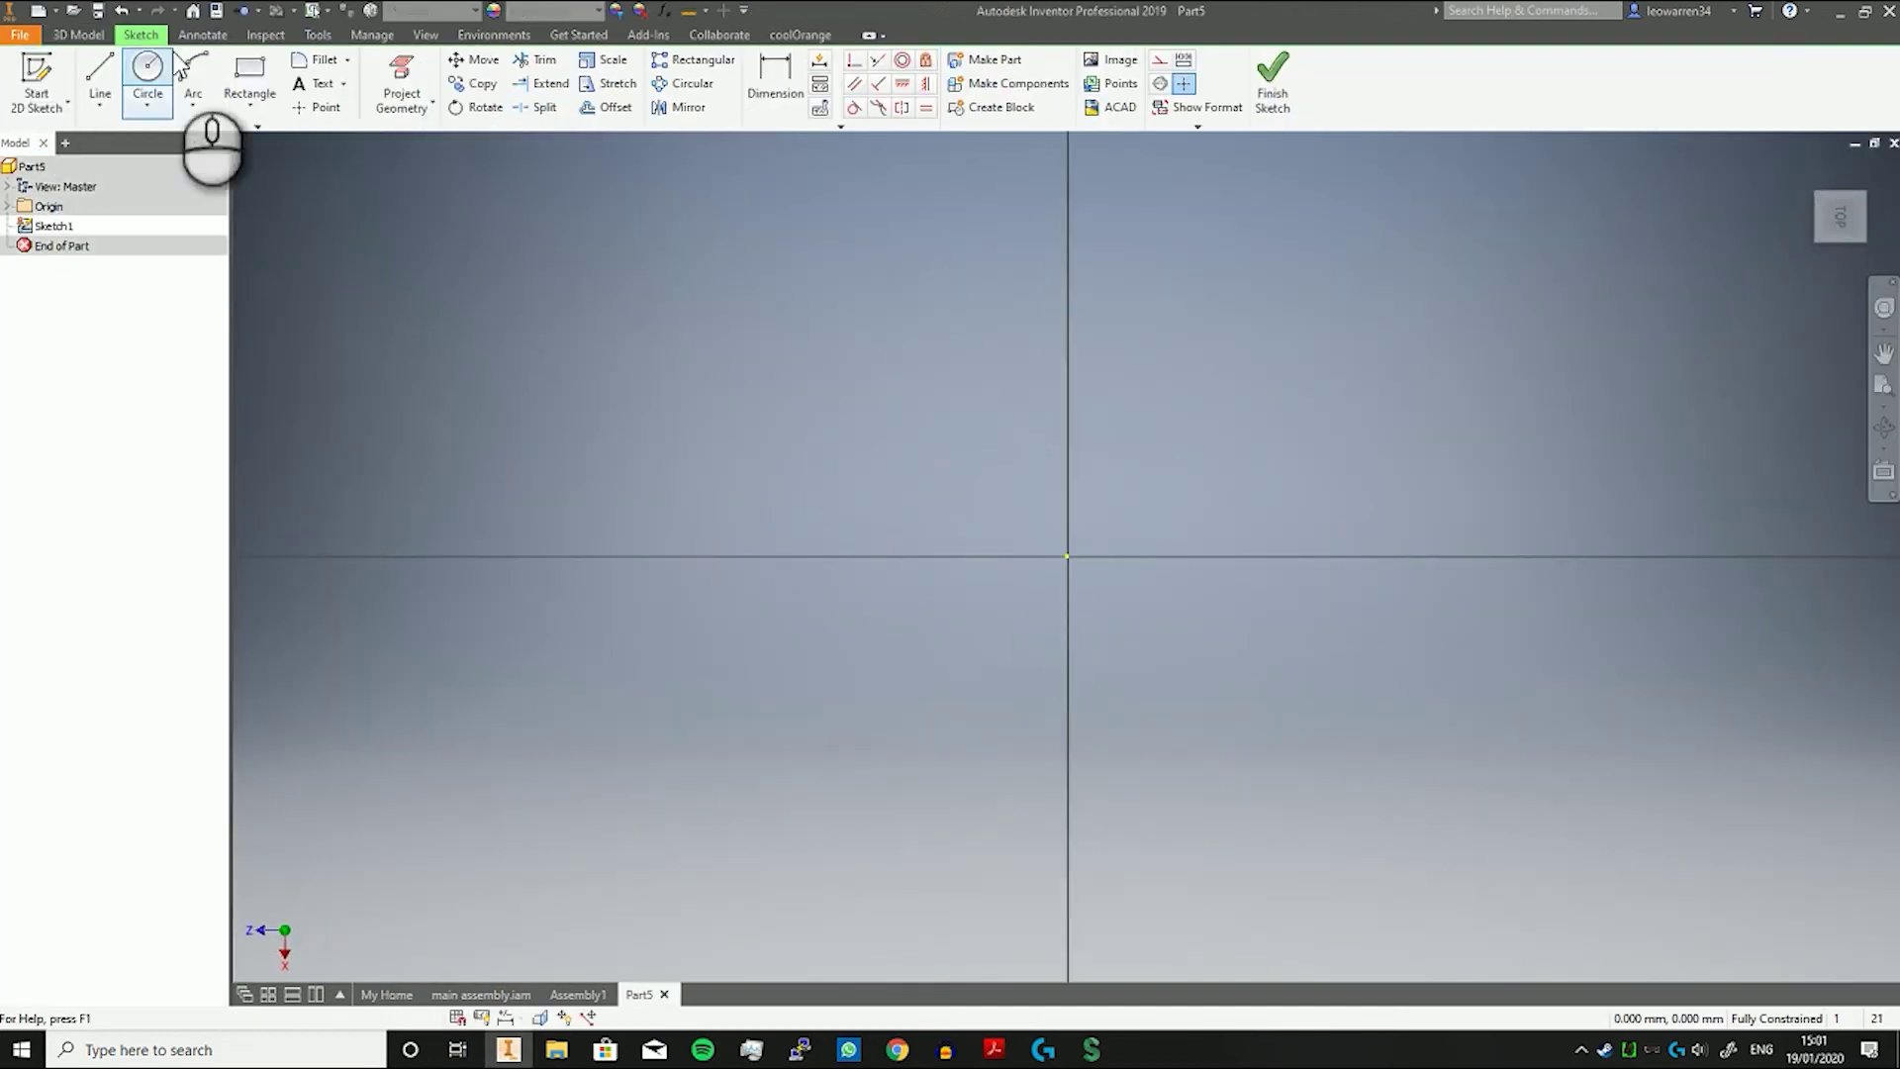
Draw a 10 mm diameter circle centred on the sketch origin.
click(148, 69)
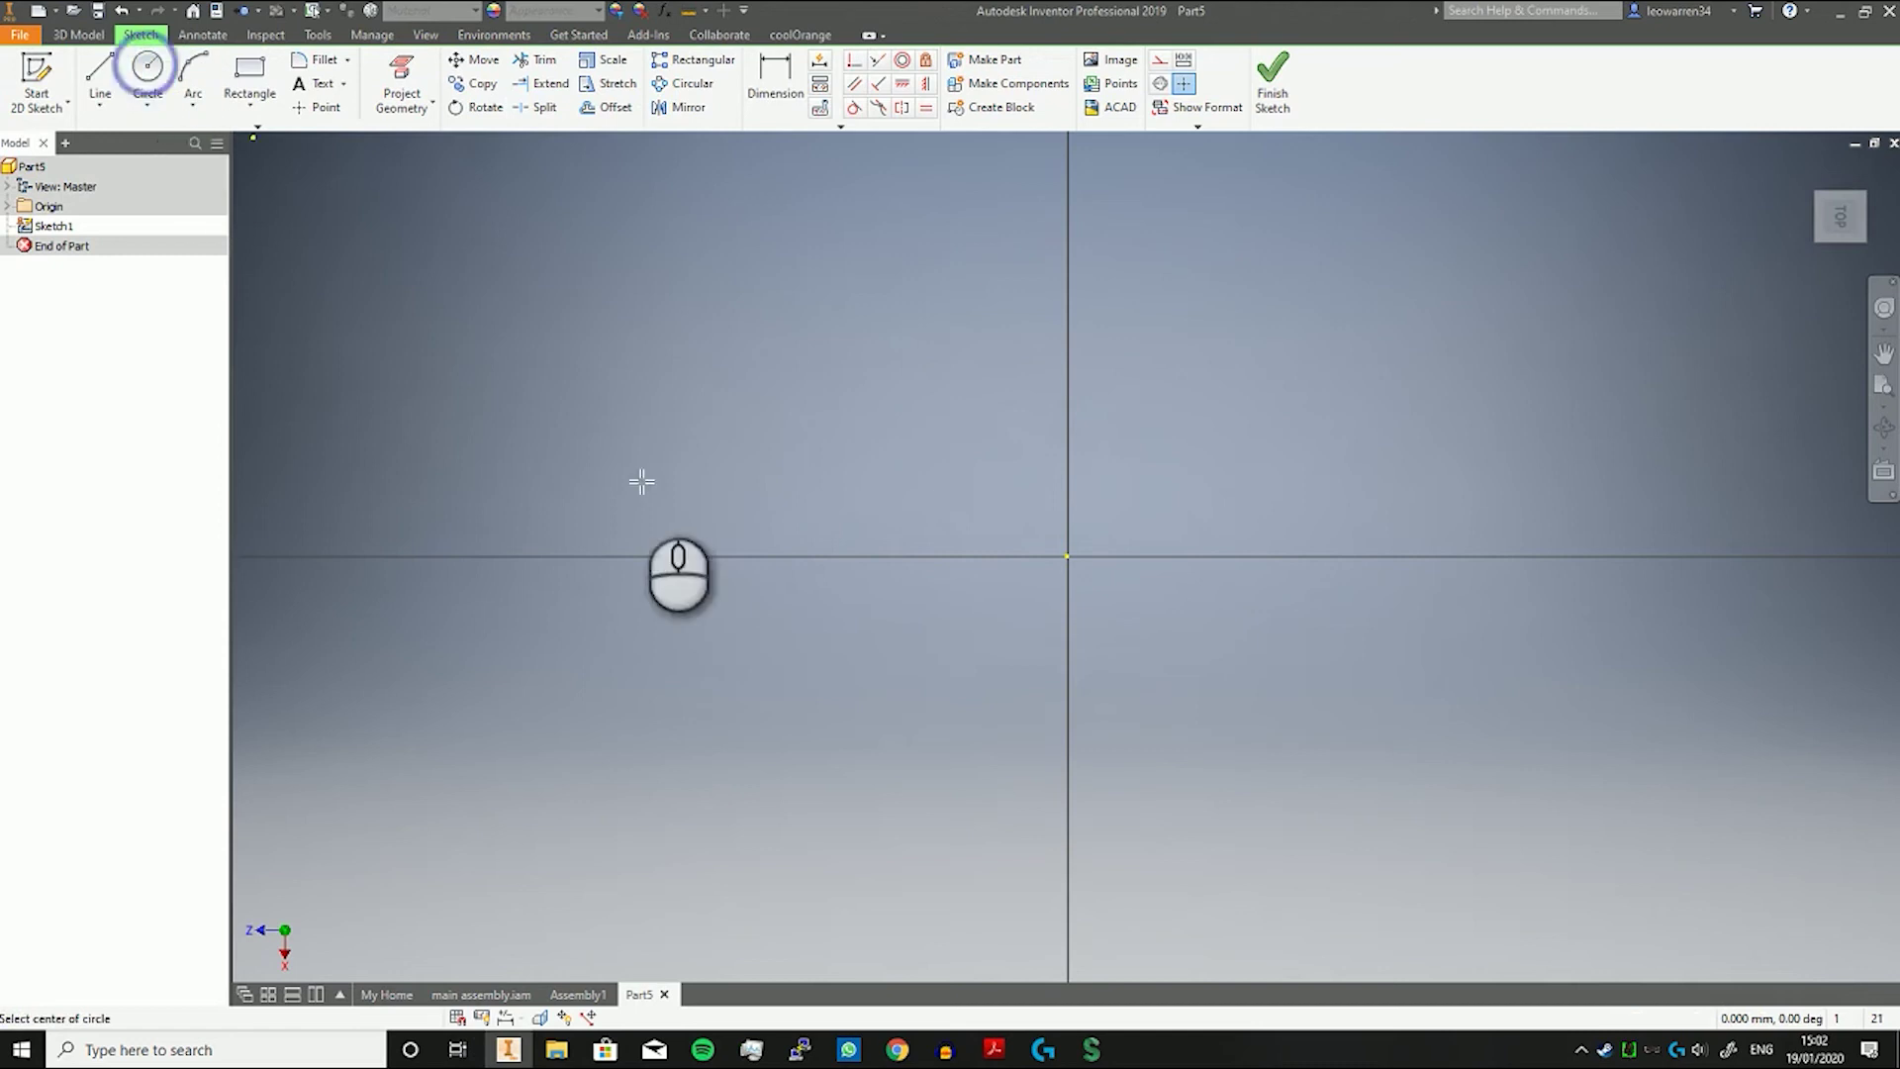
click(1067, 556)
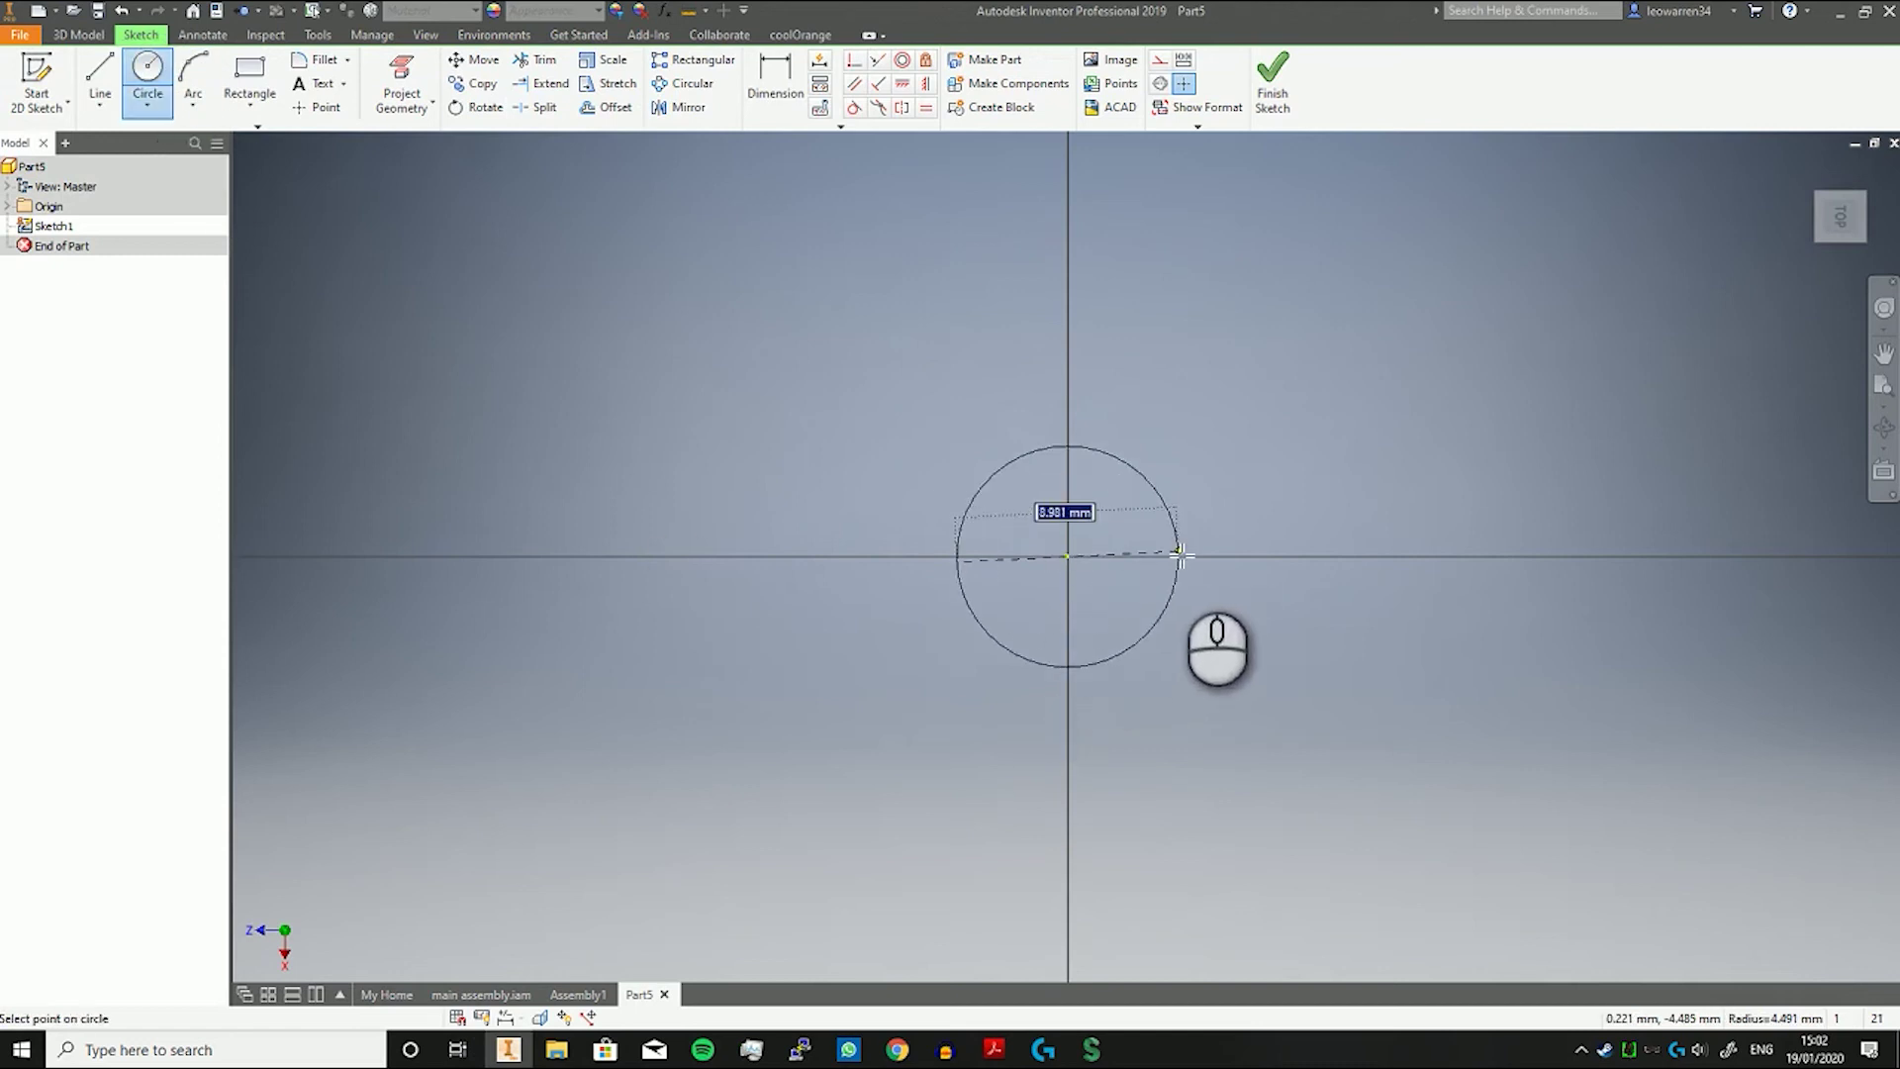
text(10)
key(Return)
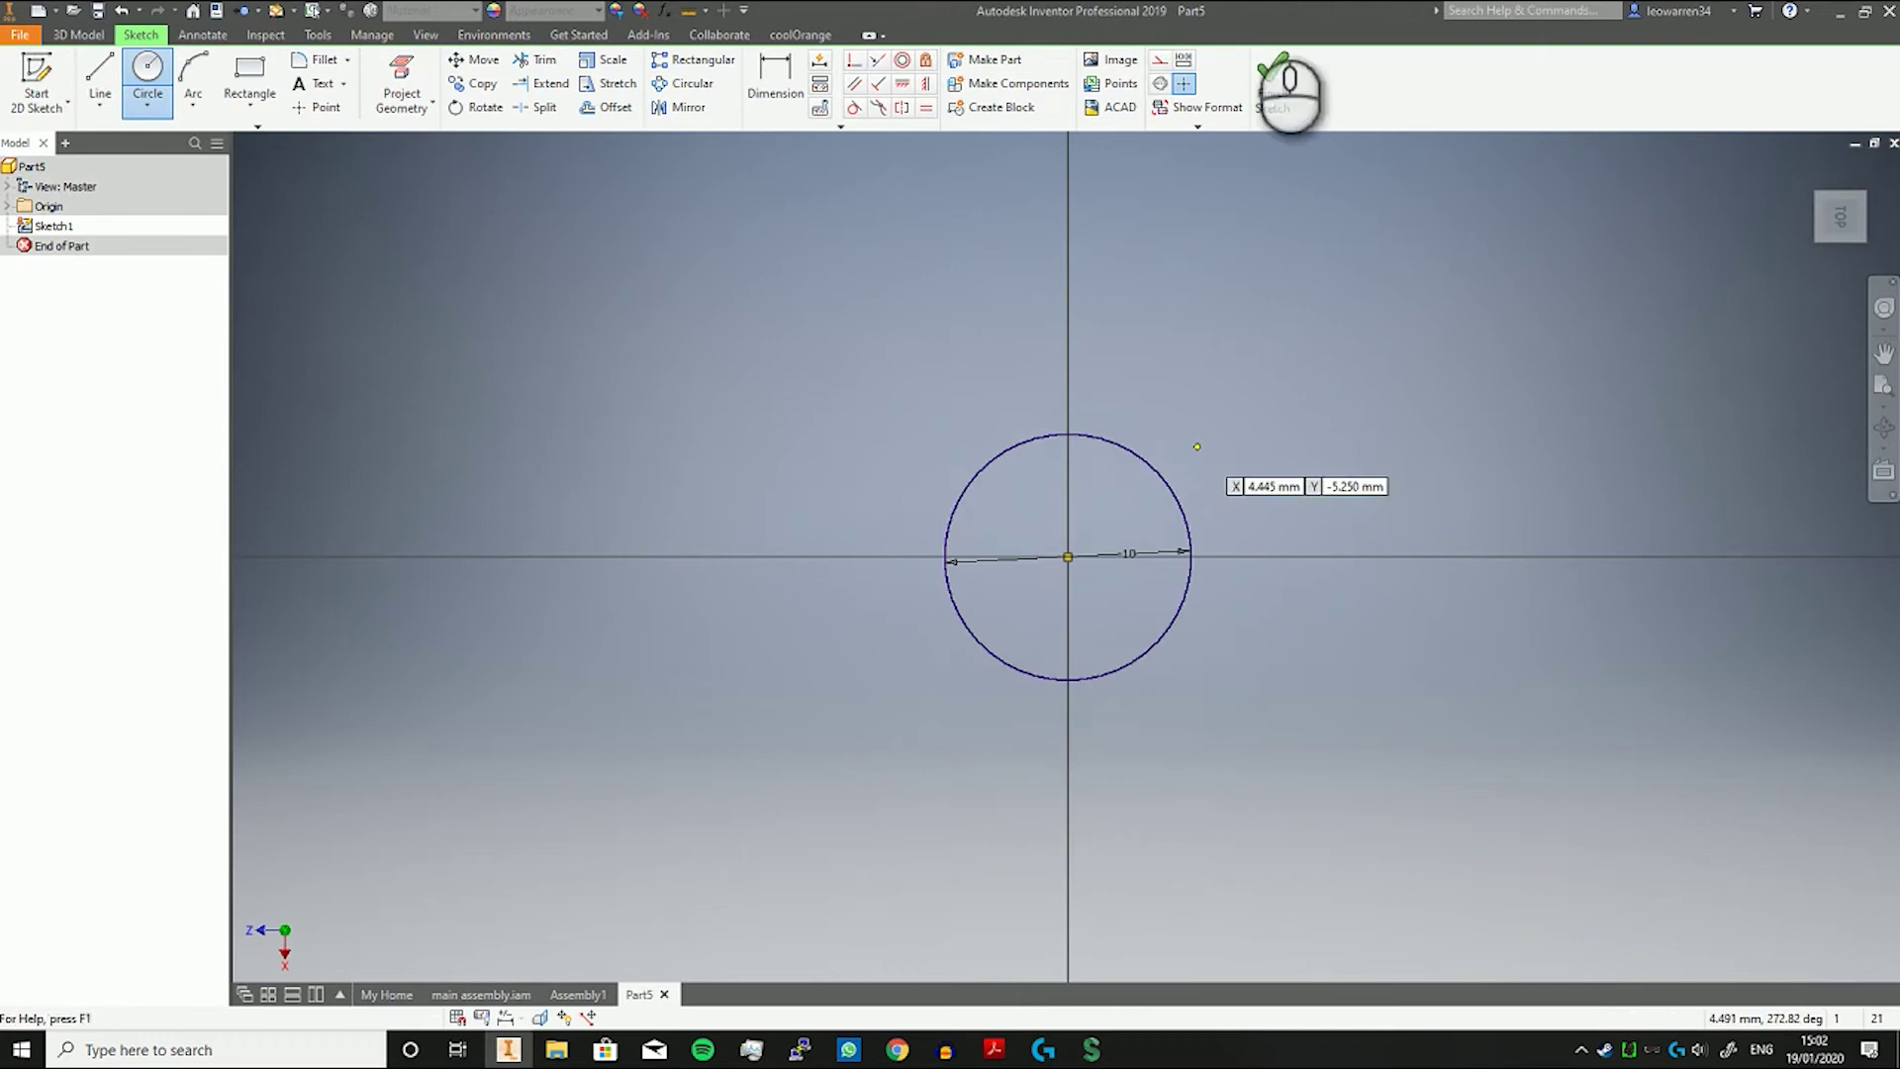
Draw a 3 mm horizontal line outward from the circle's right edge.
click(103, 72)
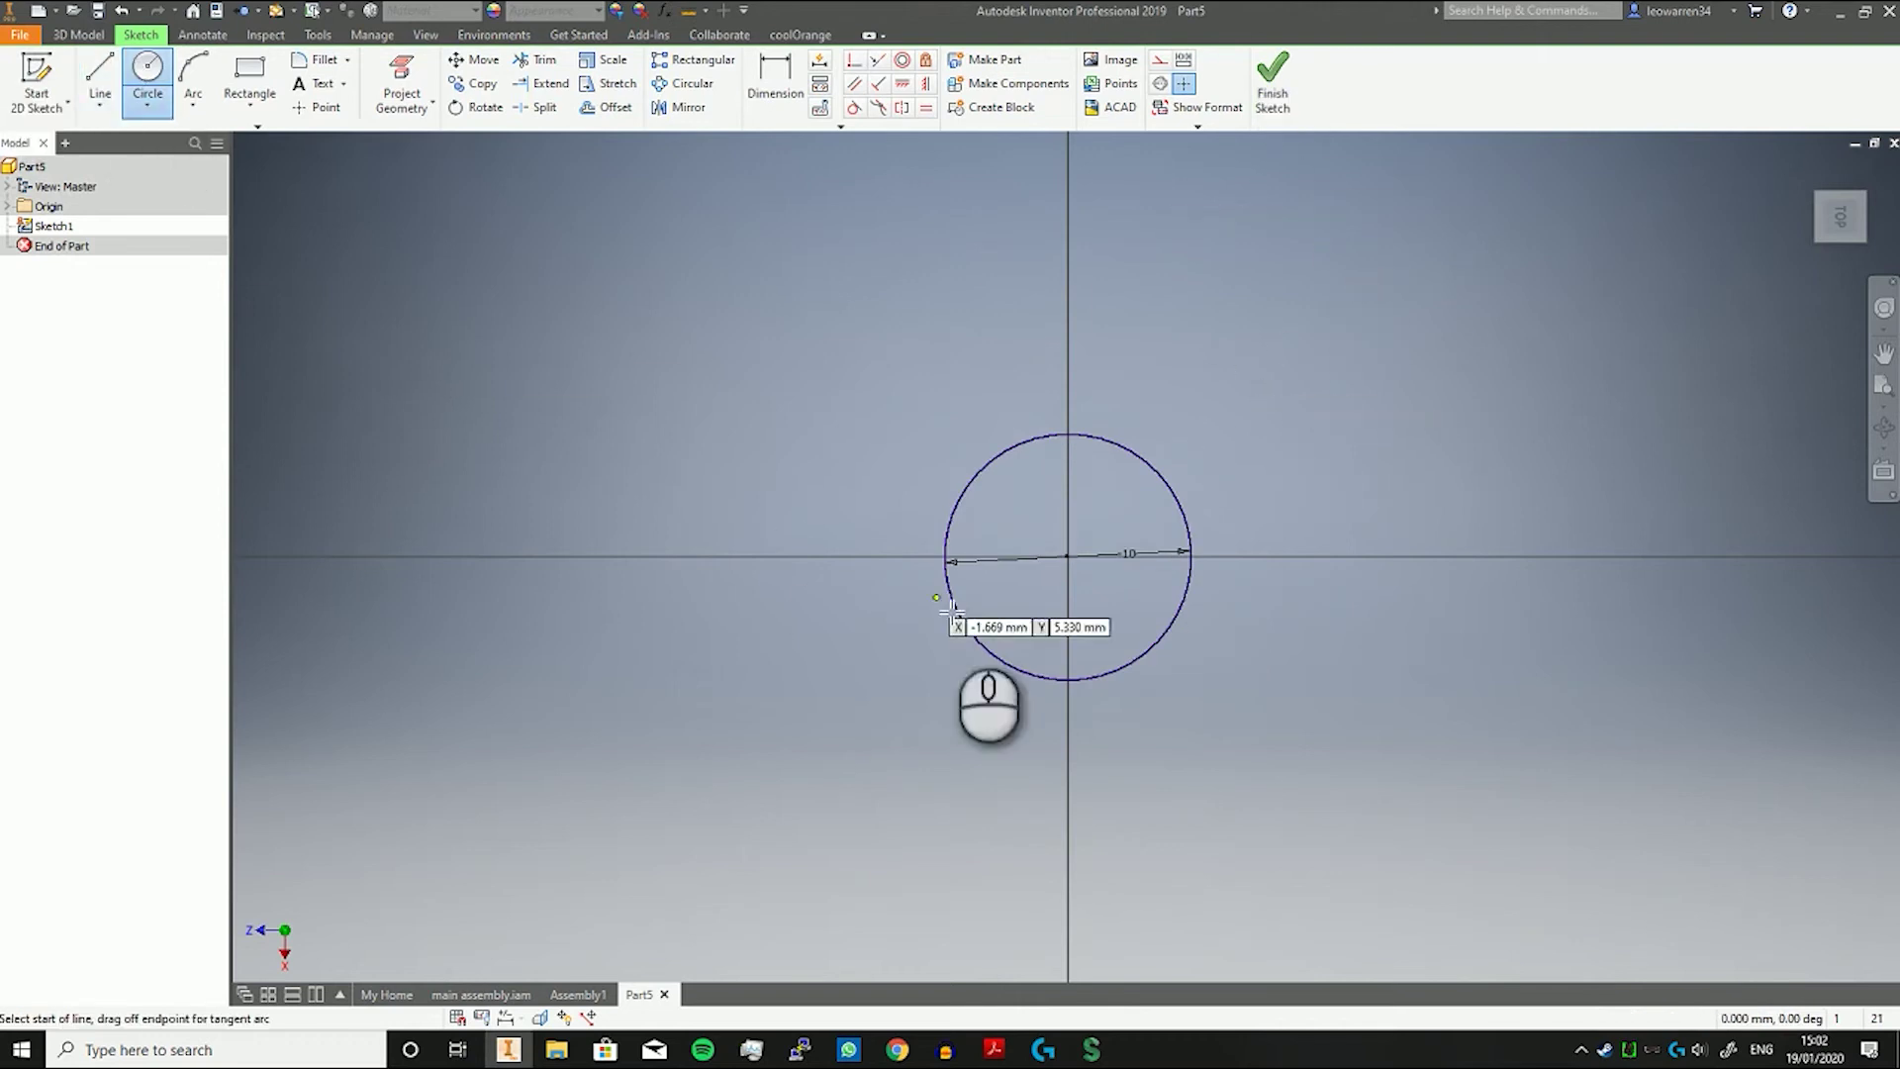
click(1192, 557)
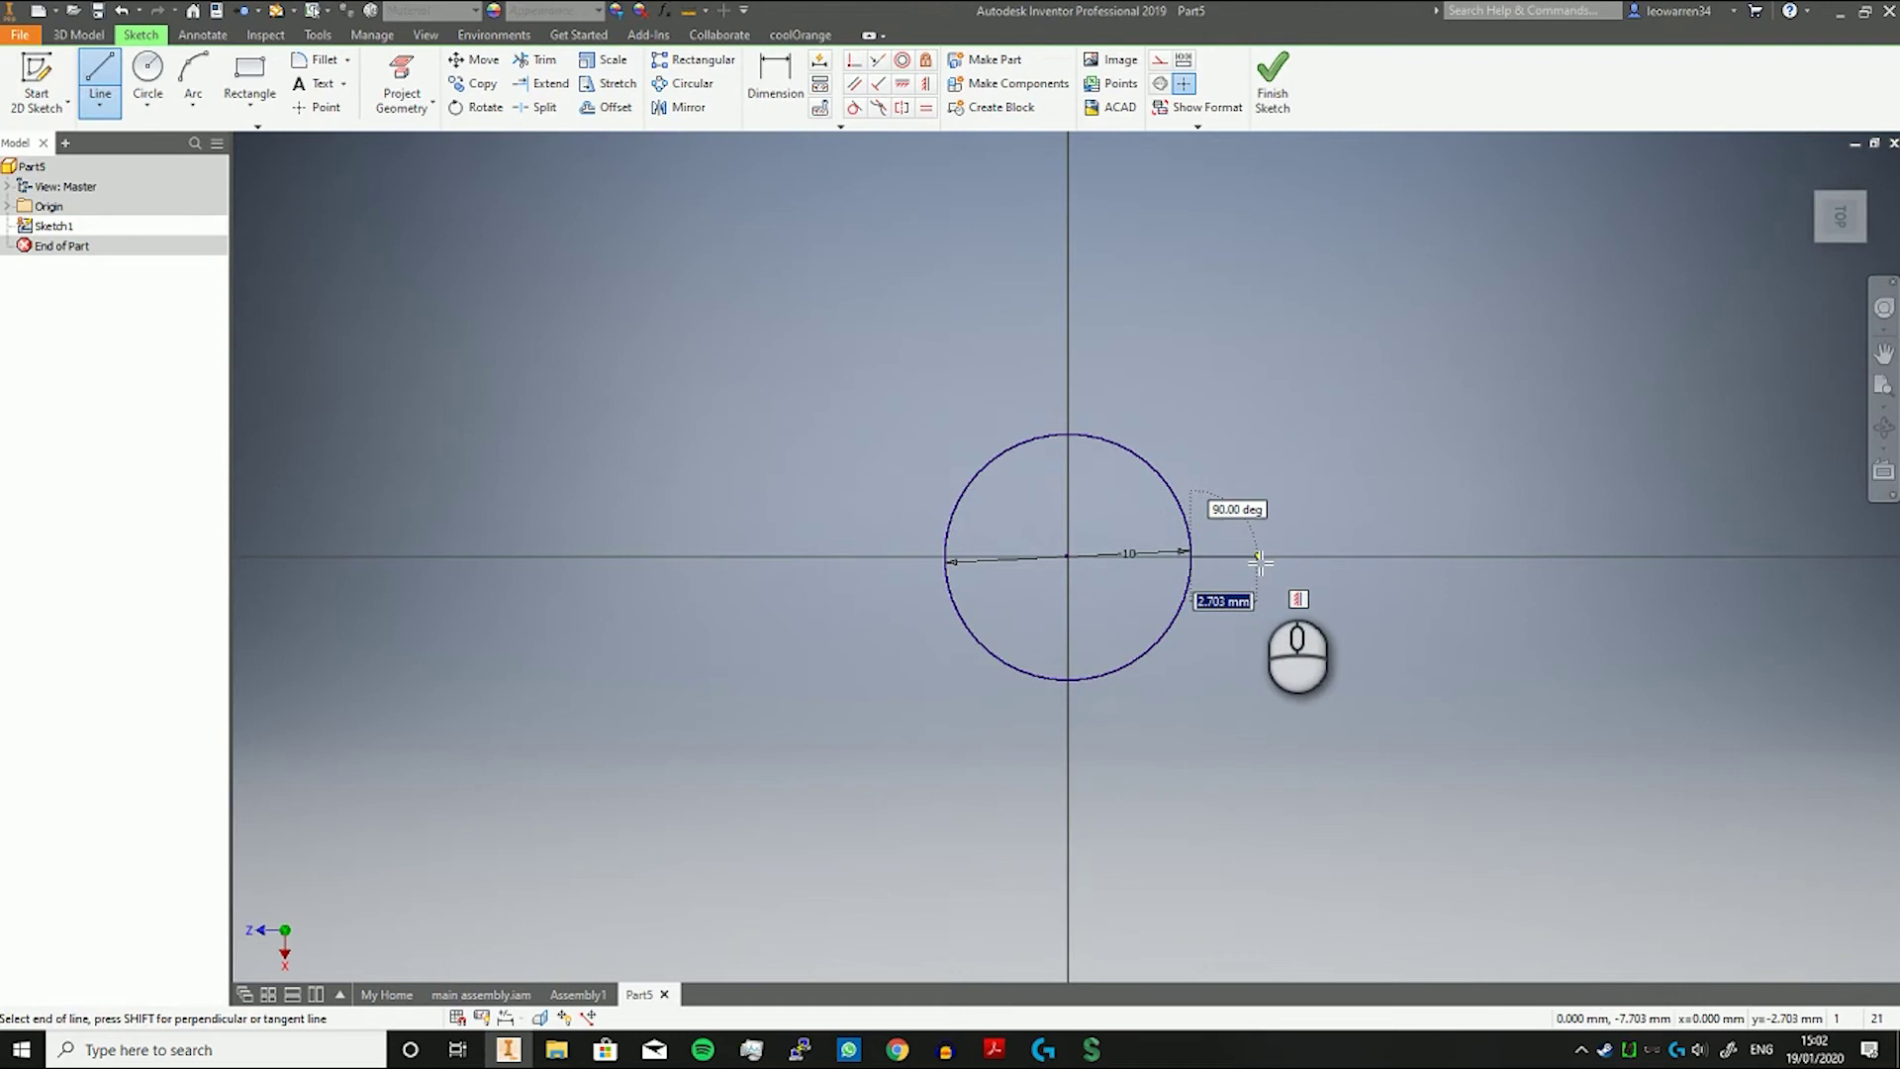
text(3)
key(Return)
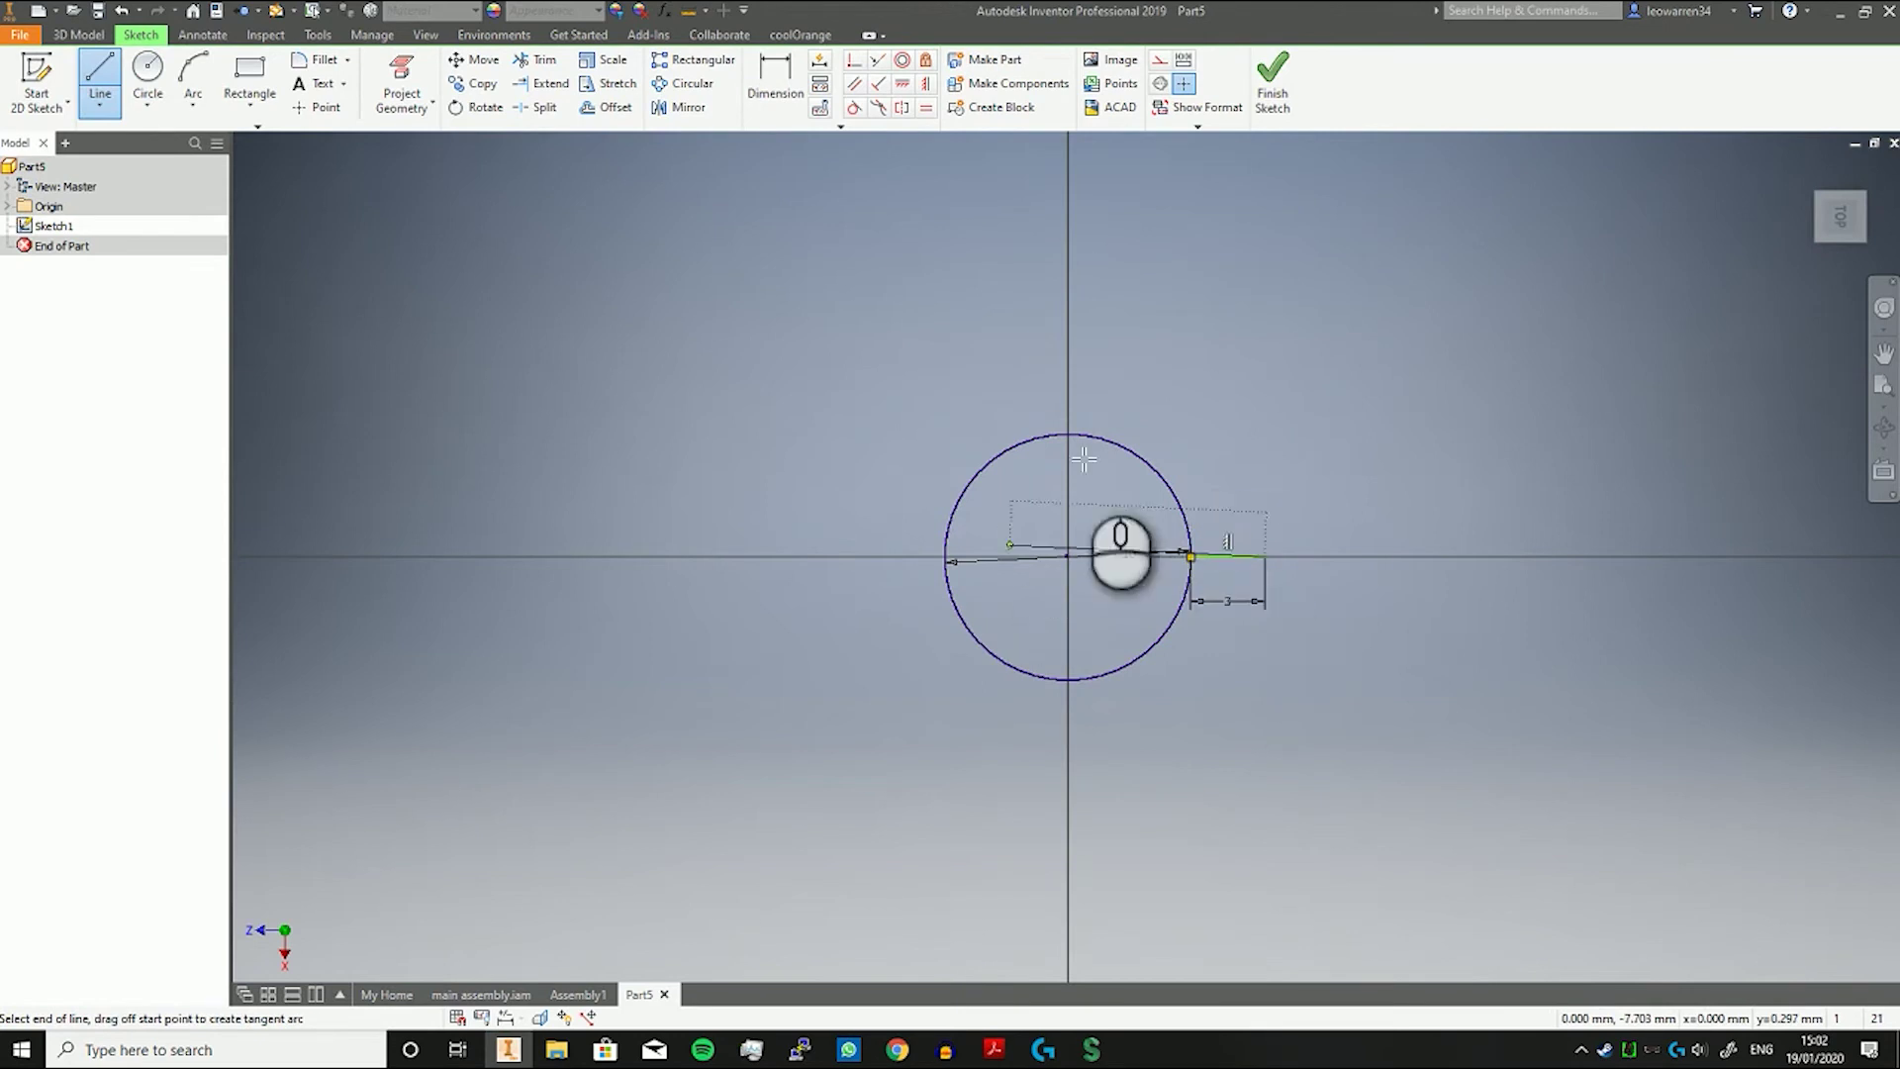
right_click(1138, 373)
click(1138, 327)
Draw a matching 3 mm horizontal line outward from the circle's left edge.
click(100, 79)
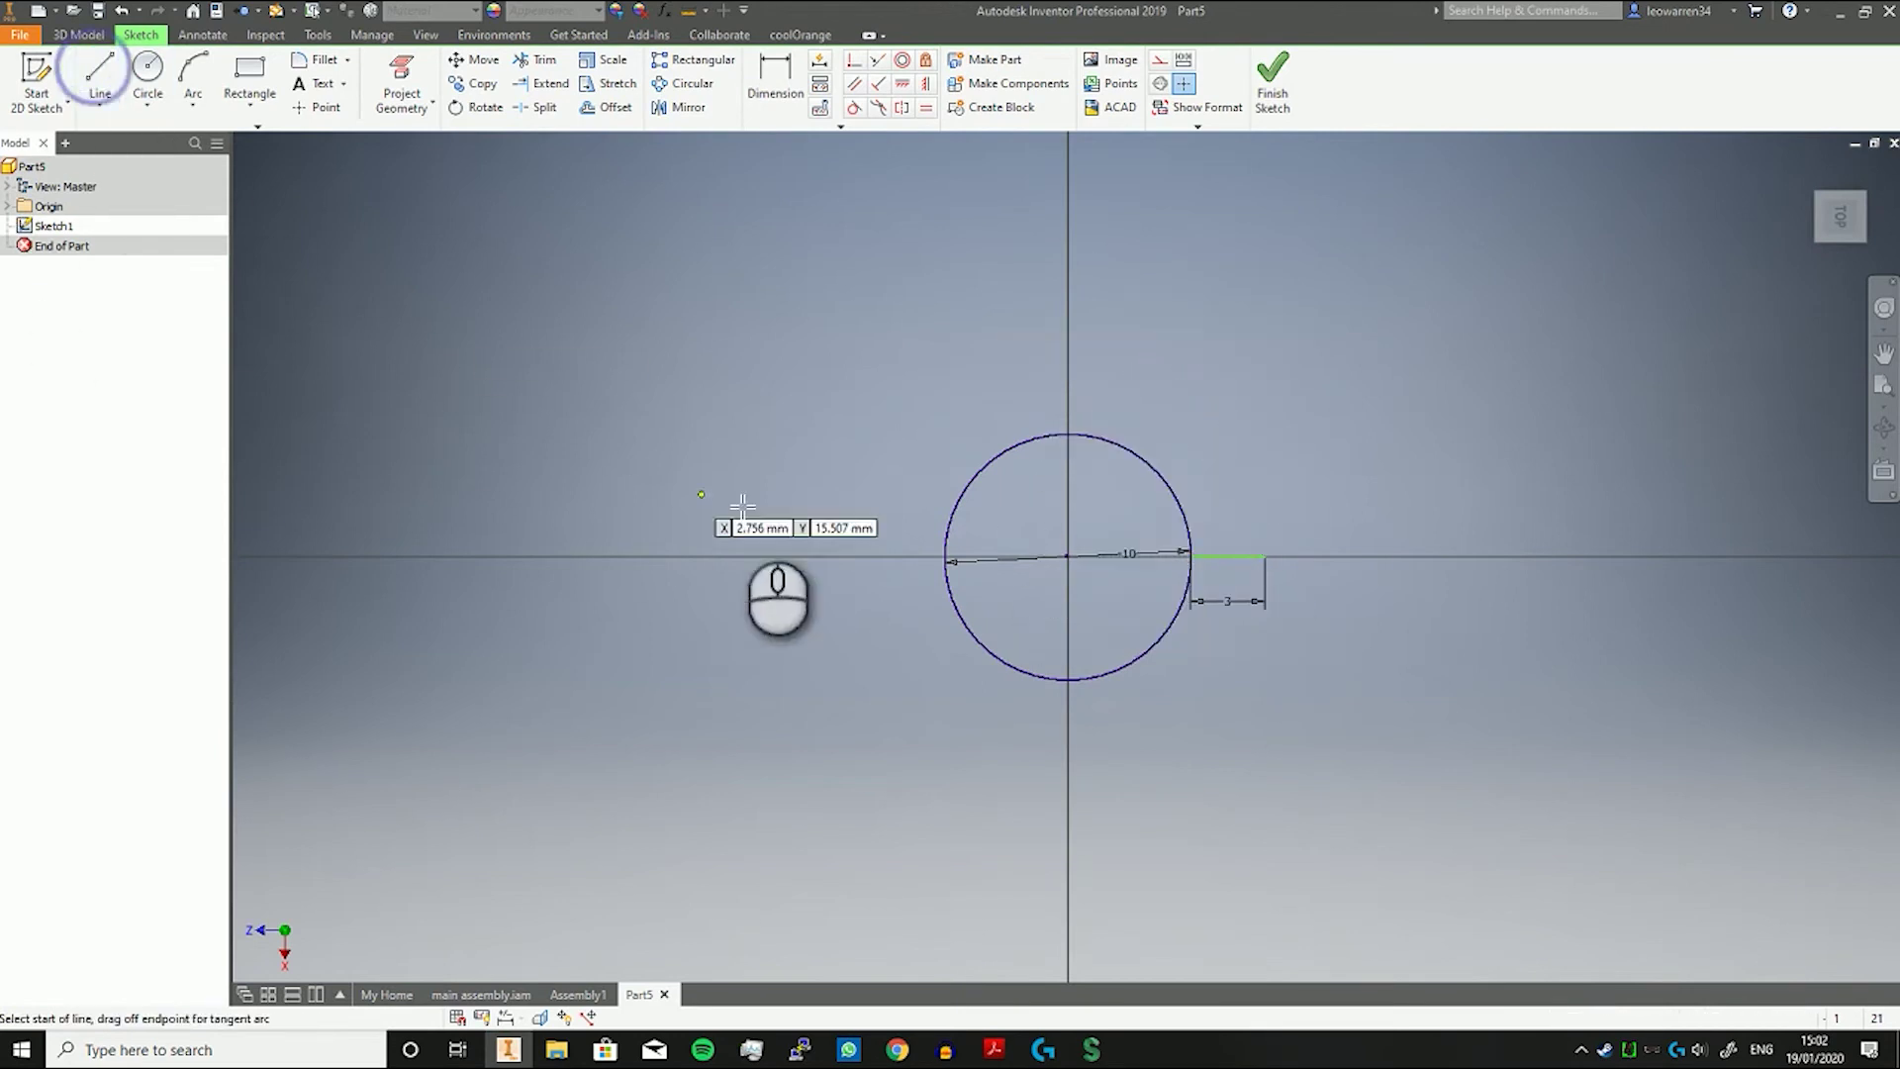
click(940, 559)
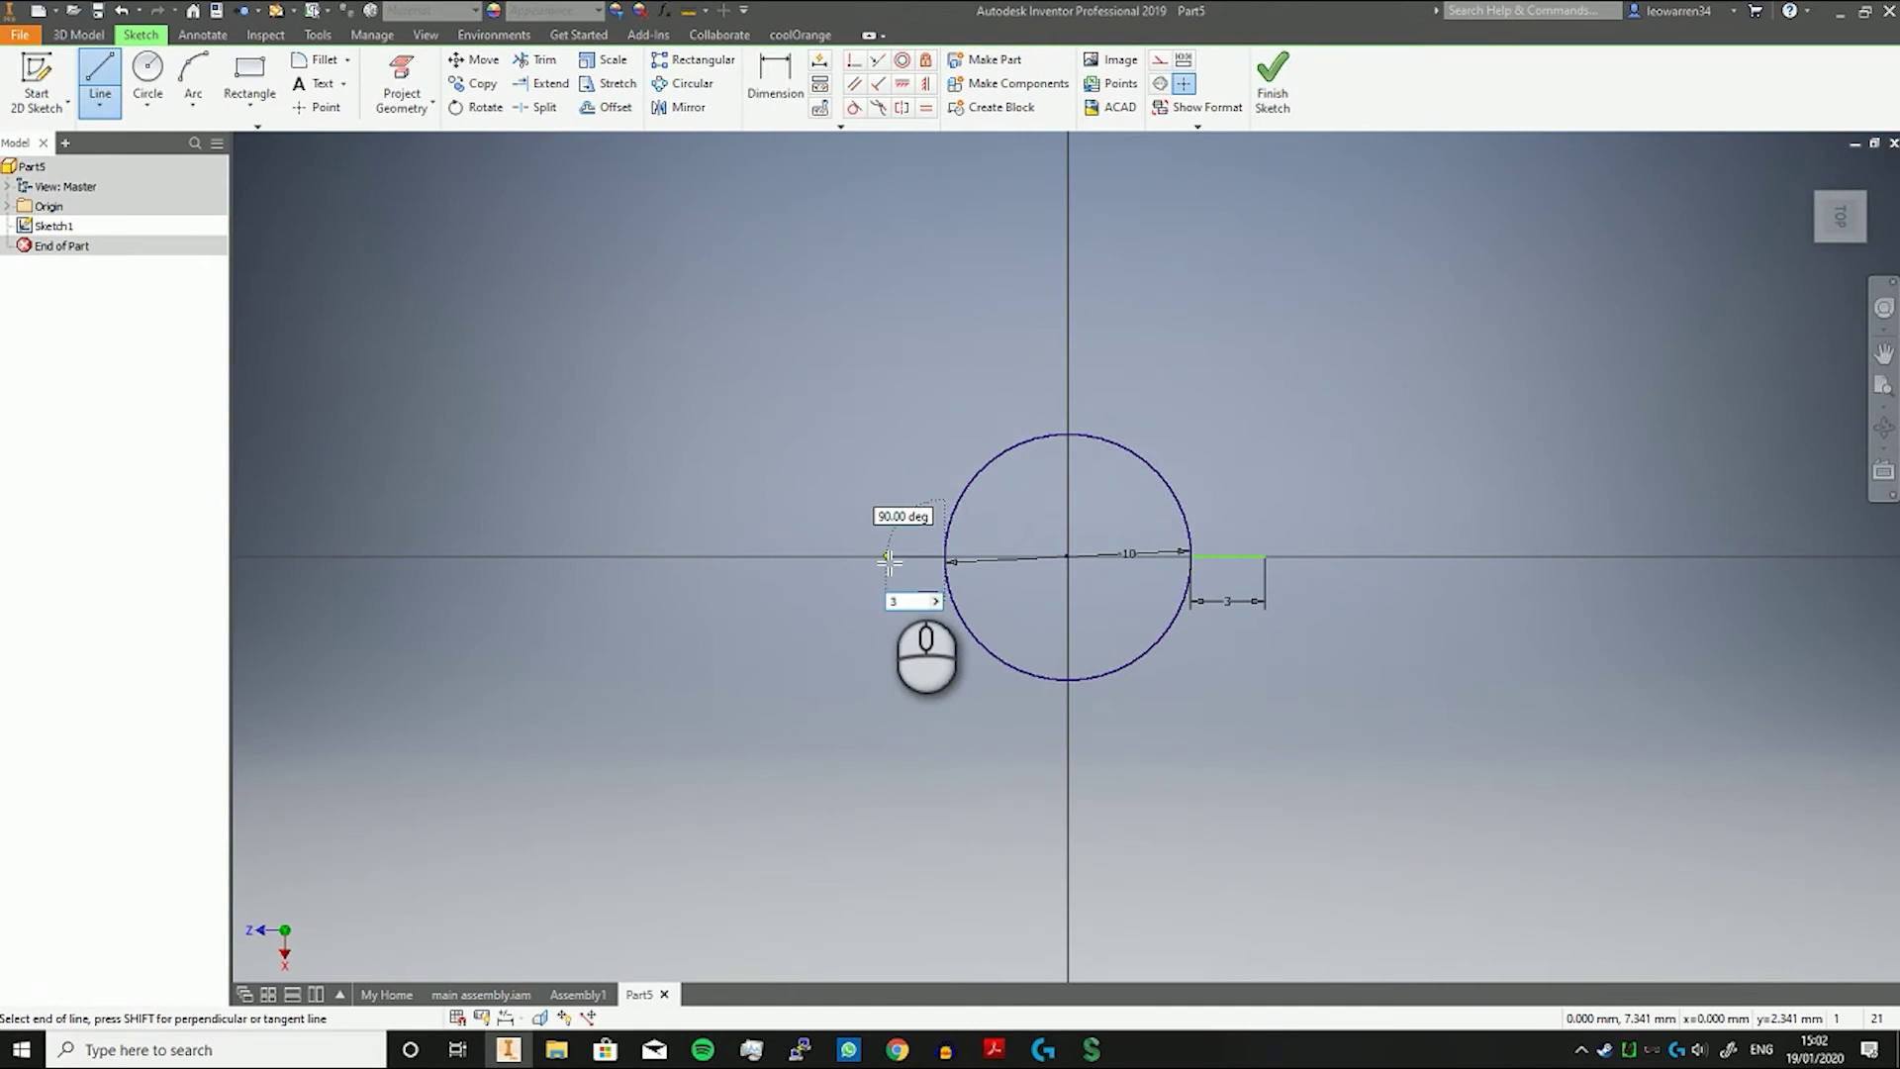
key(Return)
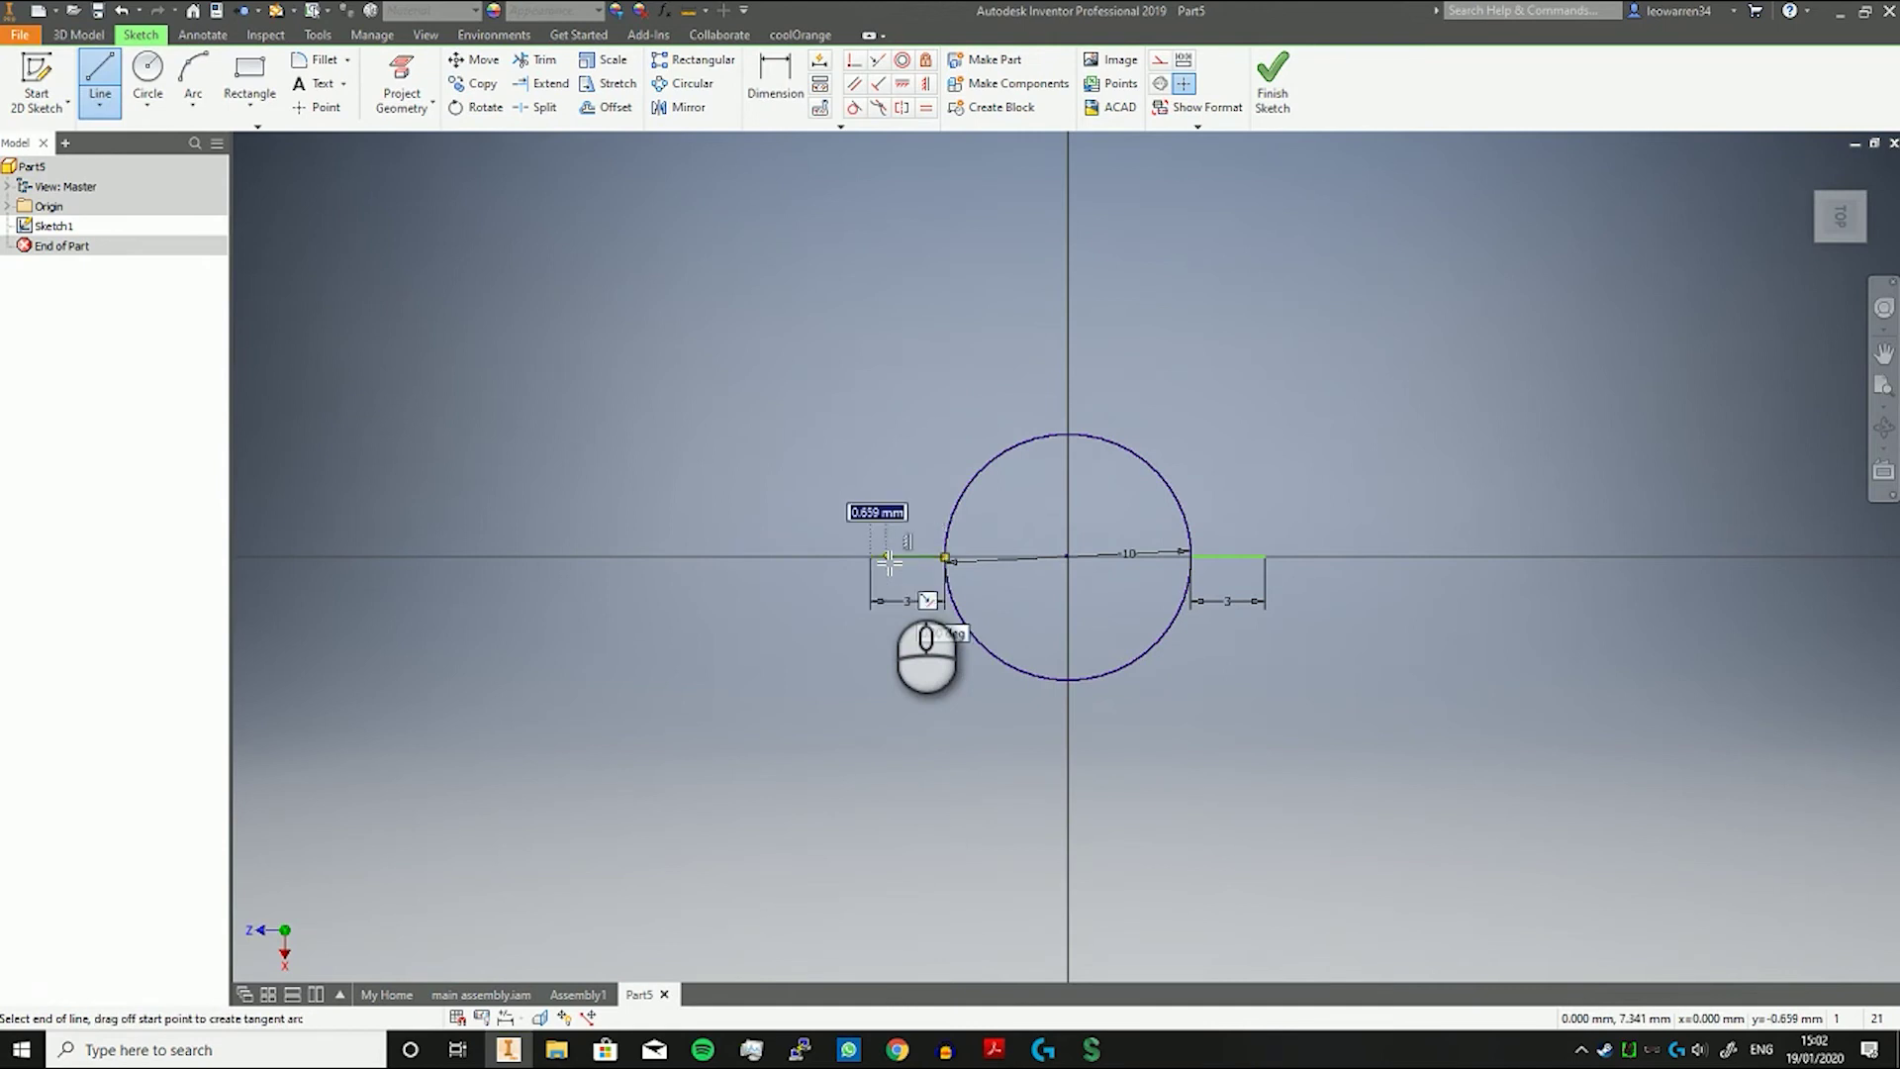
right_click(822, 389)
click(902, 392)
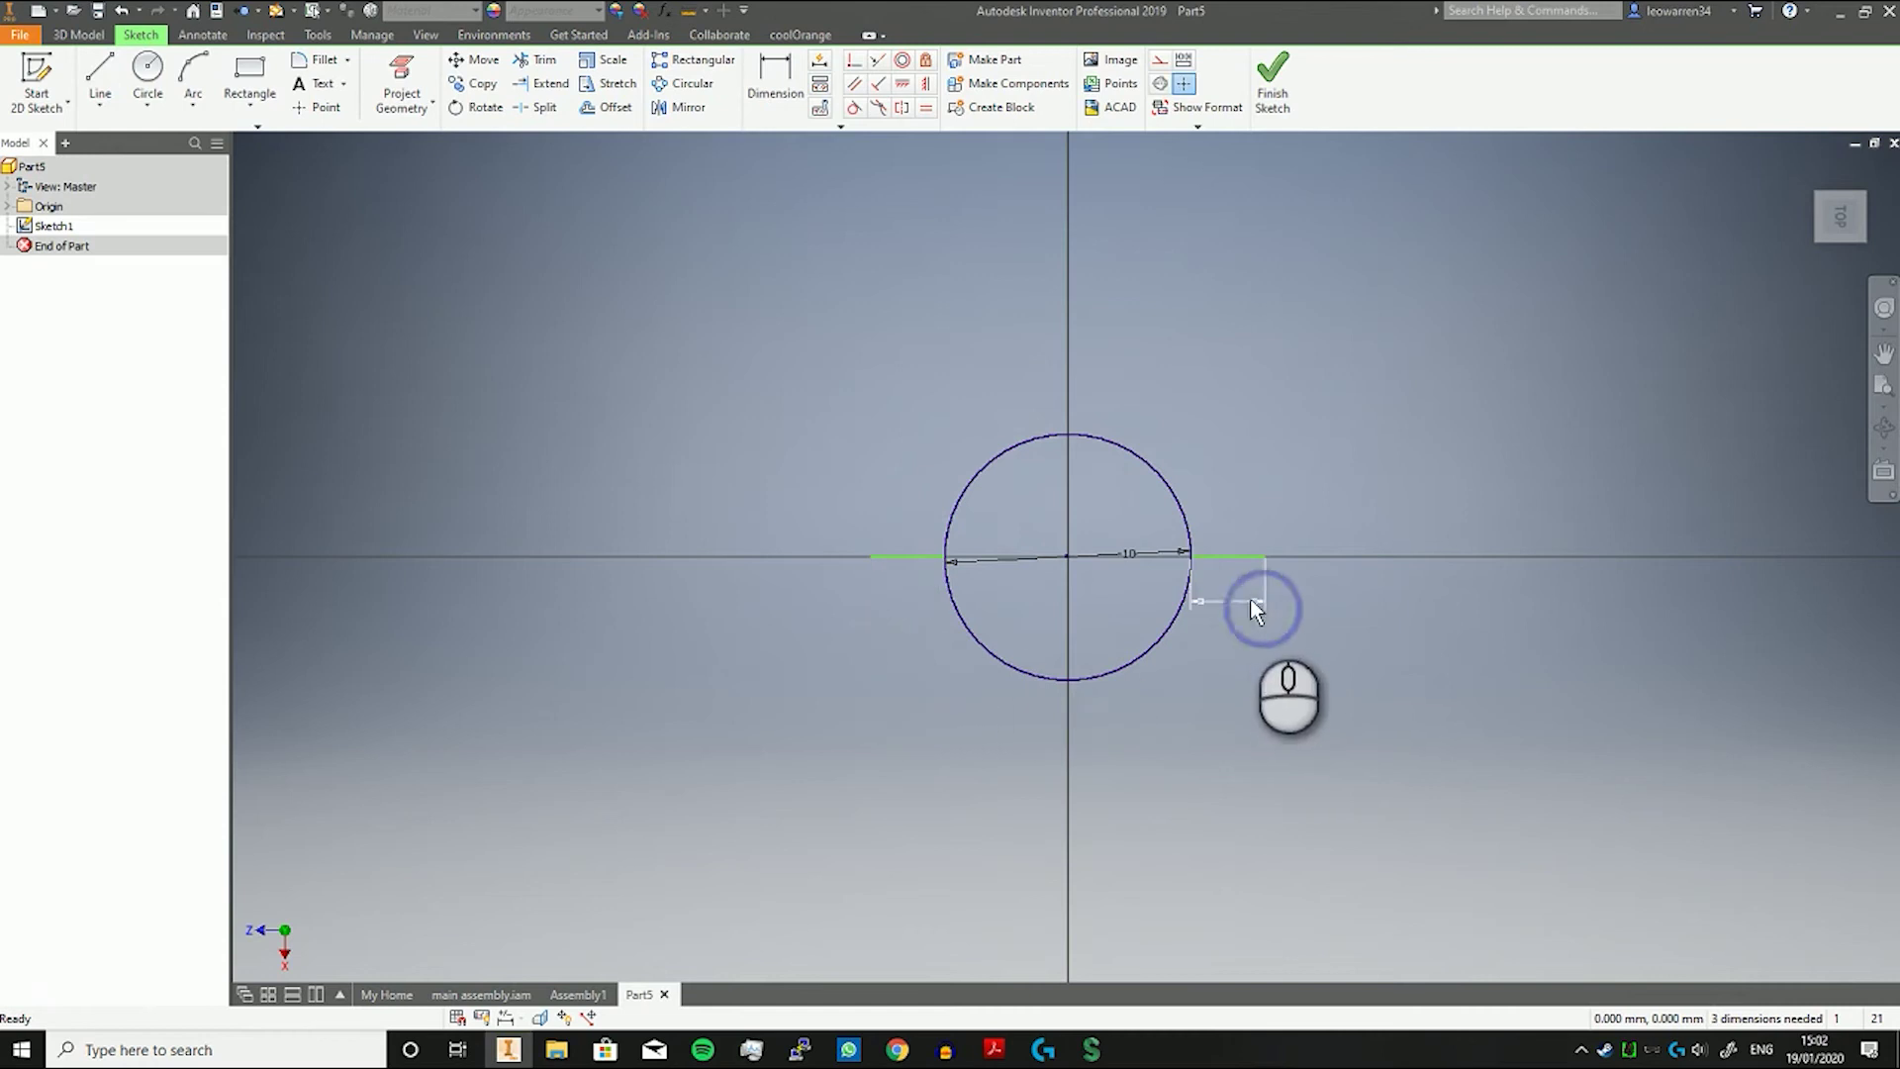
Dimension the right and left short side lines at 3 mm each.
click(790, 78)
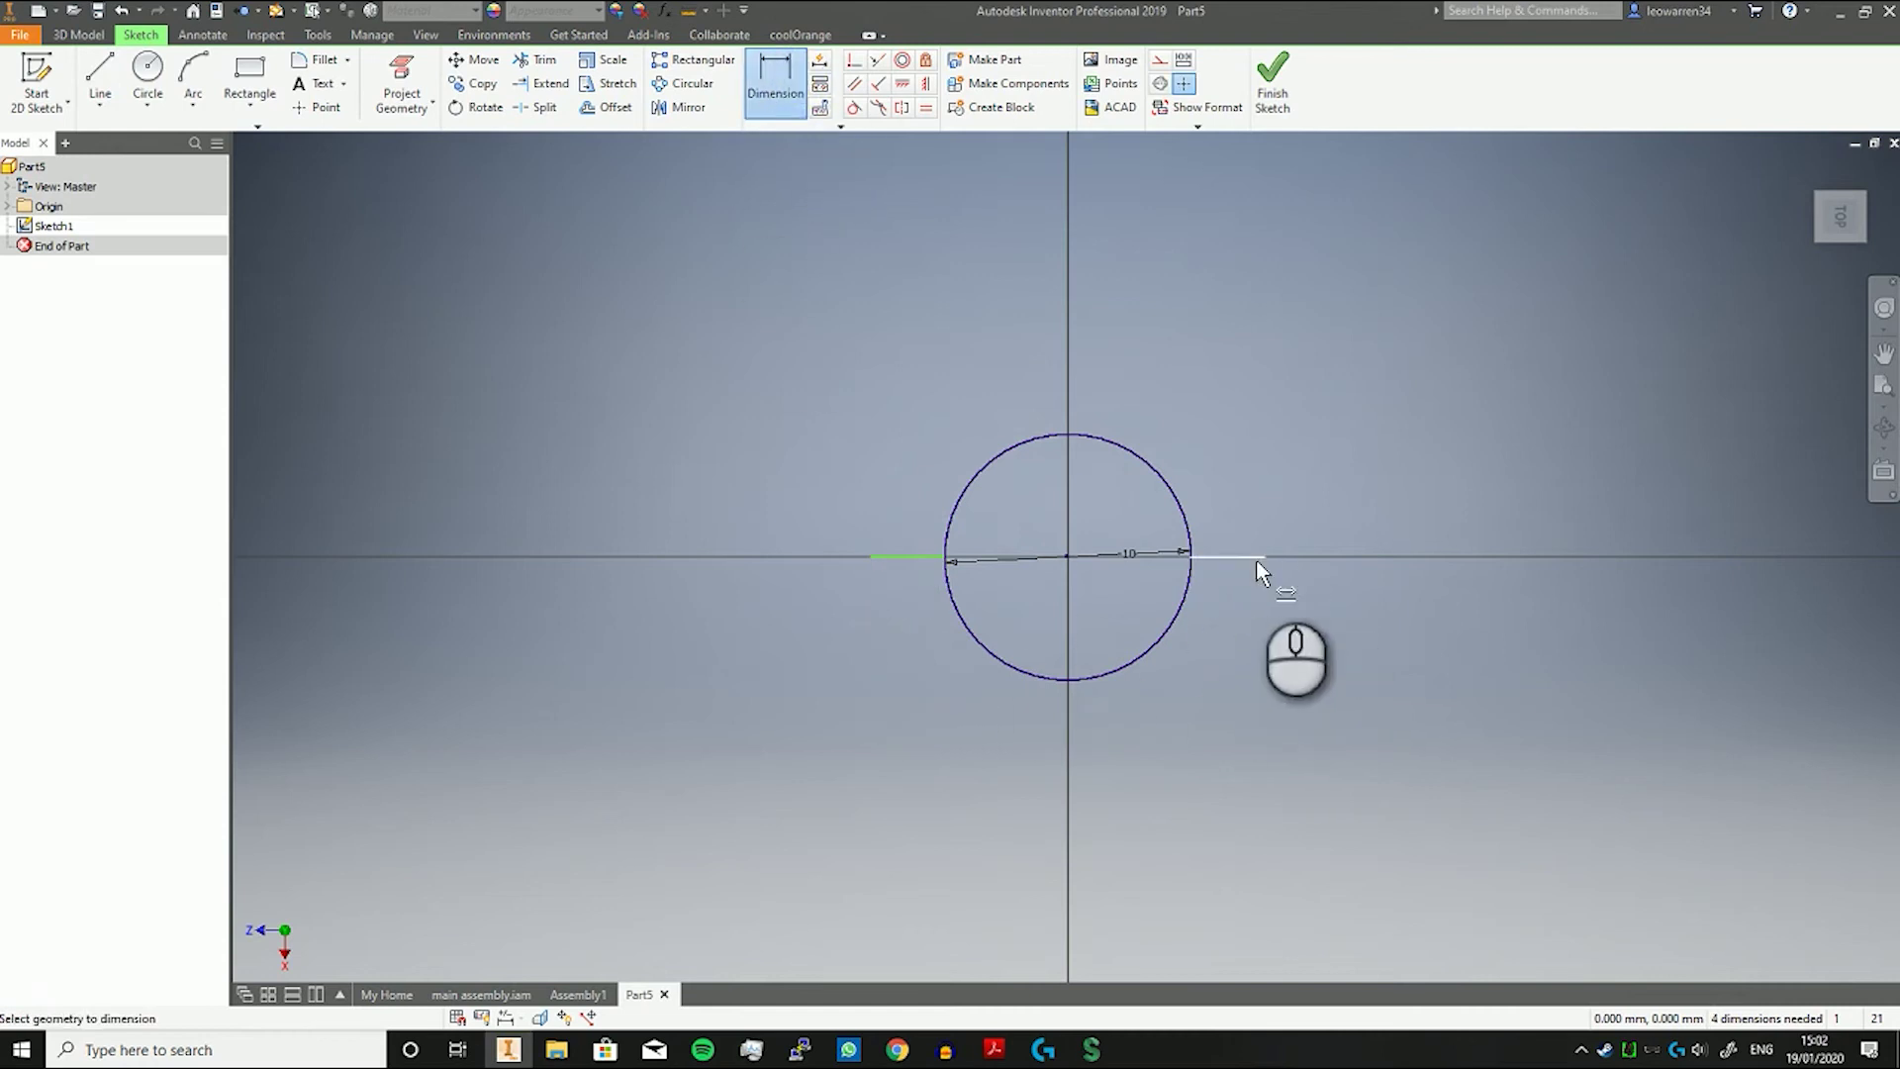
click(1236, 601)
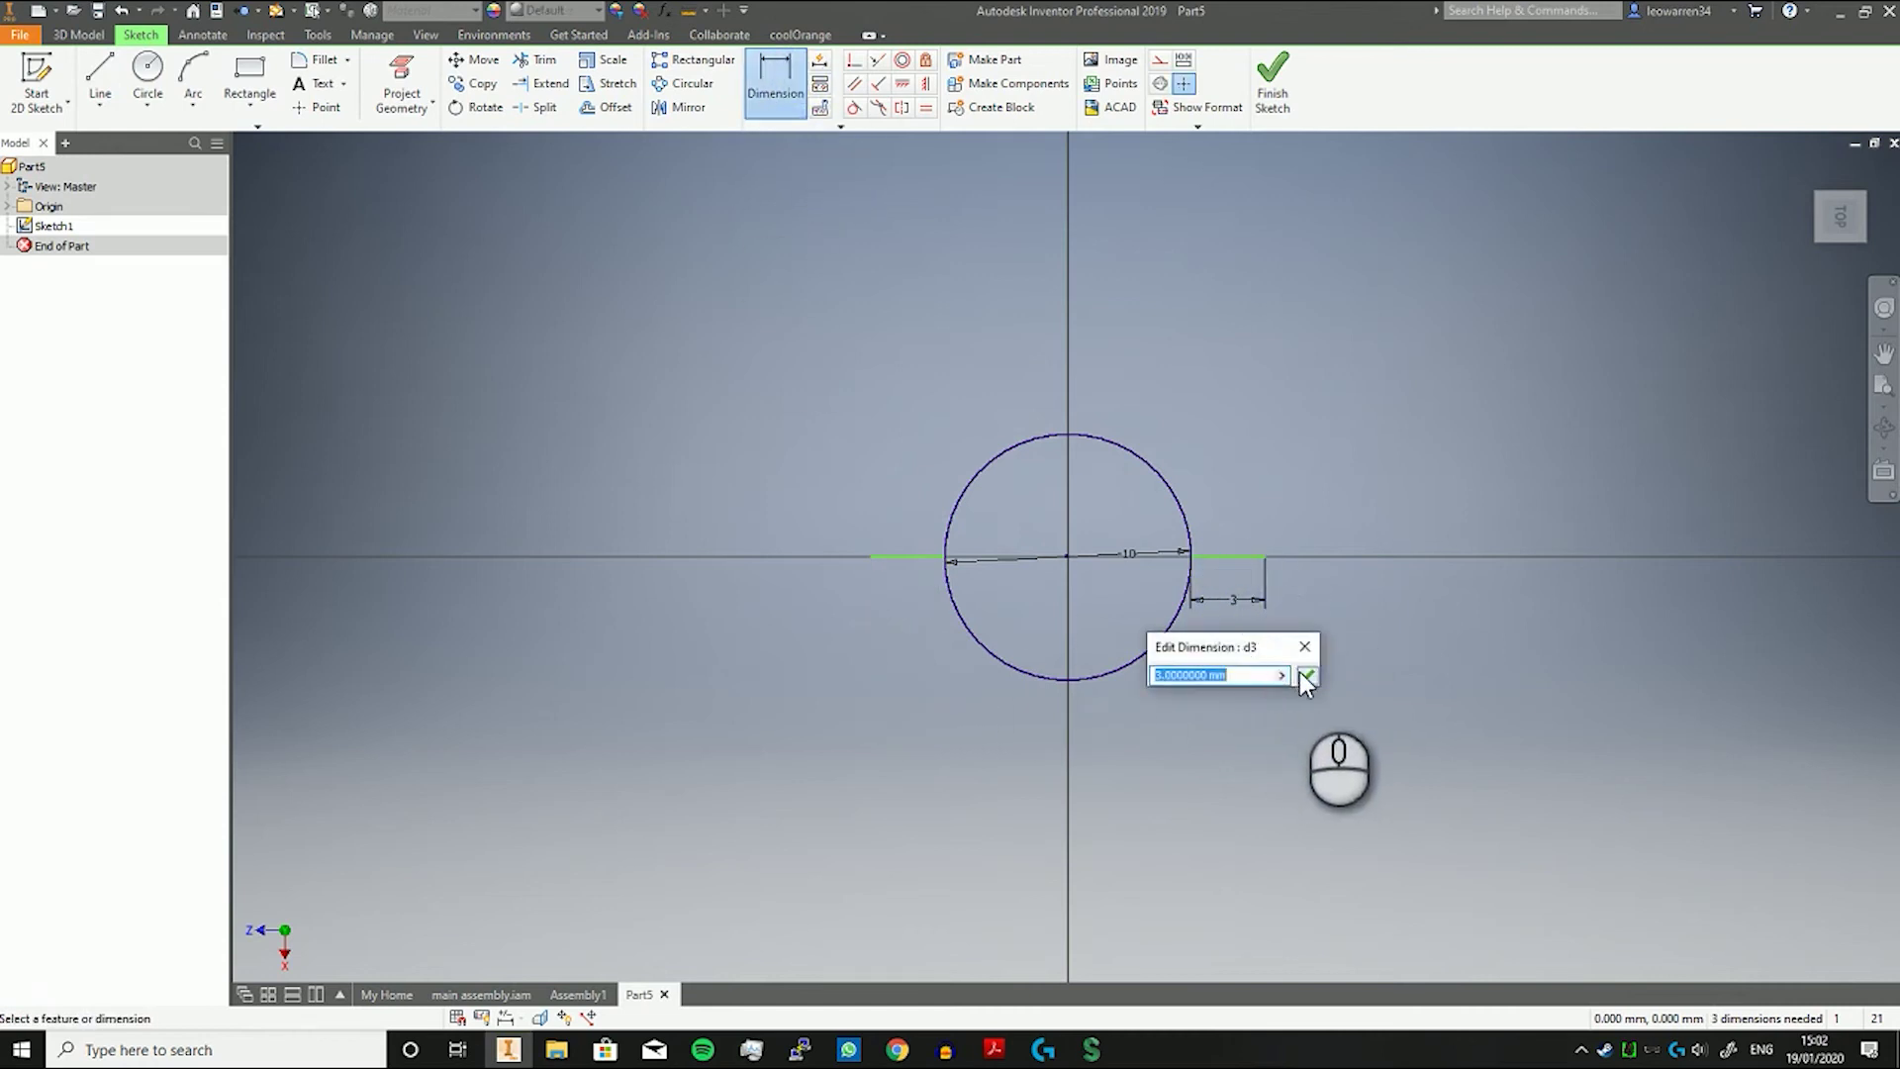
click(1306, 675)
click(917, 561)
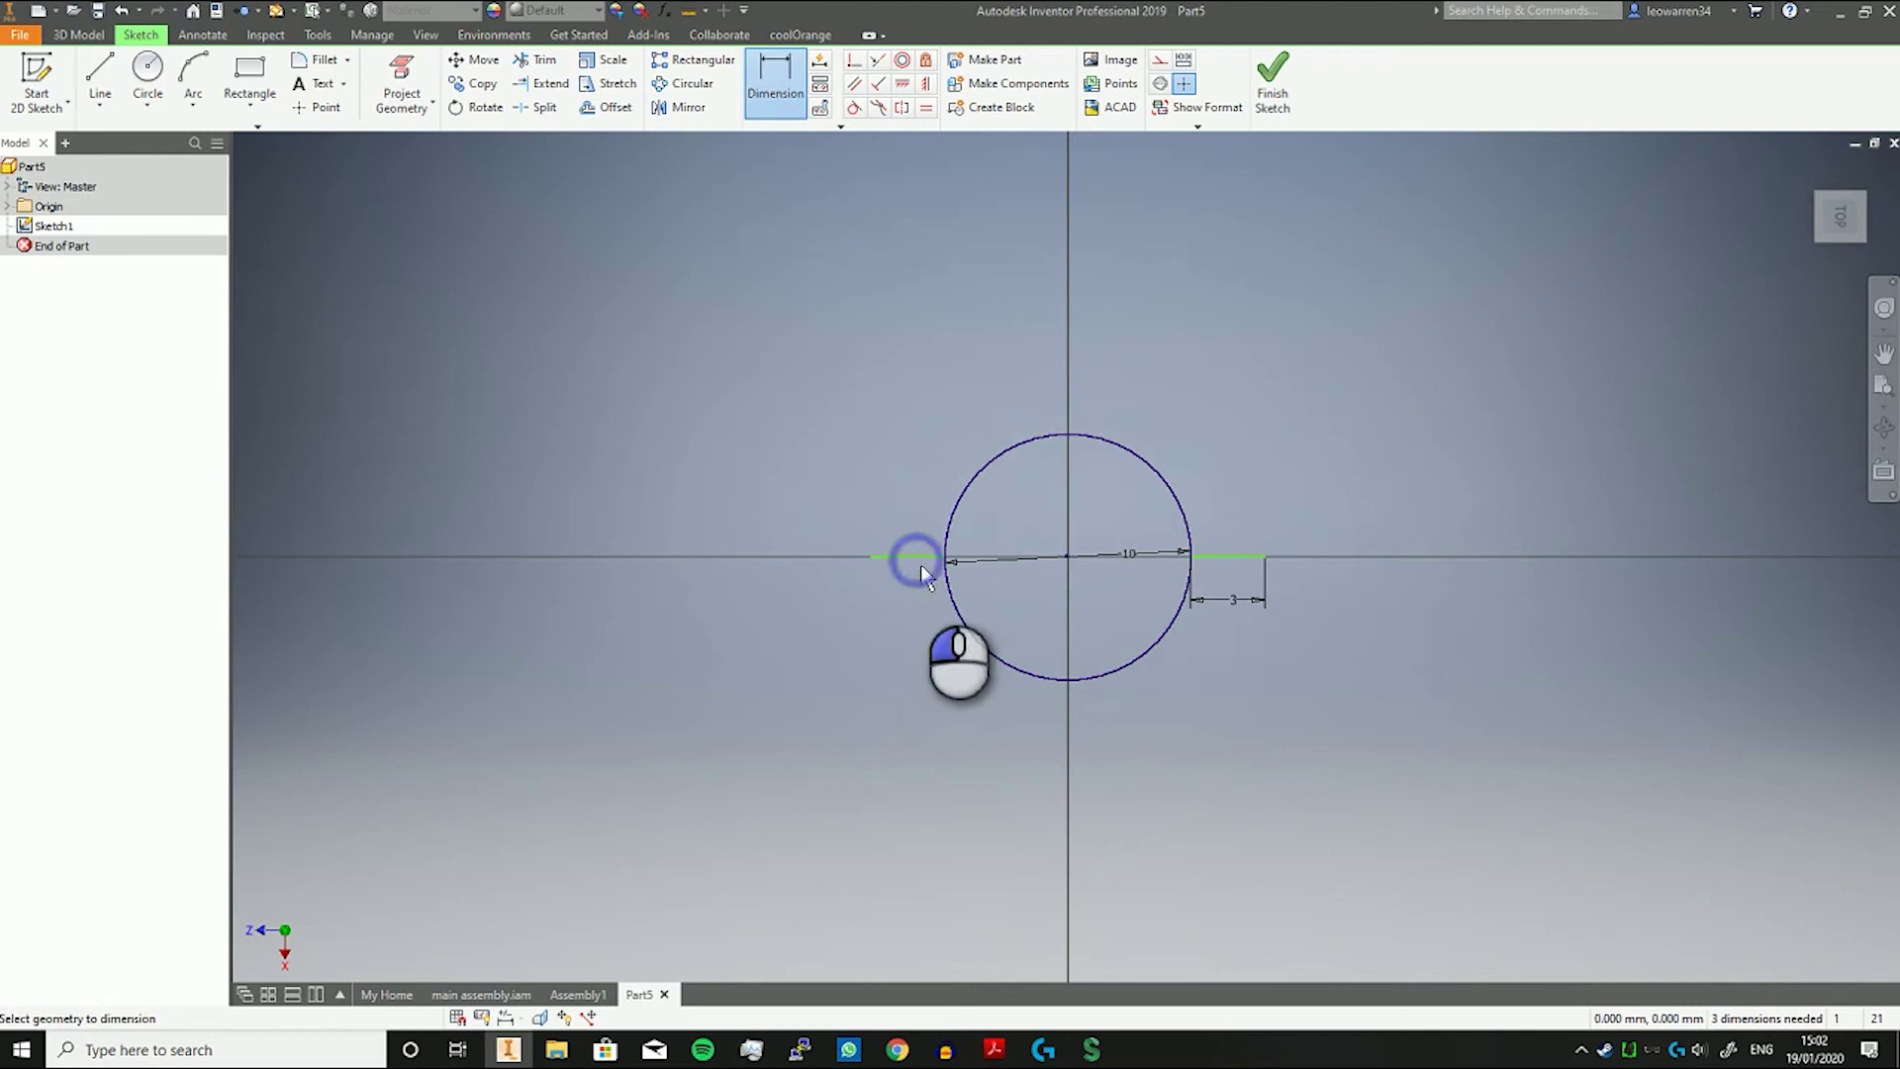
click(908, 557)
click(919, 608)
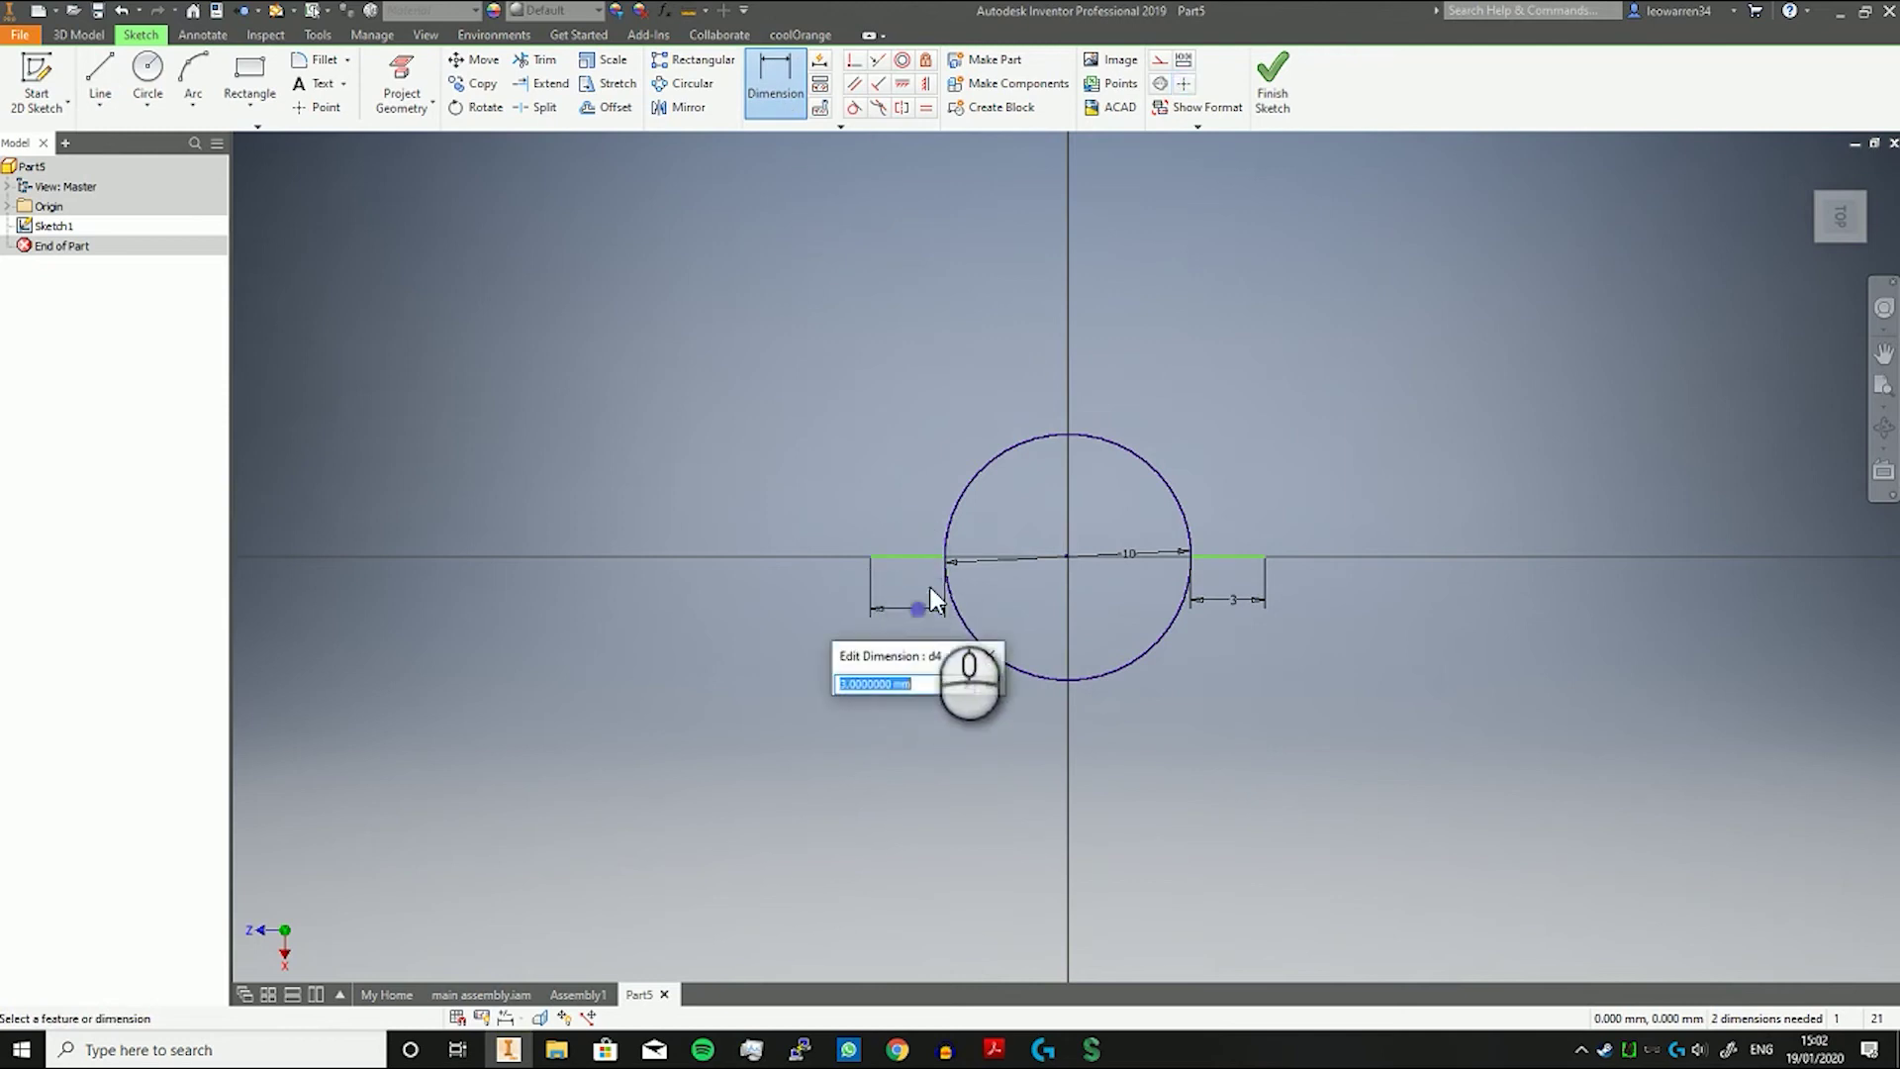
click(995, 682)
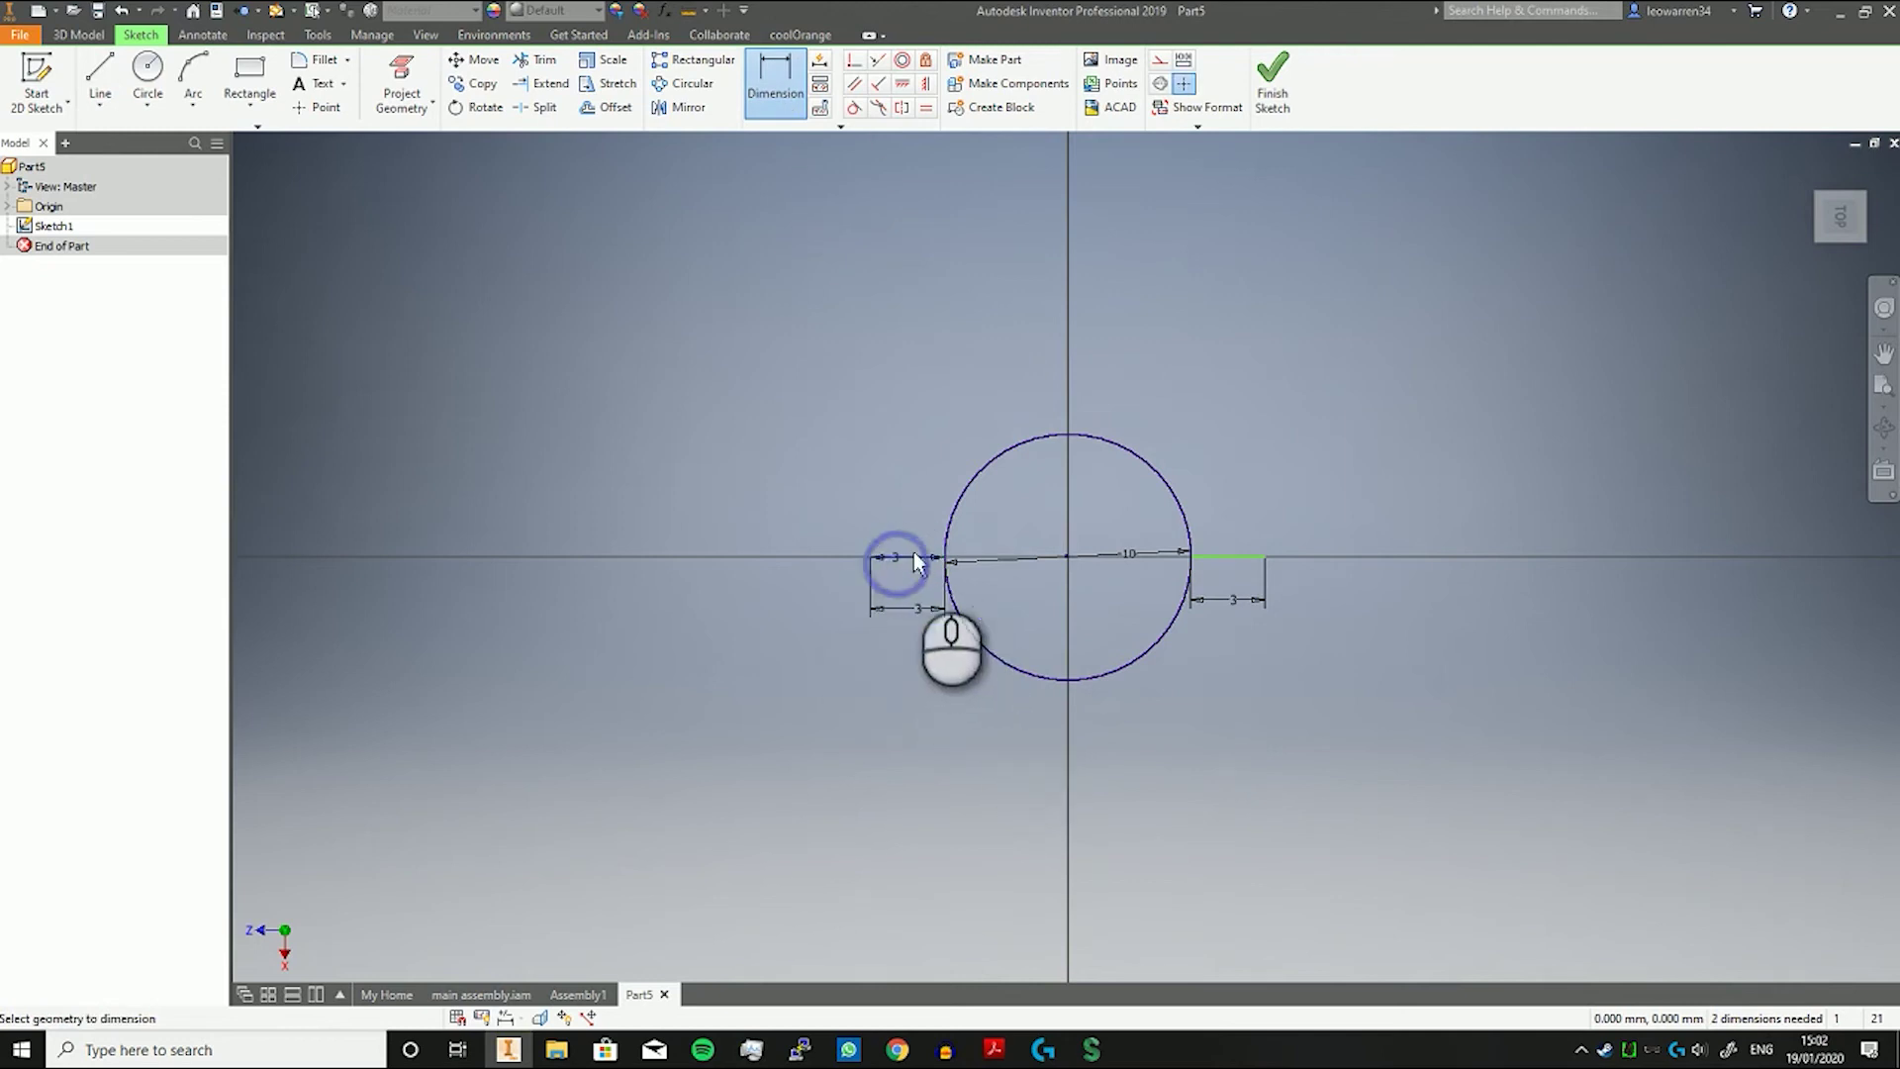
right_click(987, 372)
click(906, 374)
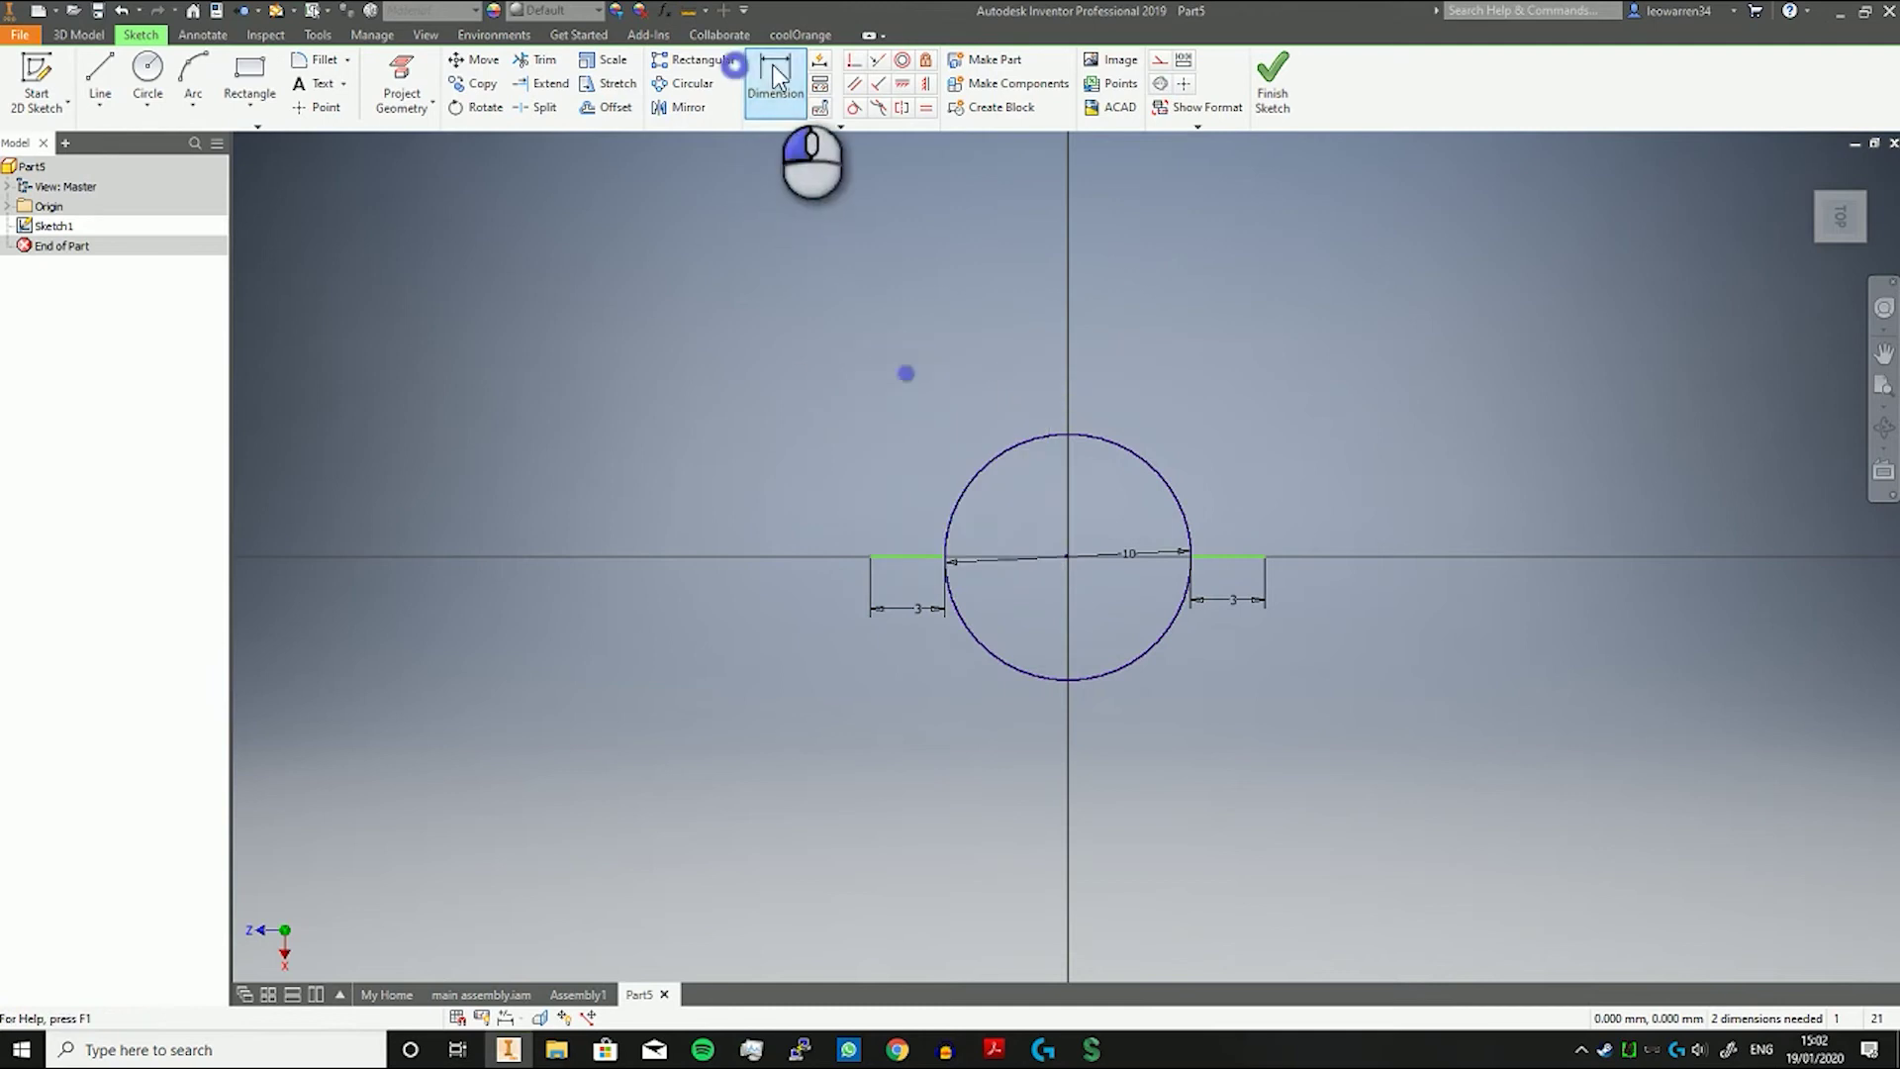
right_click(787, 362)
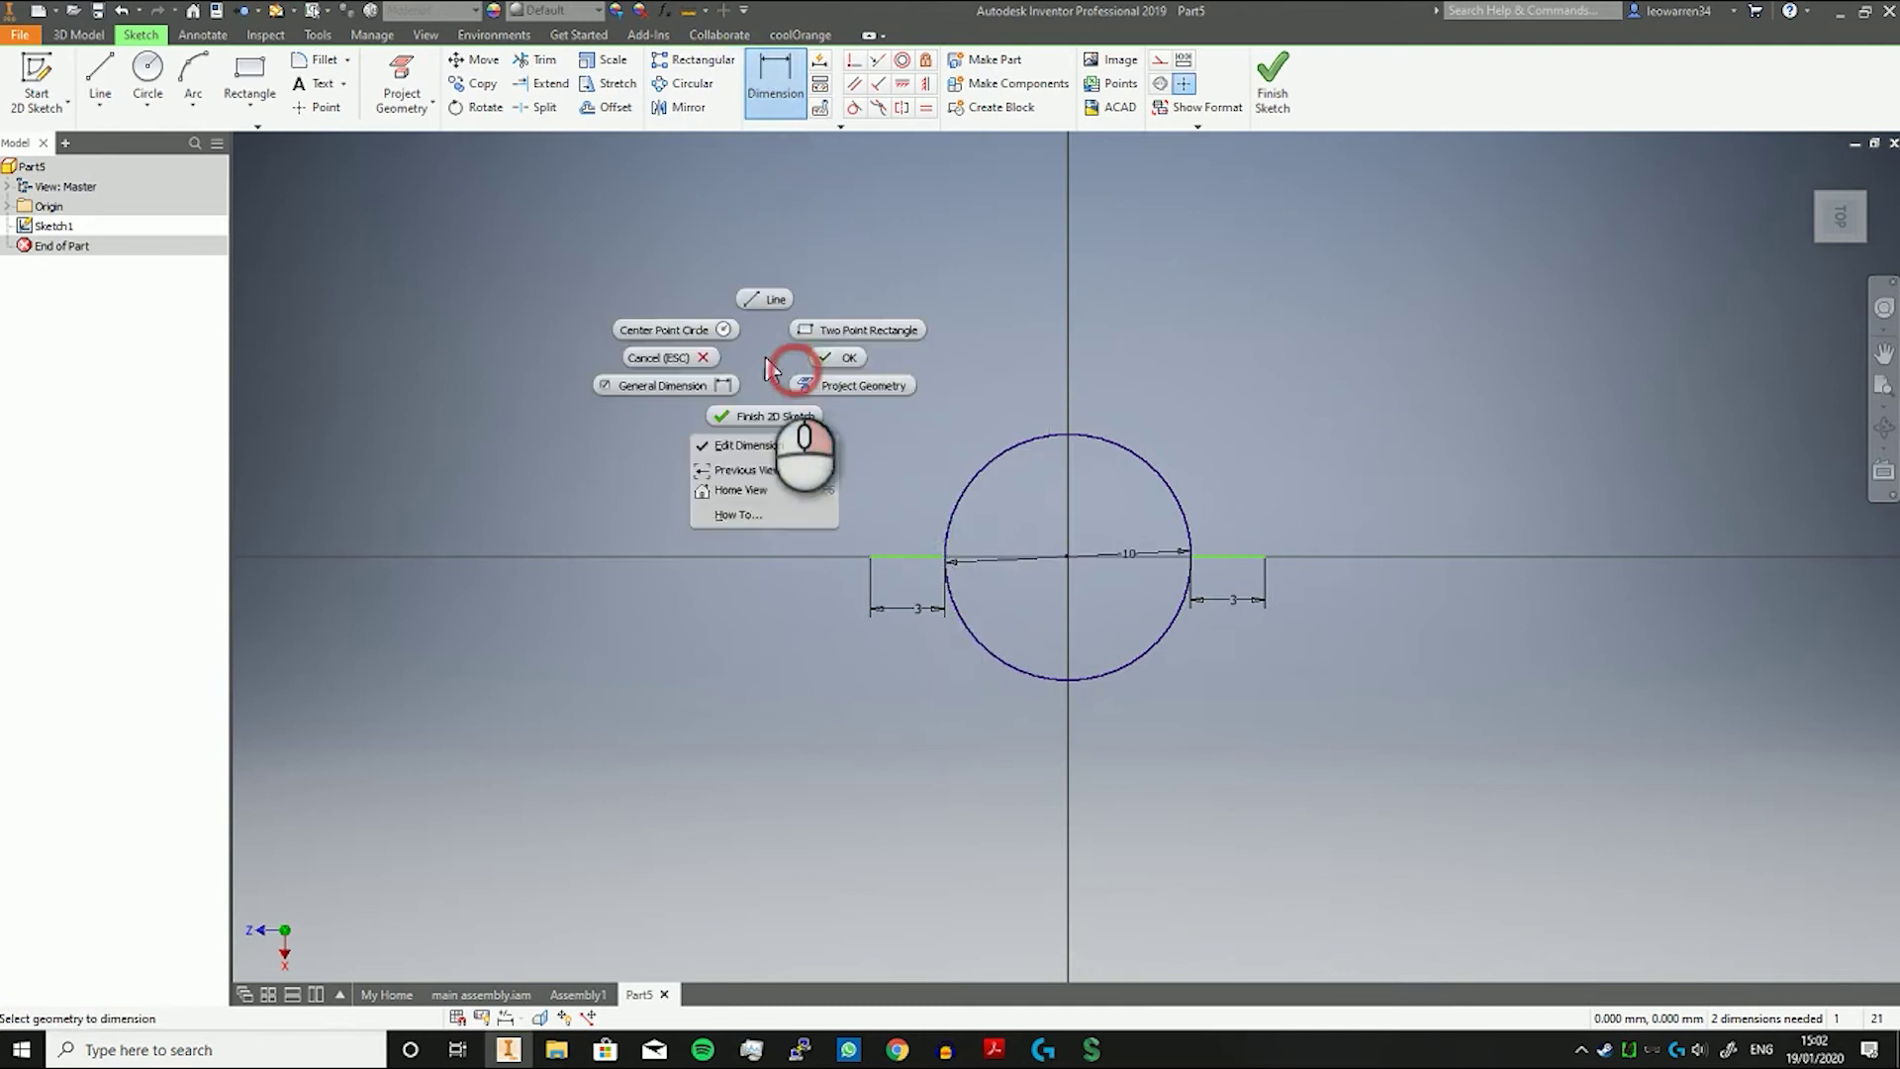
click(842, 366)
Convert both short side lines to construction geometry.
click(900, 553)
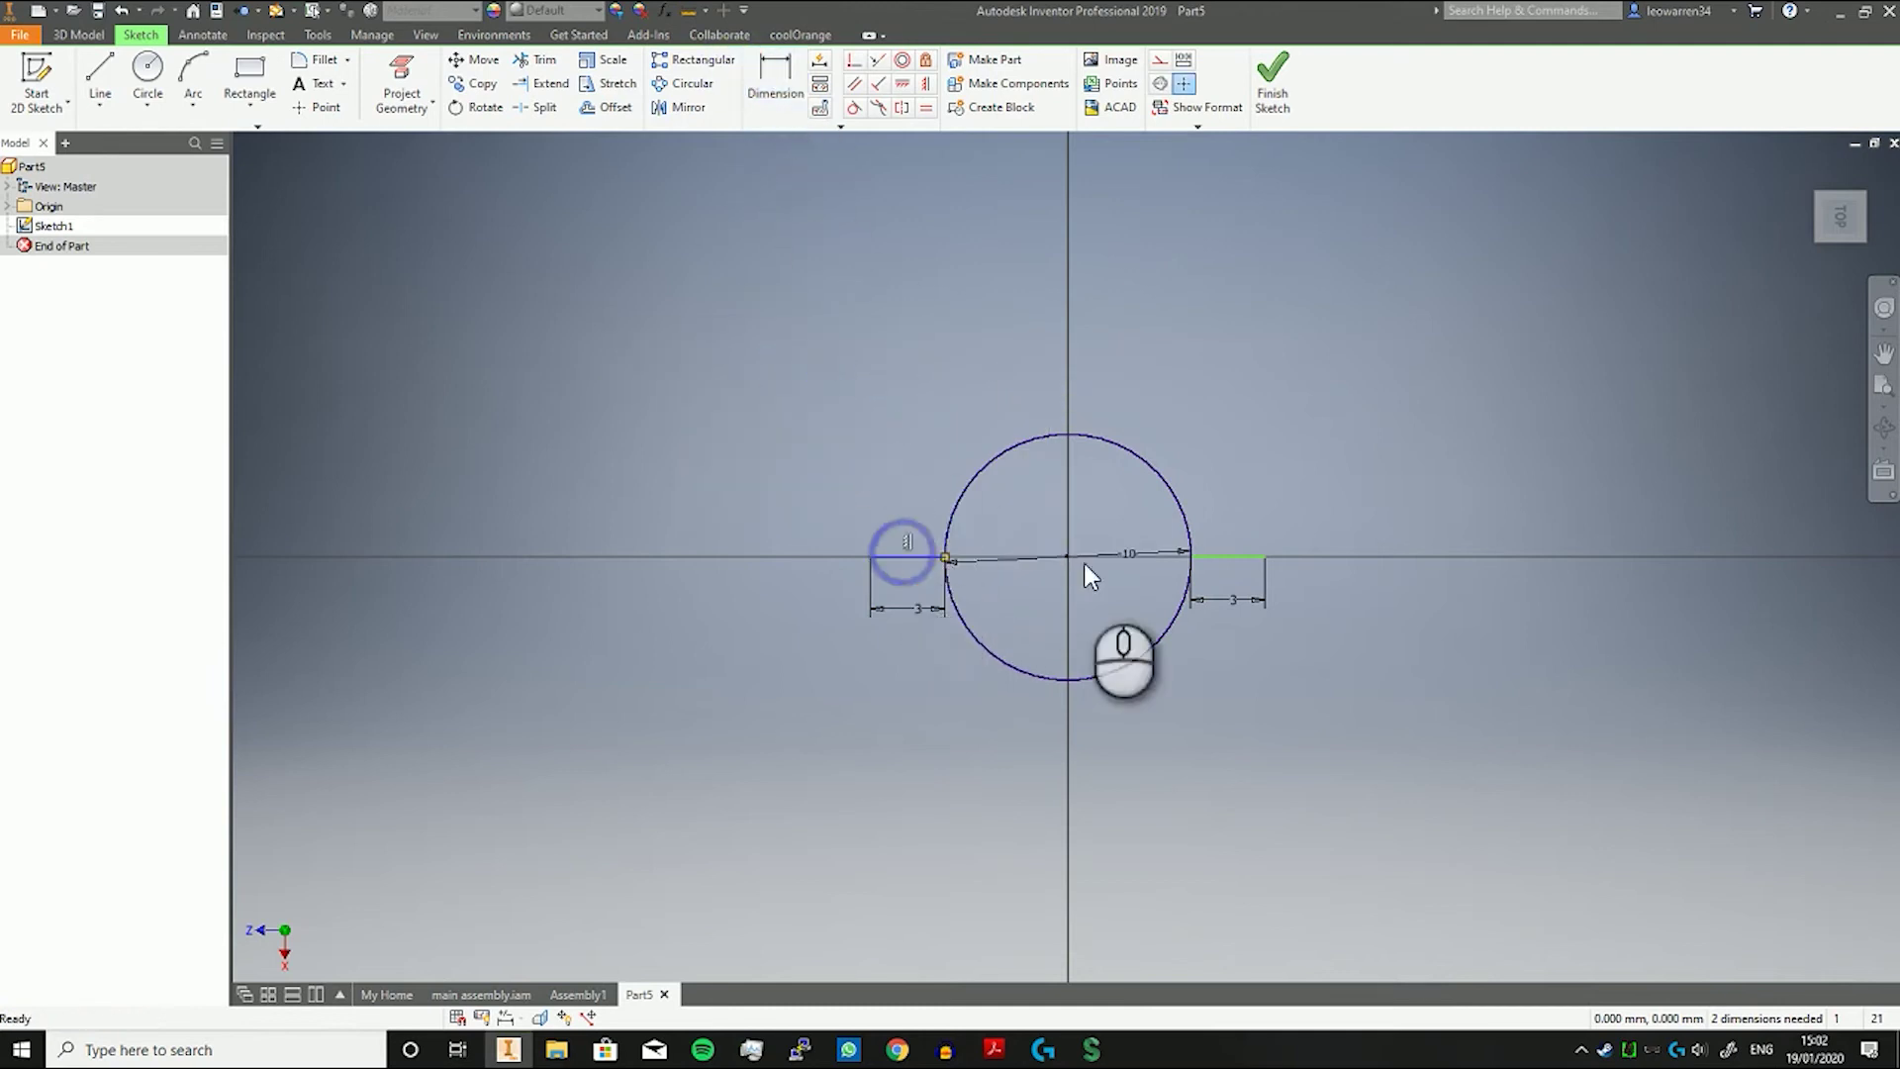
ctrl+click(1234, 556)
click(1163, 79)
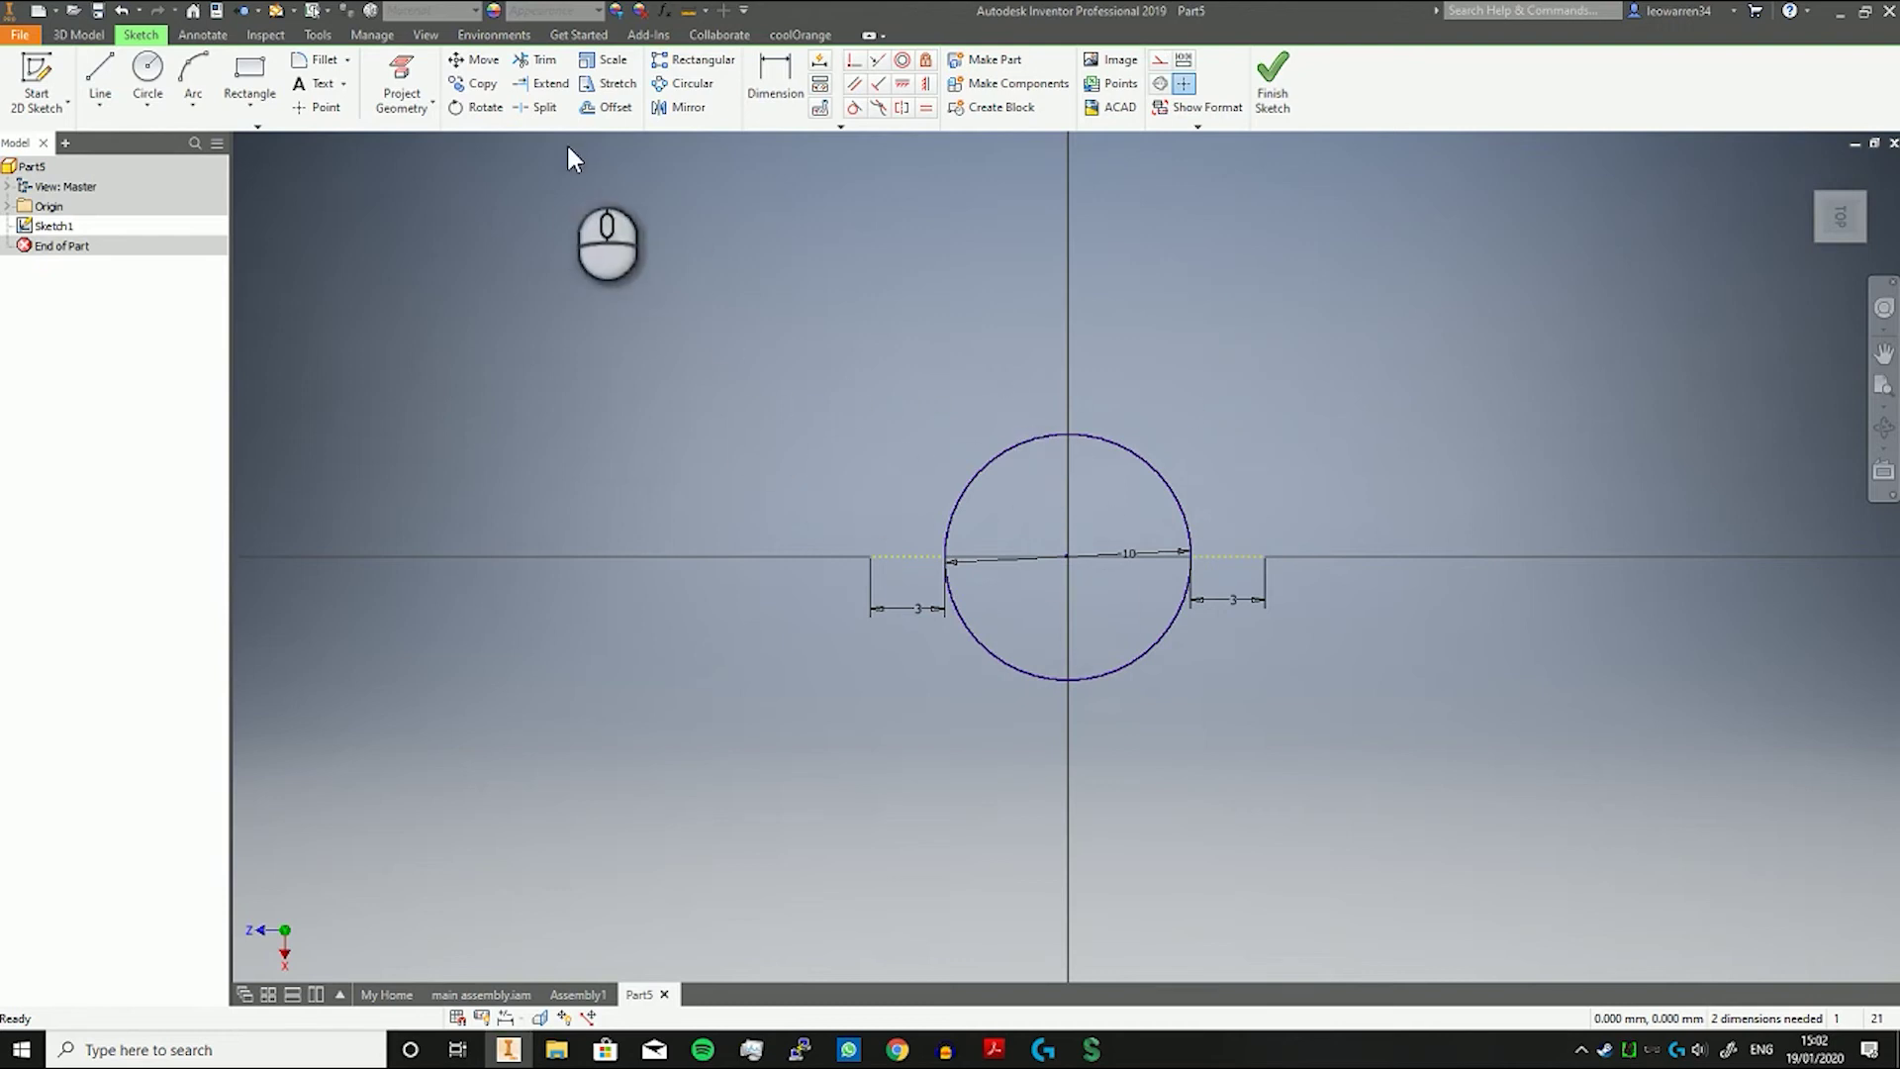
Draw a three-point arc beneath the circle joining the two construction lines' outer ends.
click(193, 74)
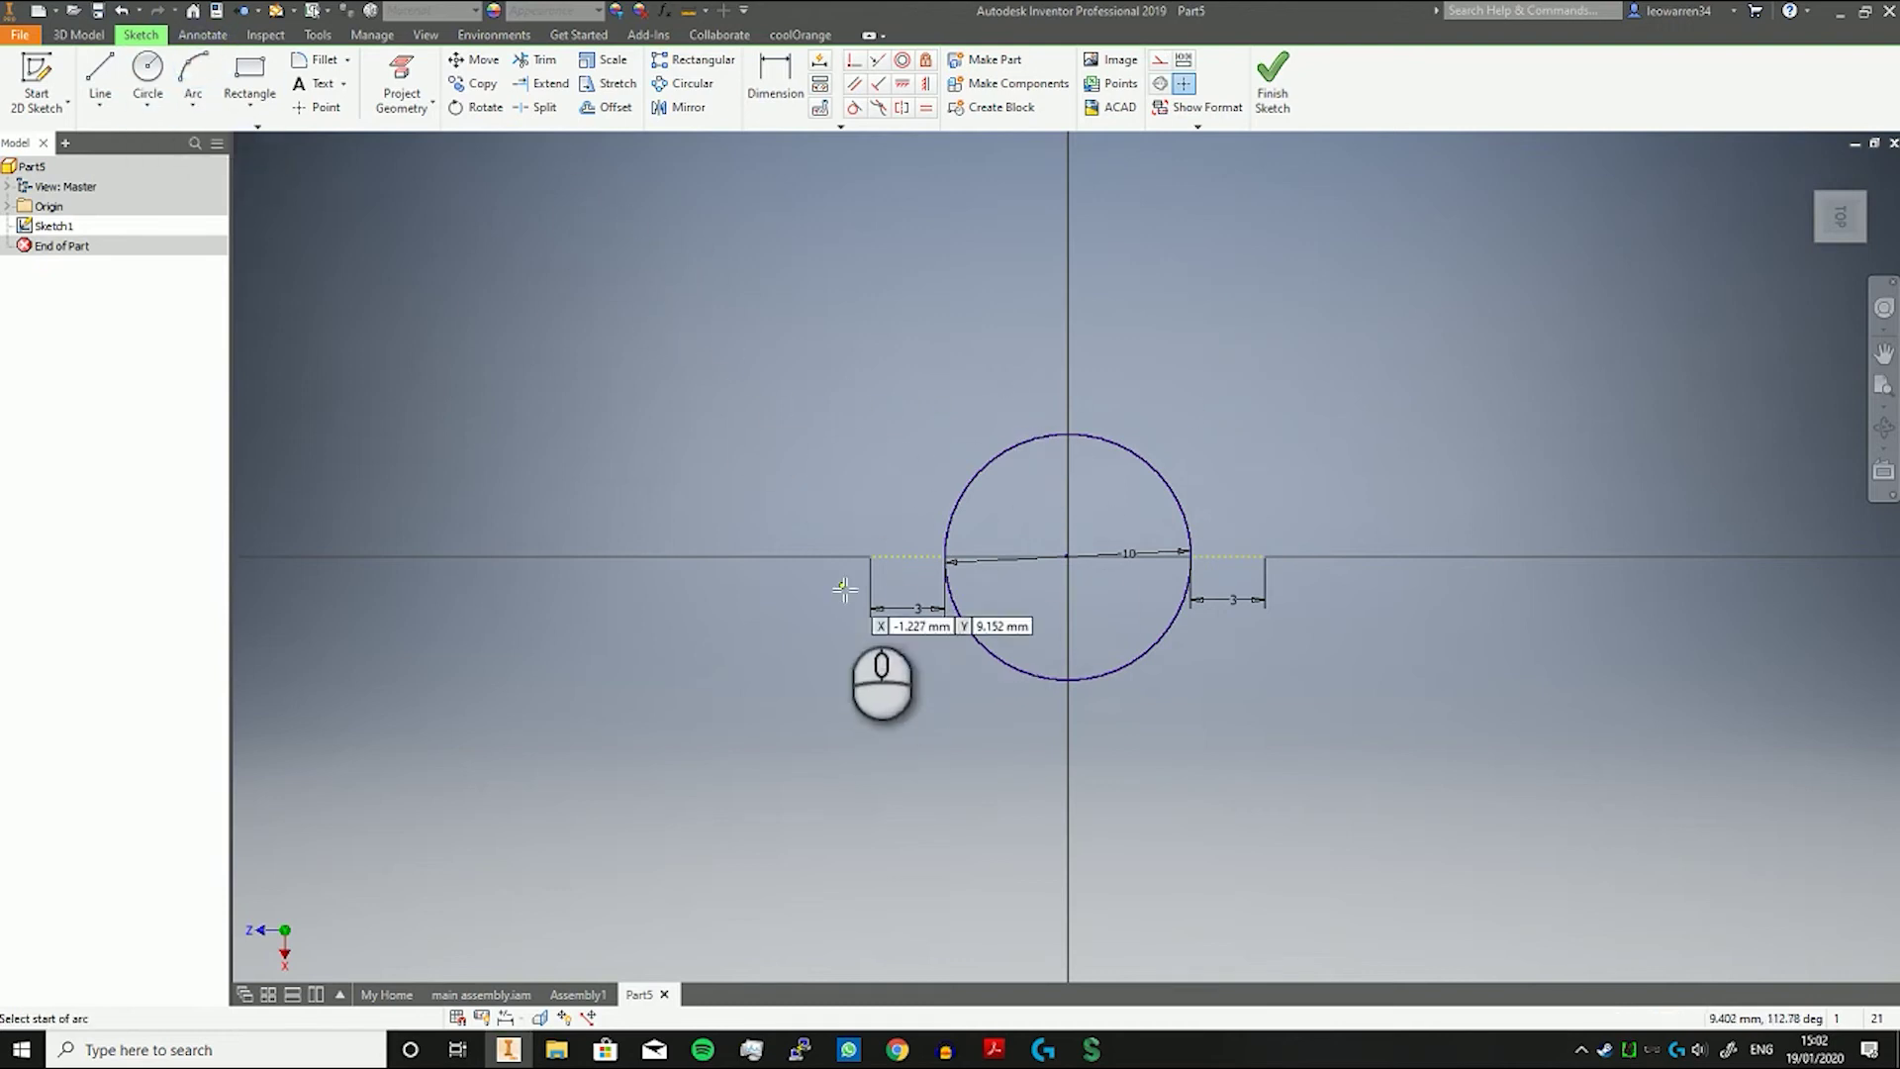
click(870, 556)
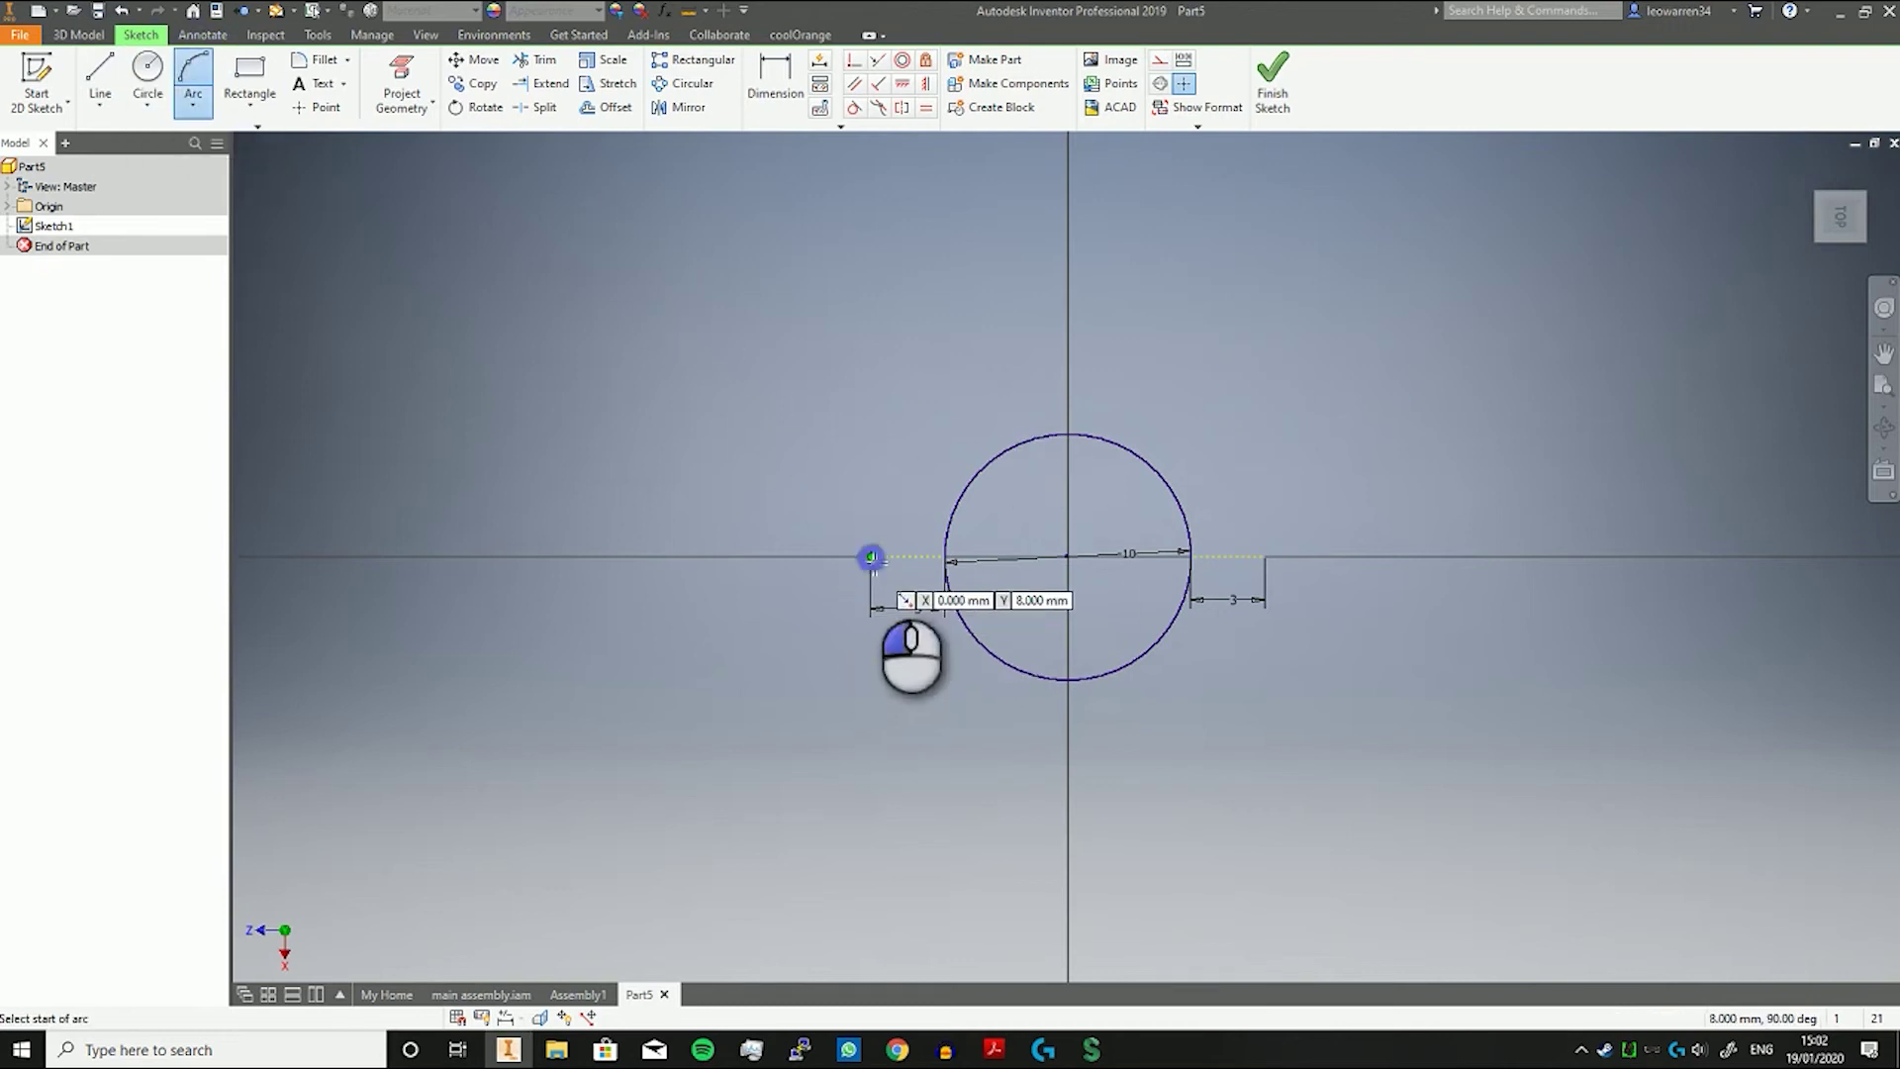
click(1265, 557)
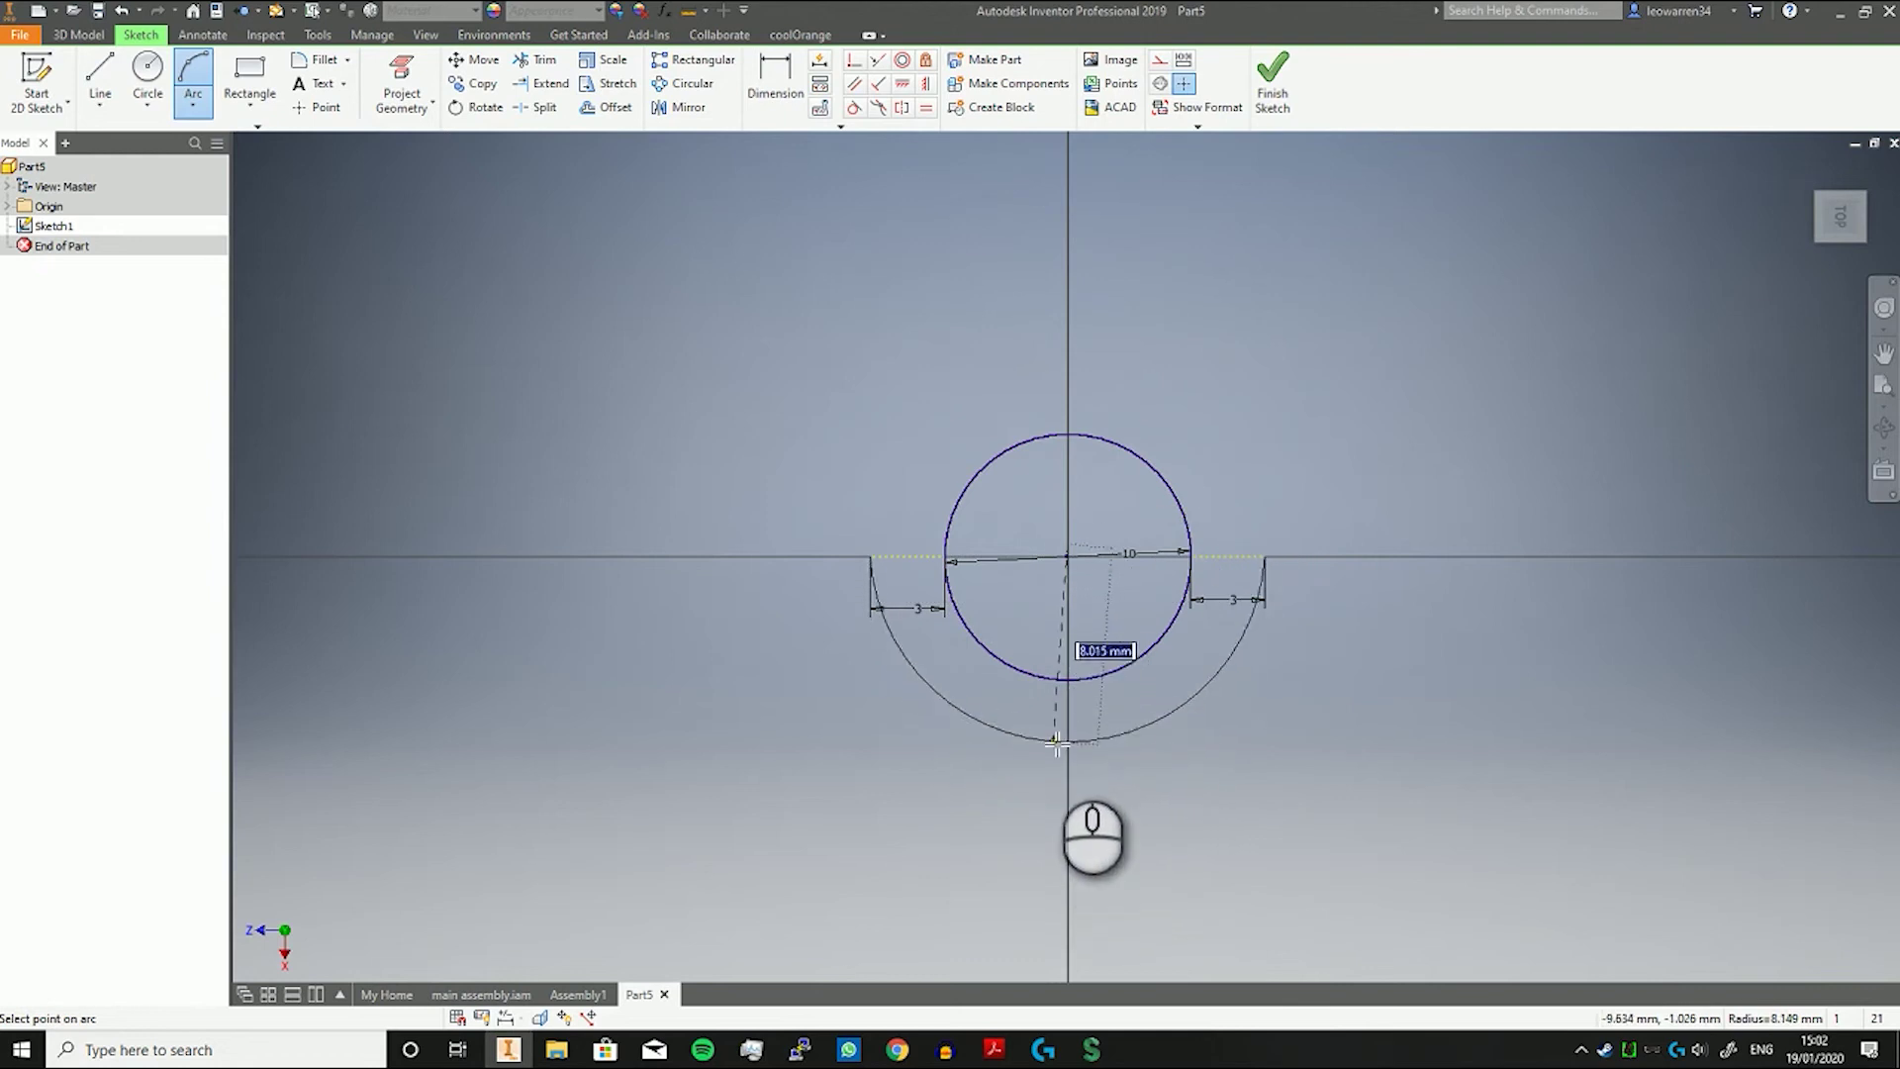
click(1056, 738)
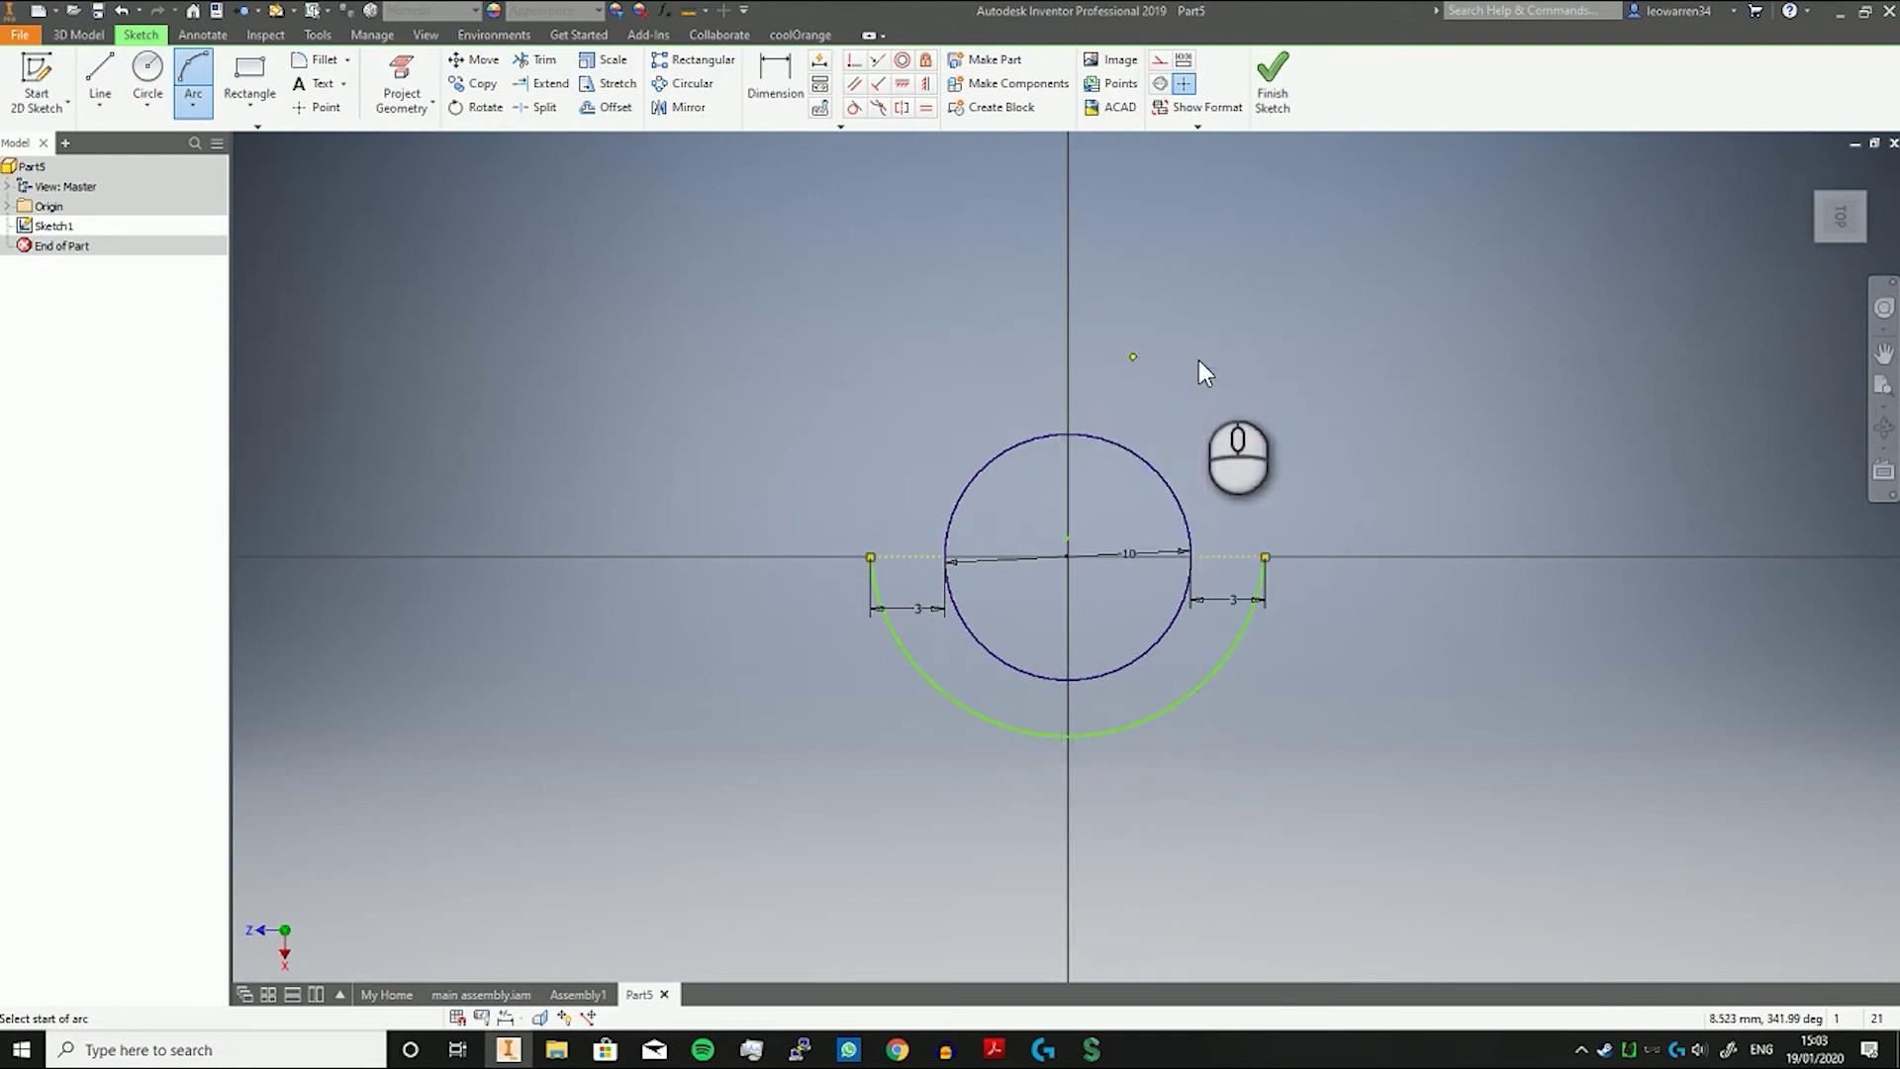
key(Escape)
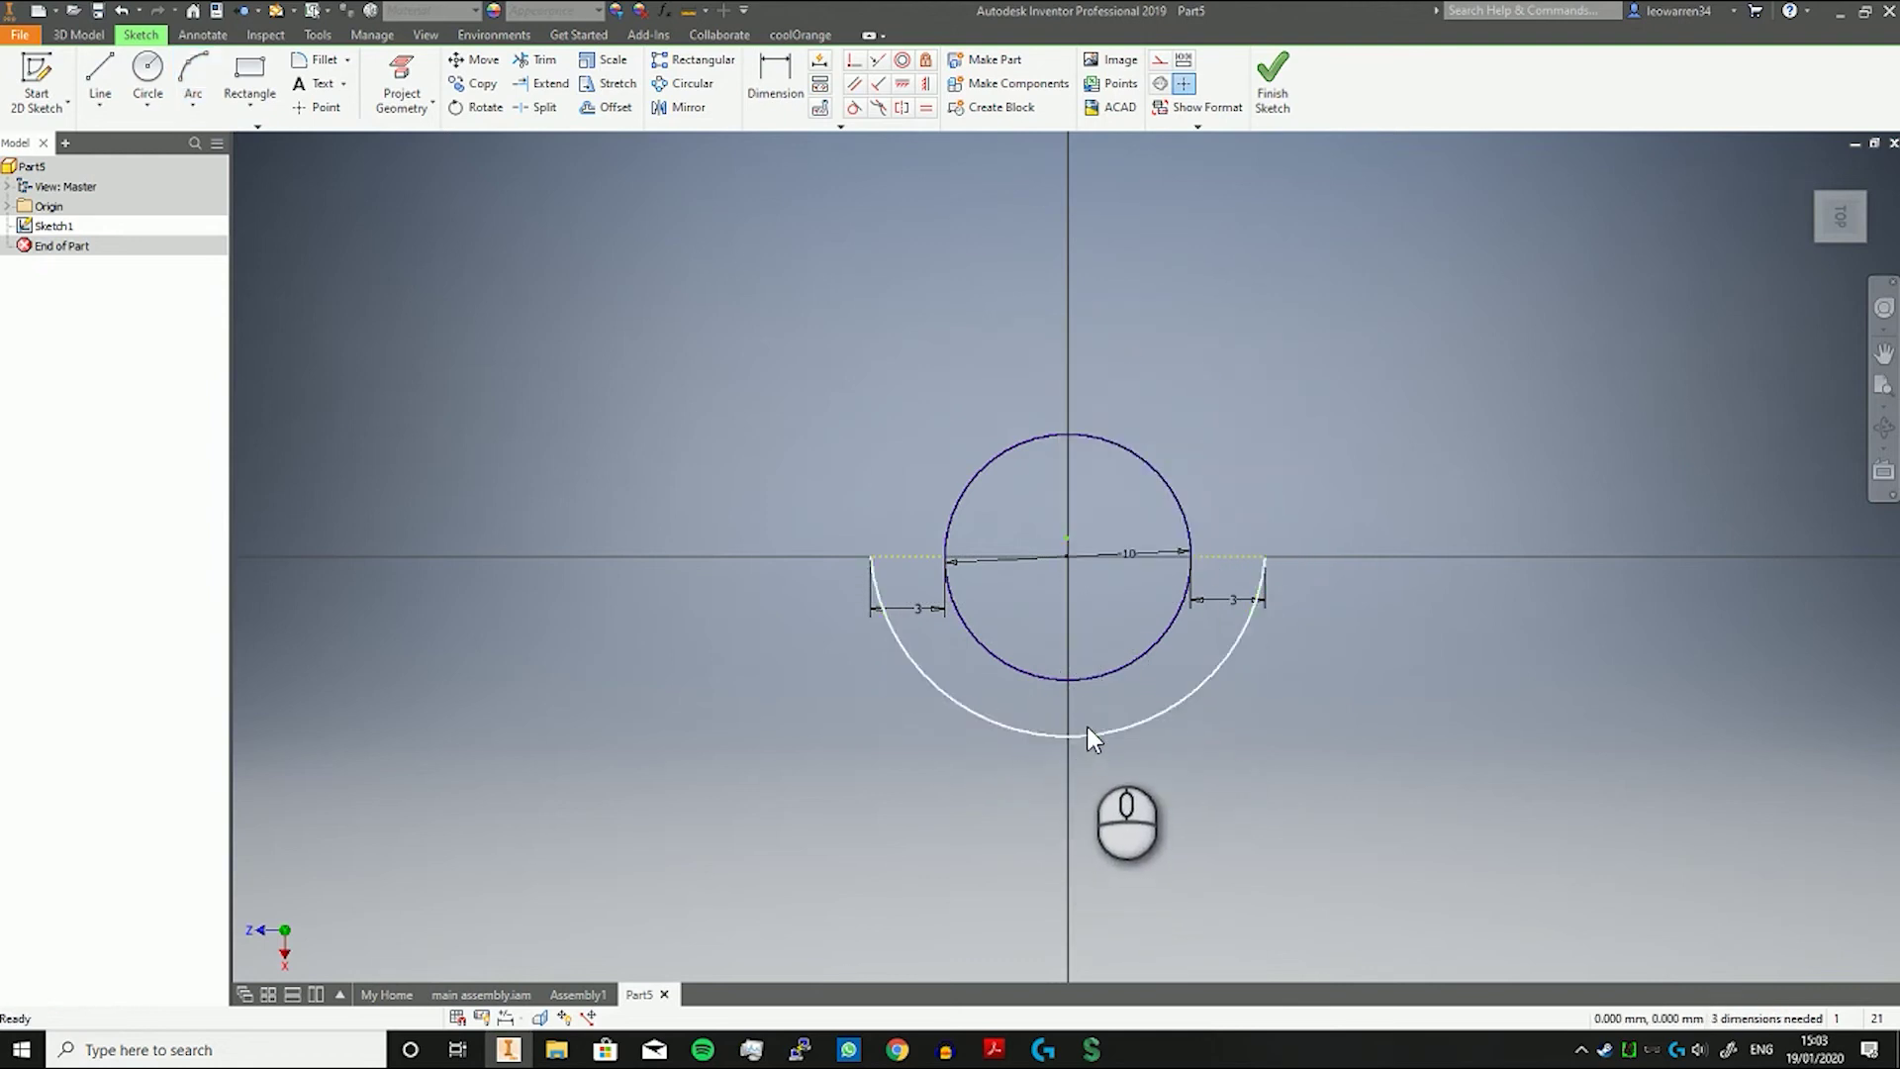
click(1095, 733)
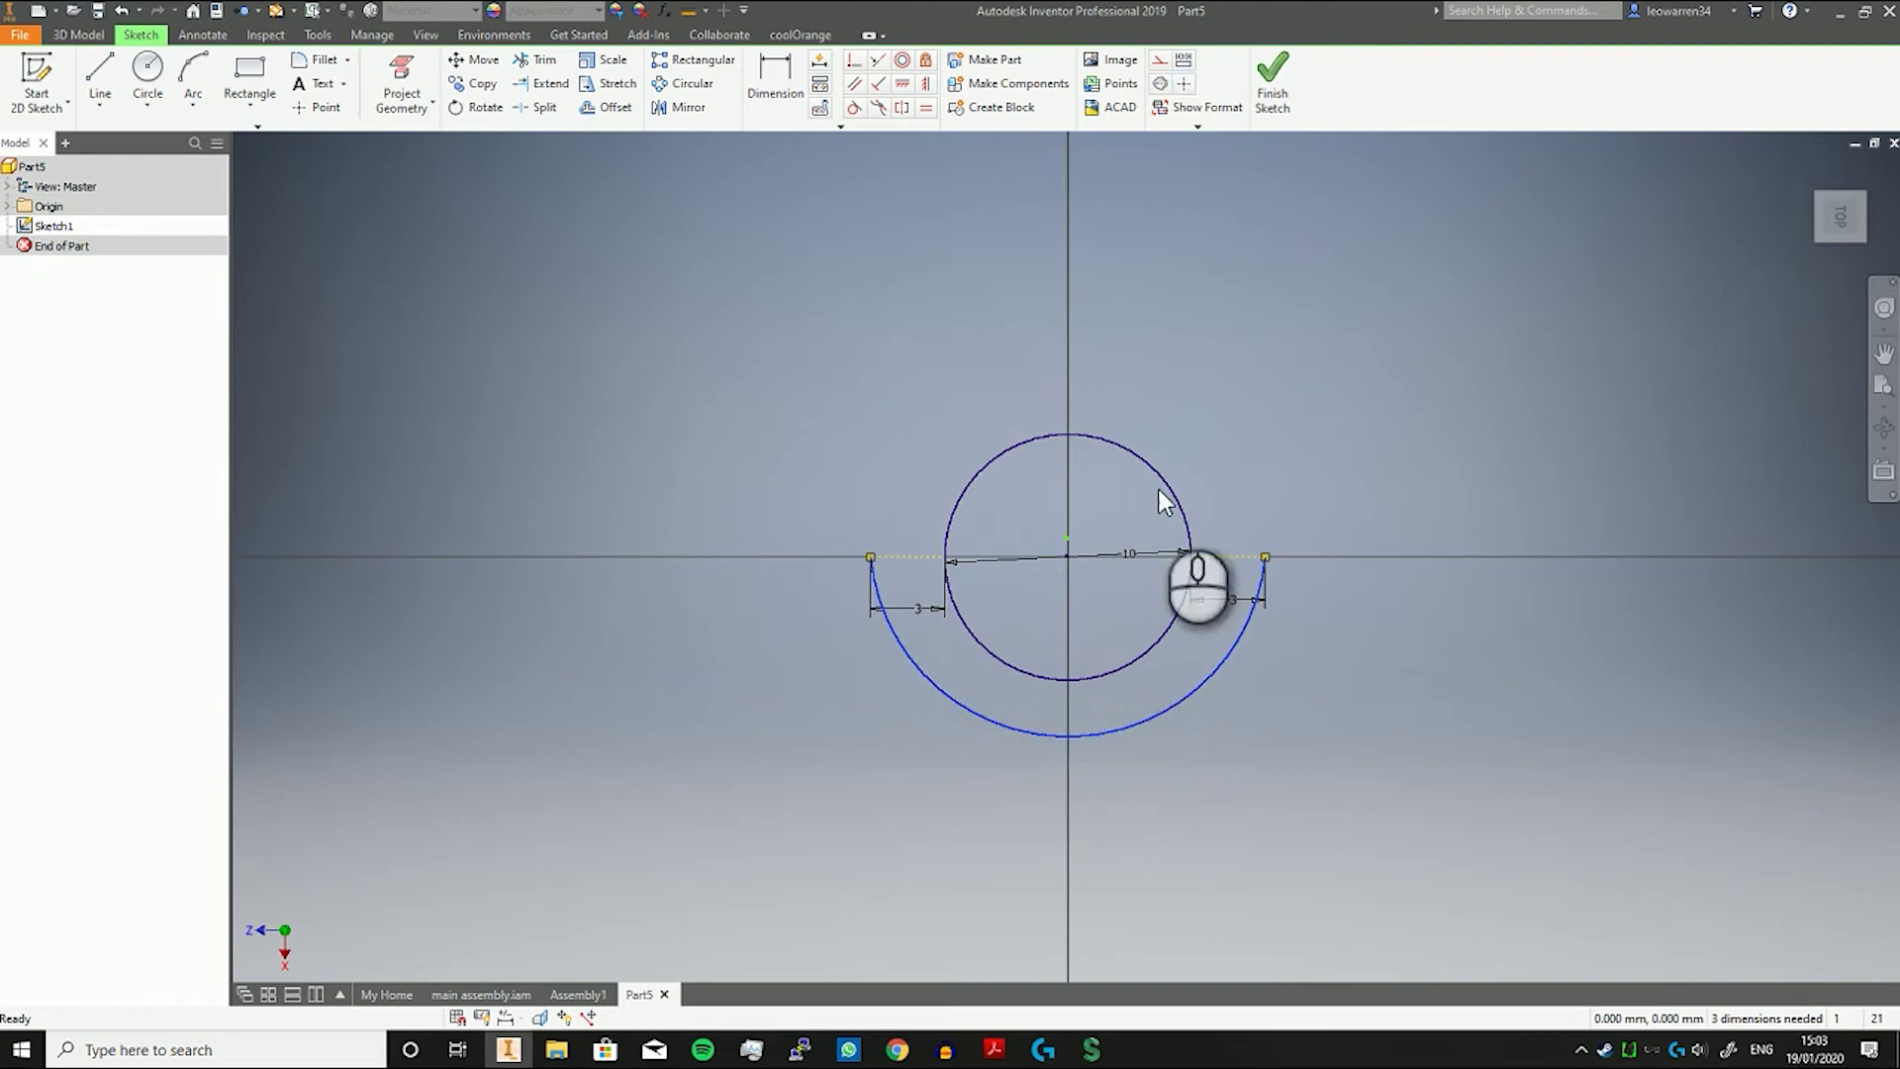
click(903, 63)
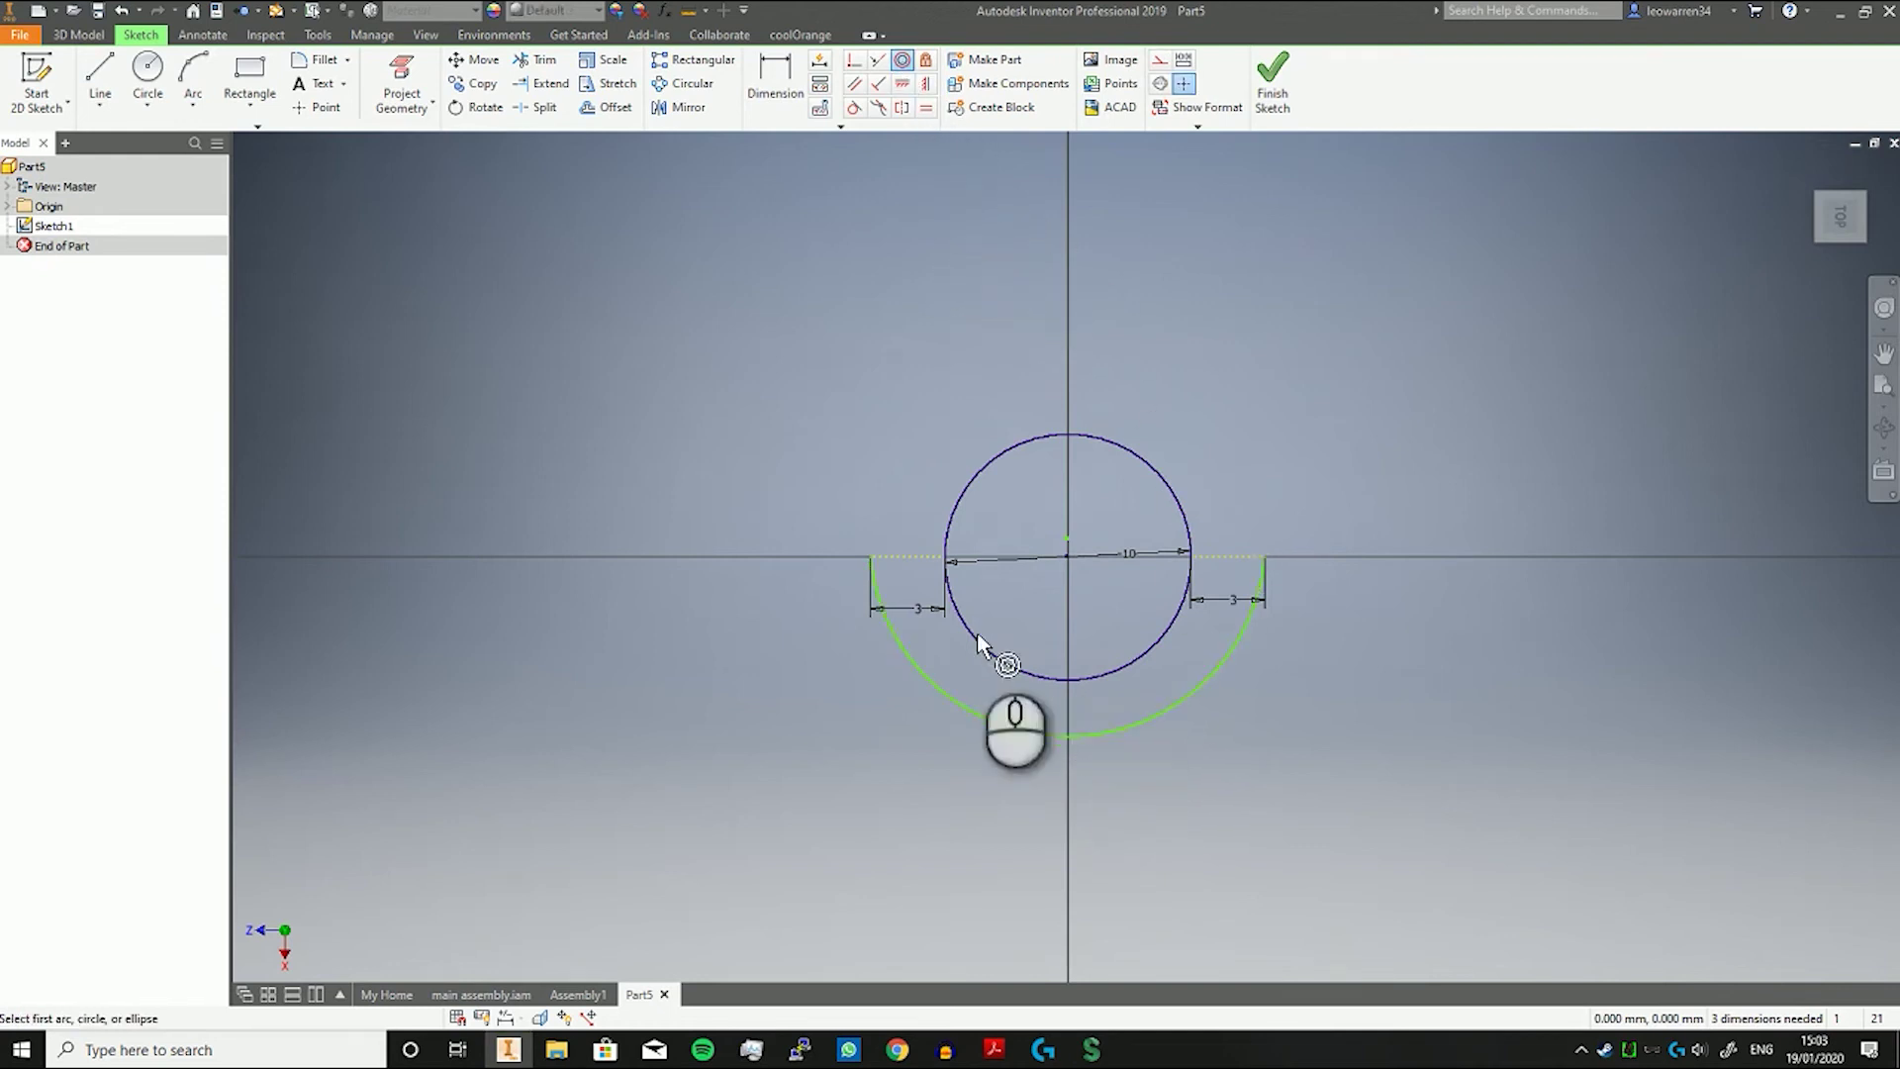
click(992, 660)
click(1018, 724)
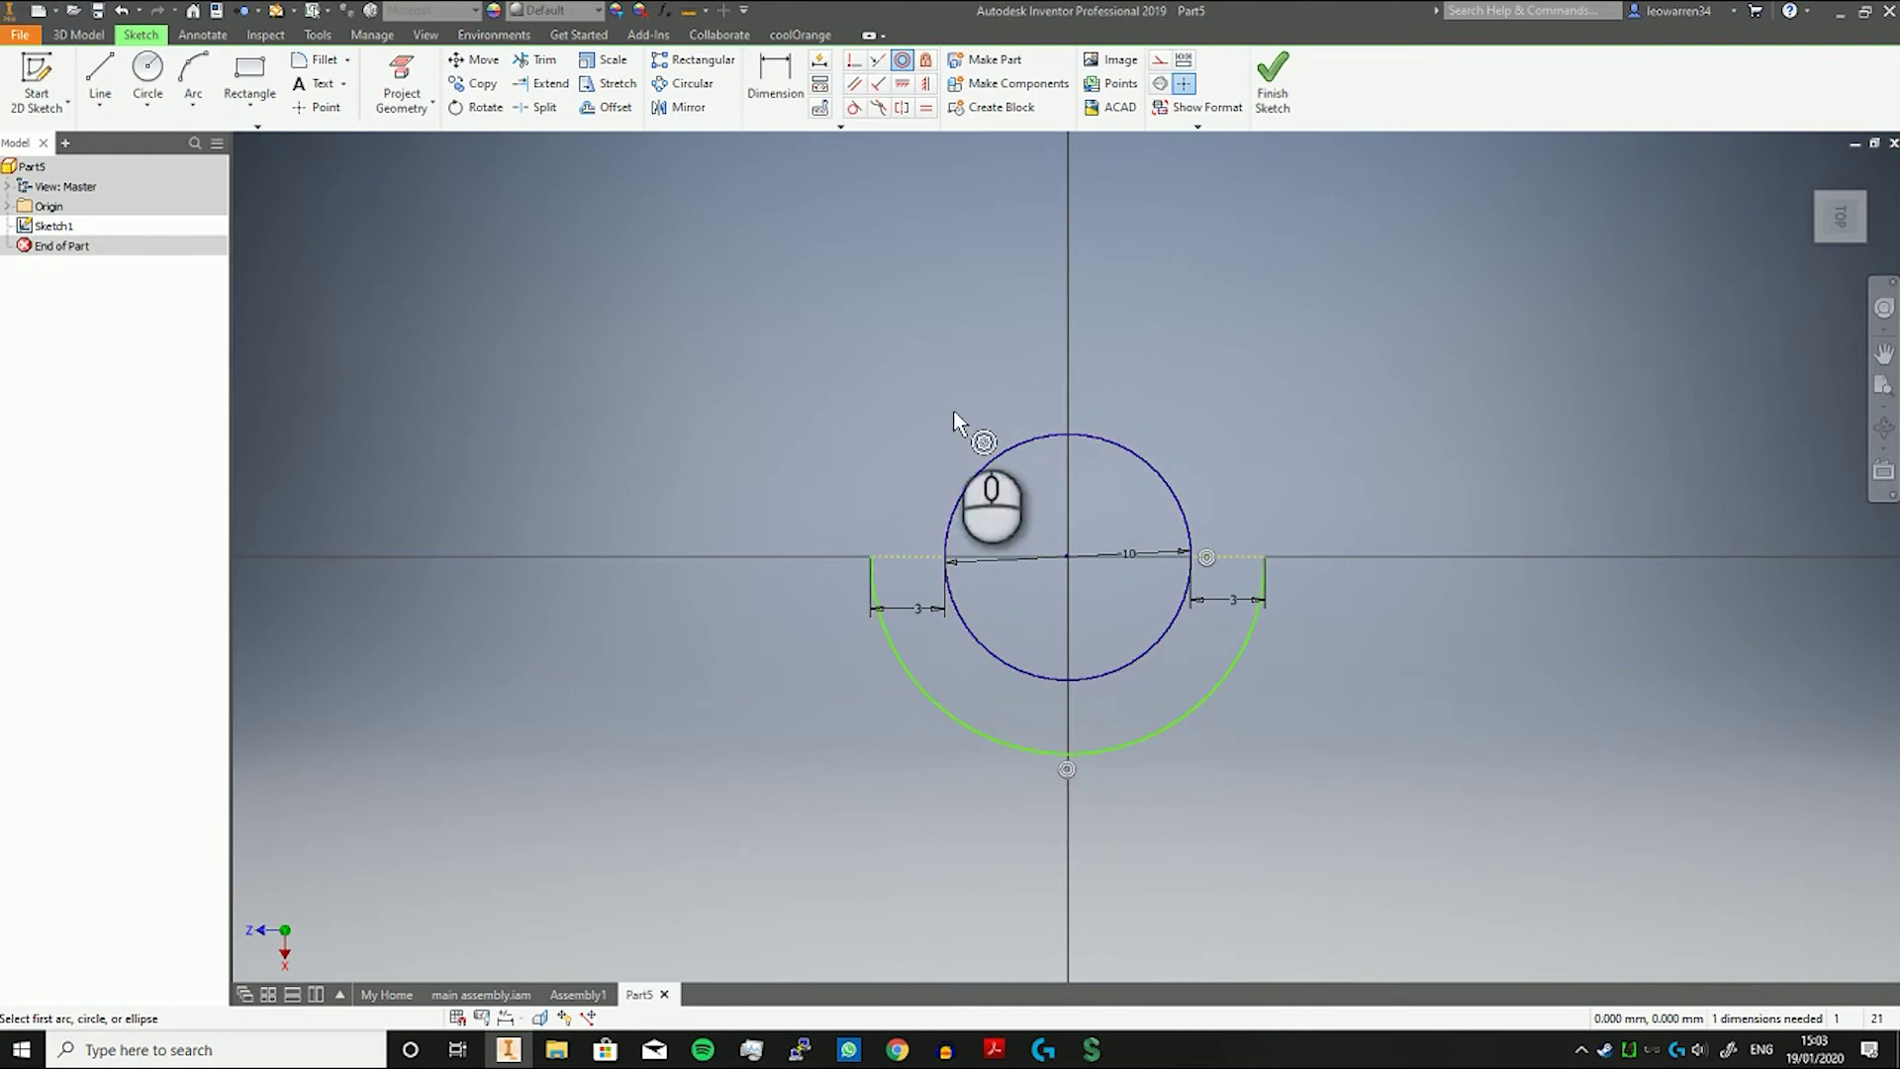
right_click(851, 351)
click(934, 352)
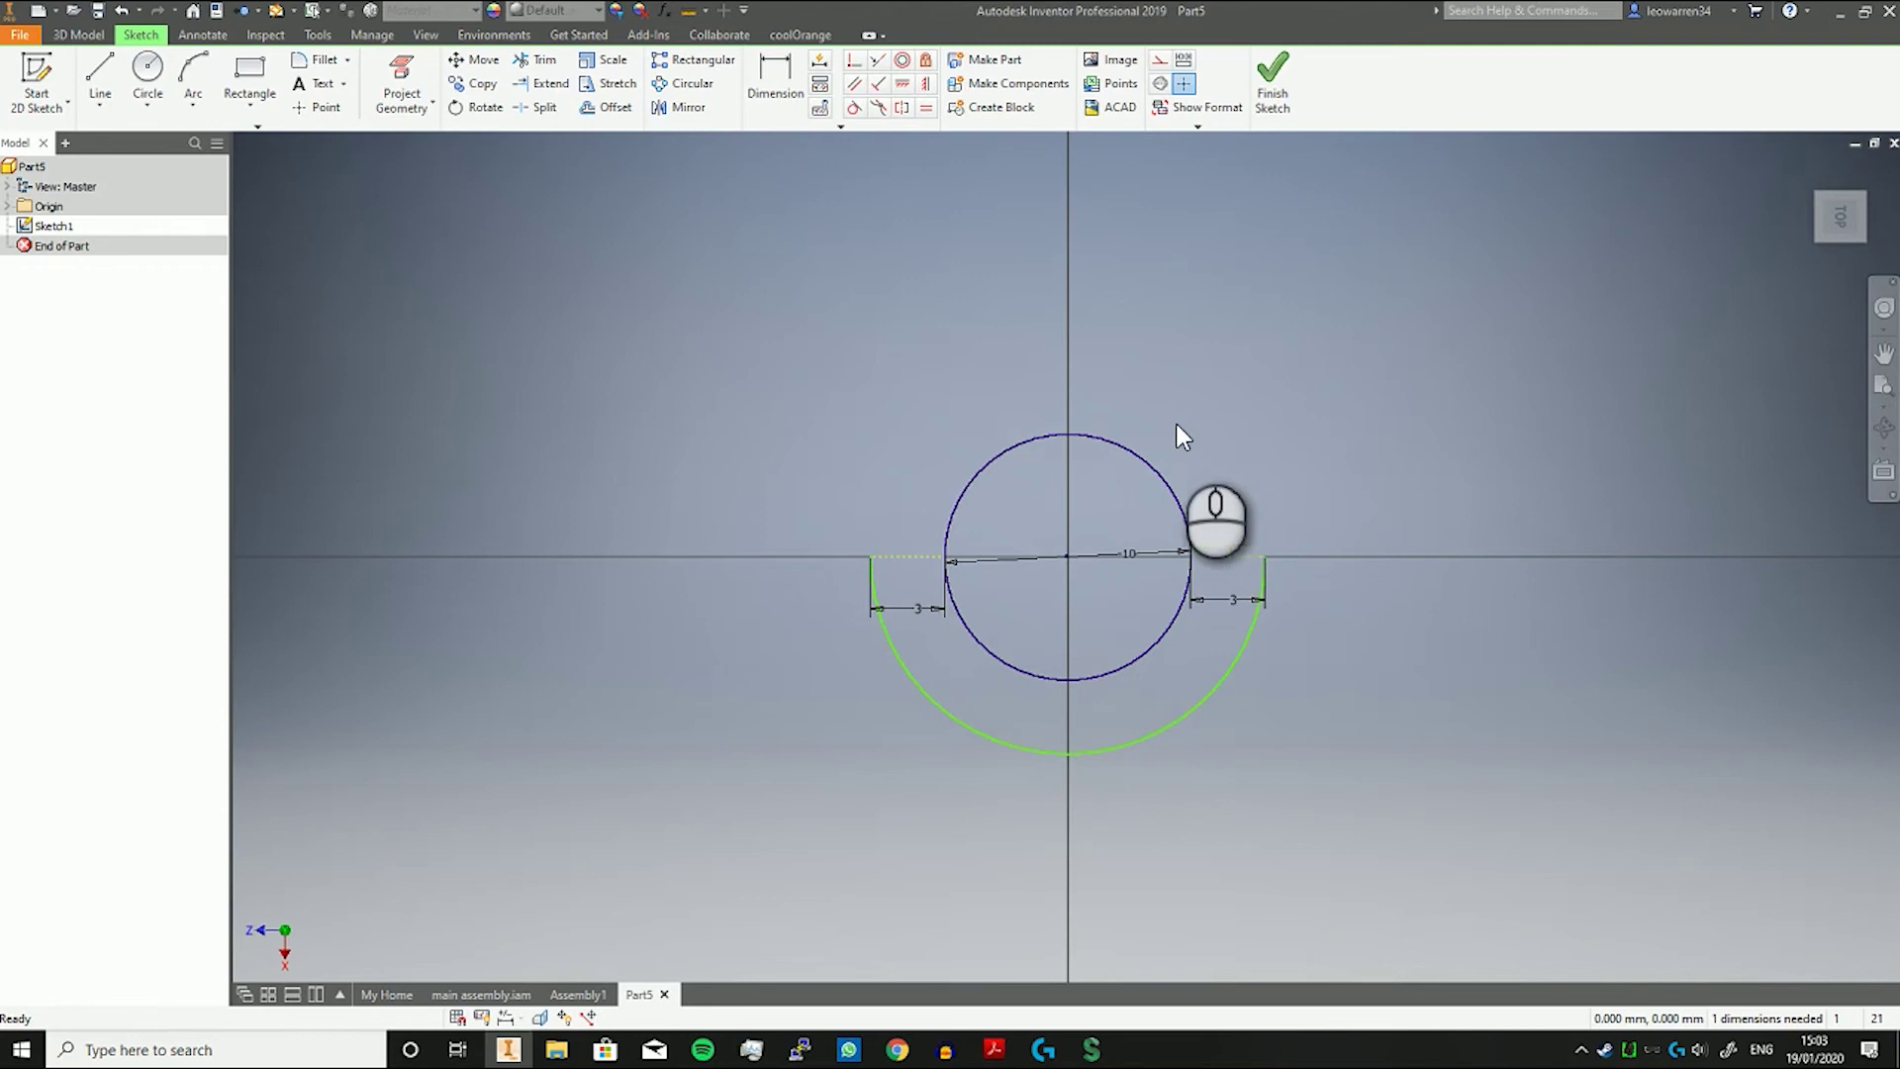
right_click(834, 397)
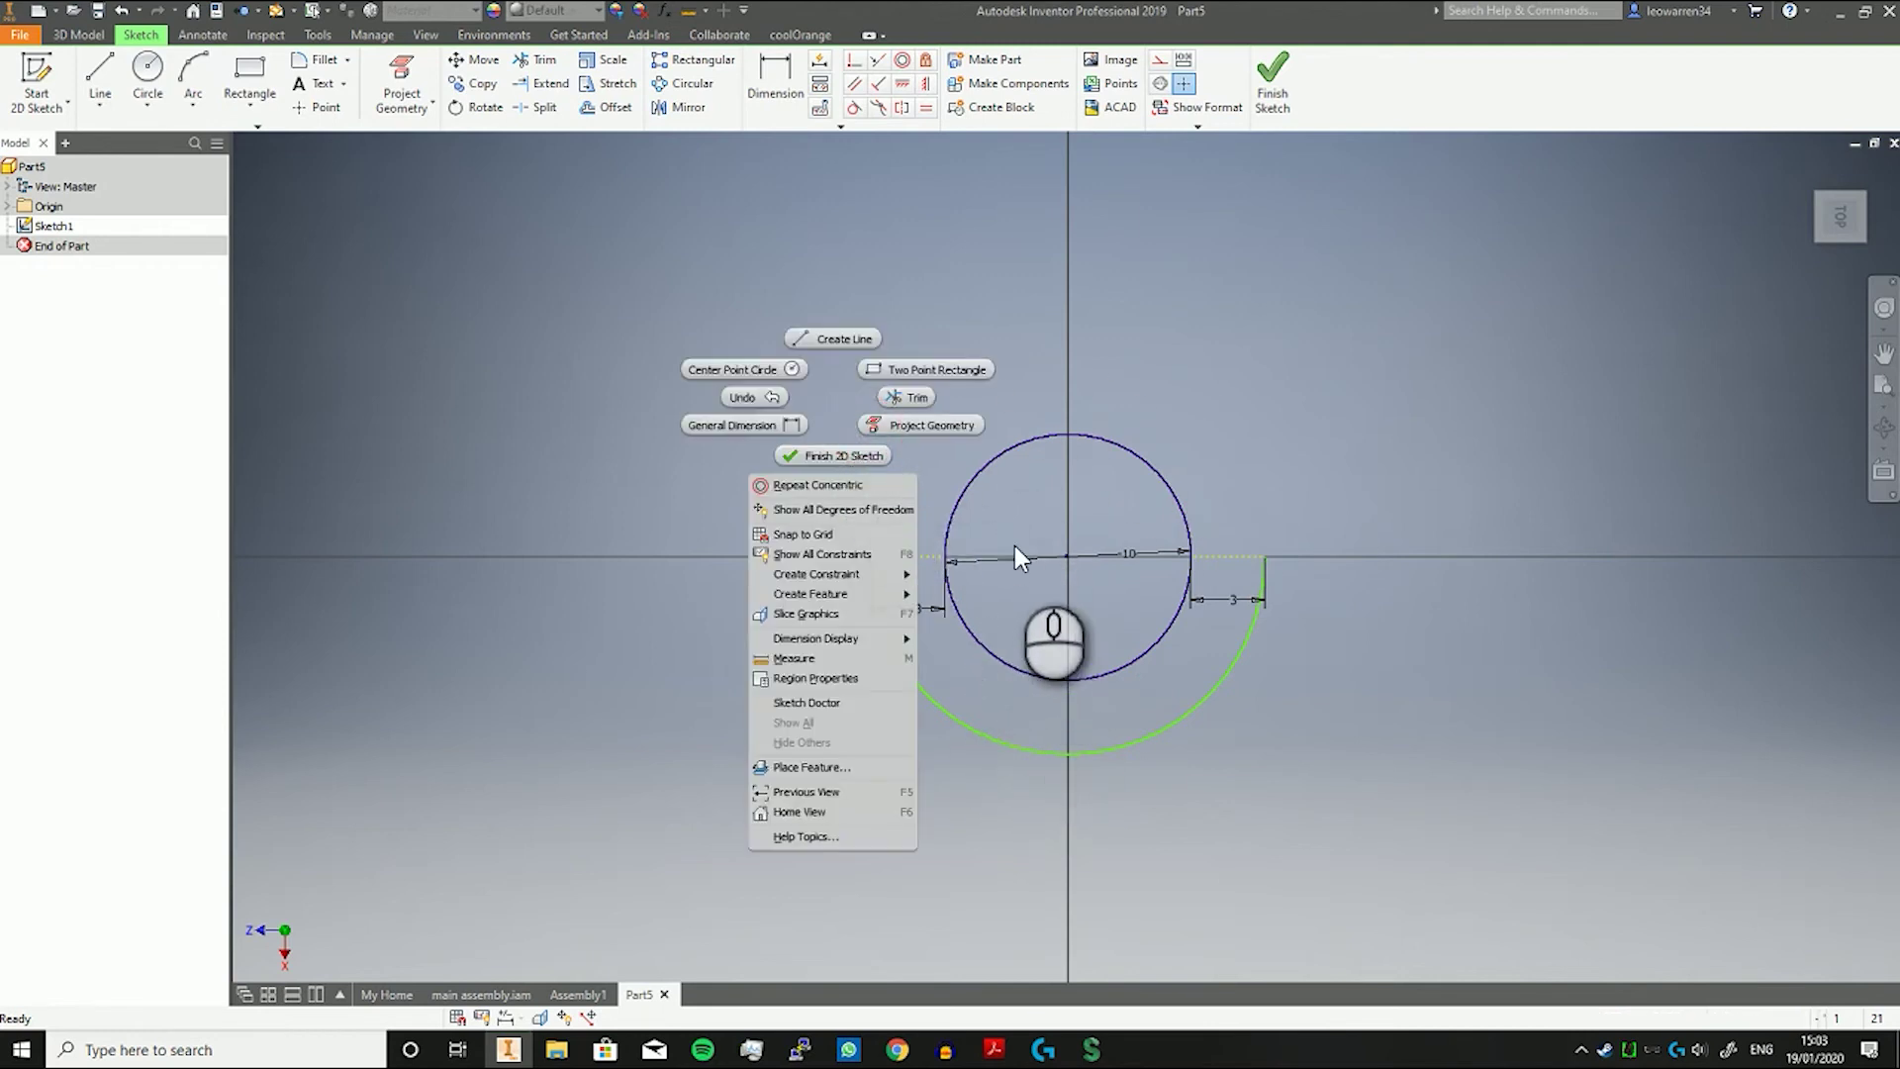
click(1003, 665)
click(934, 382)
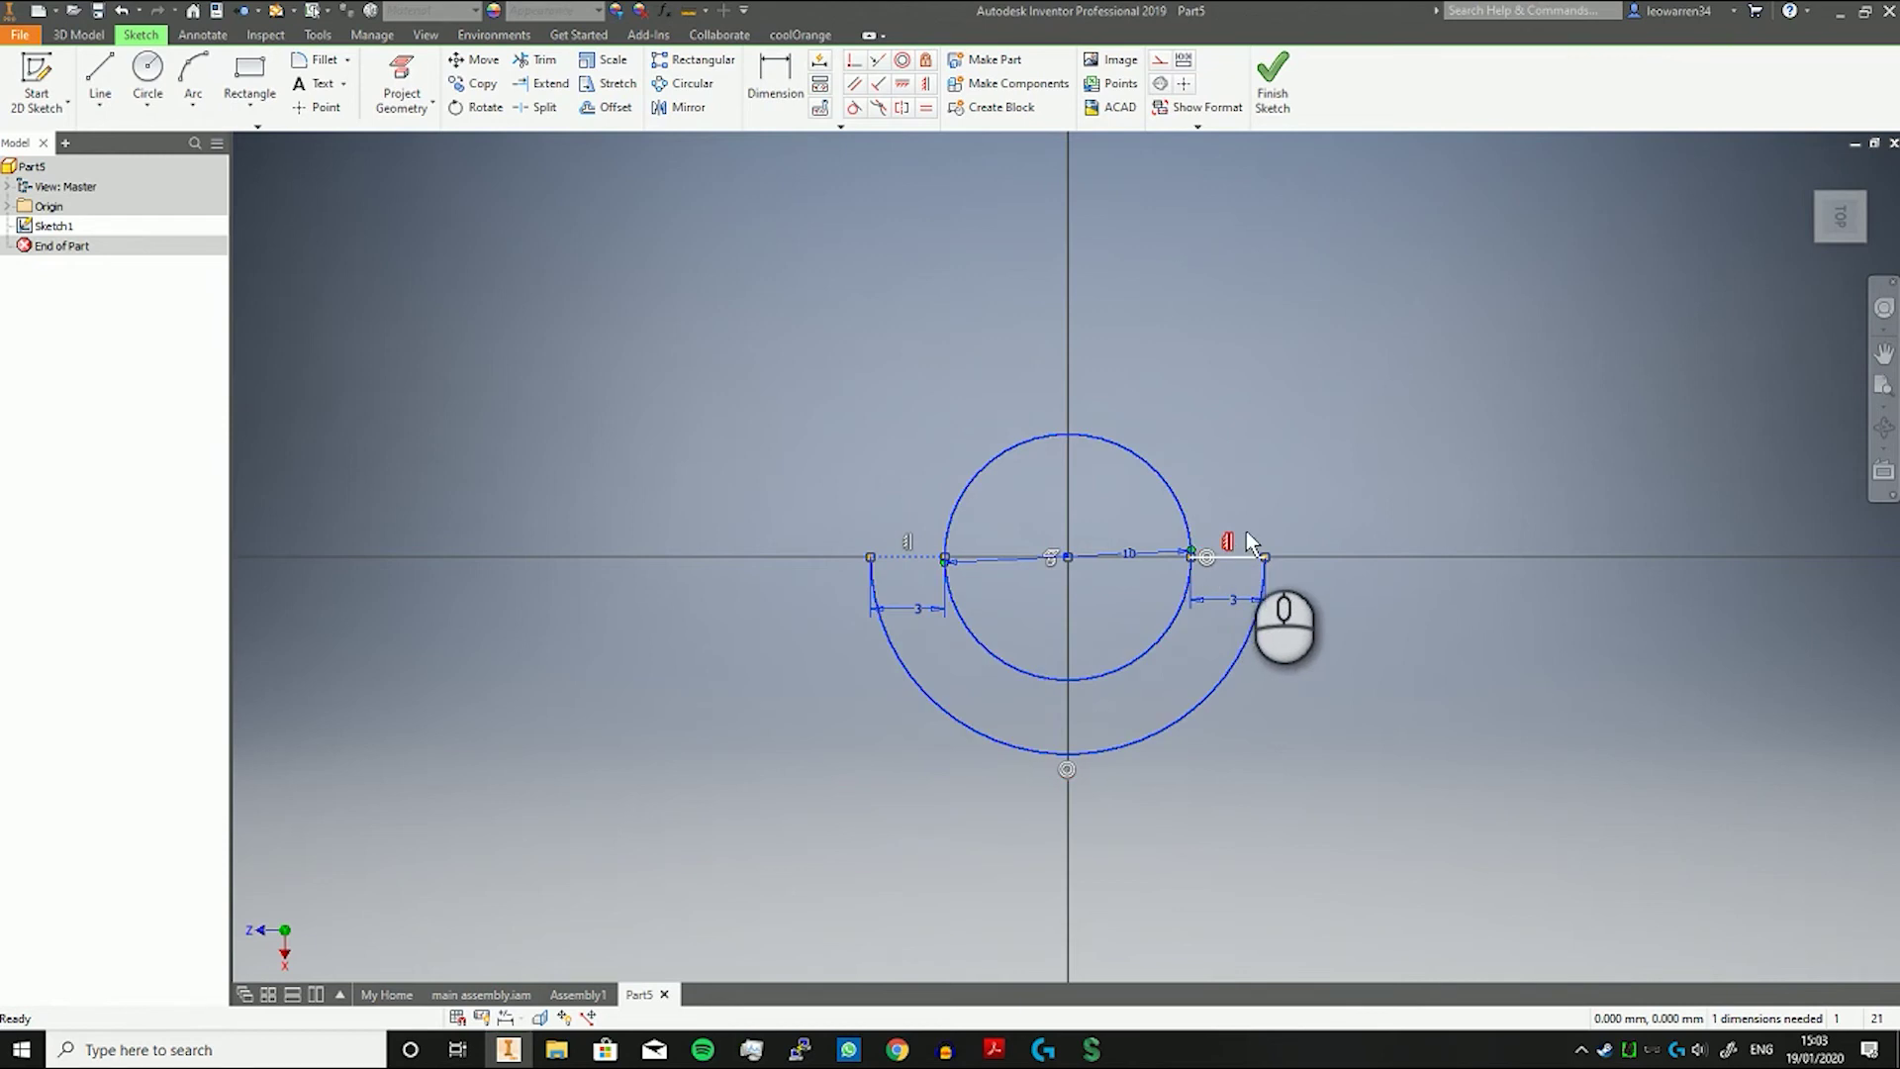
click(1334, 427)
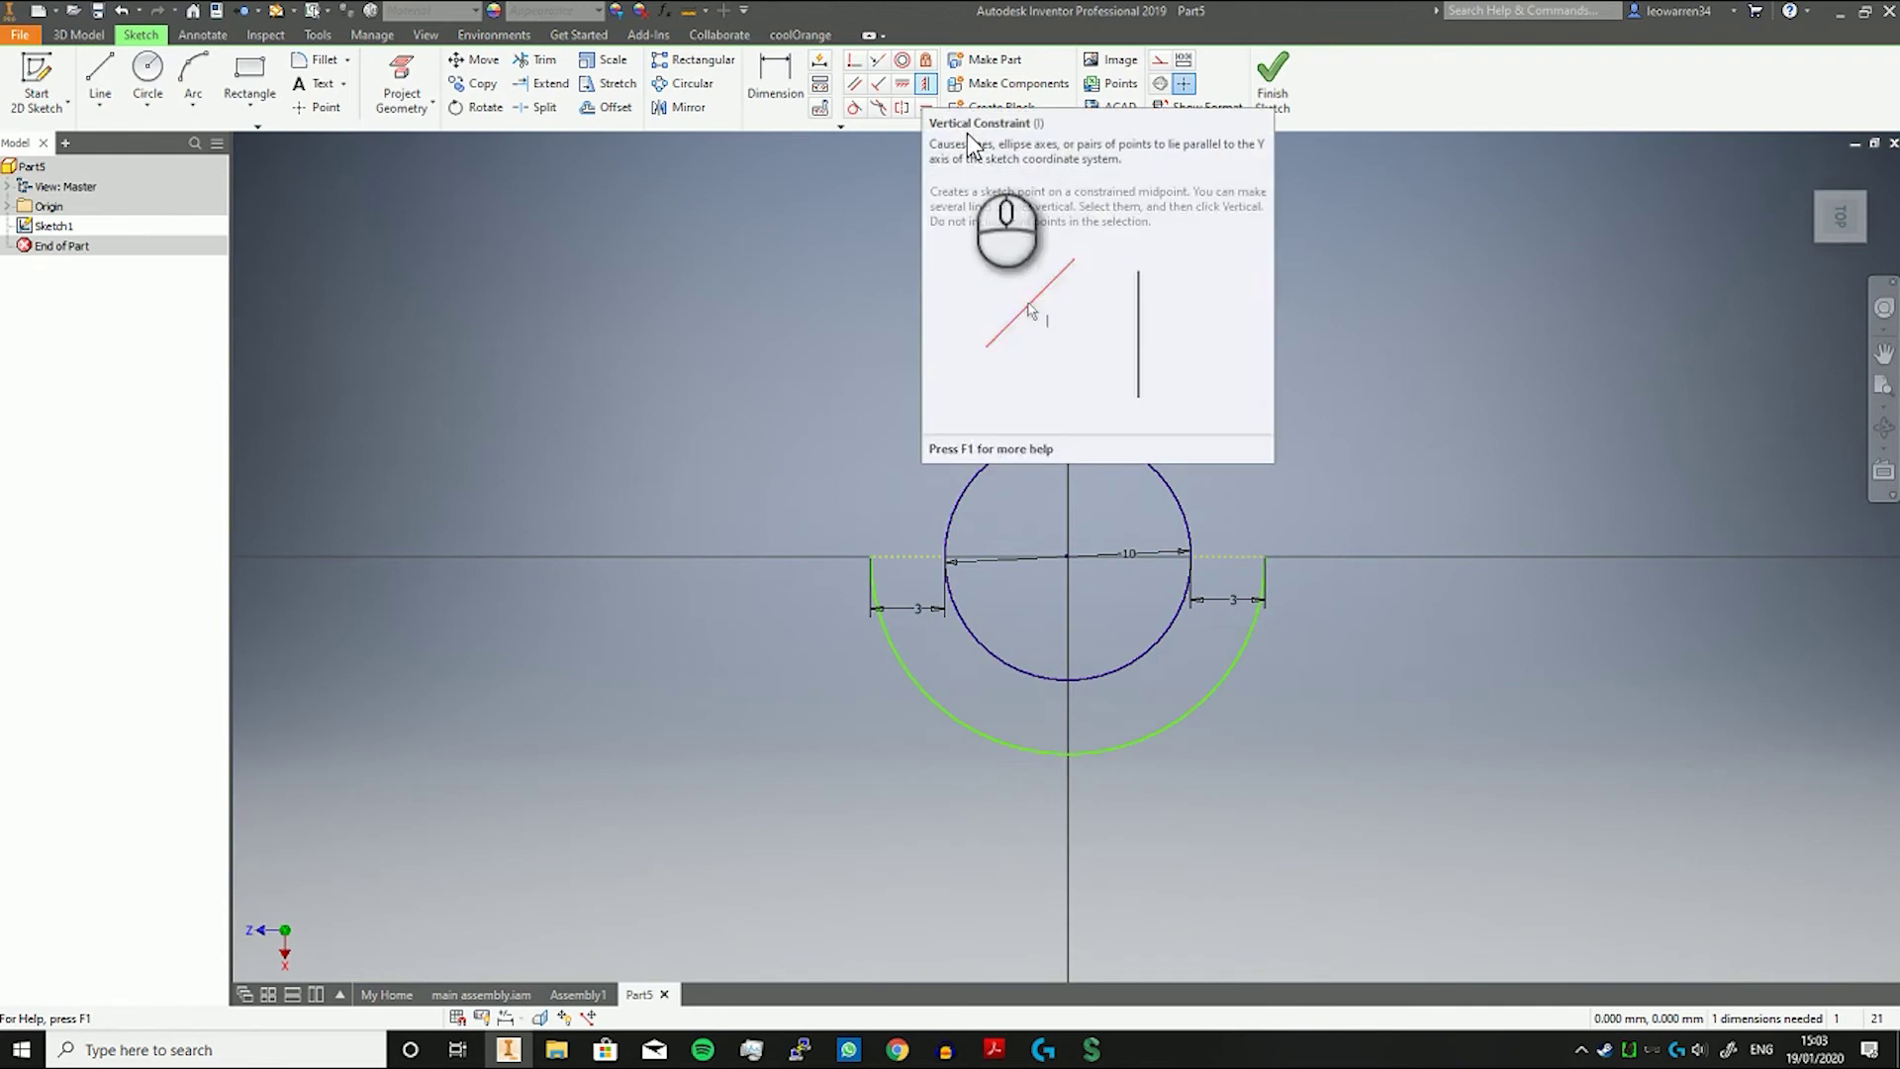
drag(746, 364, 1324, 742)
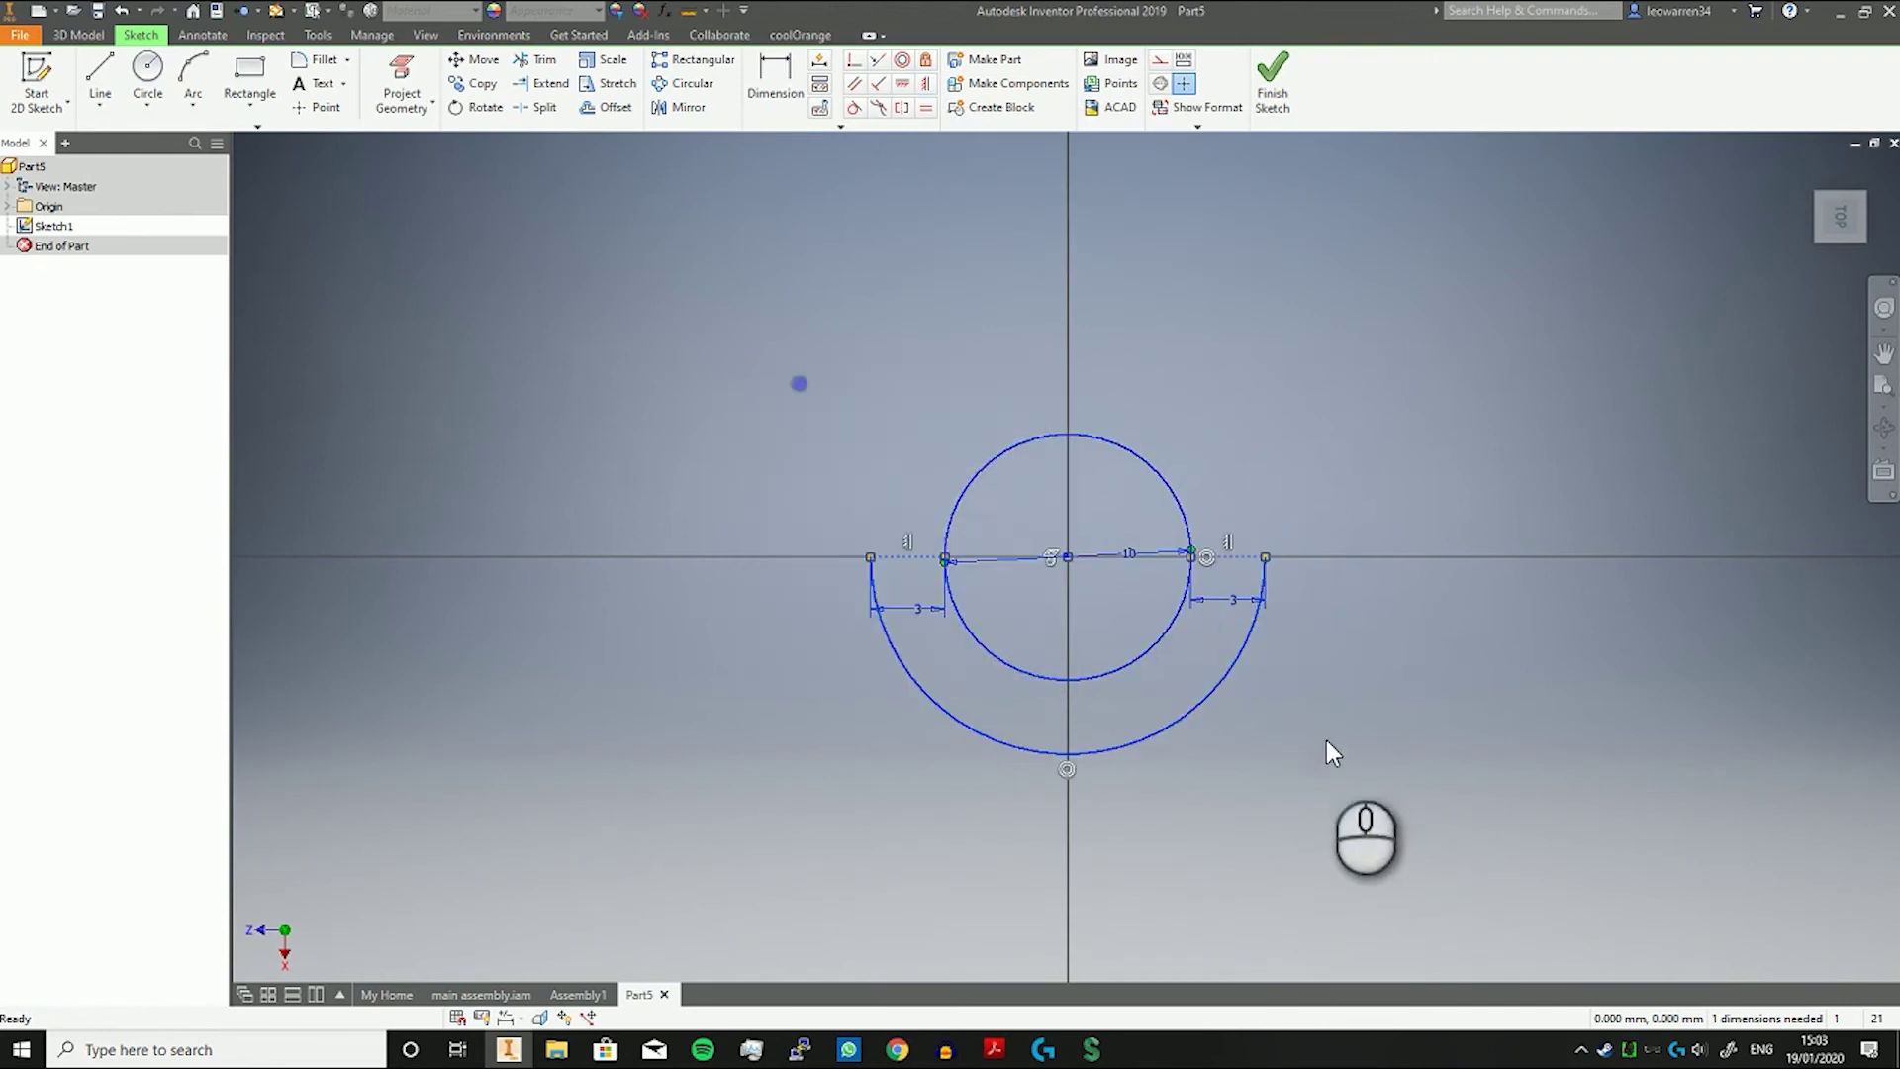
click(1018, 264)
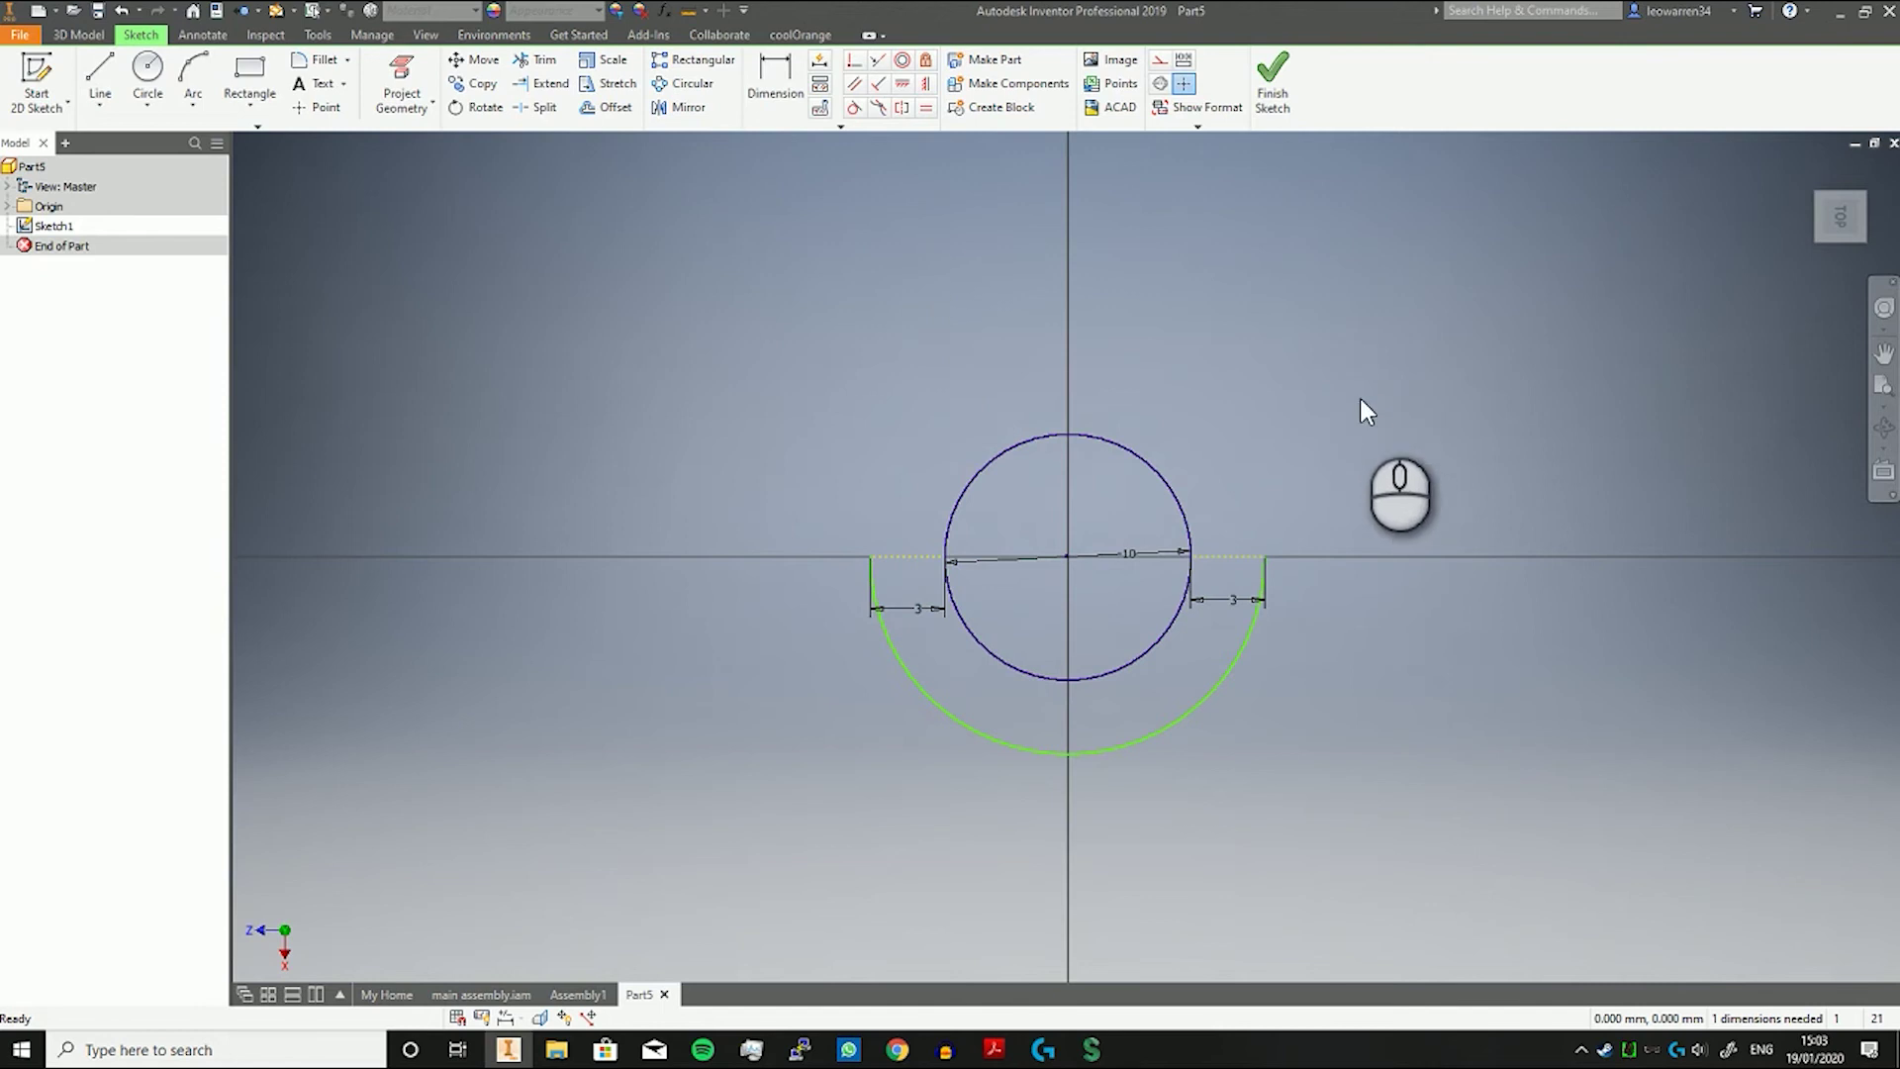
Draw a vertical line rising from the arc's left endpoint above the circle.
click(1003, 292)
scroll(1029, 357, down, 4)
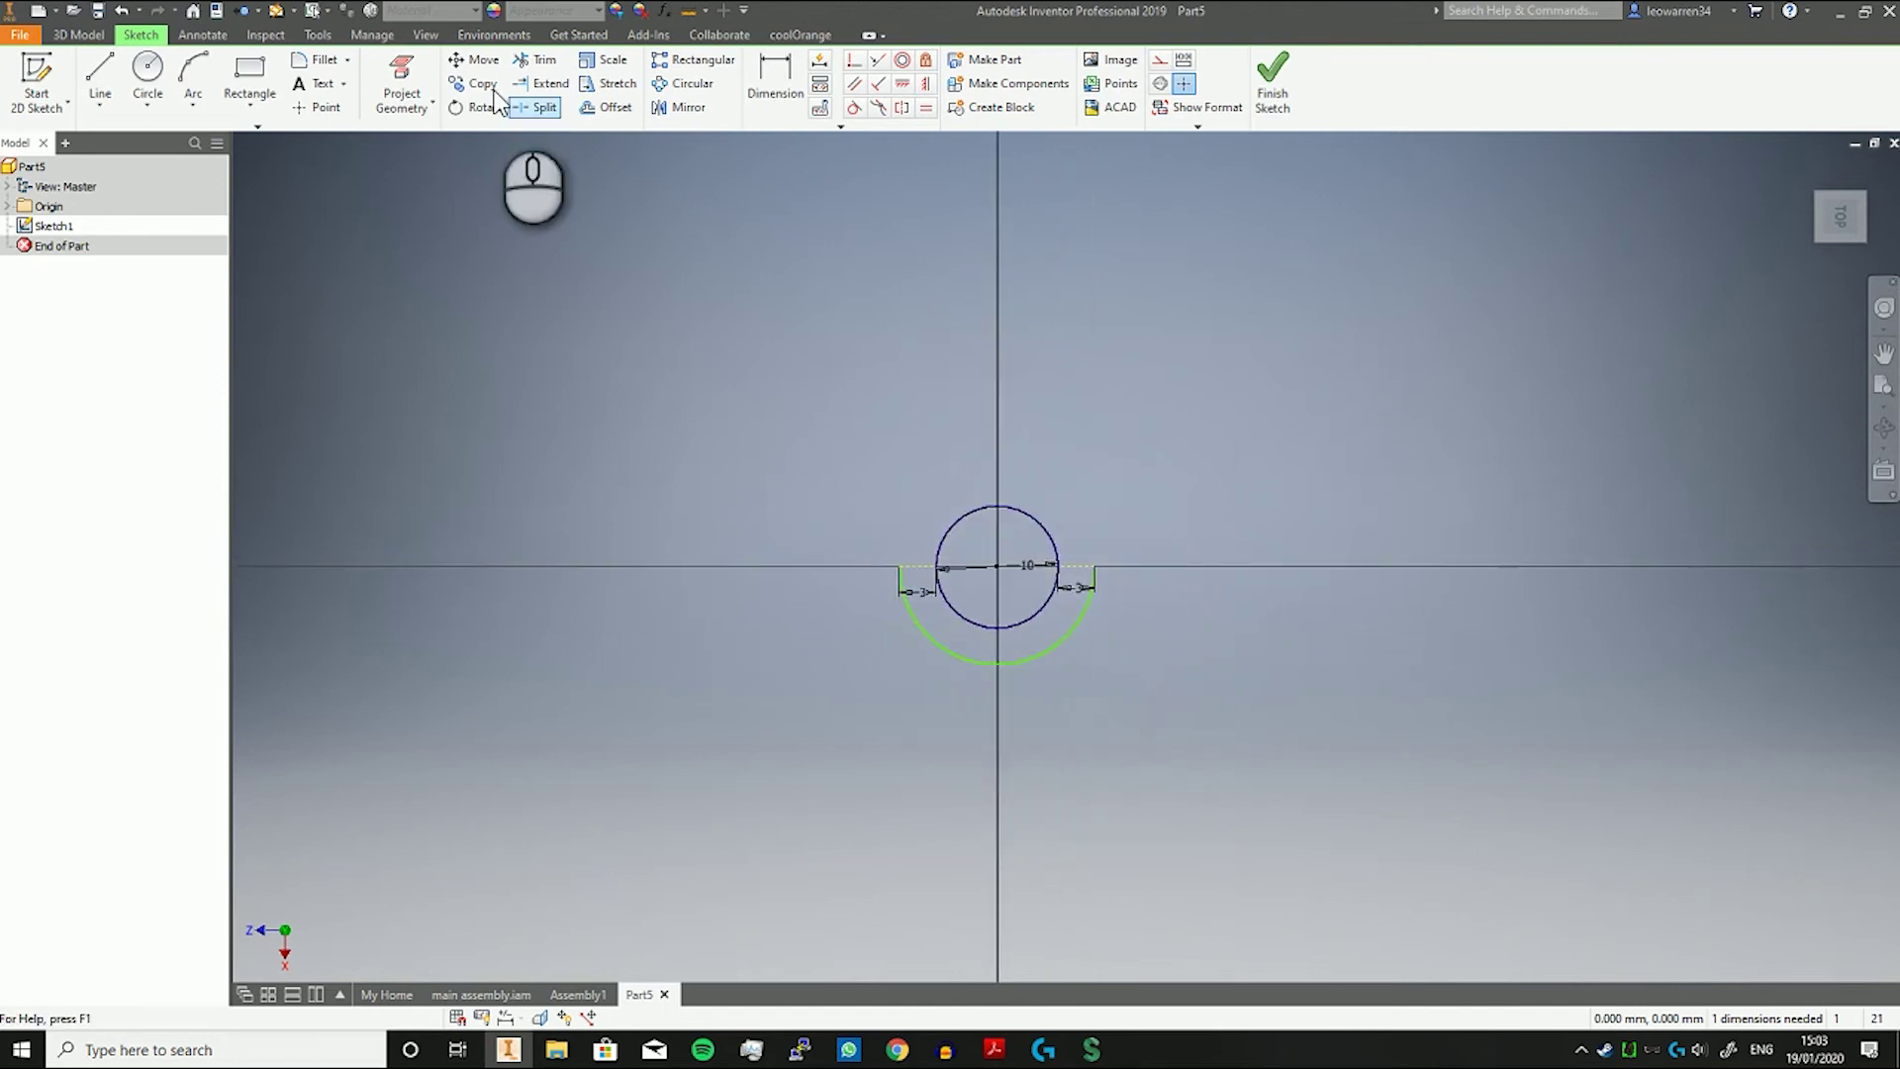
click(102, 71)
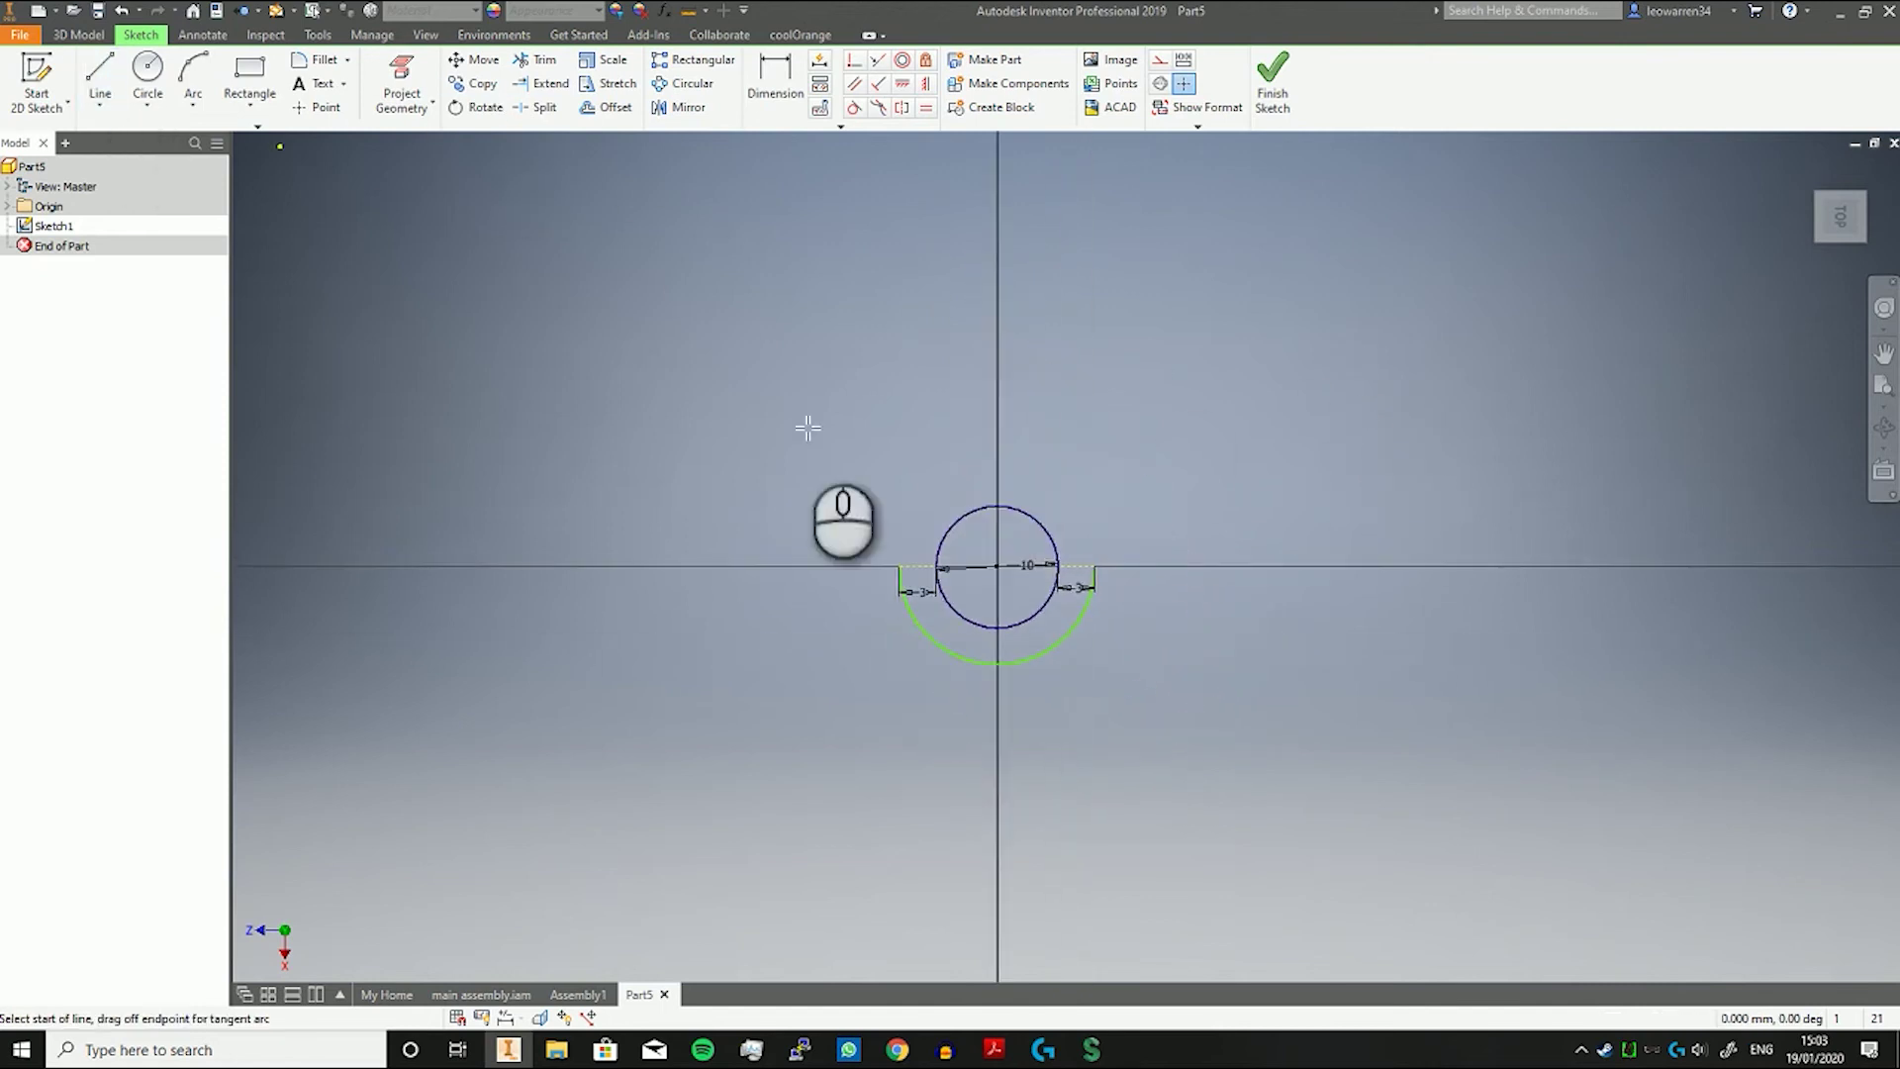
click(899, 566)
click(895, 342)
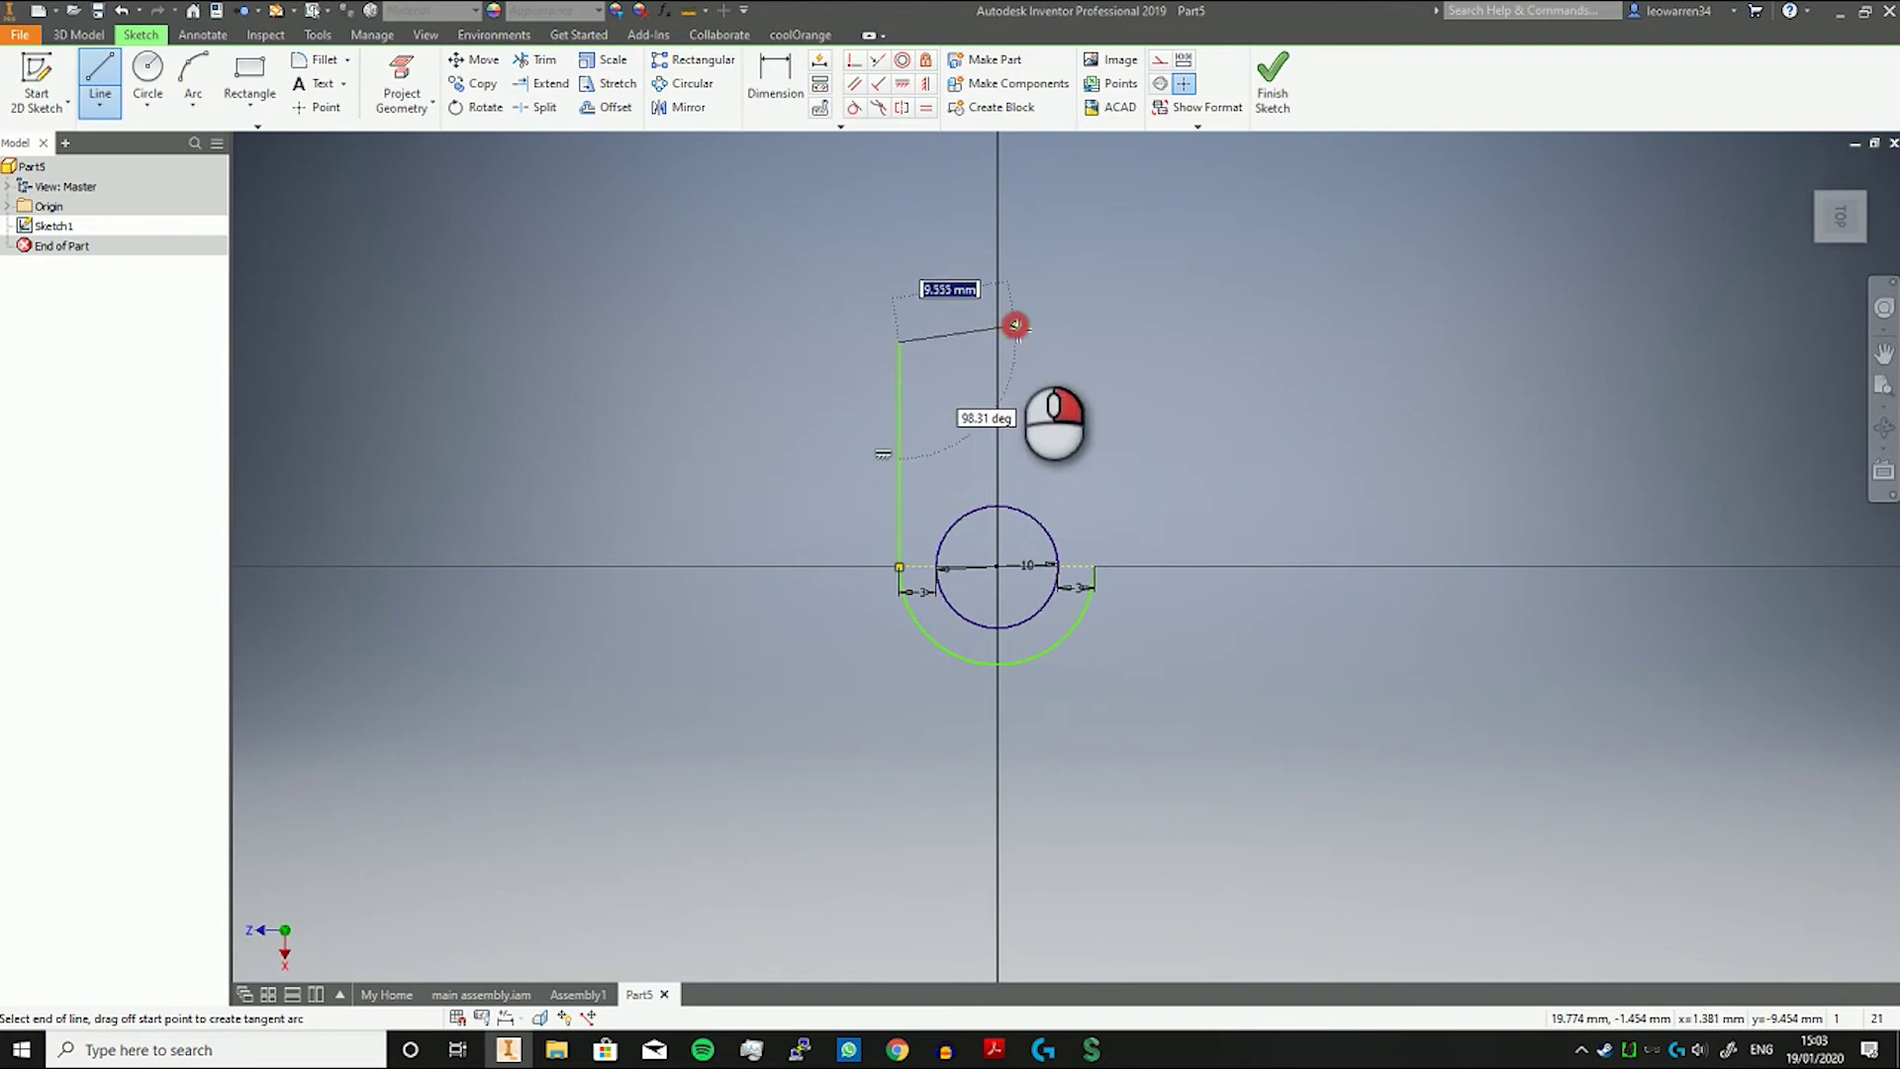
right_click(1018, 323)
click(1078, 329)
Draw a vertical line rising from the arc's right endpoint.
click(100, 78)
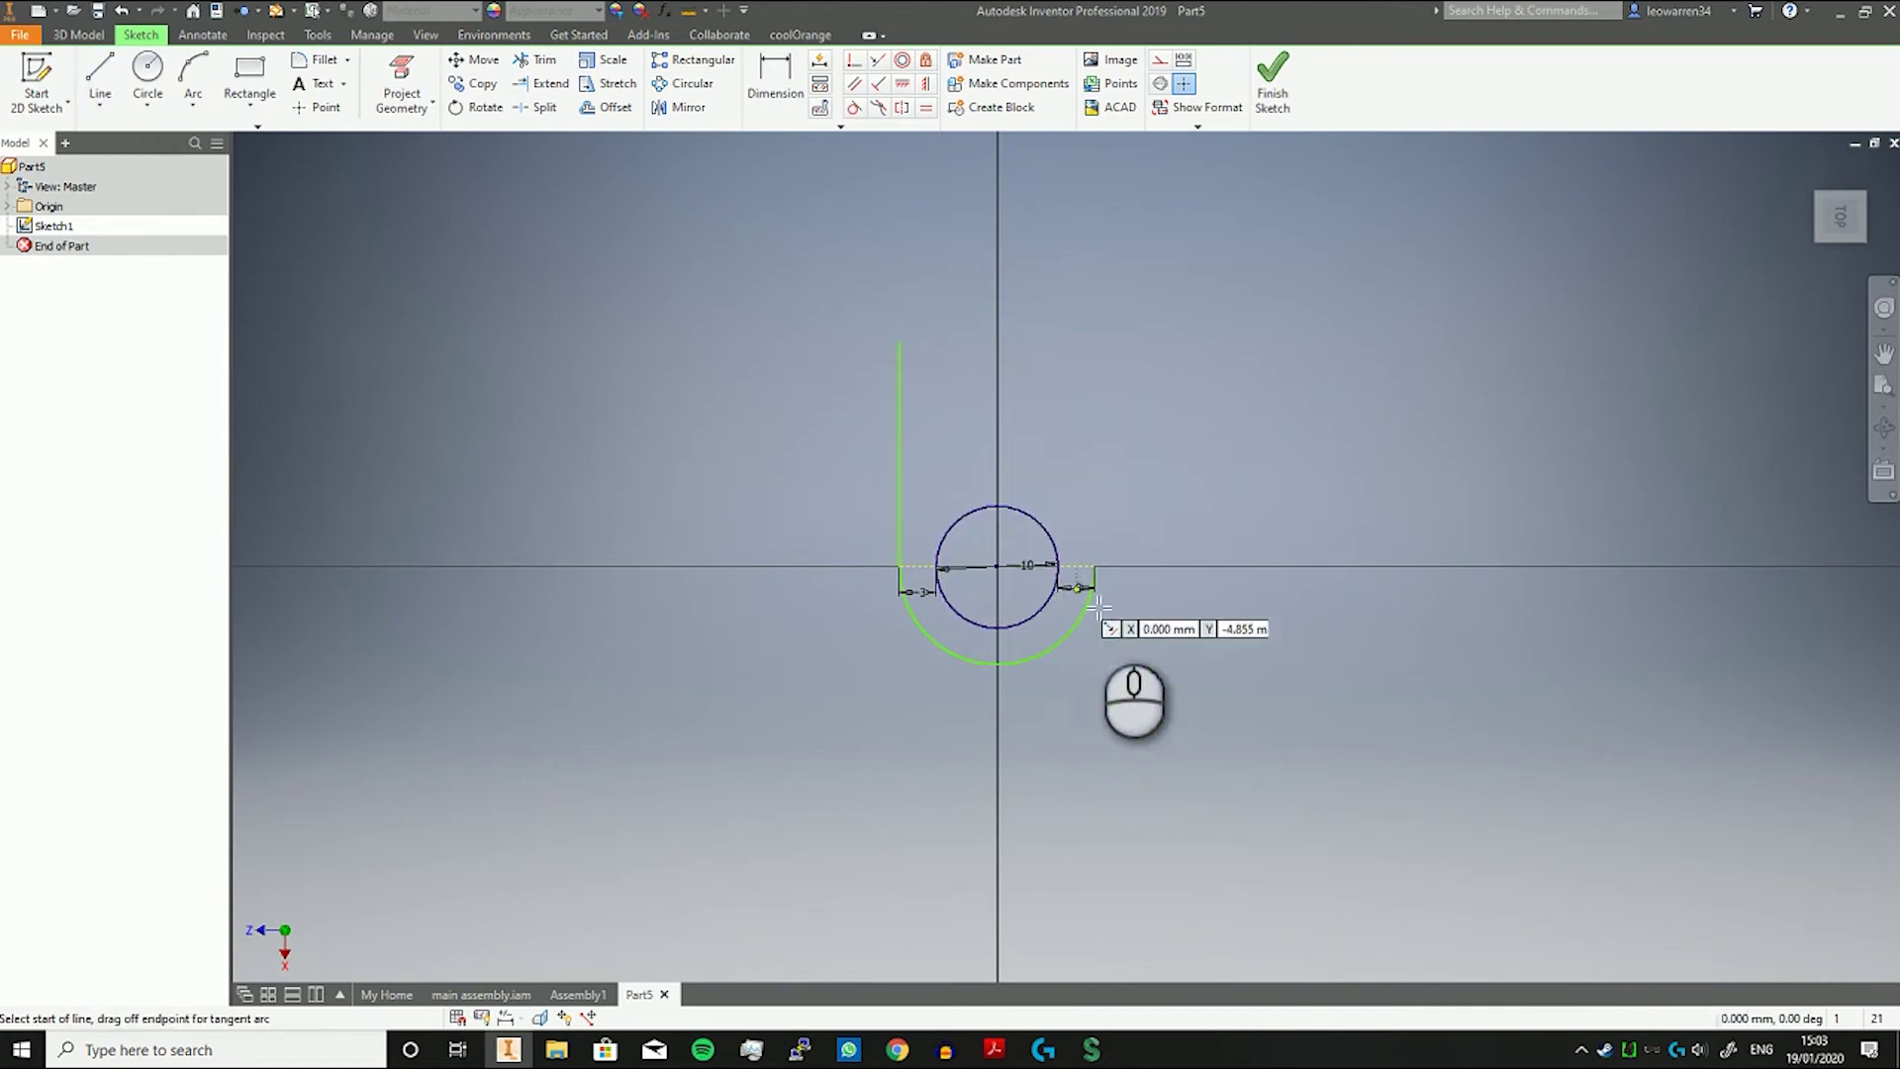
click(1094, 567)
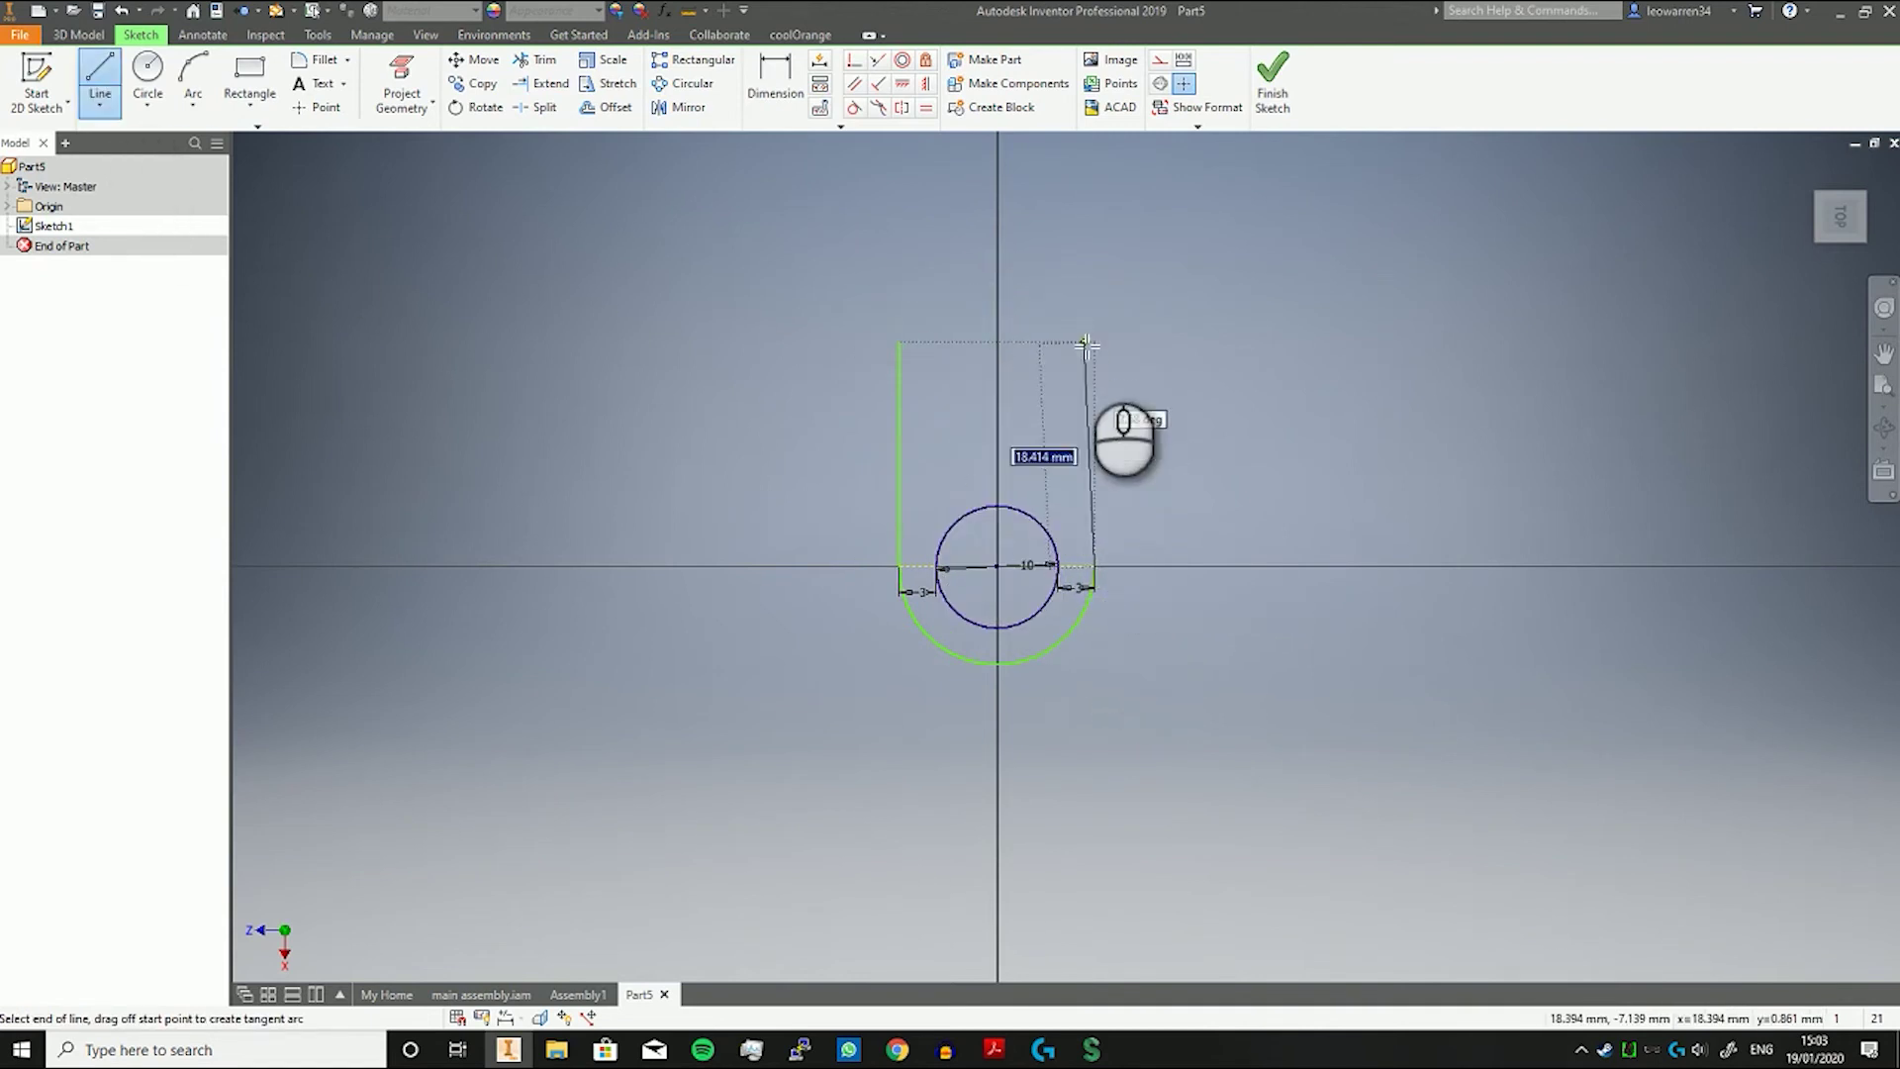
click(1093, 290)
right_click(1148, 297)
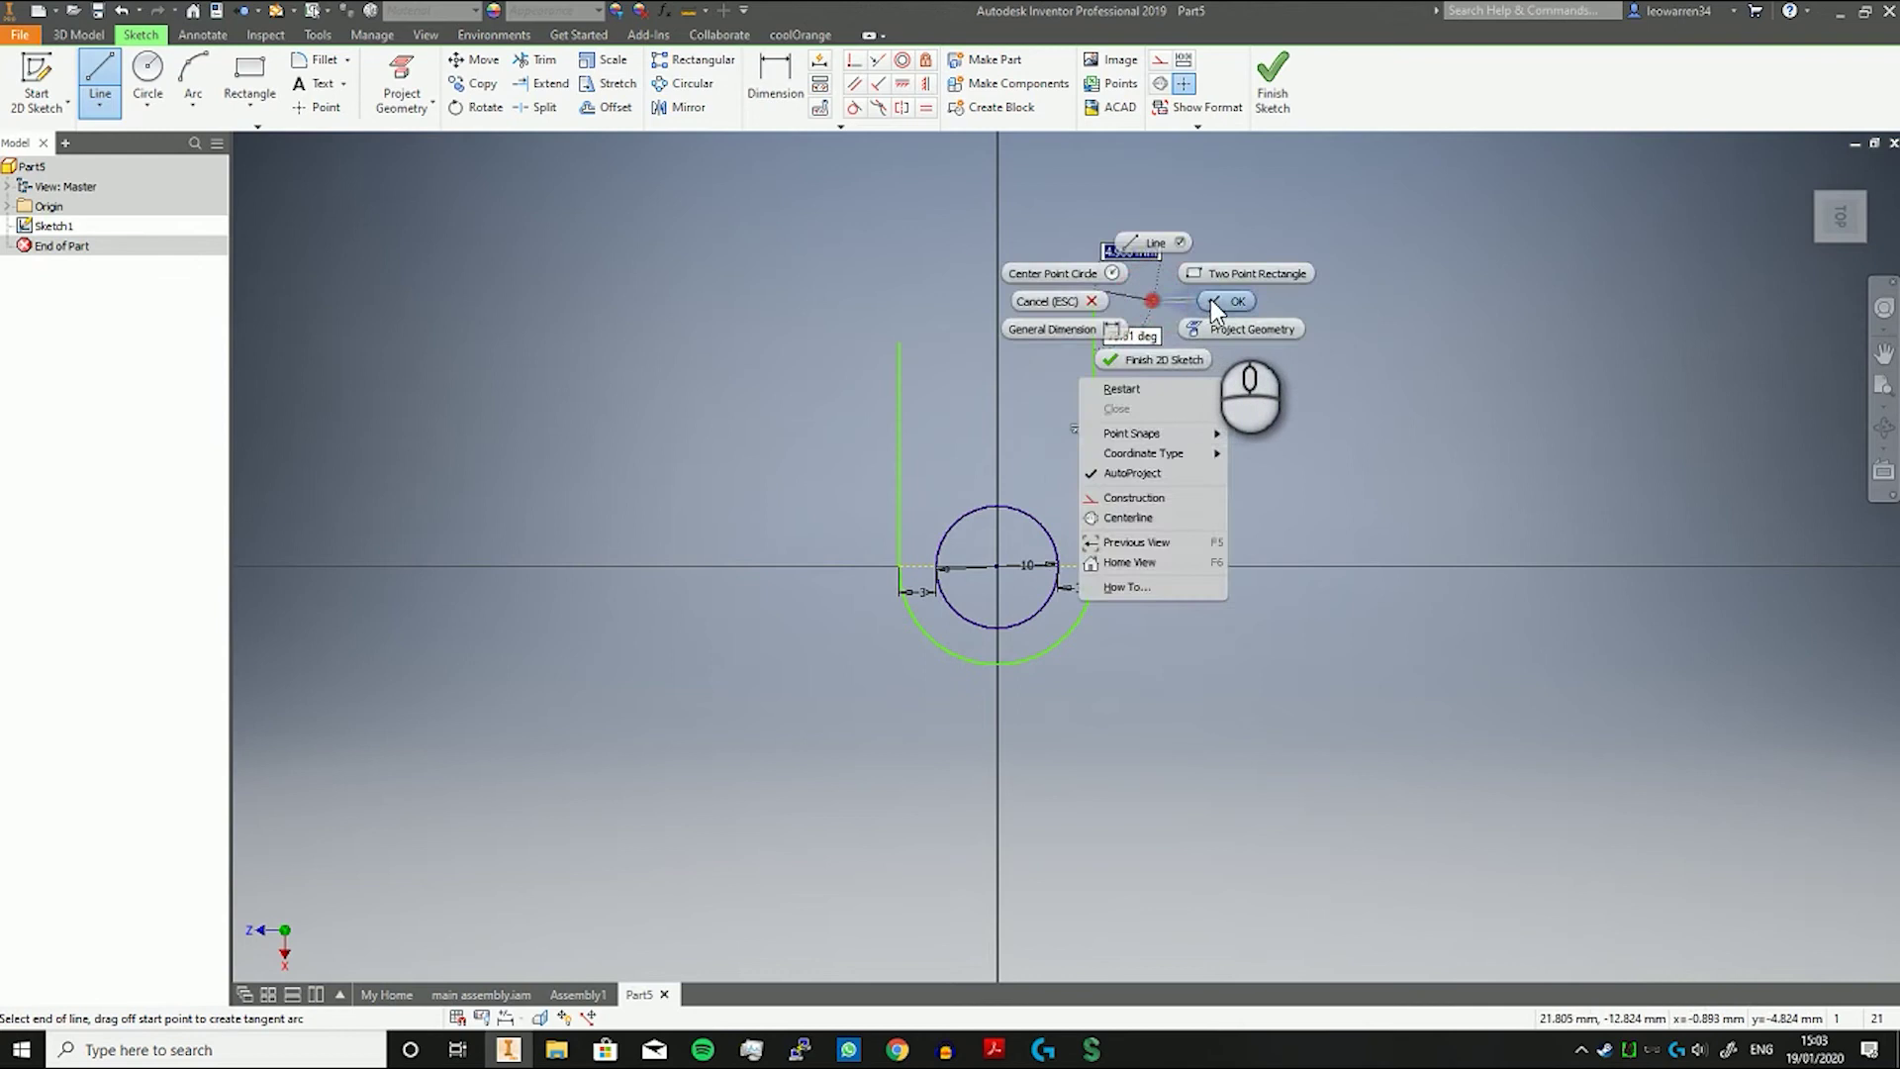
Dimension the left vertical line at its 18.394 length.
click(1210, 299)
click(775, 81)
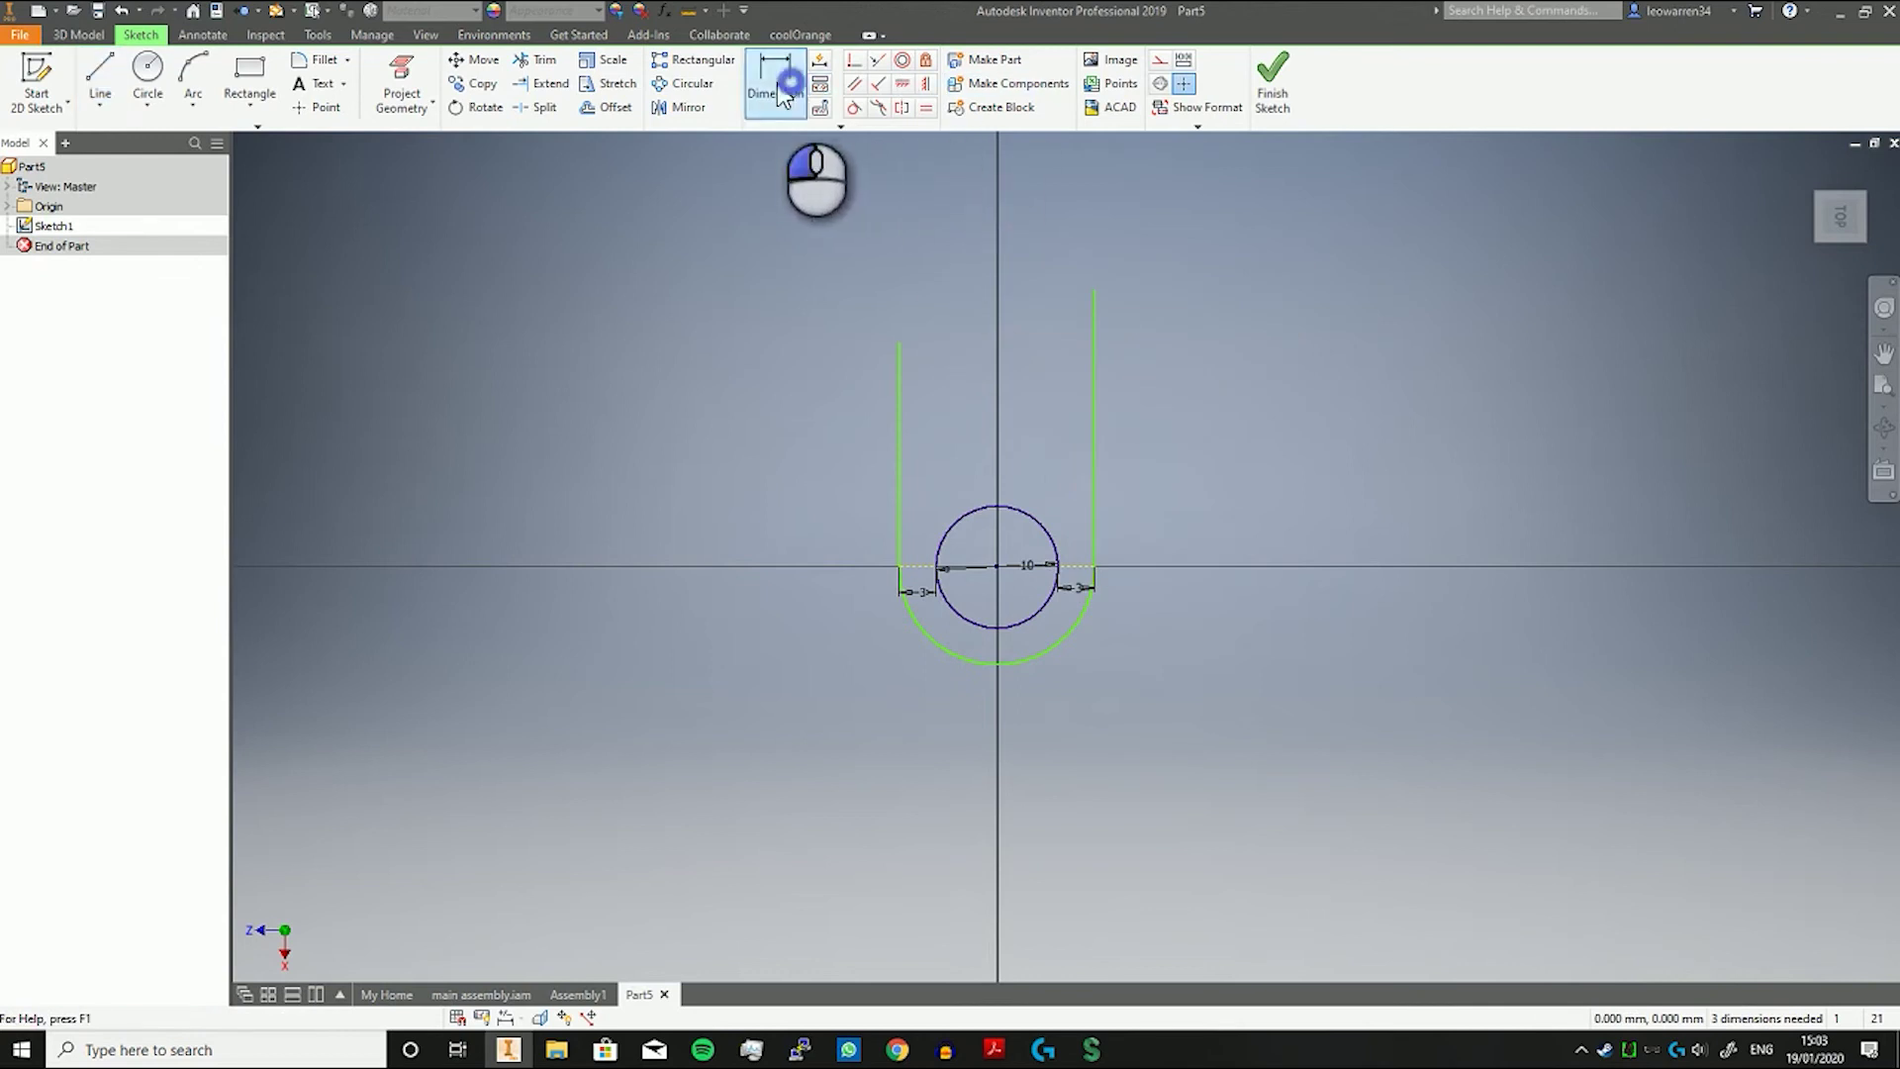
click(898, 507)
click(841, 496)
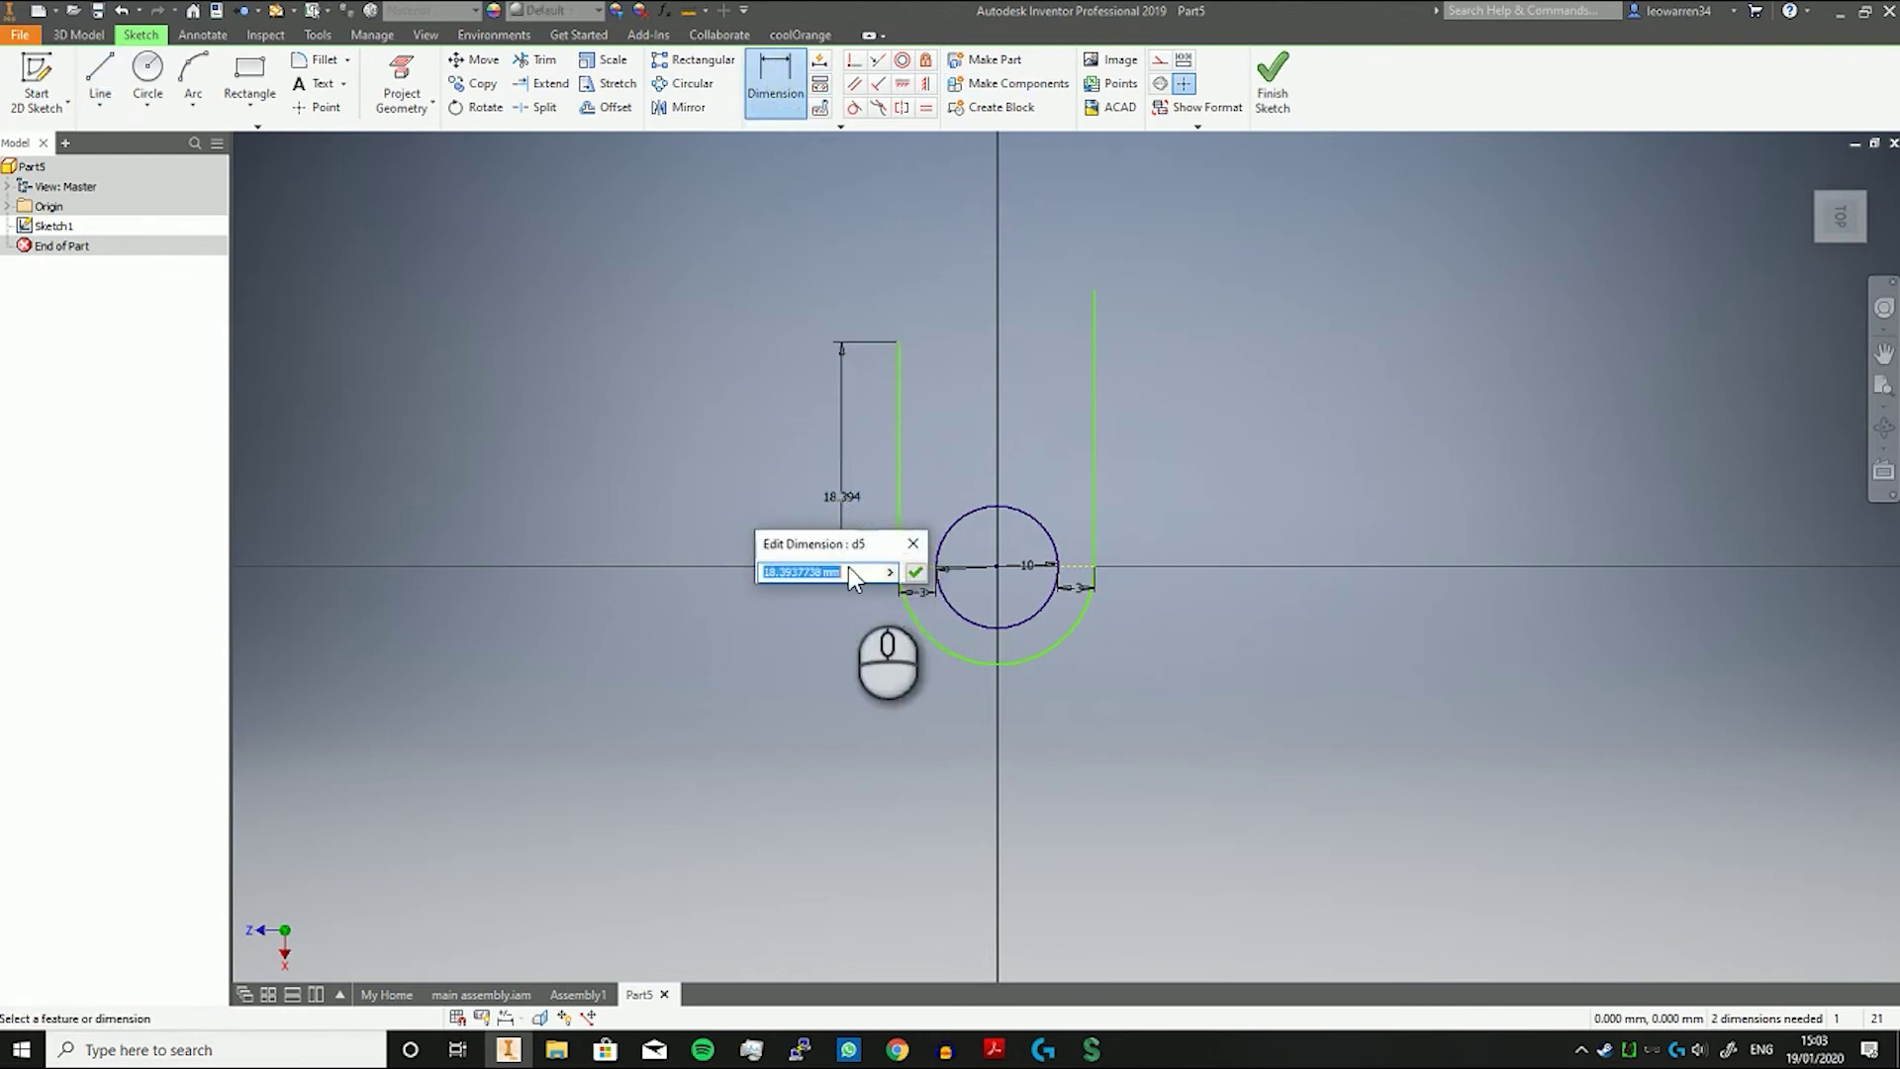
click(925, 547)
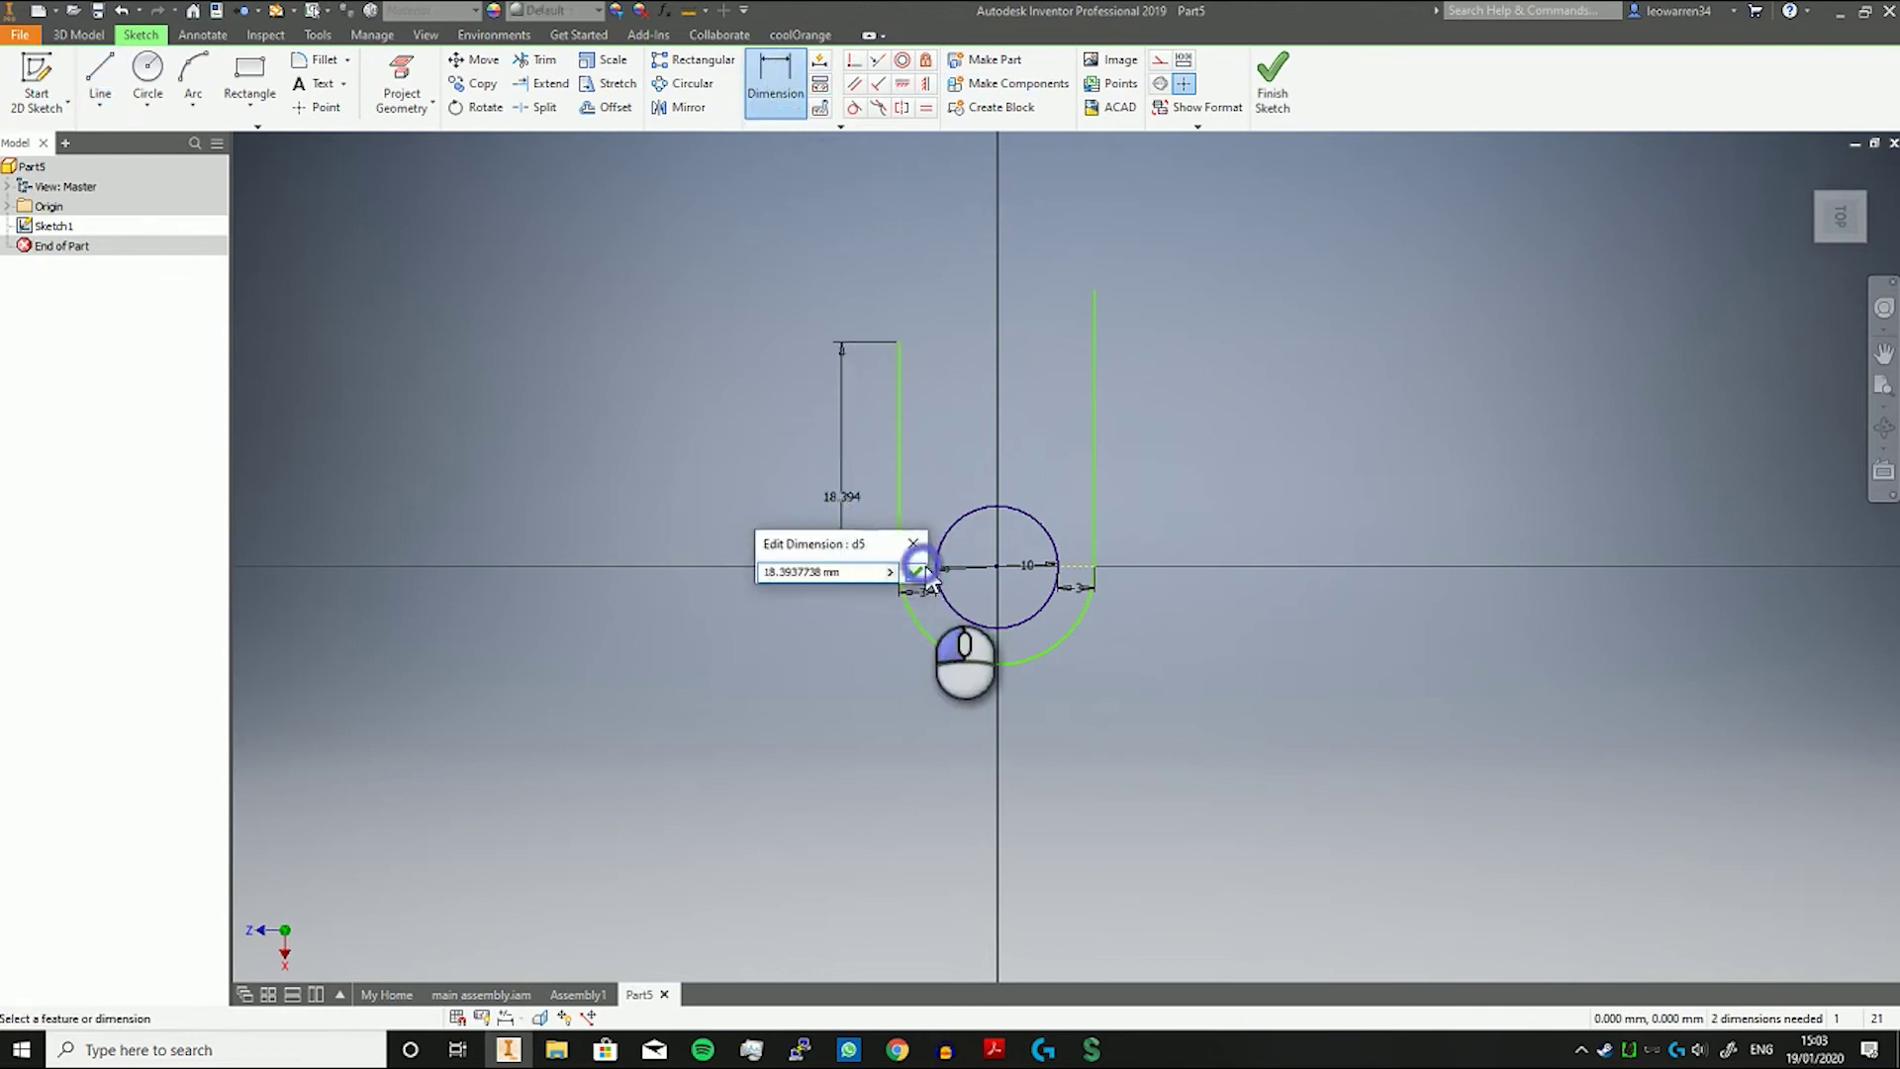
Constrain the right vertical line equal in length to the left one.
click(927, 107)
click(898, 411)
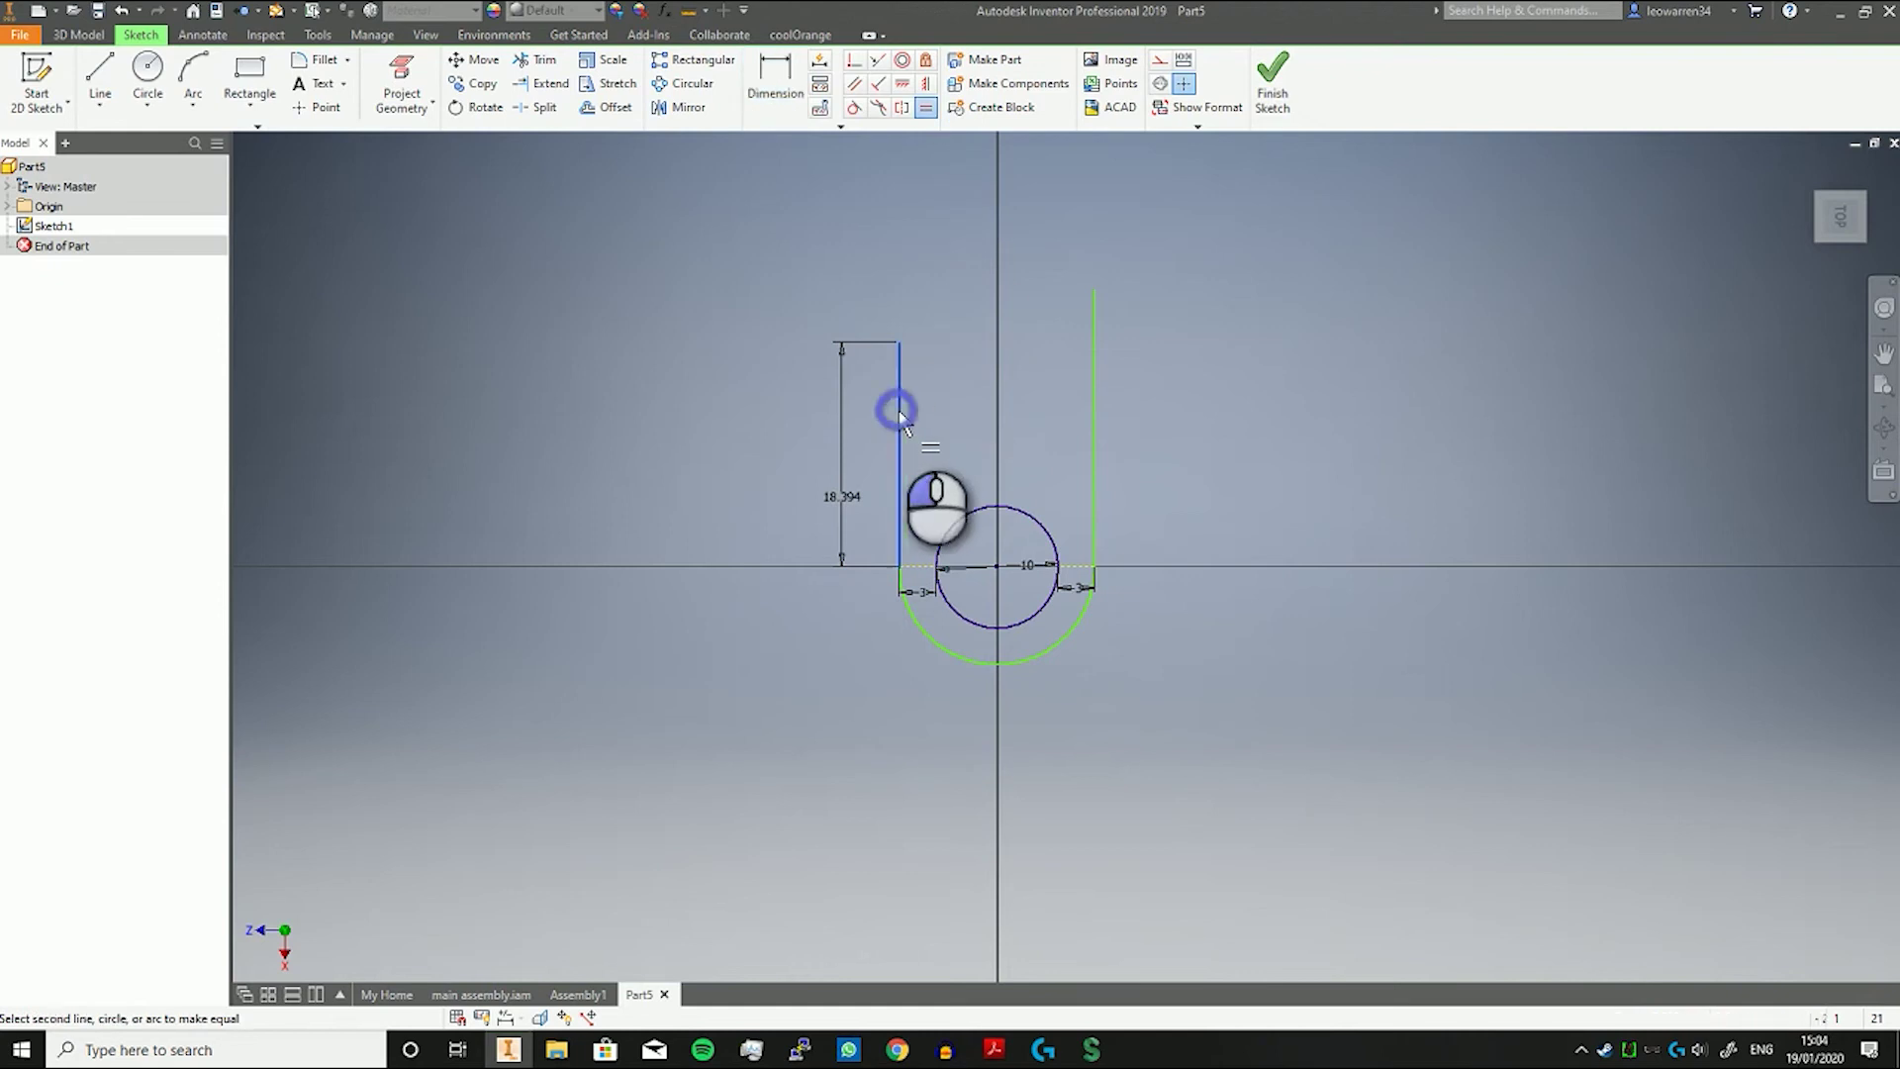
click(1093, 420)
right_click(738, 262)
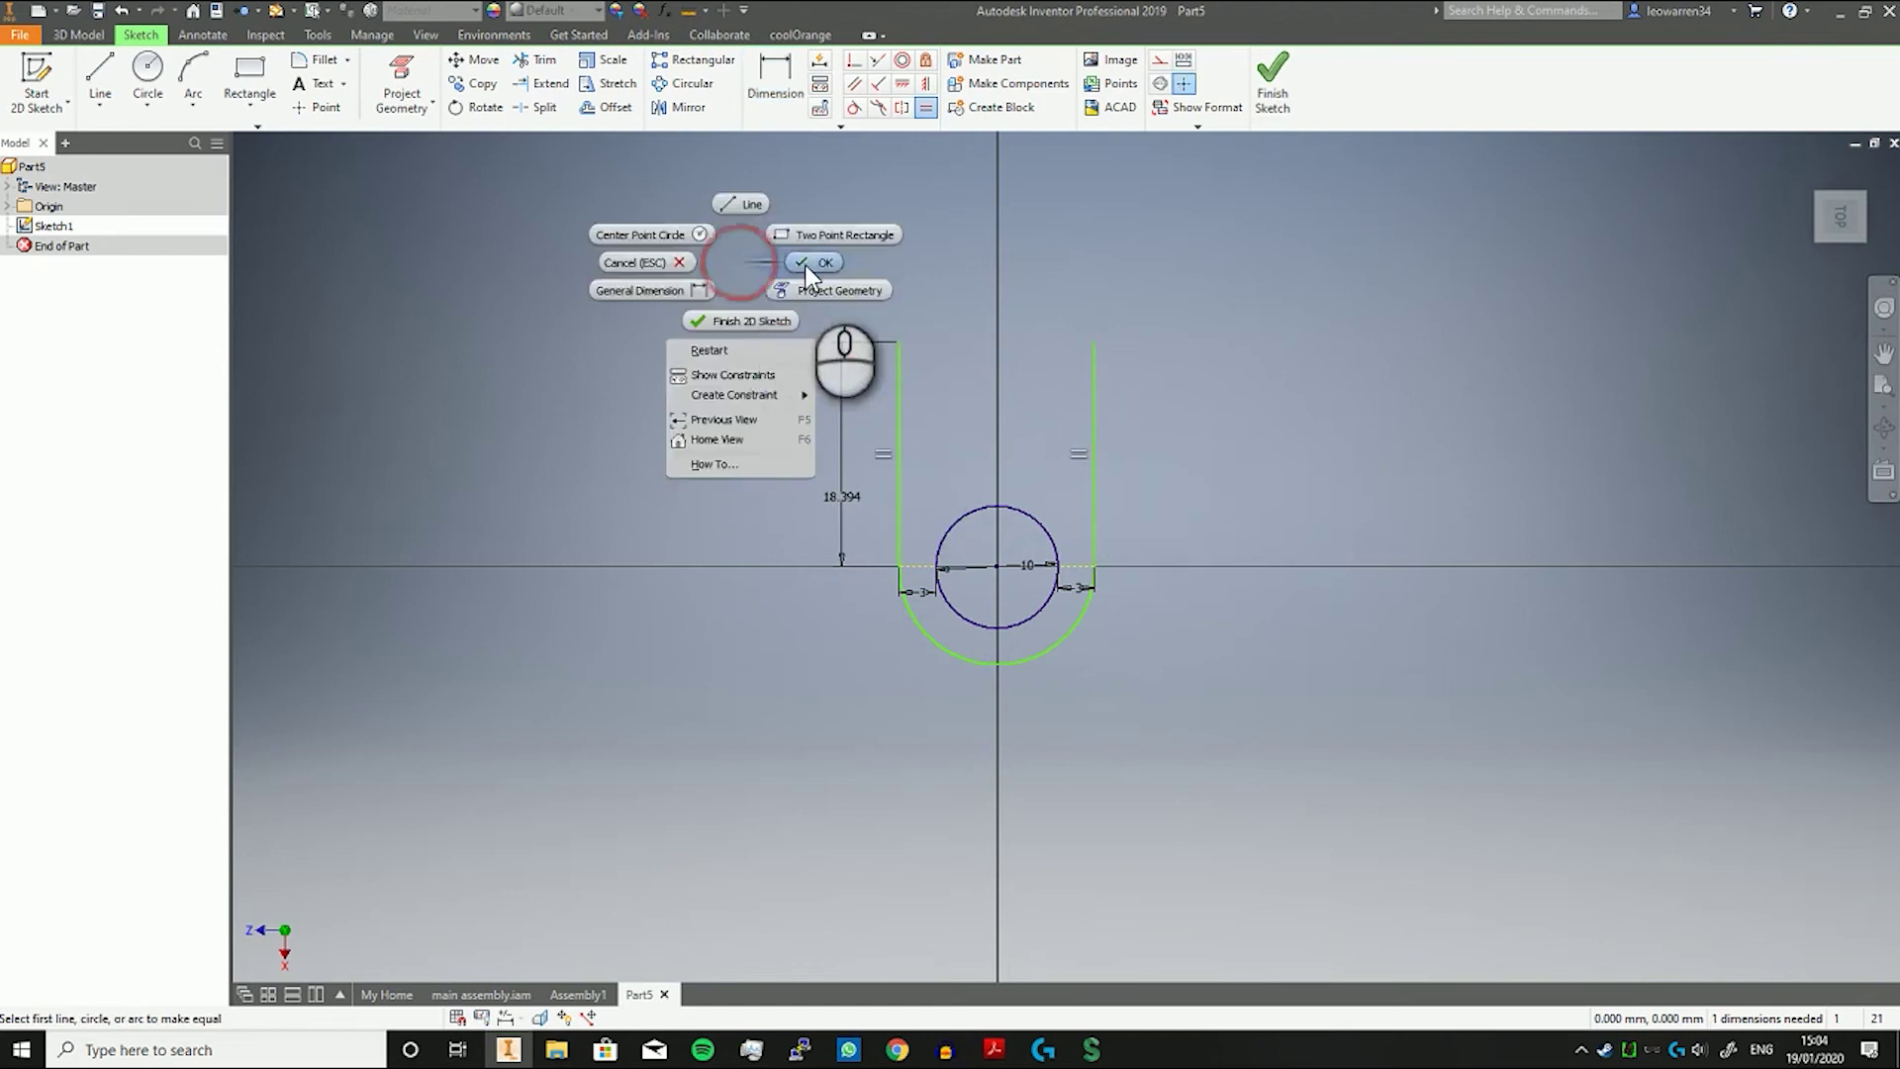
click(805, 264)
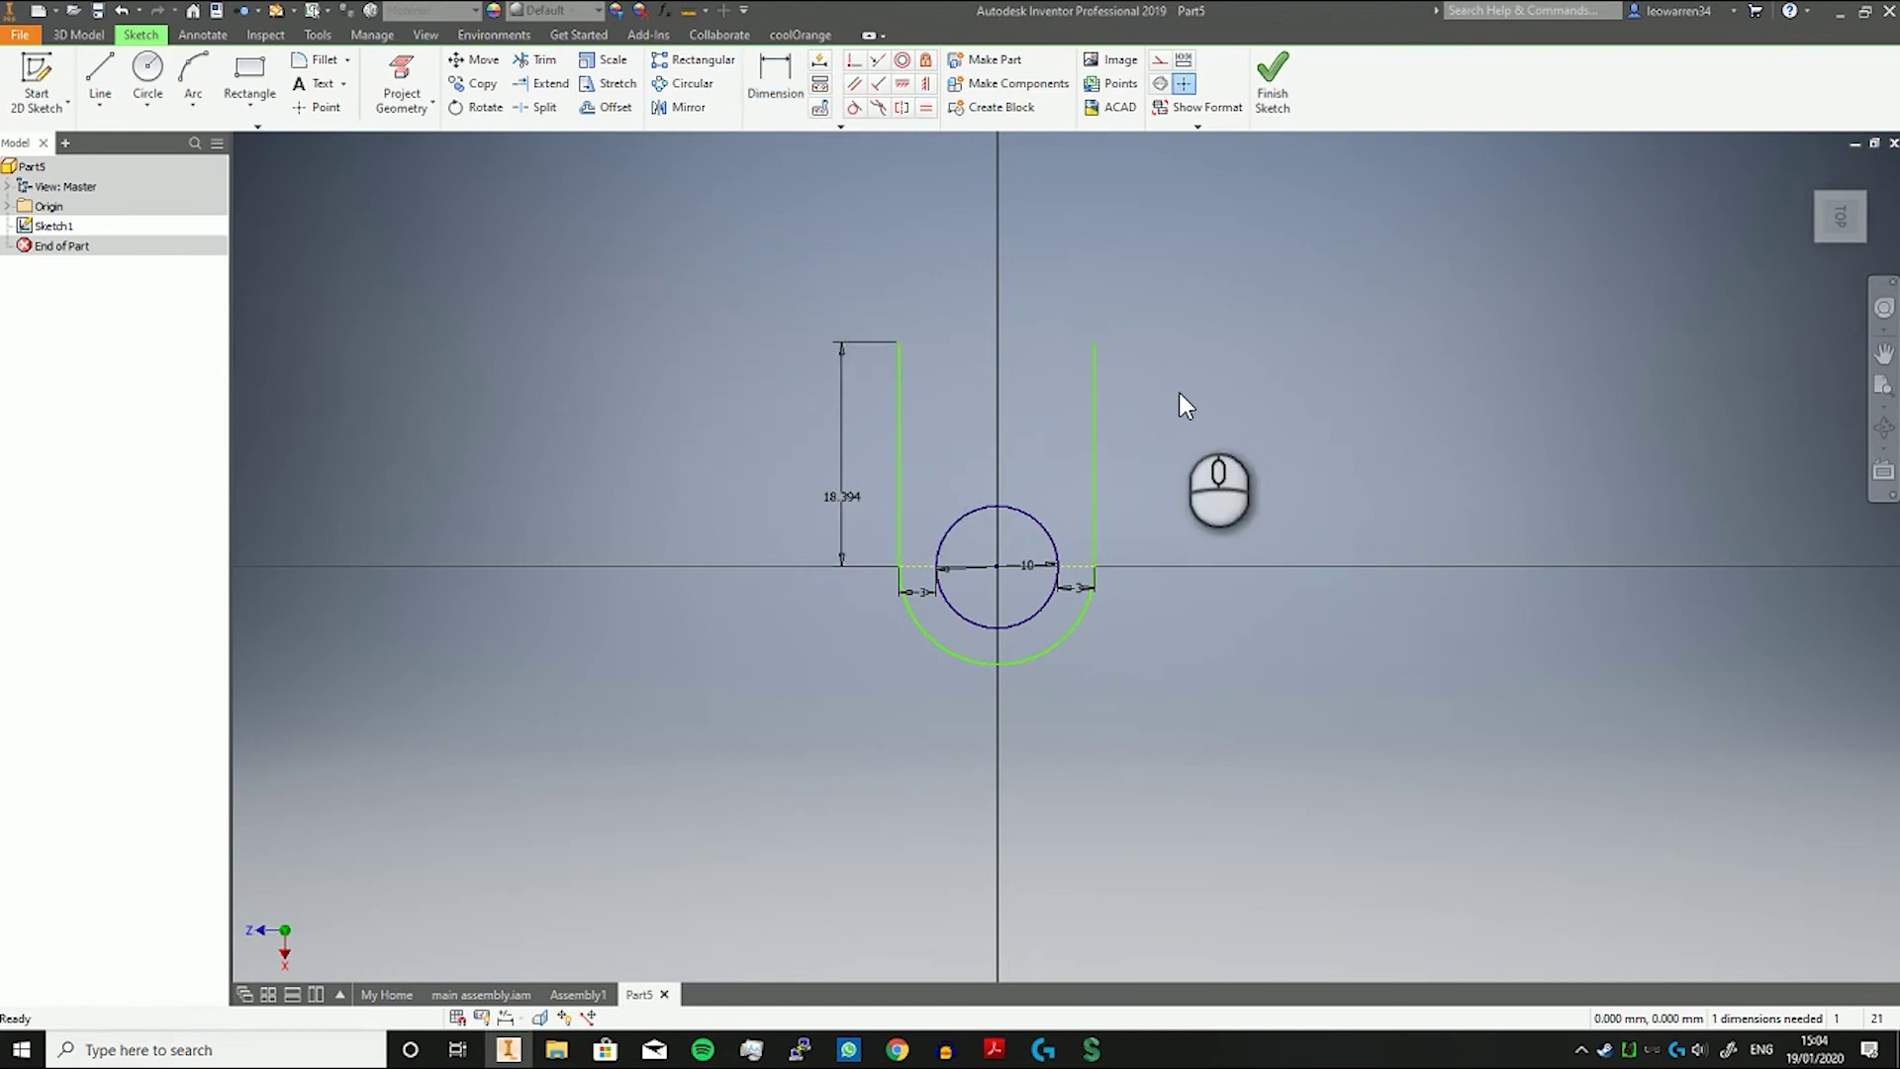
Switch to the exam objectives PDF to review the Sketching skill list.
click(992, 1049)
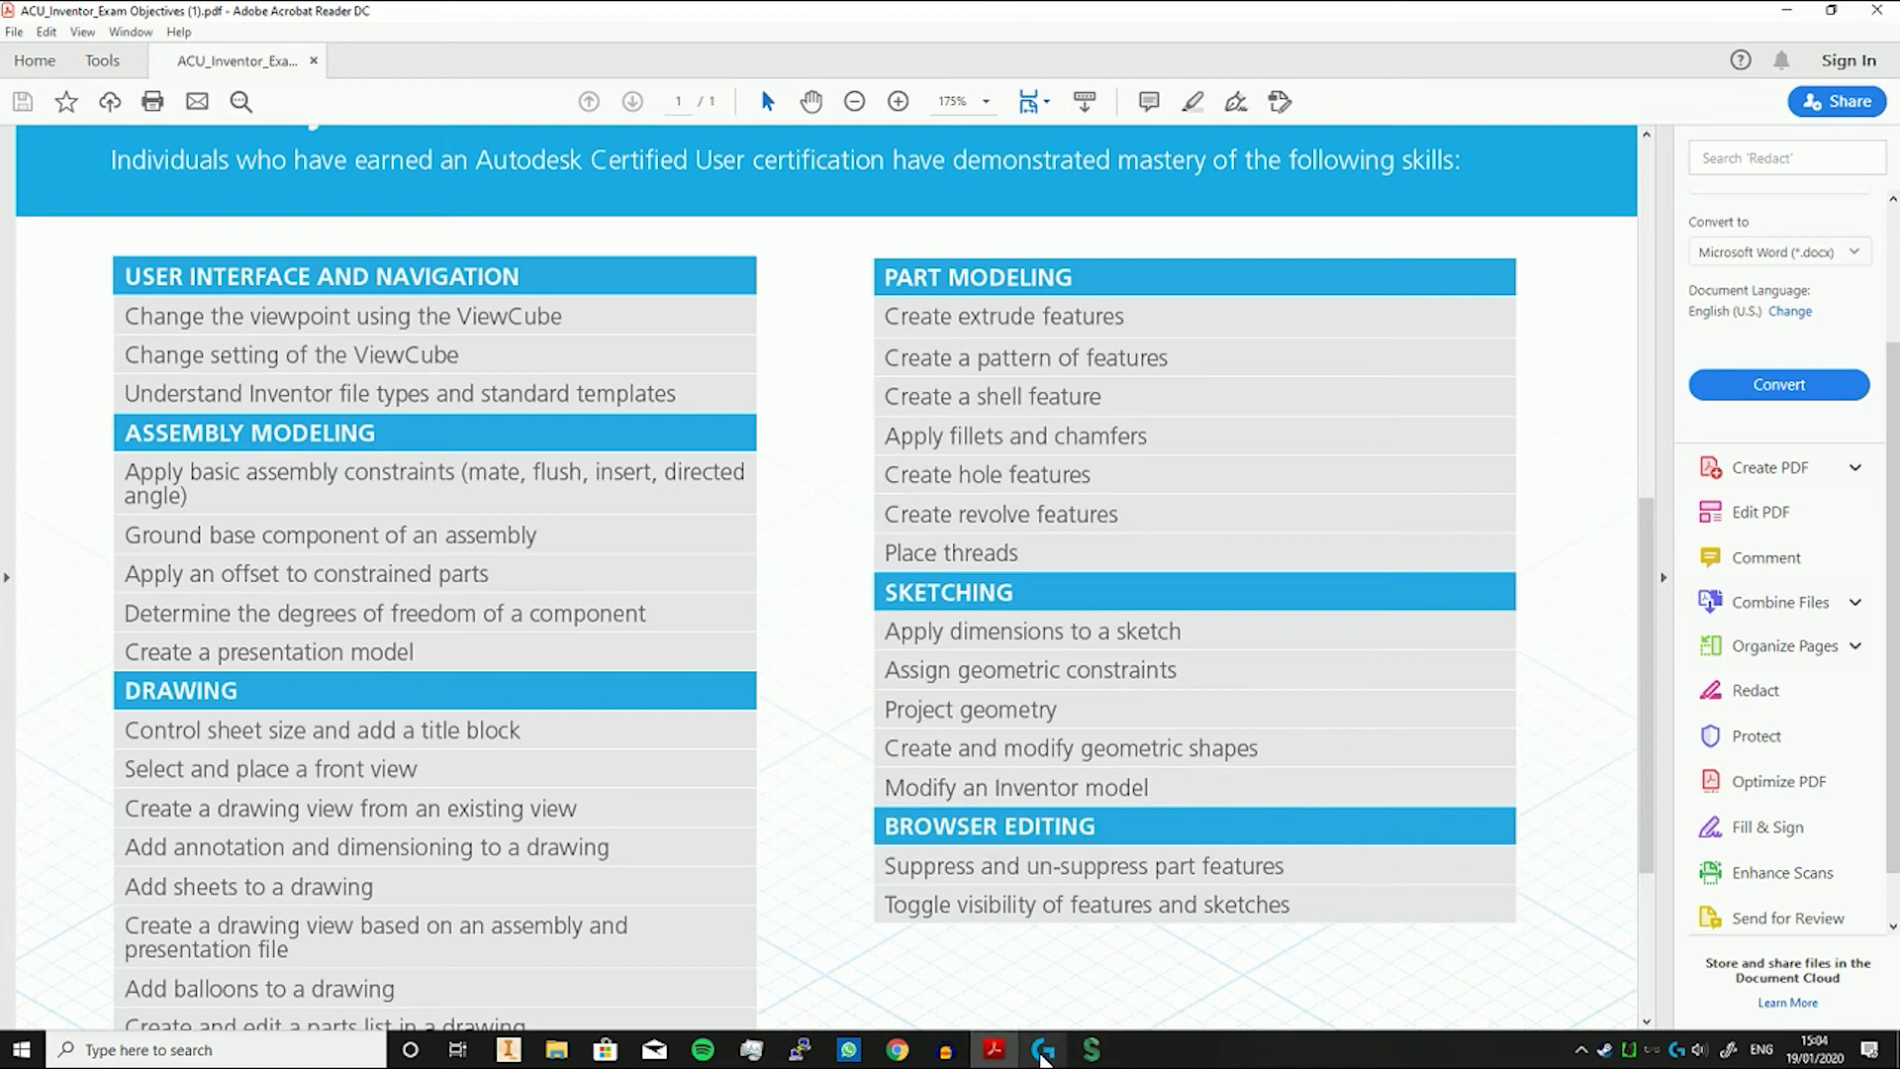
In Inventor, draw two slanted lines meeting at a peak on the vertical axis above the sides.
click(508, 1051)
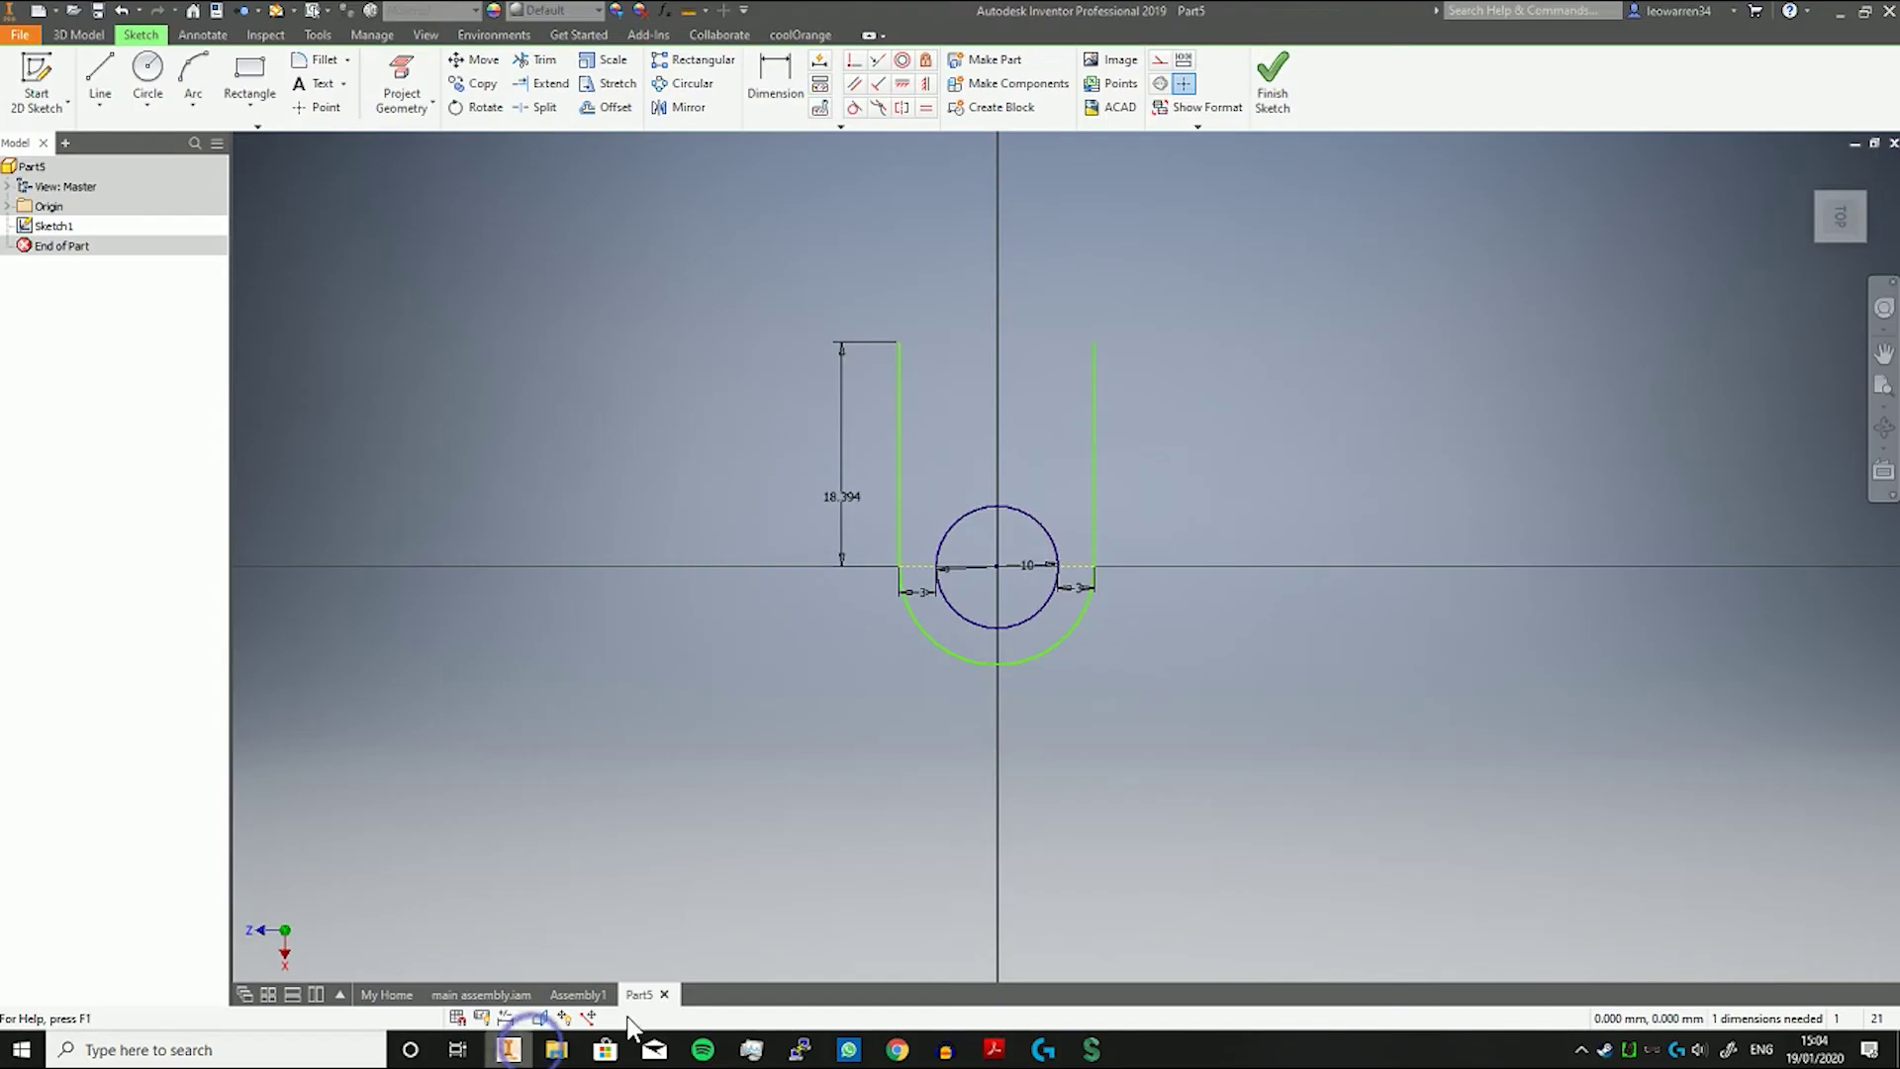
middle_drag(1054, 282, 984, 382)
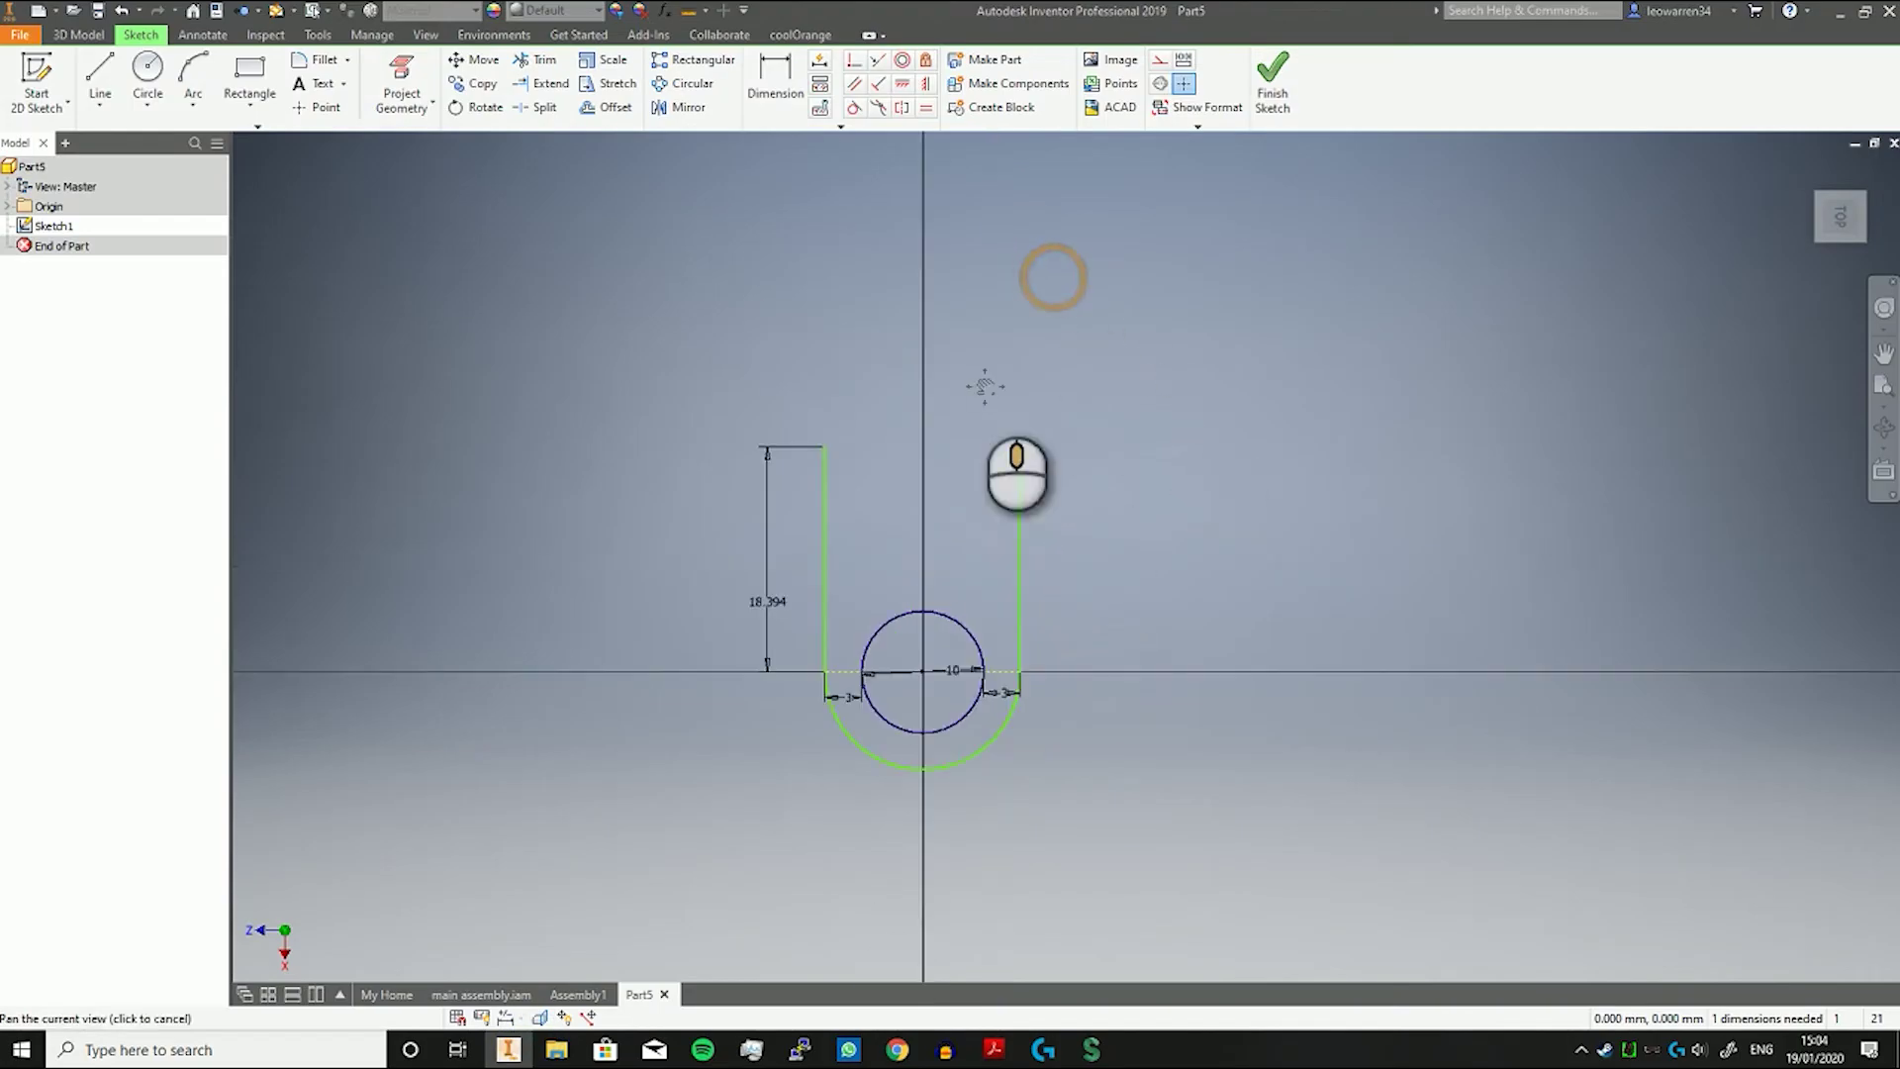
click(99, 77)
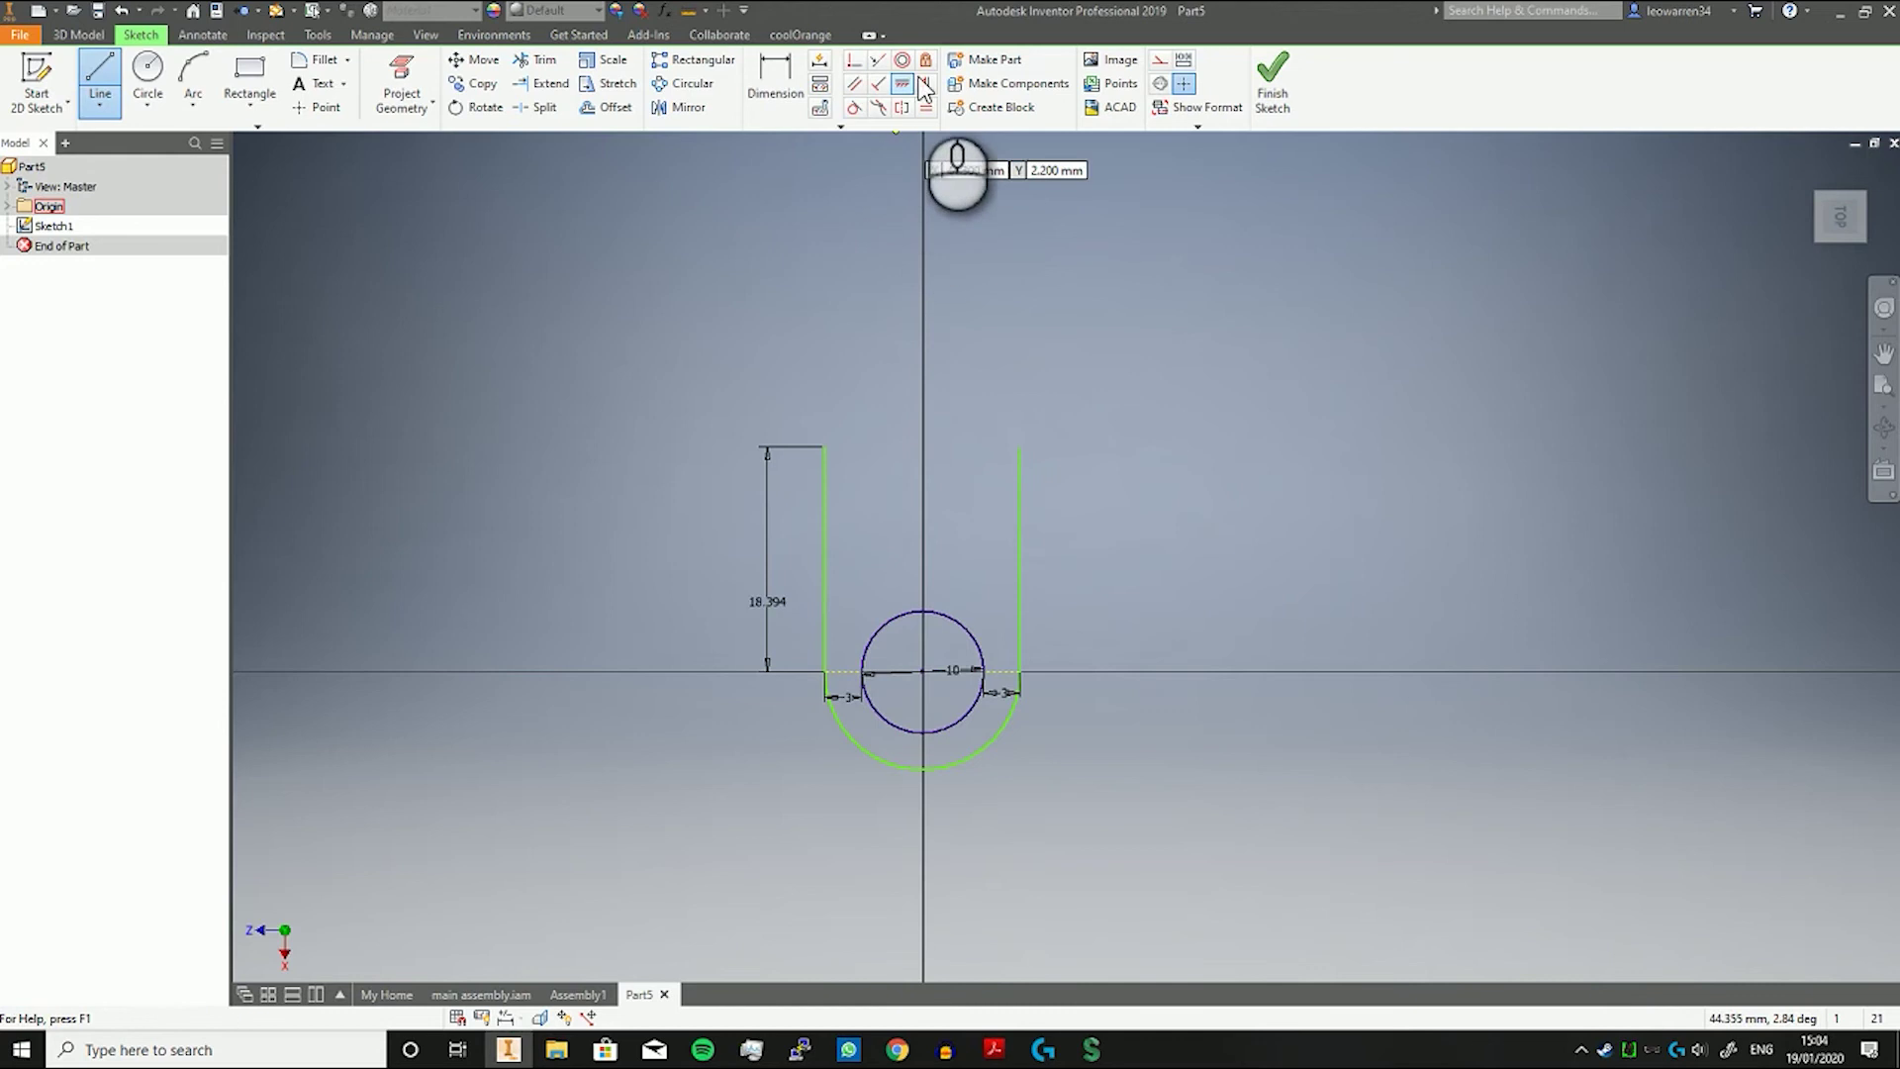
click(825, 405)
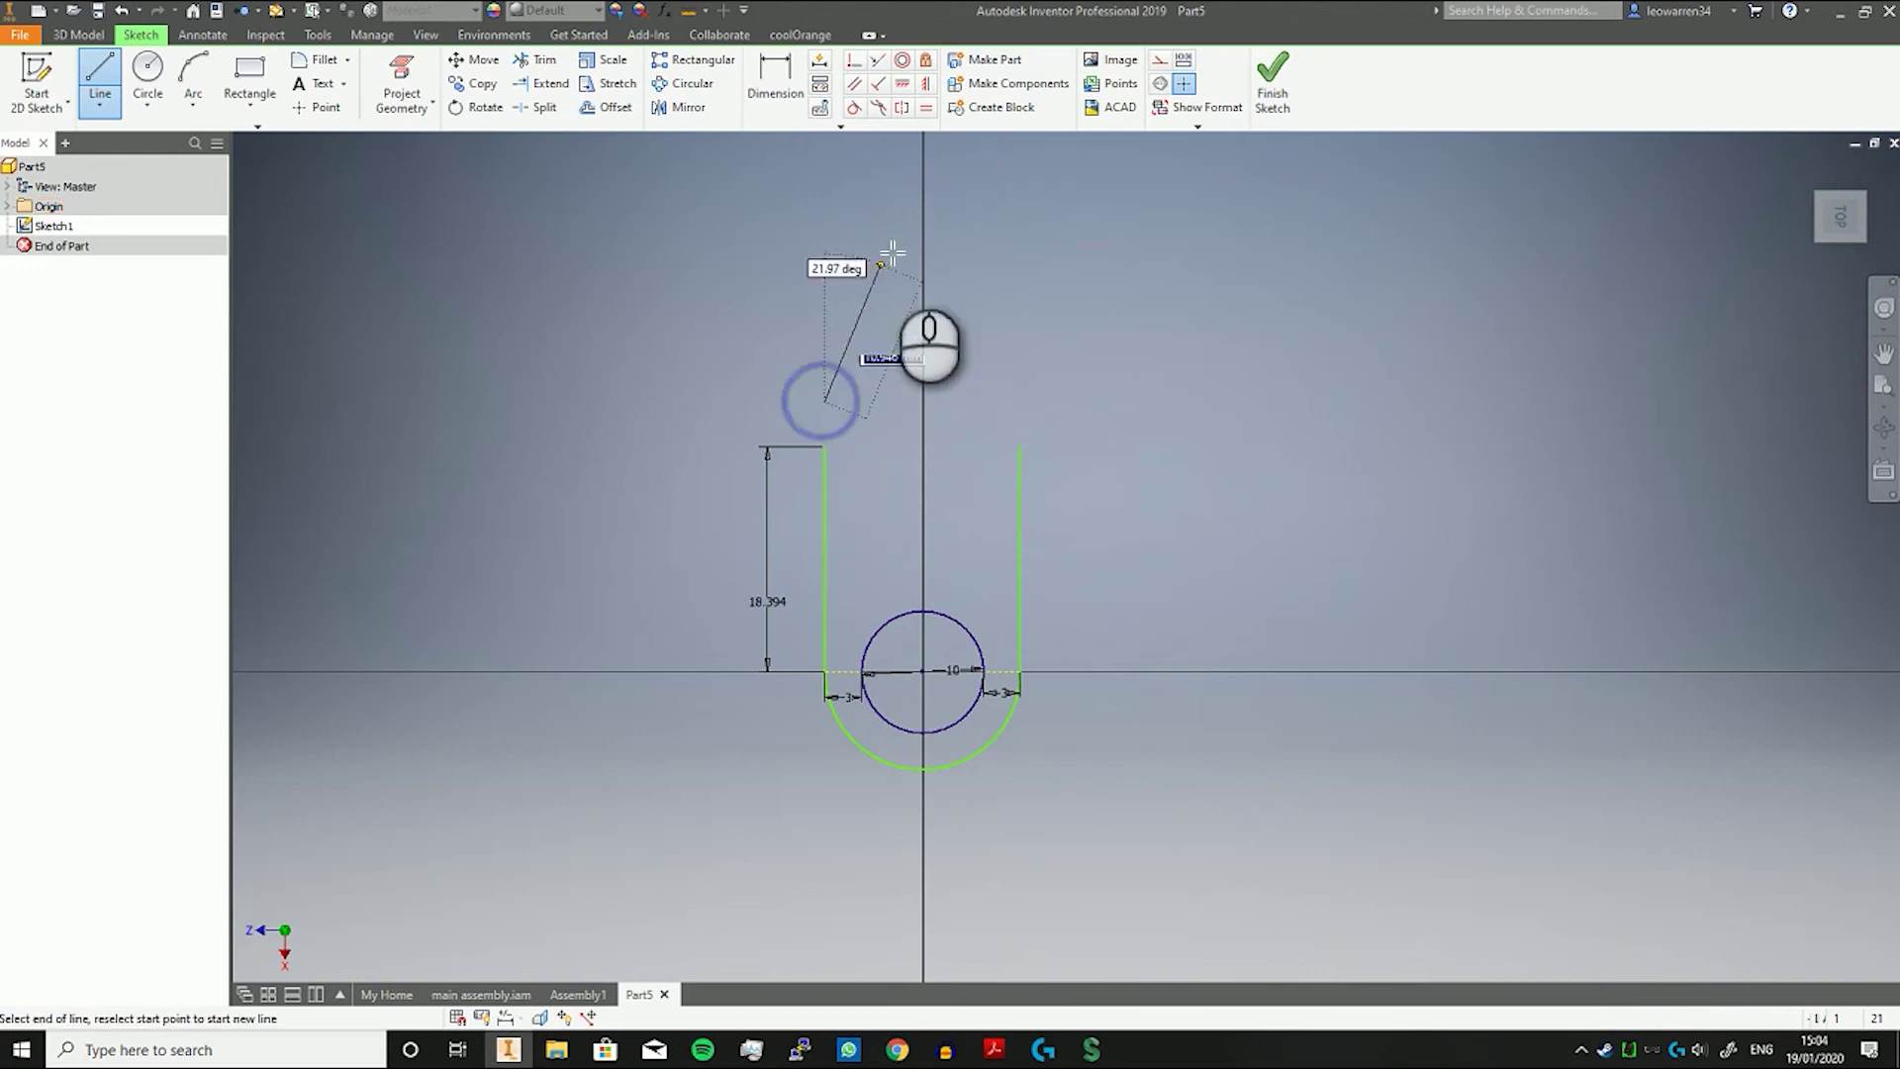
click(923, 231)
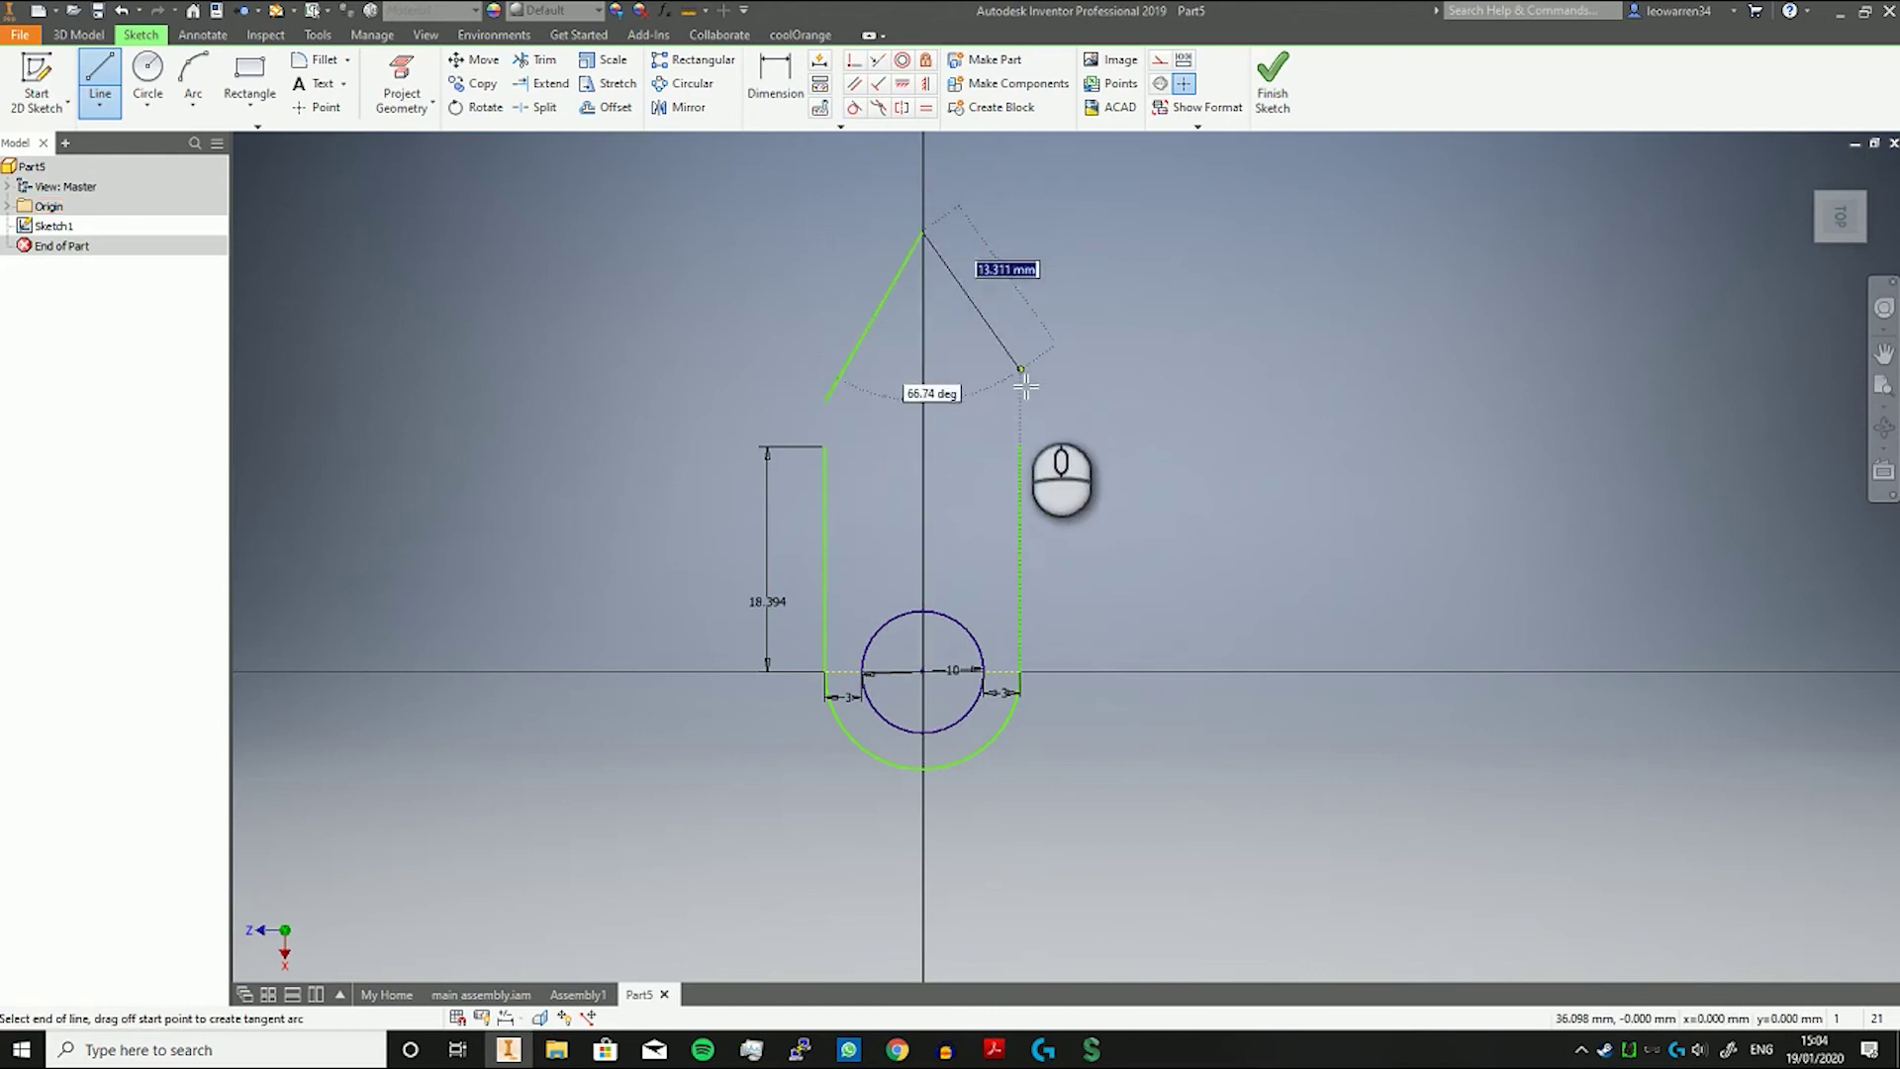
click(1019, 401)
right_click(1081, 386)
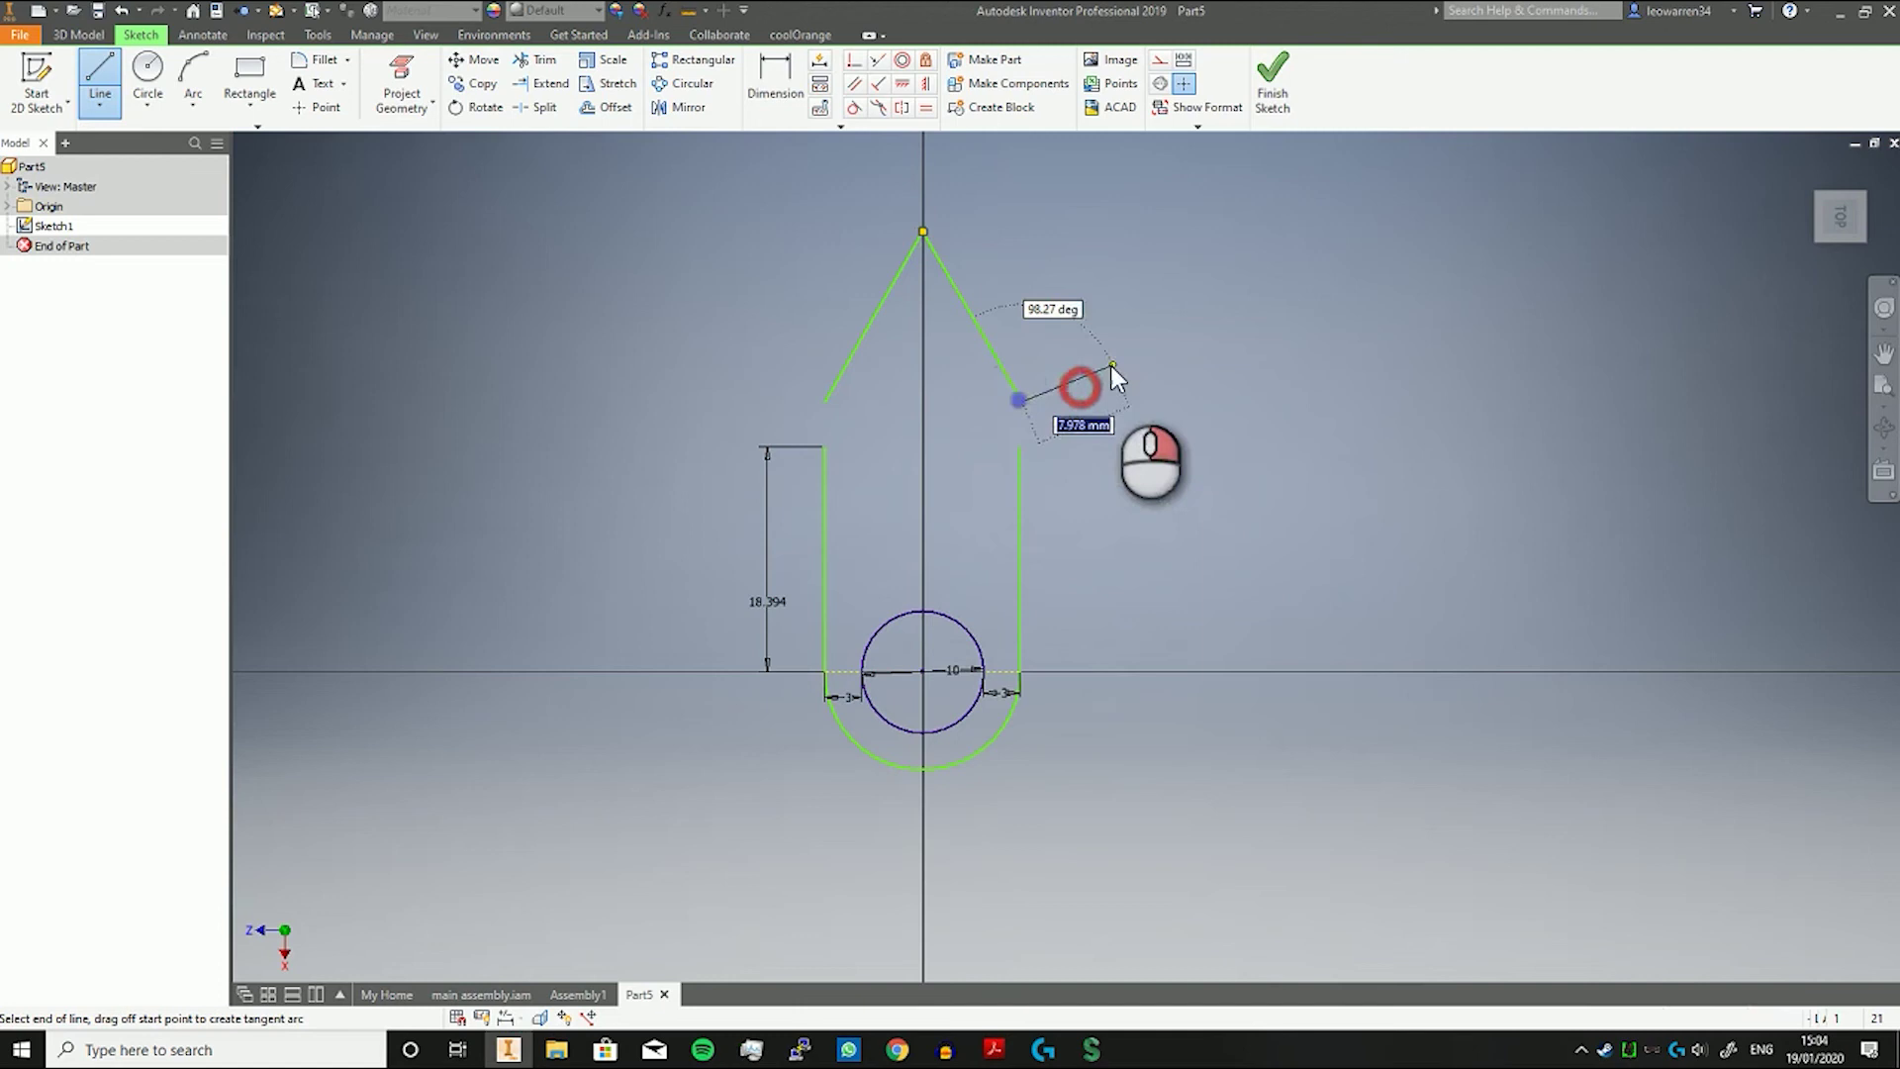
click(1178, 374)
Make the slanted lines' lower ends coincident with the tops of the vertical sides.
click(857, 63)
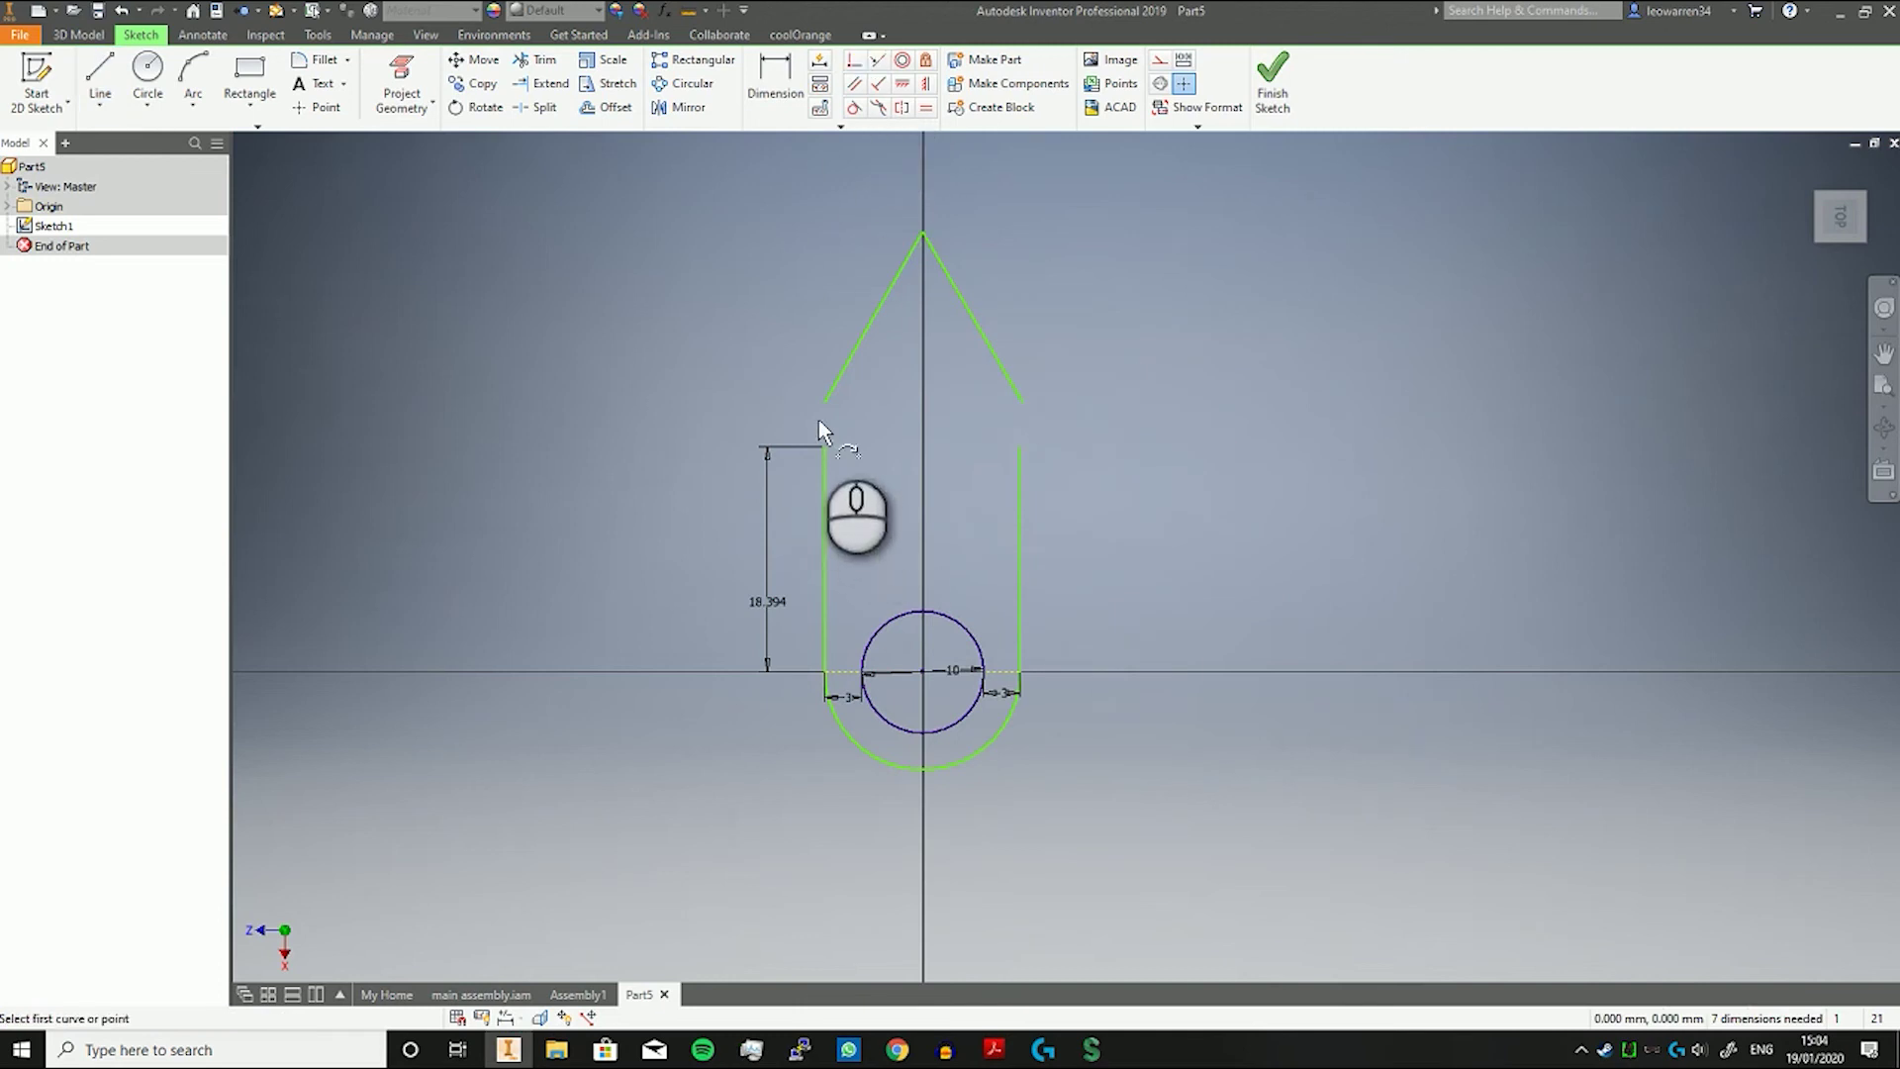
click(825, 448)
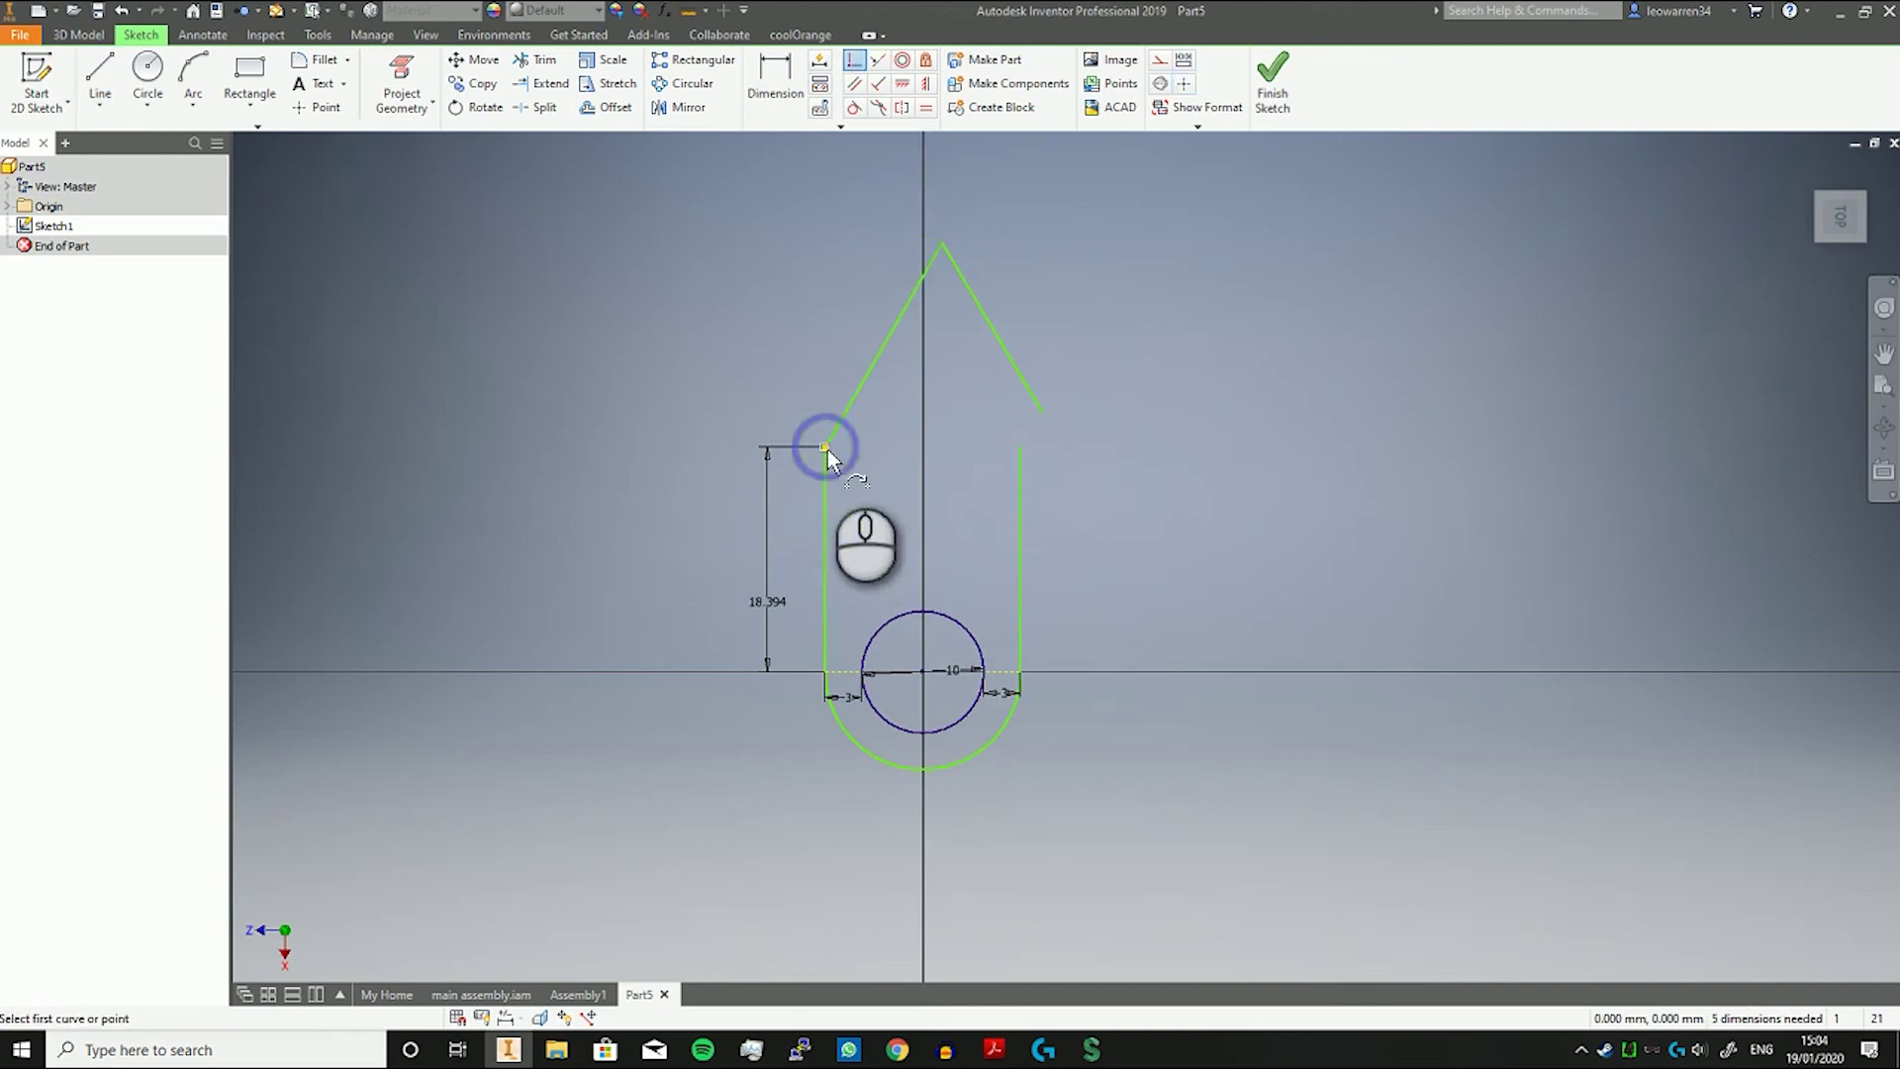
click(1041, 412)
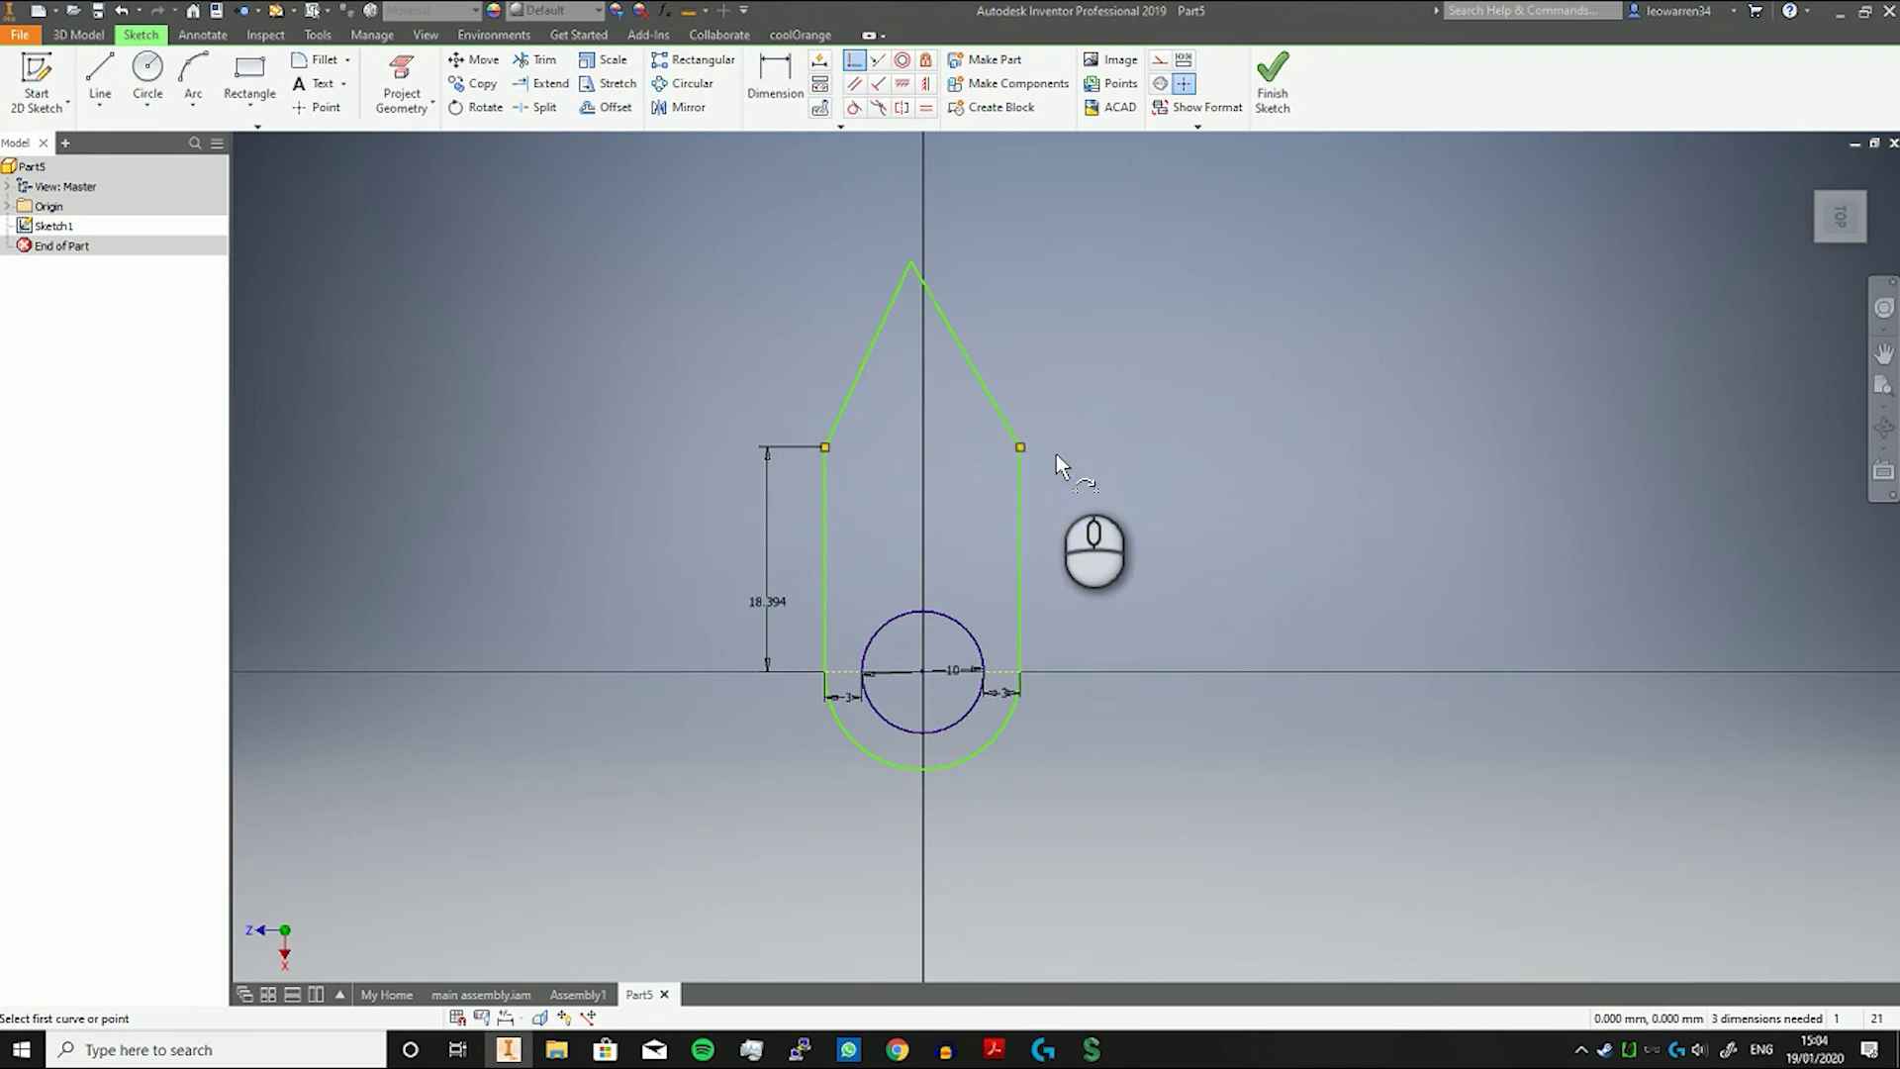
Dimension the left shoulder angle between slanted and vertical lines at 155.25°.
click(777, 81)
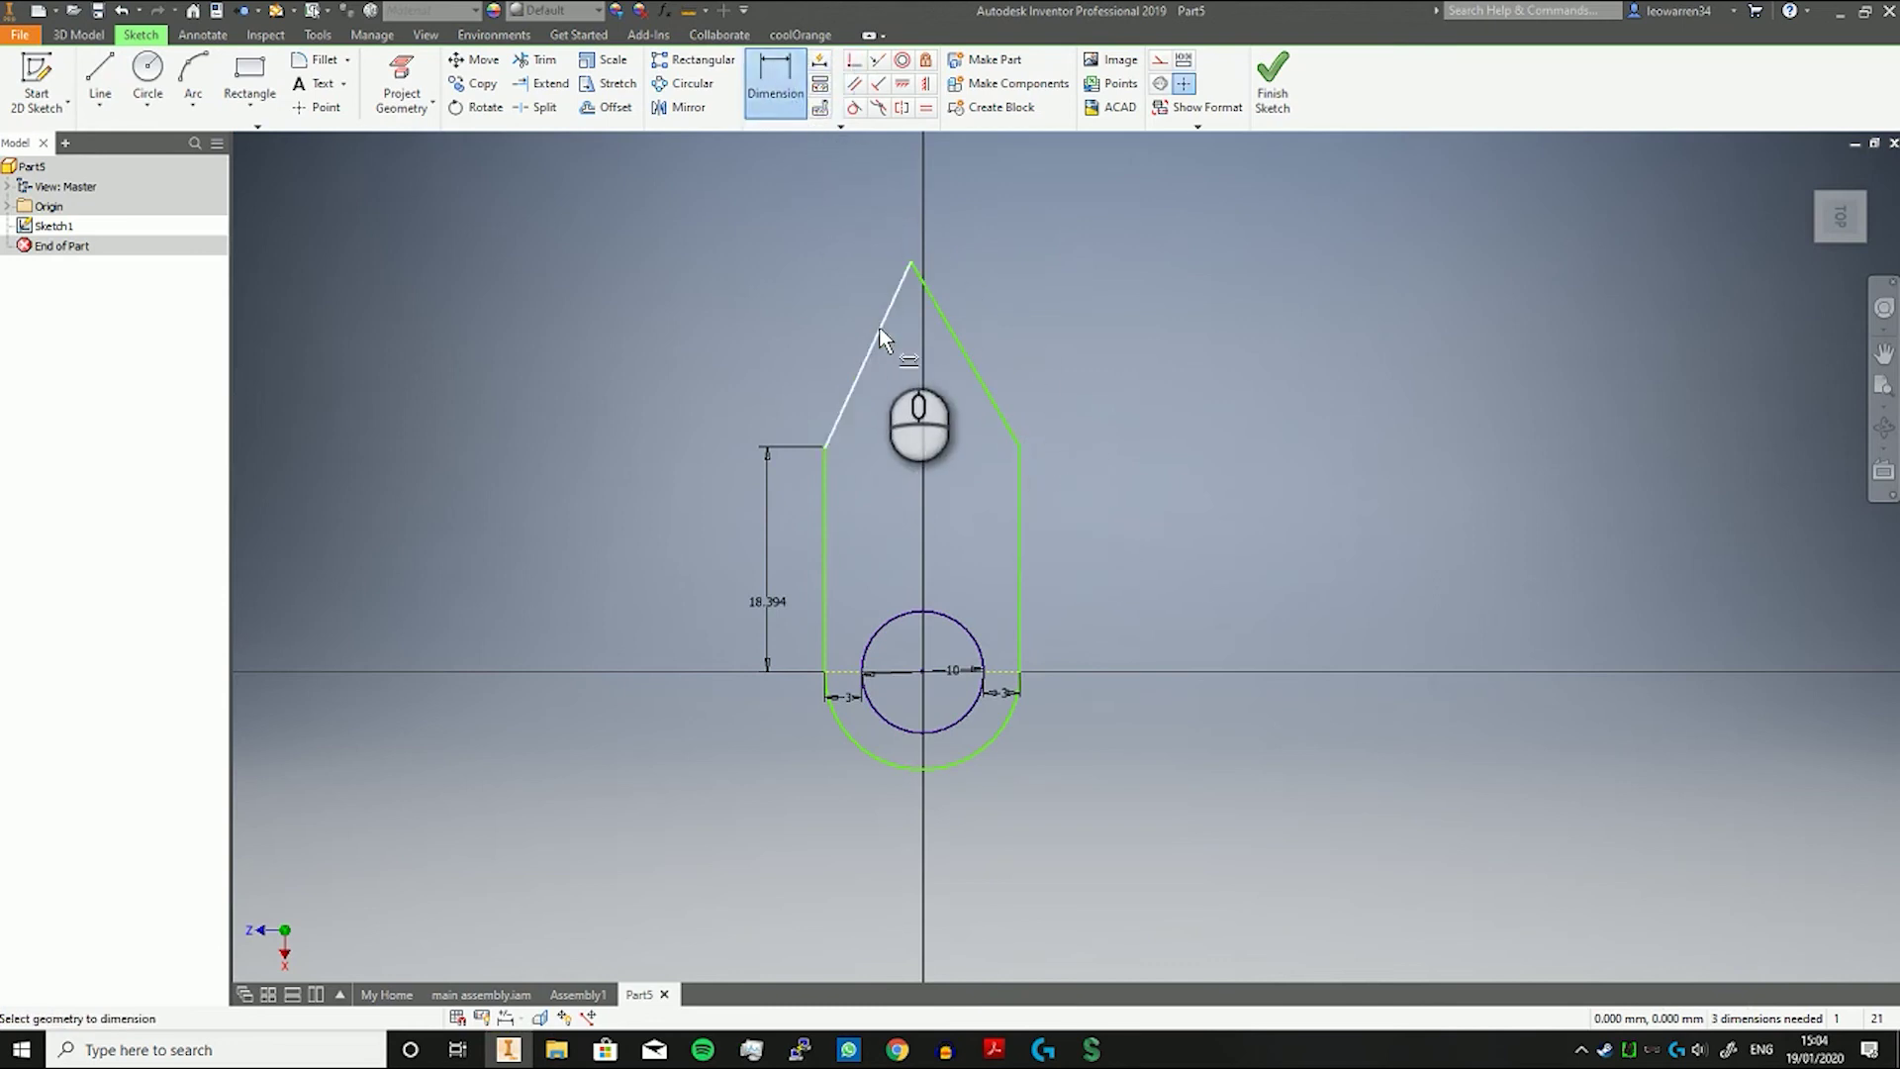
click(873, 359)
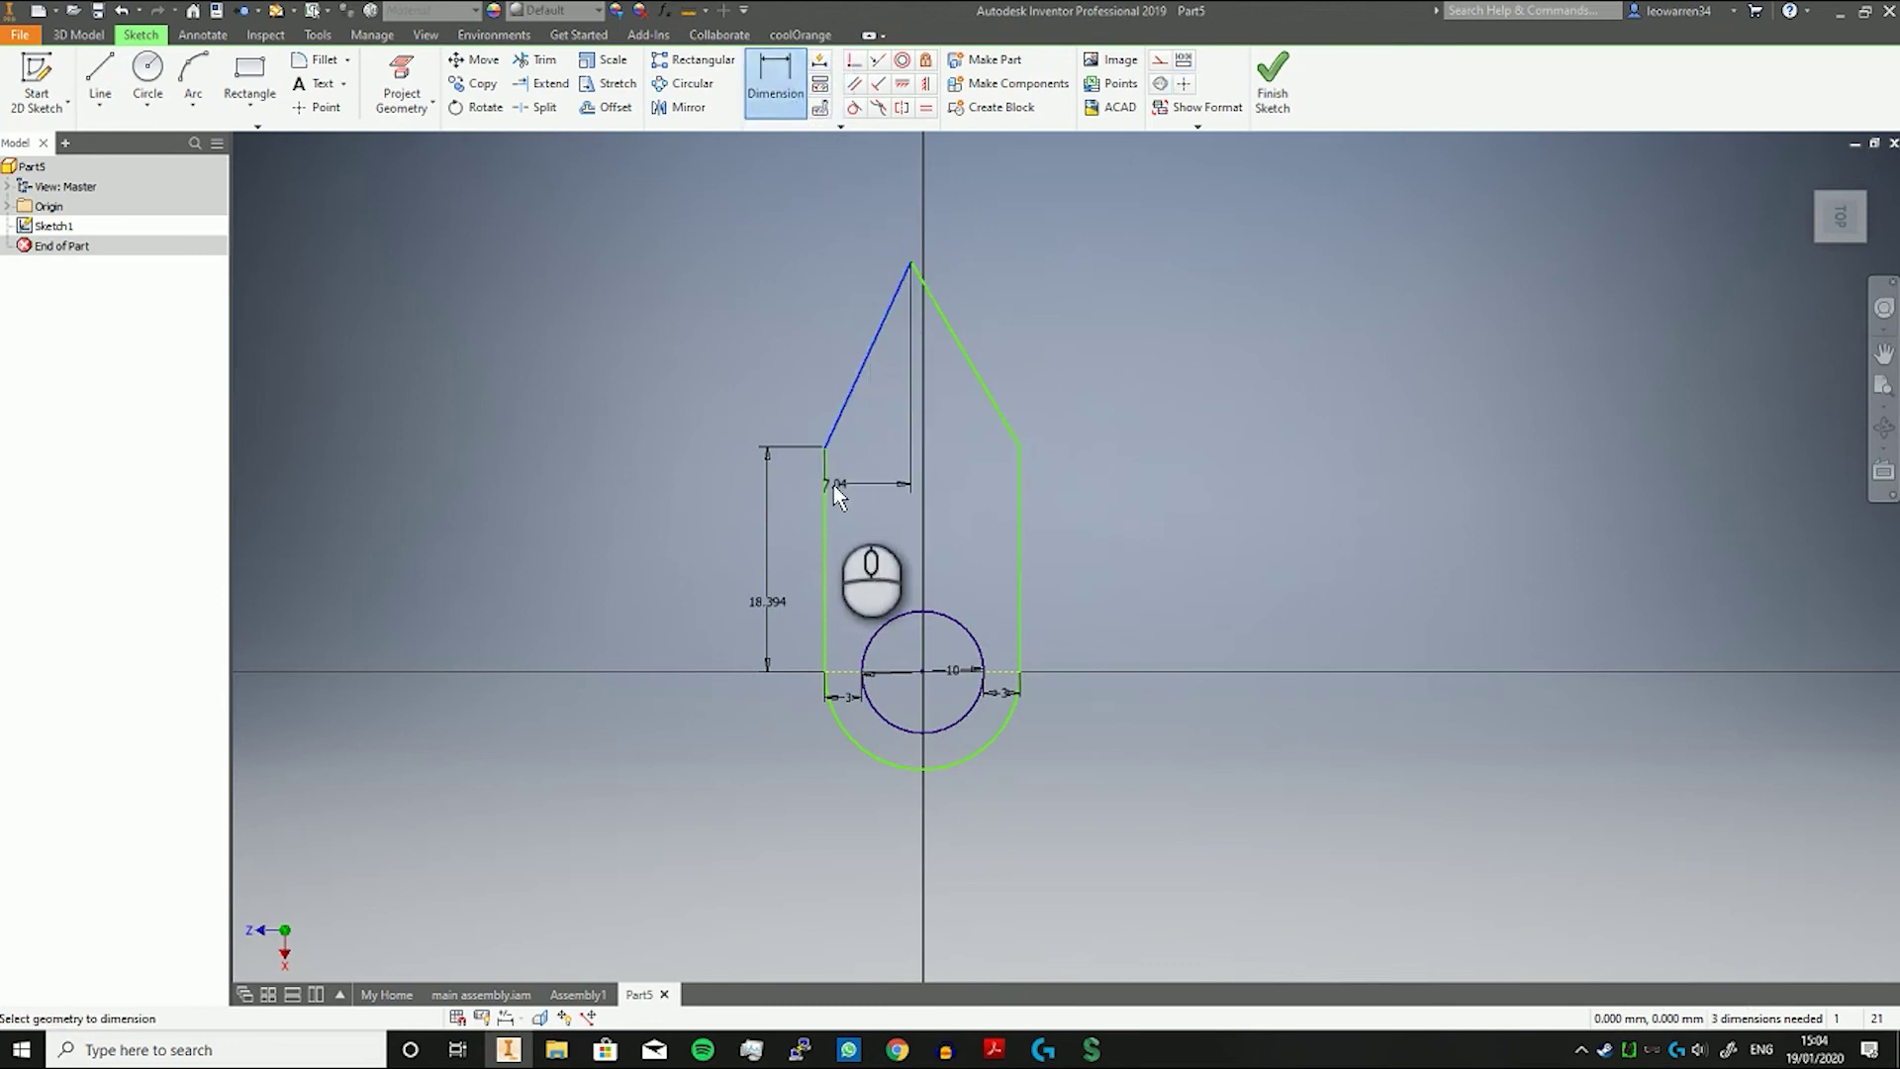
click(826, 483)
click(849, 475)
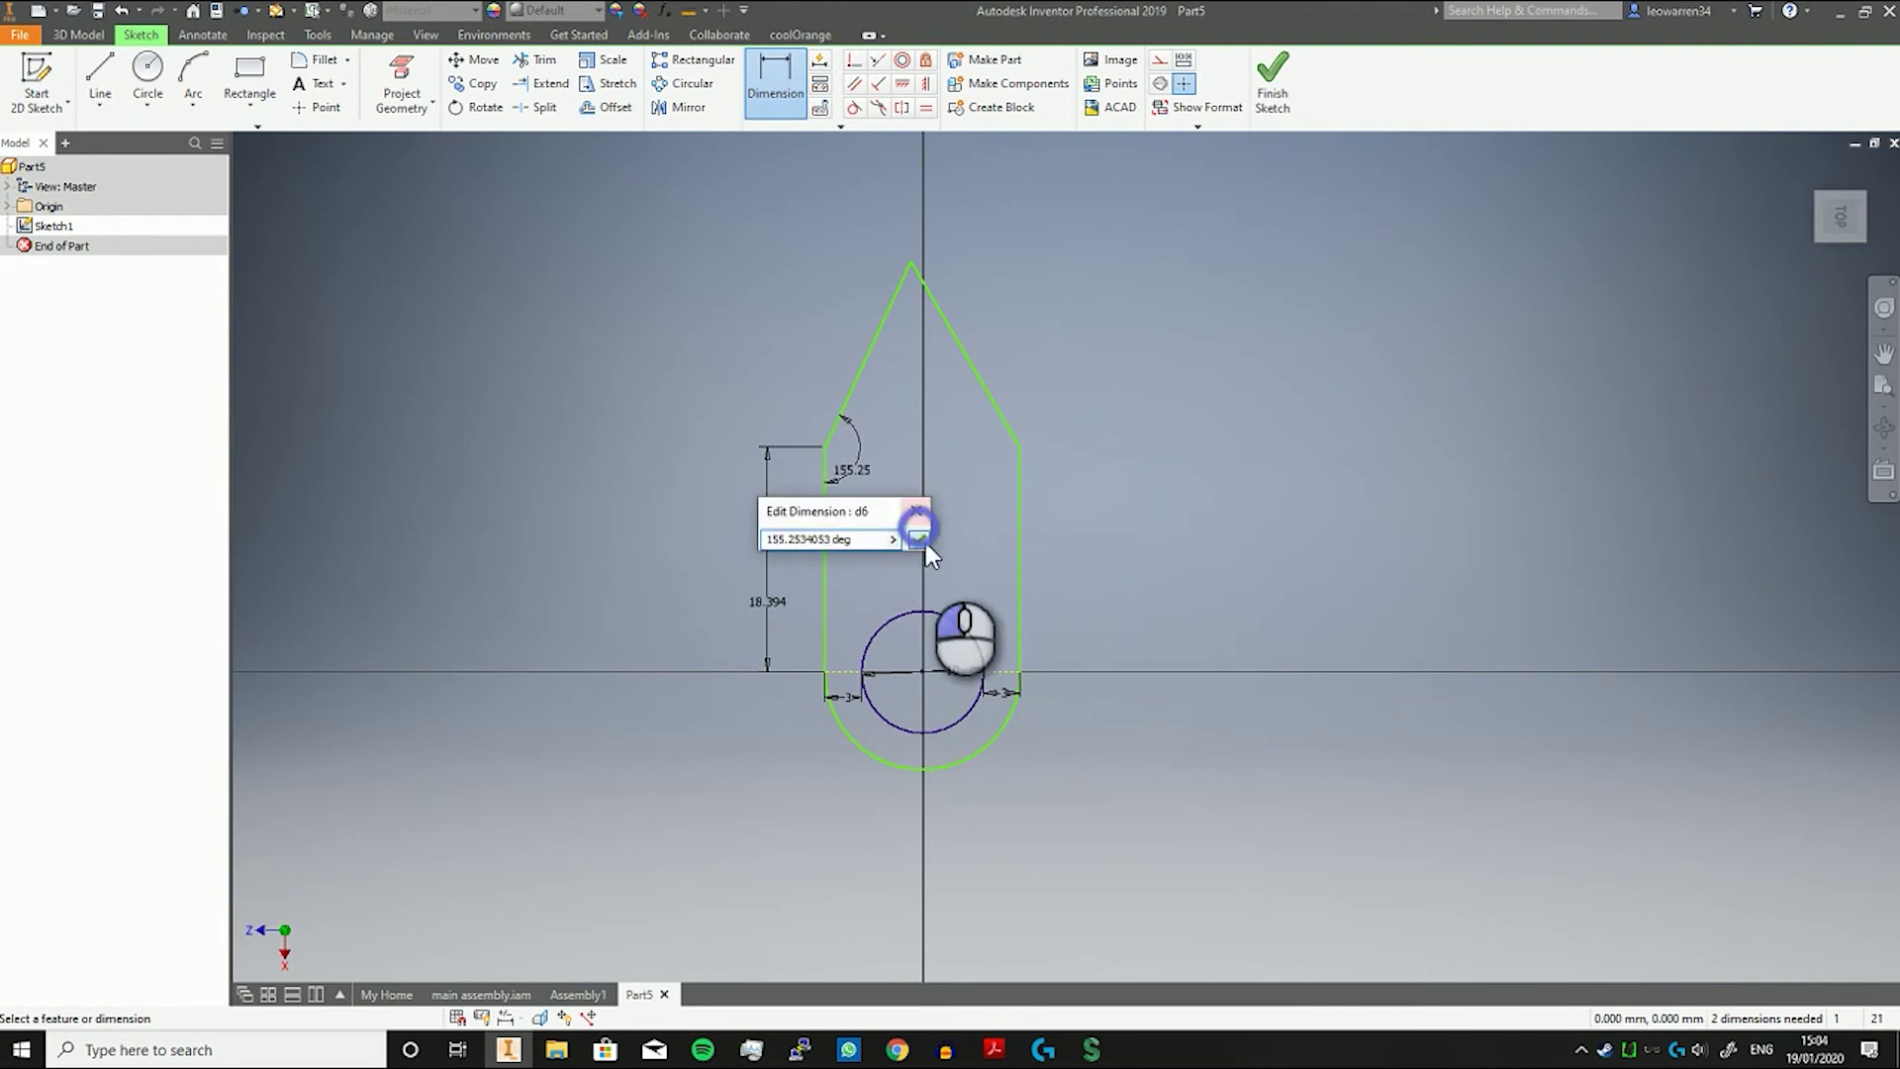
click(922, 538)
Dimension the right shoulder angle between slanted and vertical lines at 149.60°.
click(782, 94)
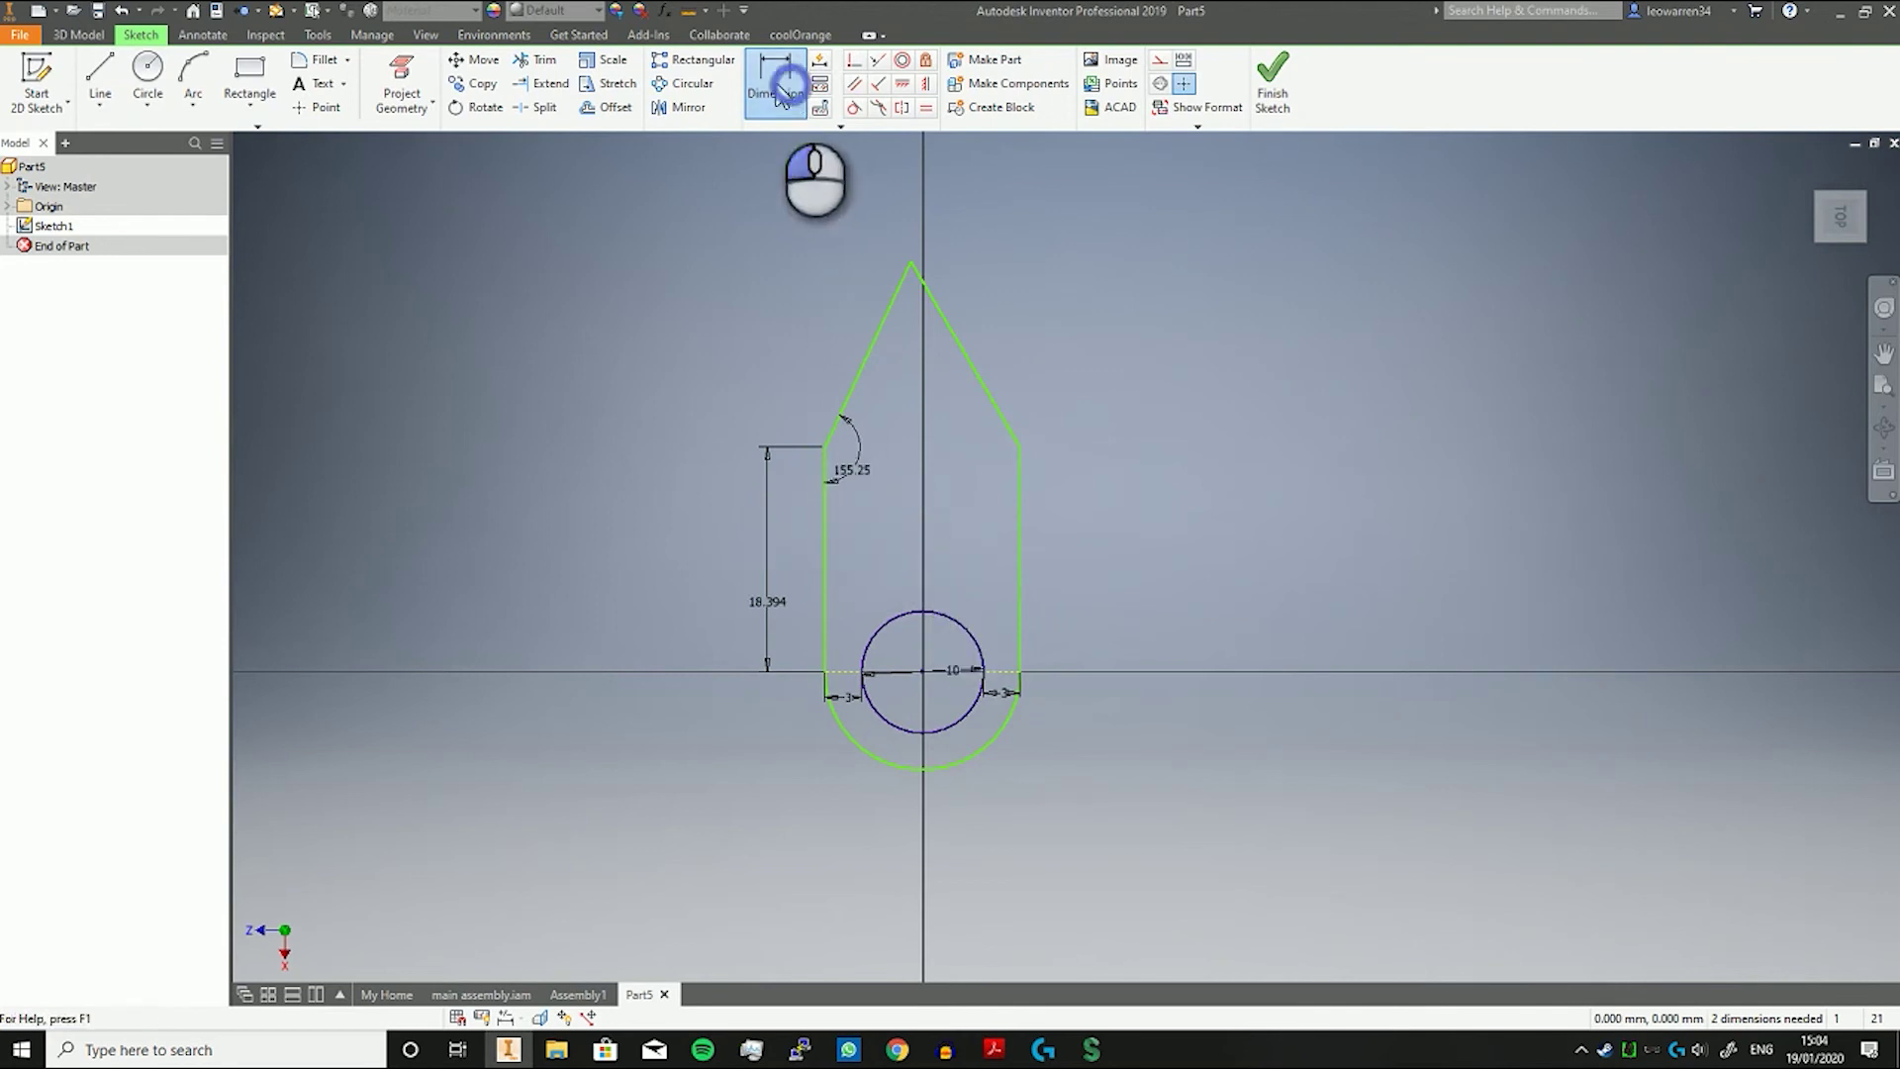
click(995, 414)
click(1023, 495)
click(1000, 455)
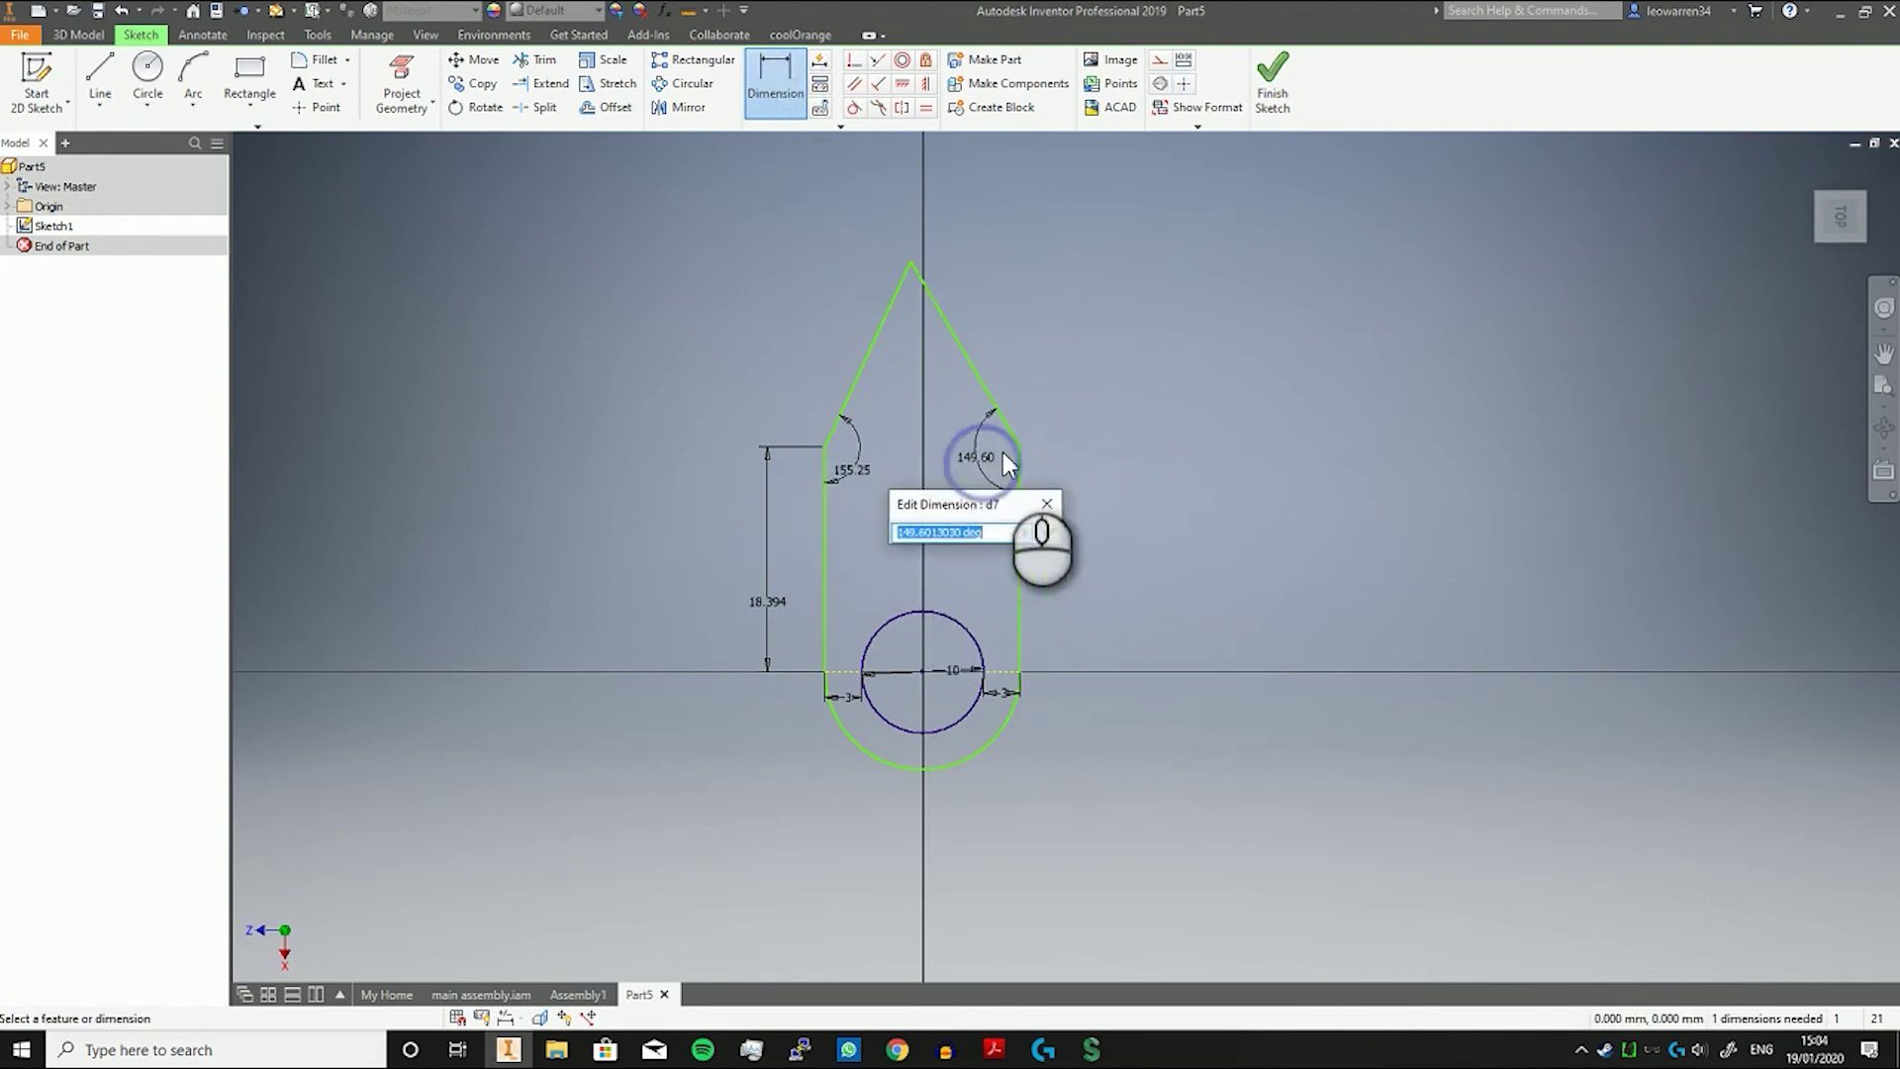
key(Return)
click(924, 105)
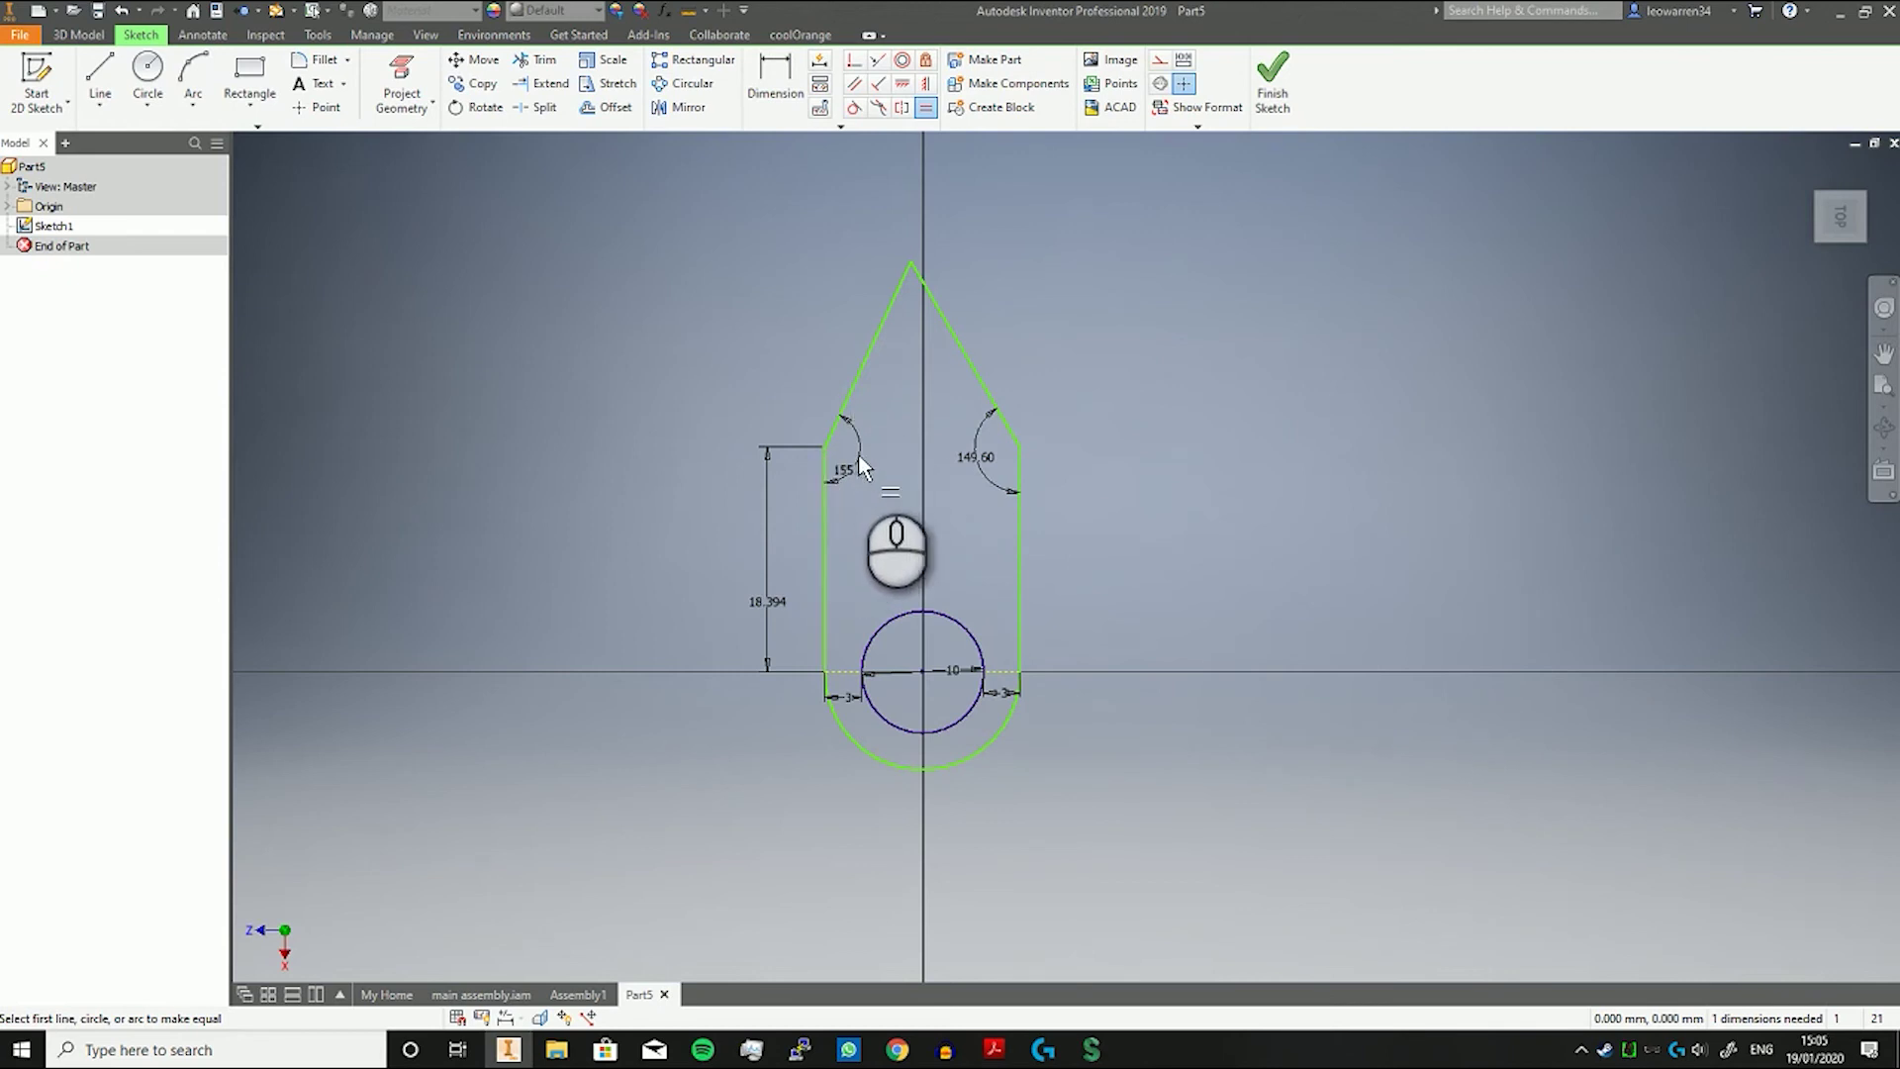
Make the left and right slanted top lines equal.
click(1007, 427)
click(875, 332)
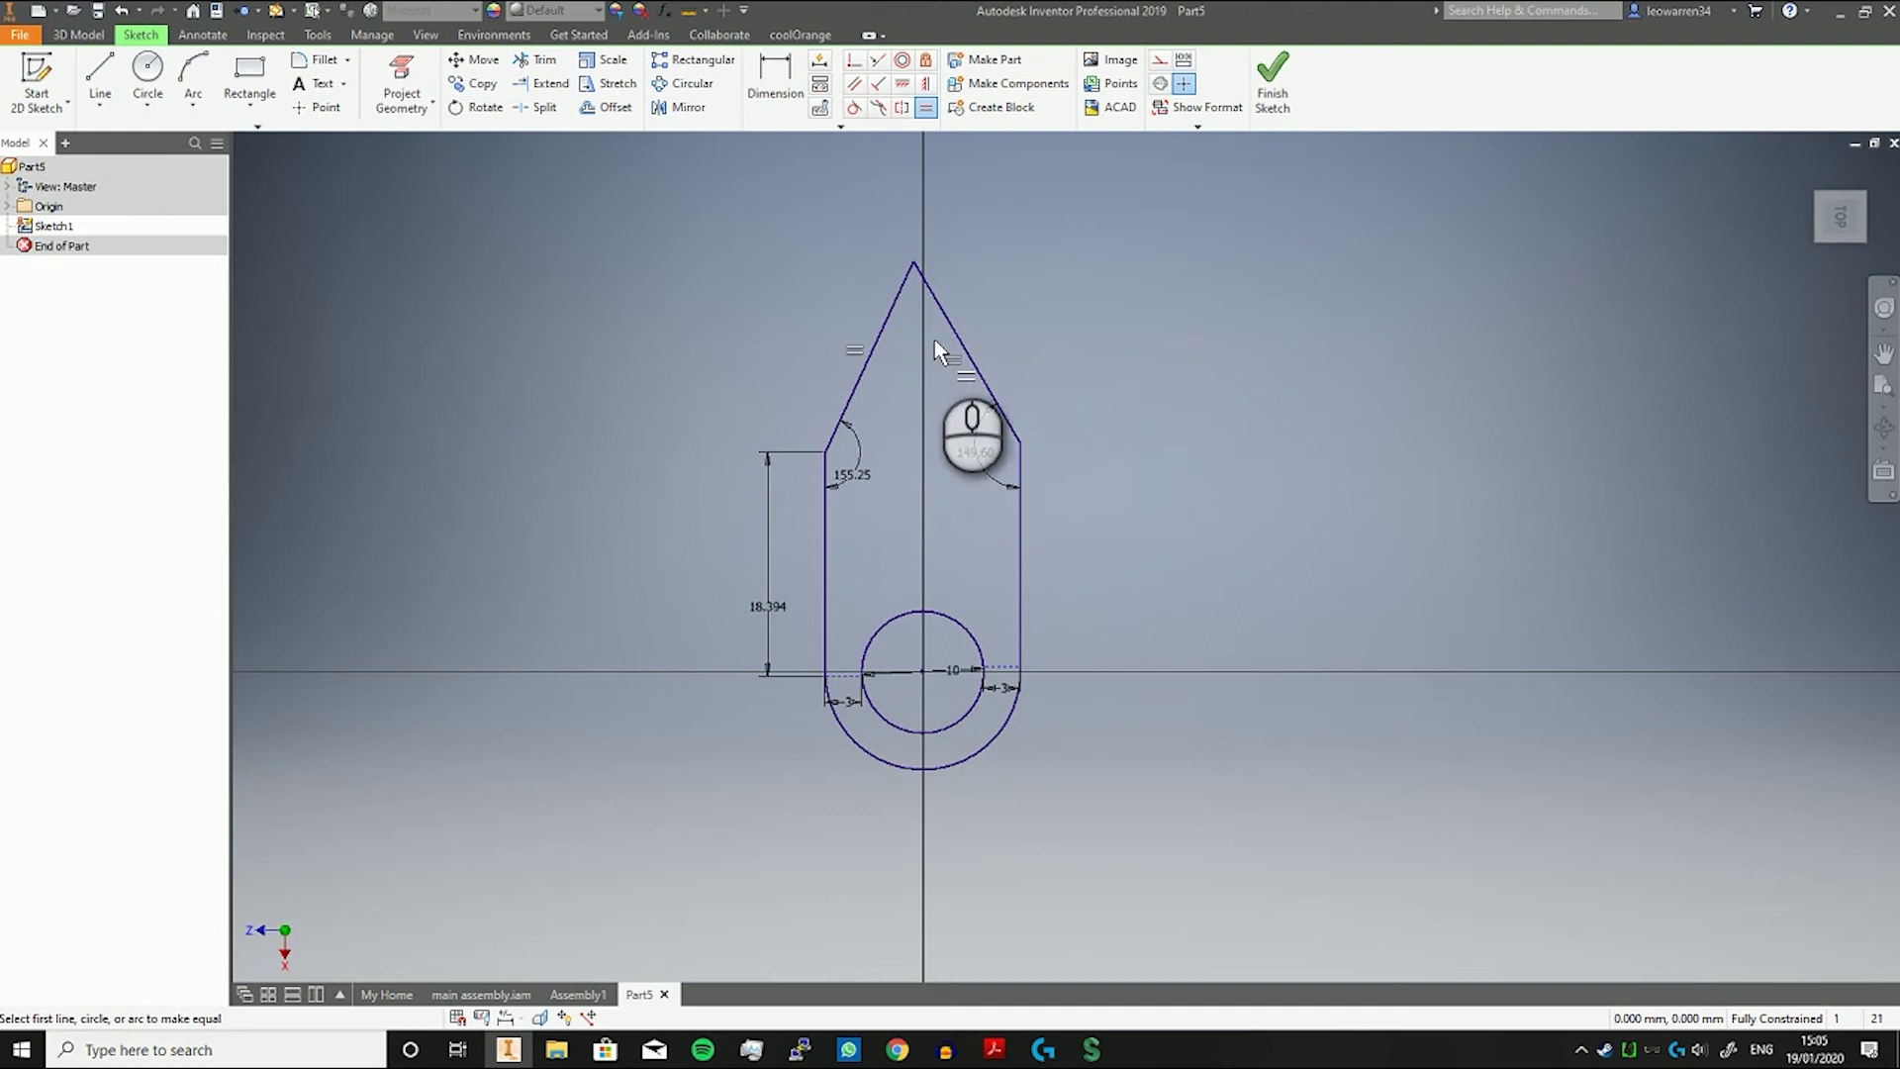
right_click(1084, 332)
click(1121, 342)
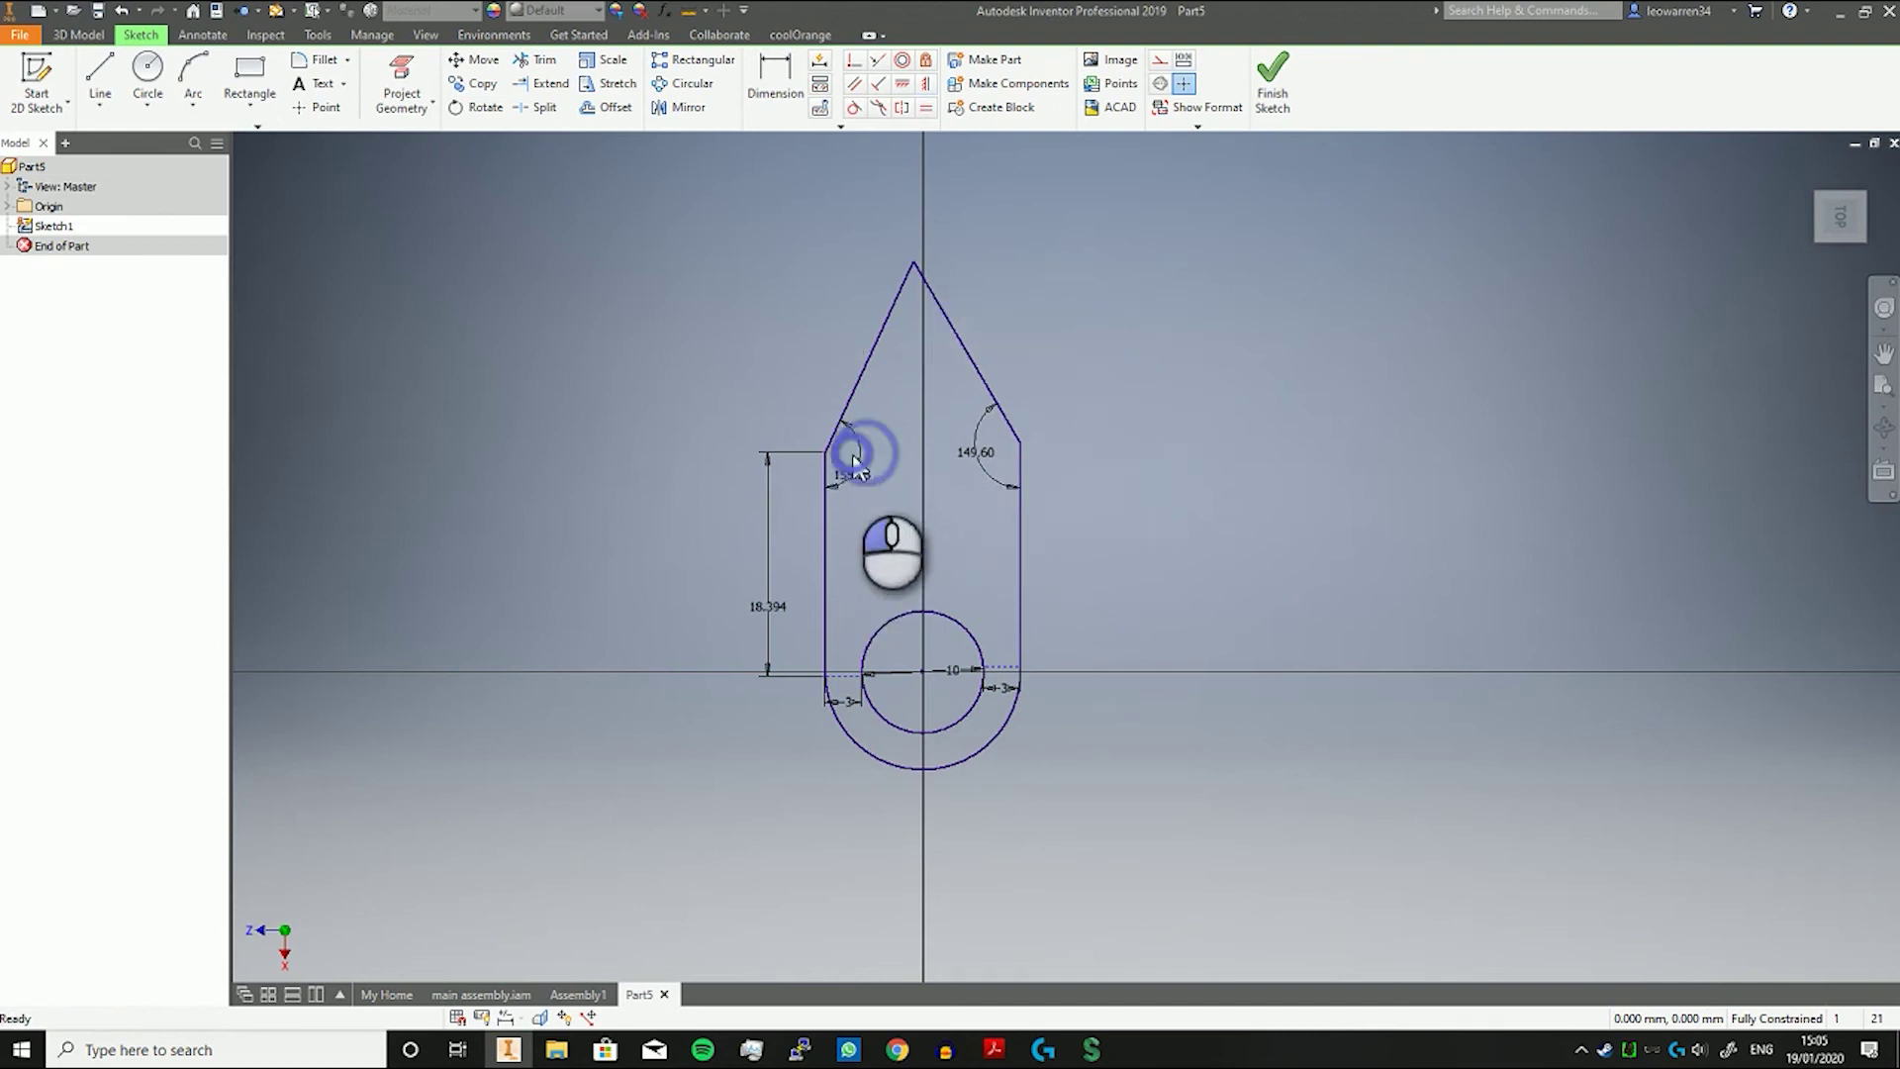
Set both shoulder angle dimensions to 140°.
double_click(853, 460)
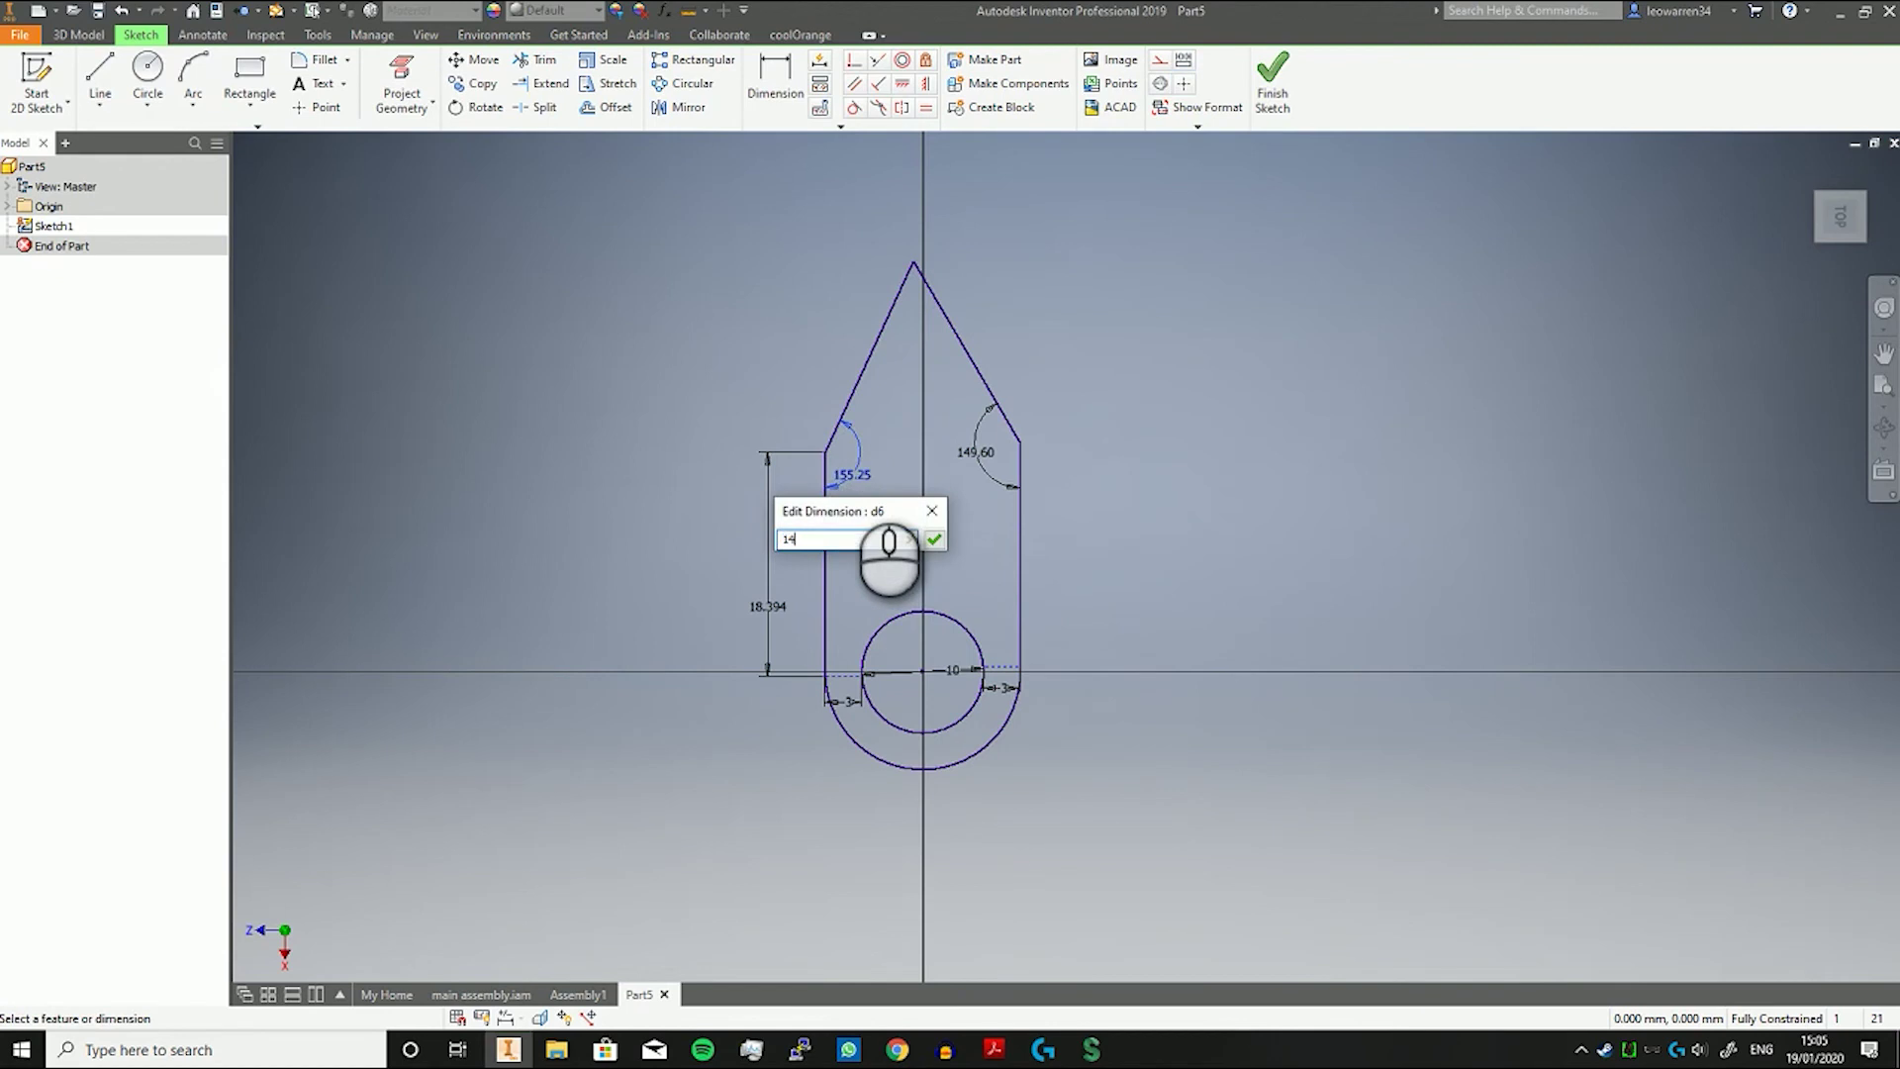
key(Return)
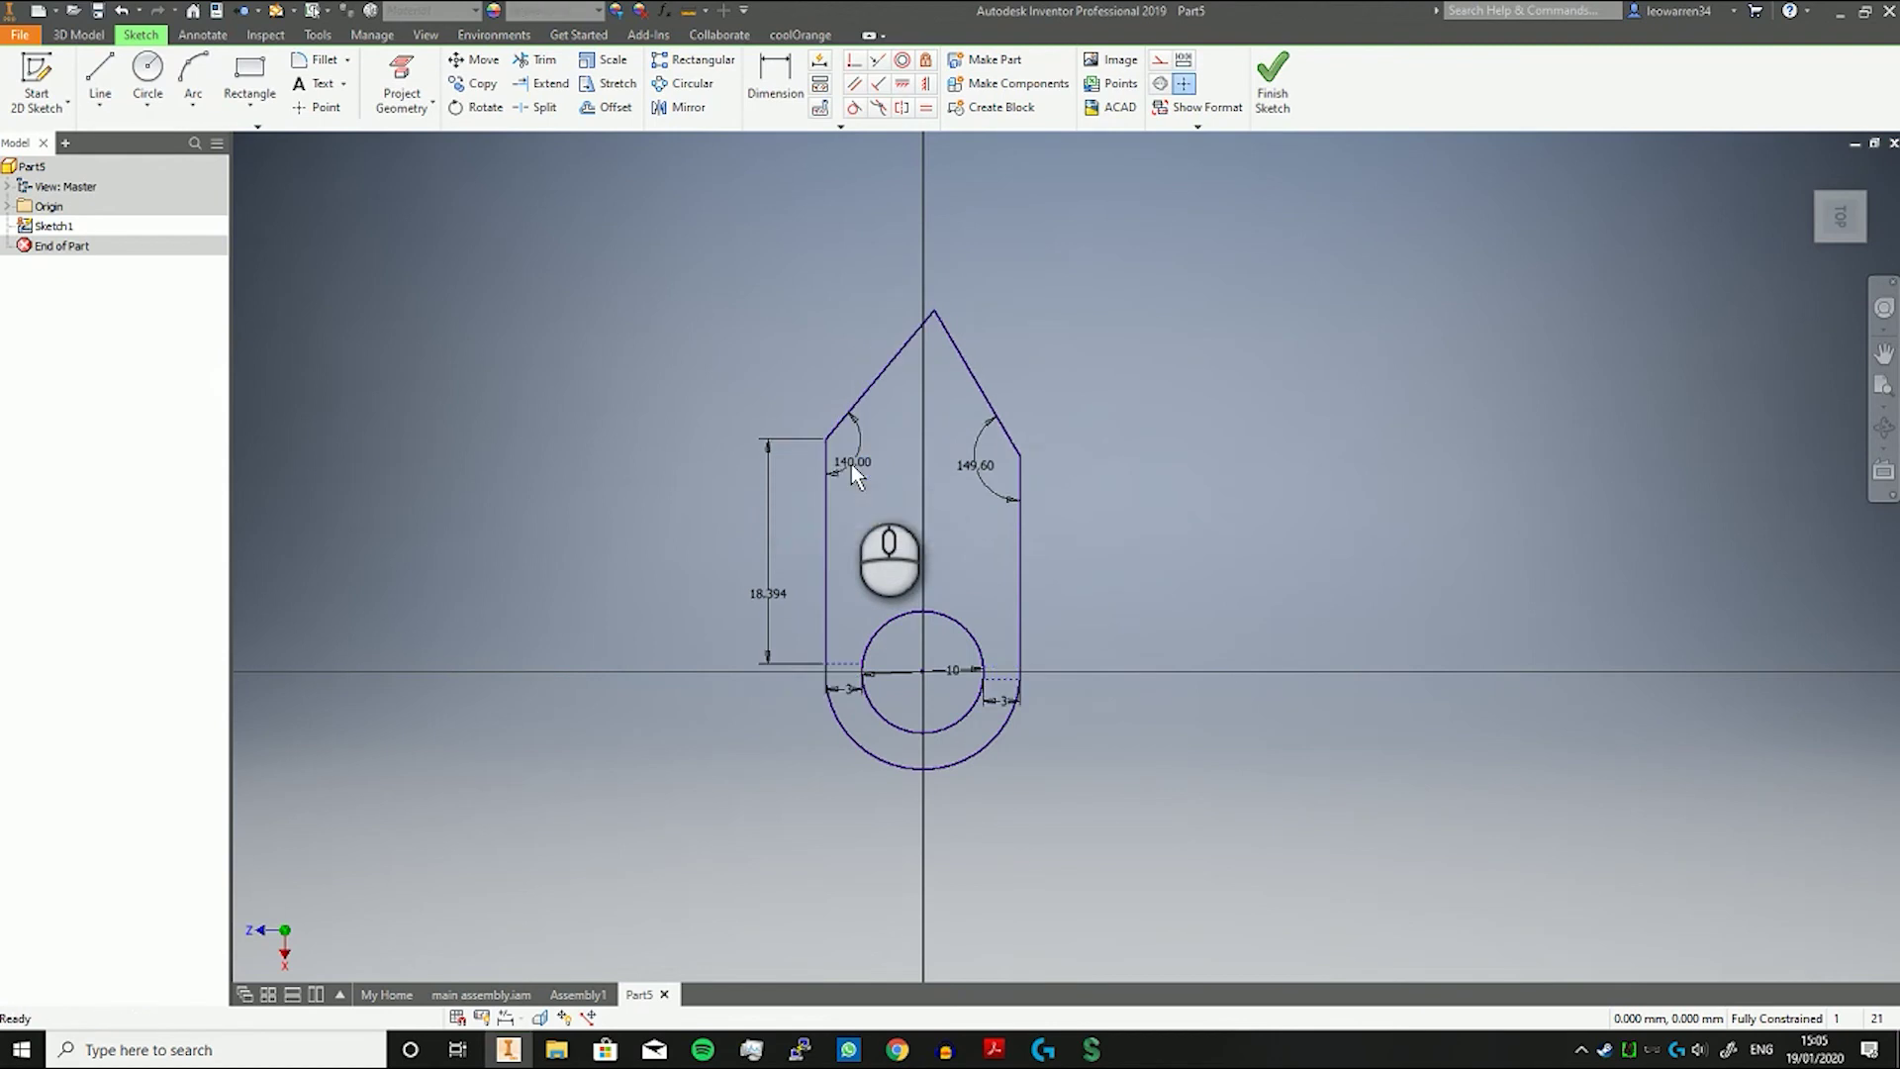
click(978, 451)
double_click(978, 451)
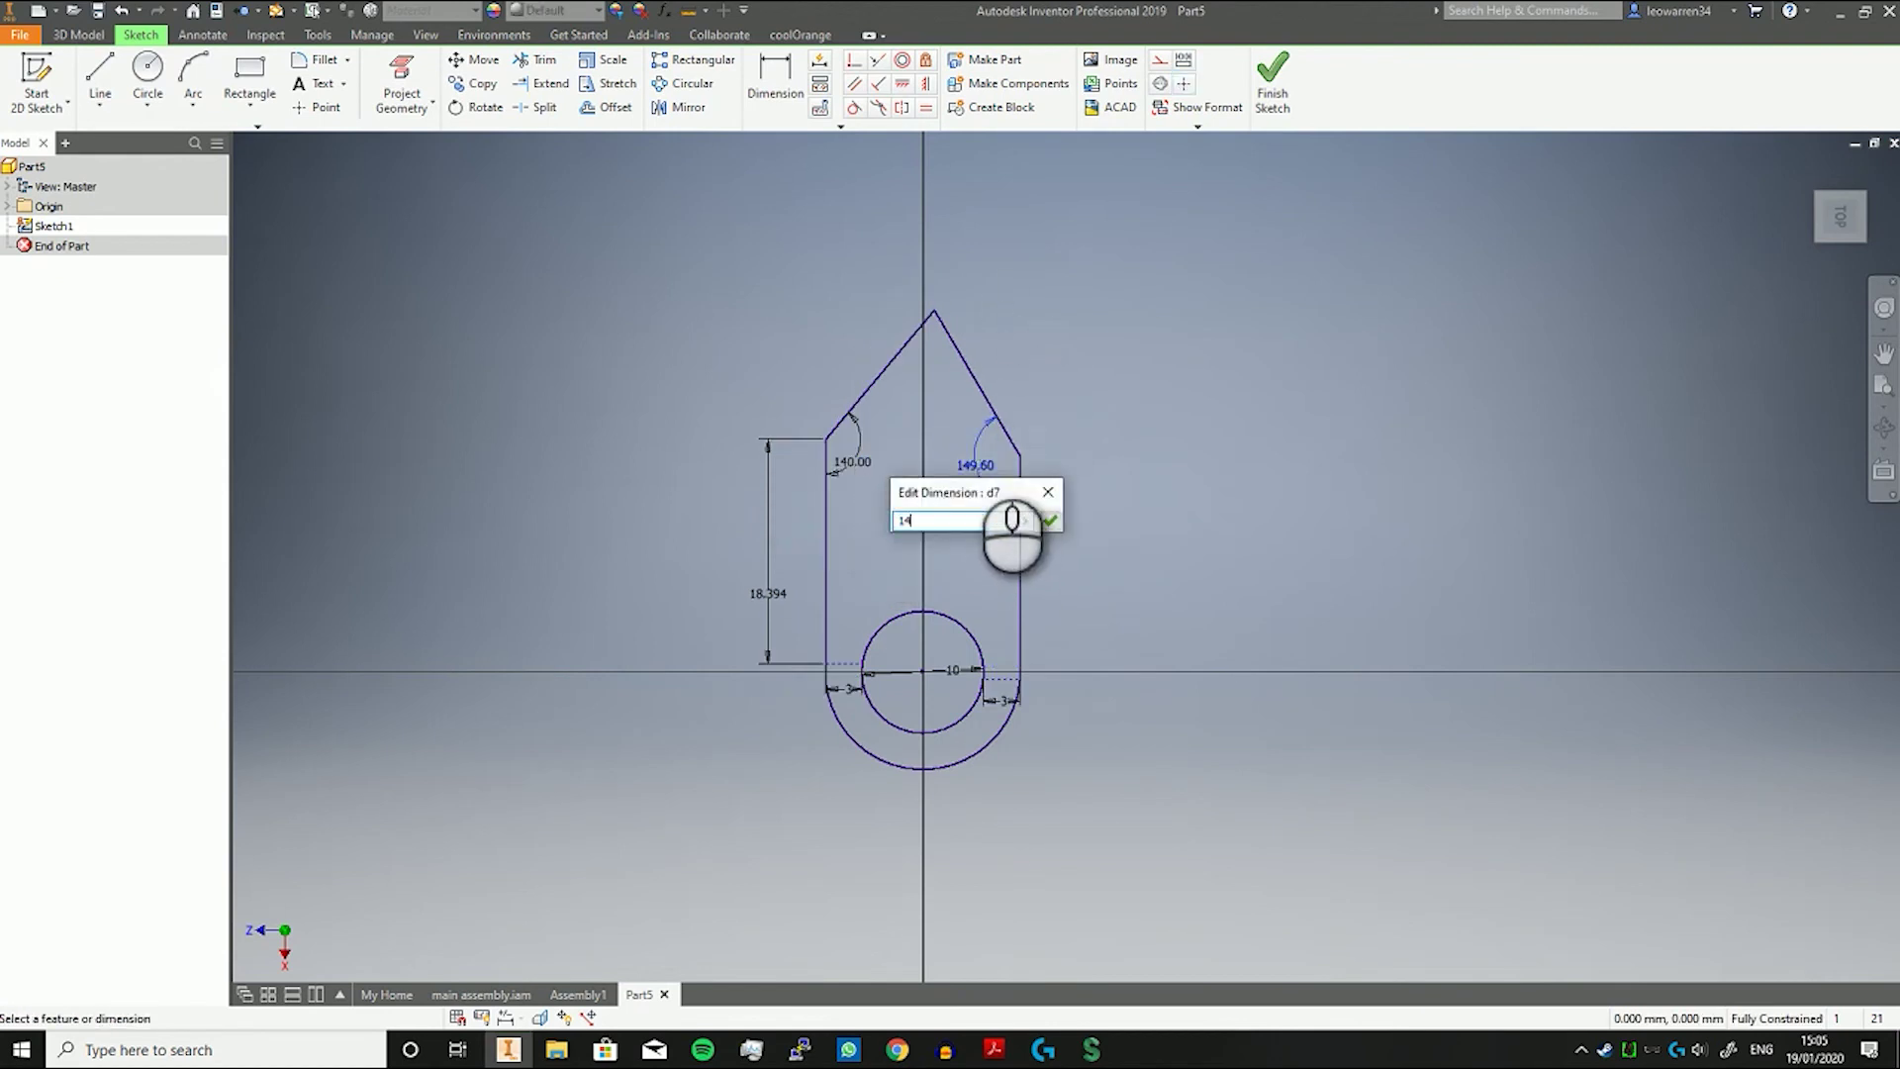
key(Return)
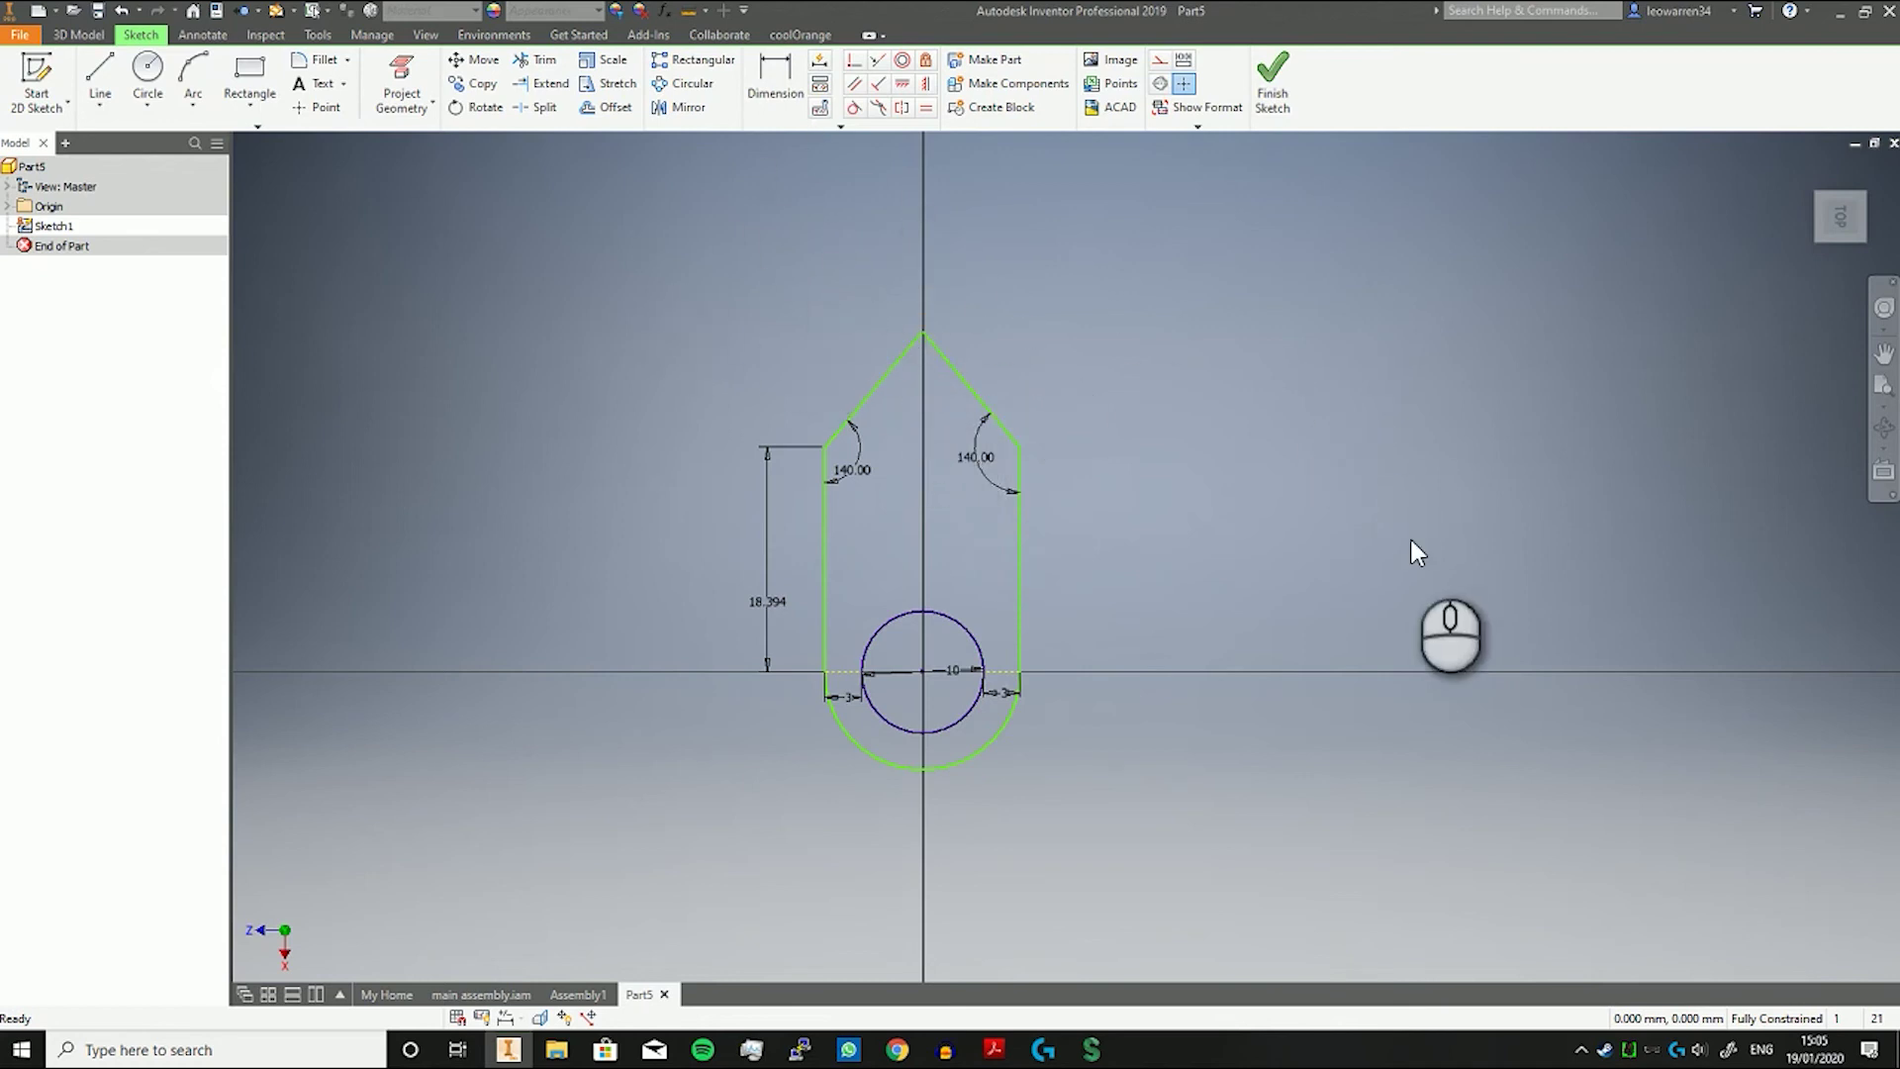
mouse_move(653, 256)
mouse_down()
mouse_move(1180, 827)
mouse_move(1198, 797)
mouse_up()
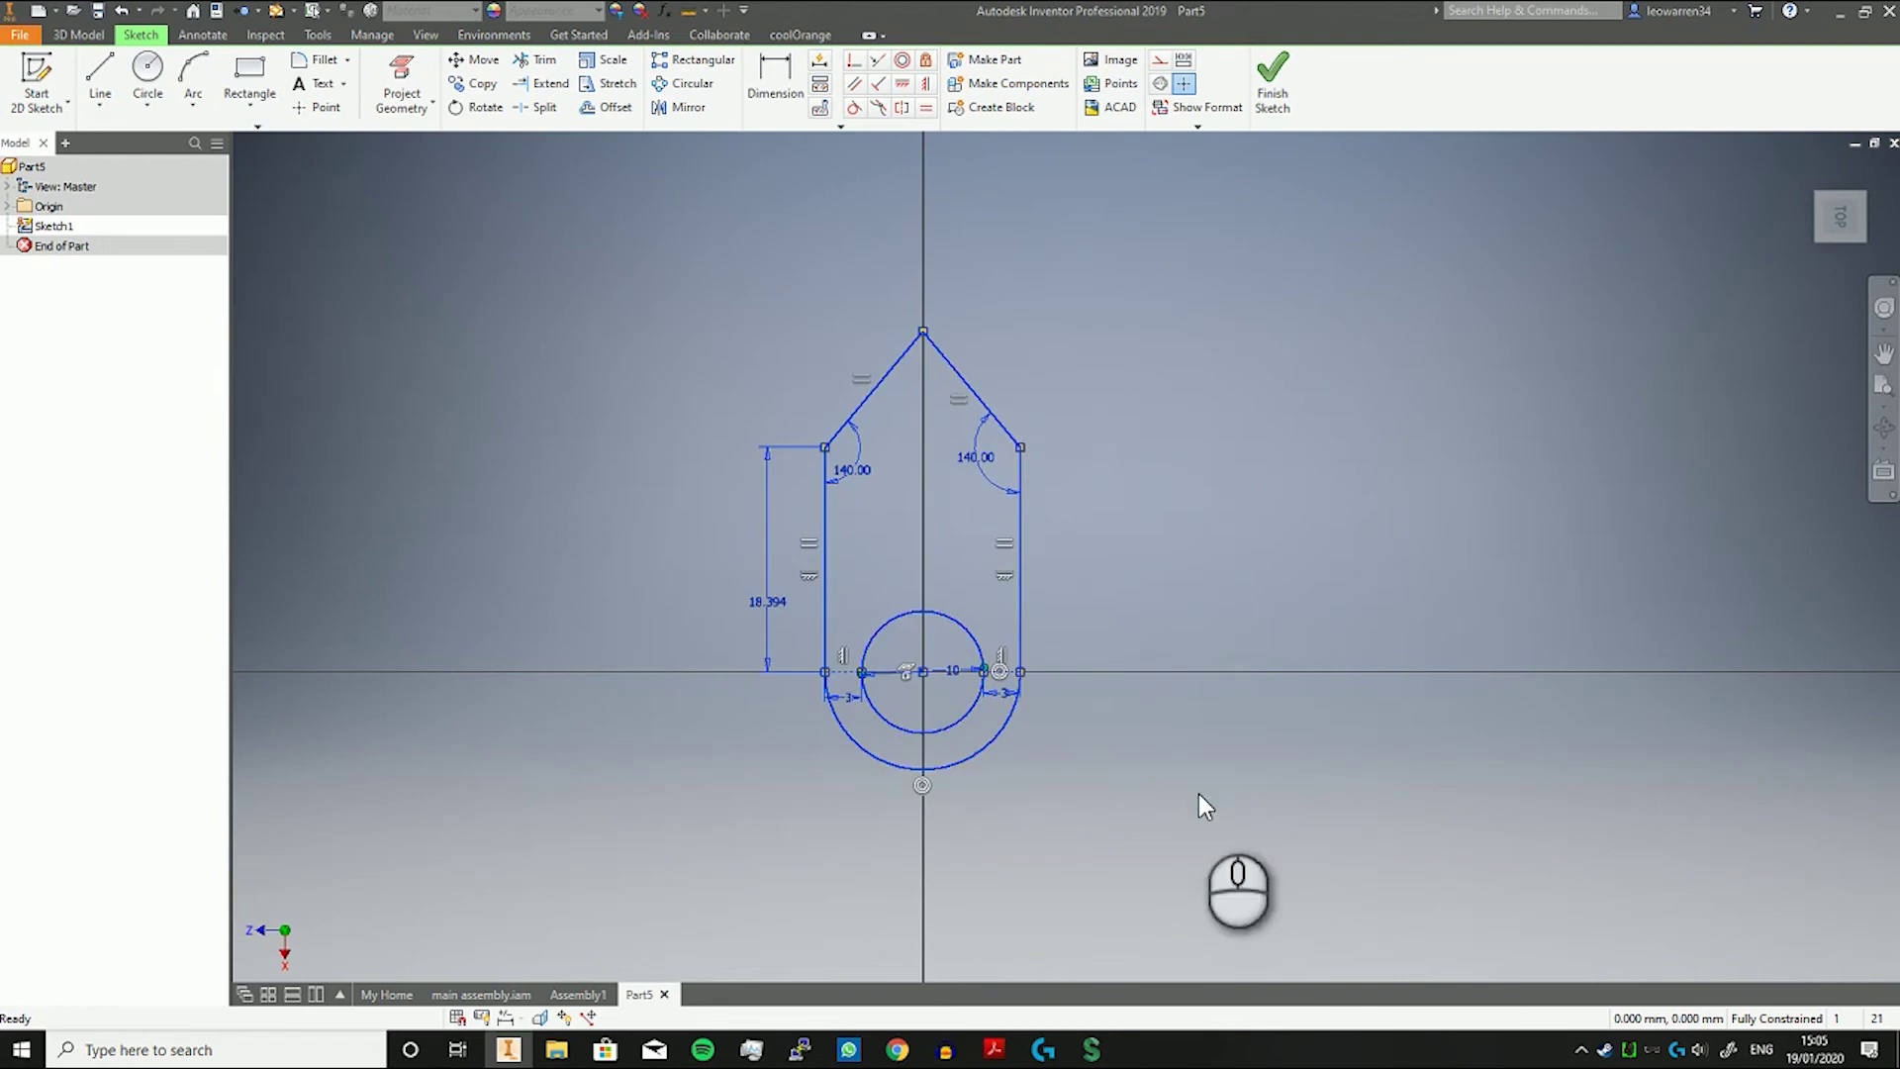
click(819, 61)
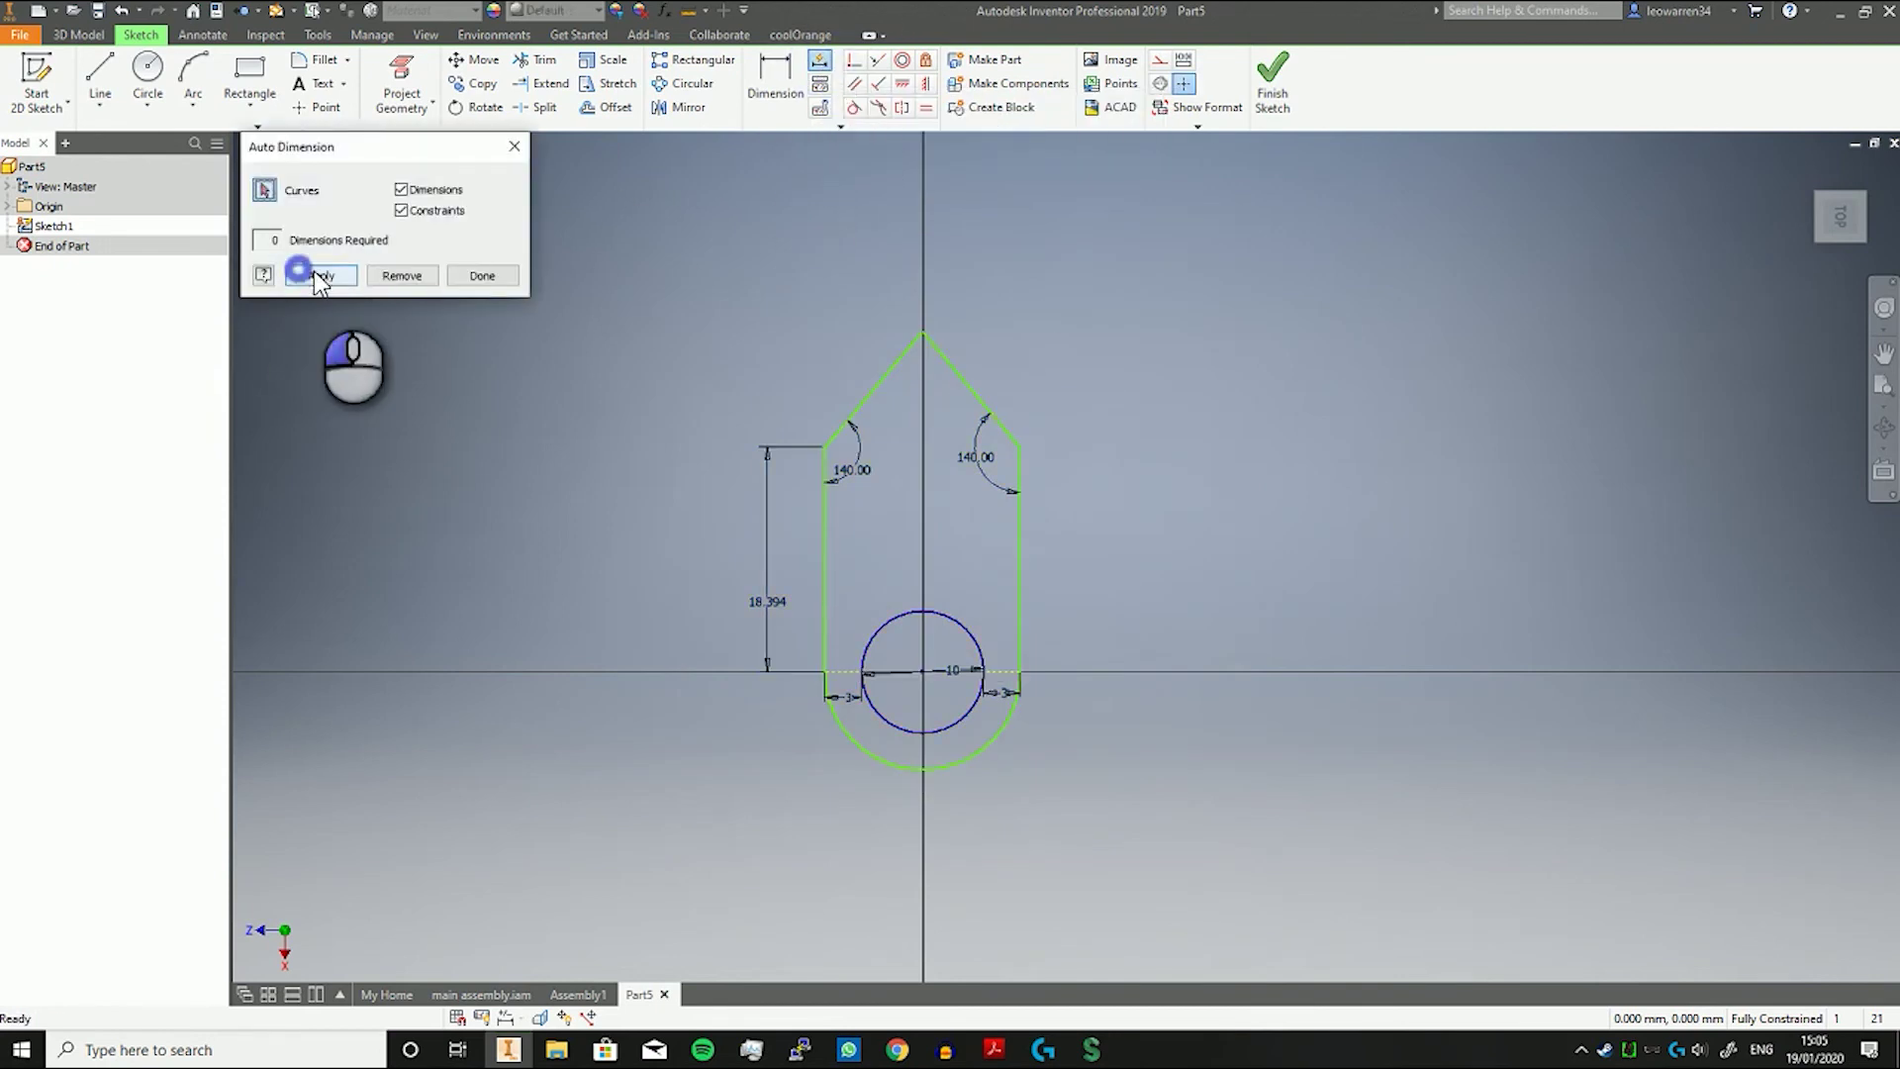
click(513, 146)
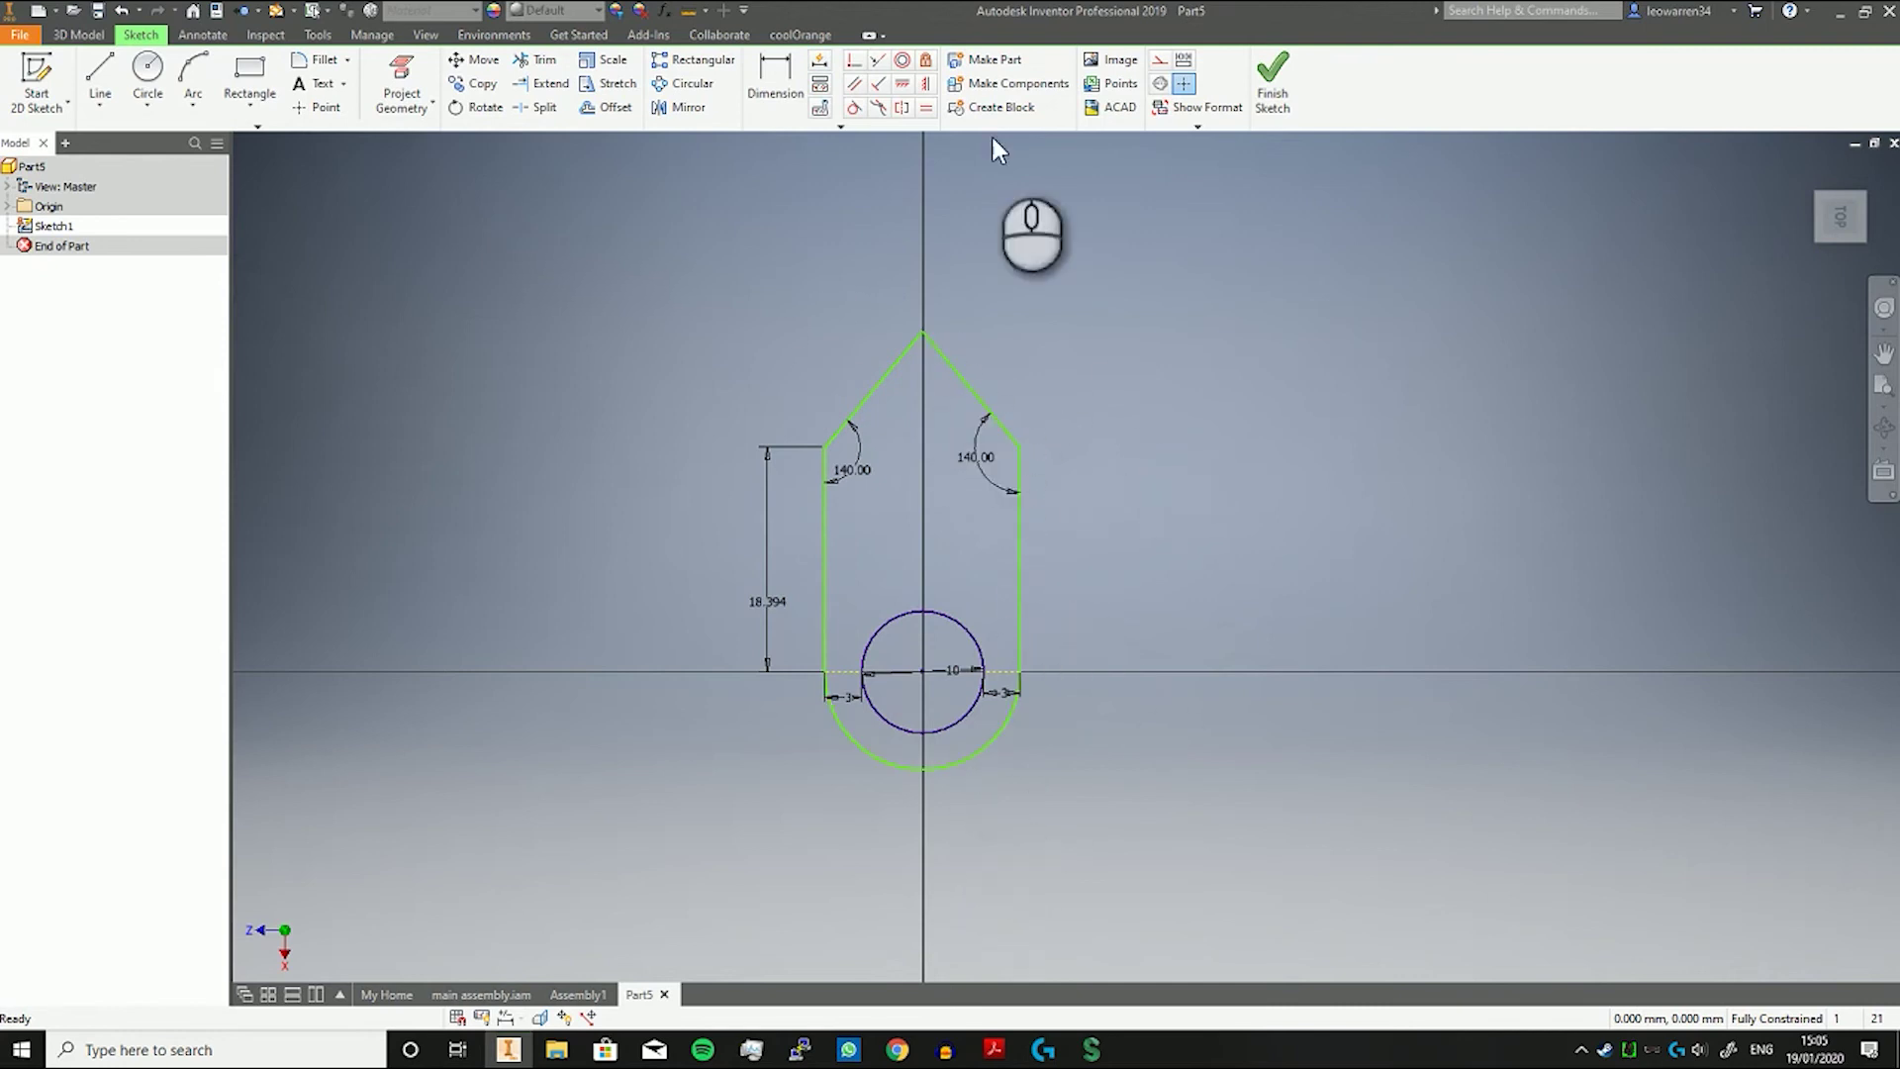
Add a radius dimension to the bottom arc, accepted as a driven (7.982) reference.
click(775, 69)
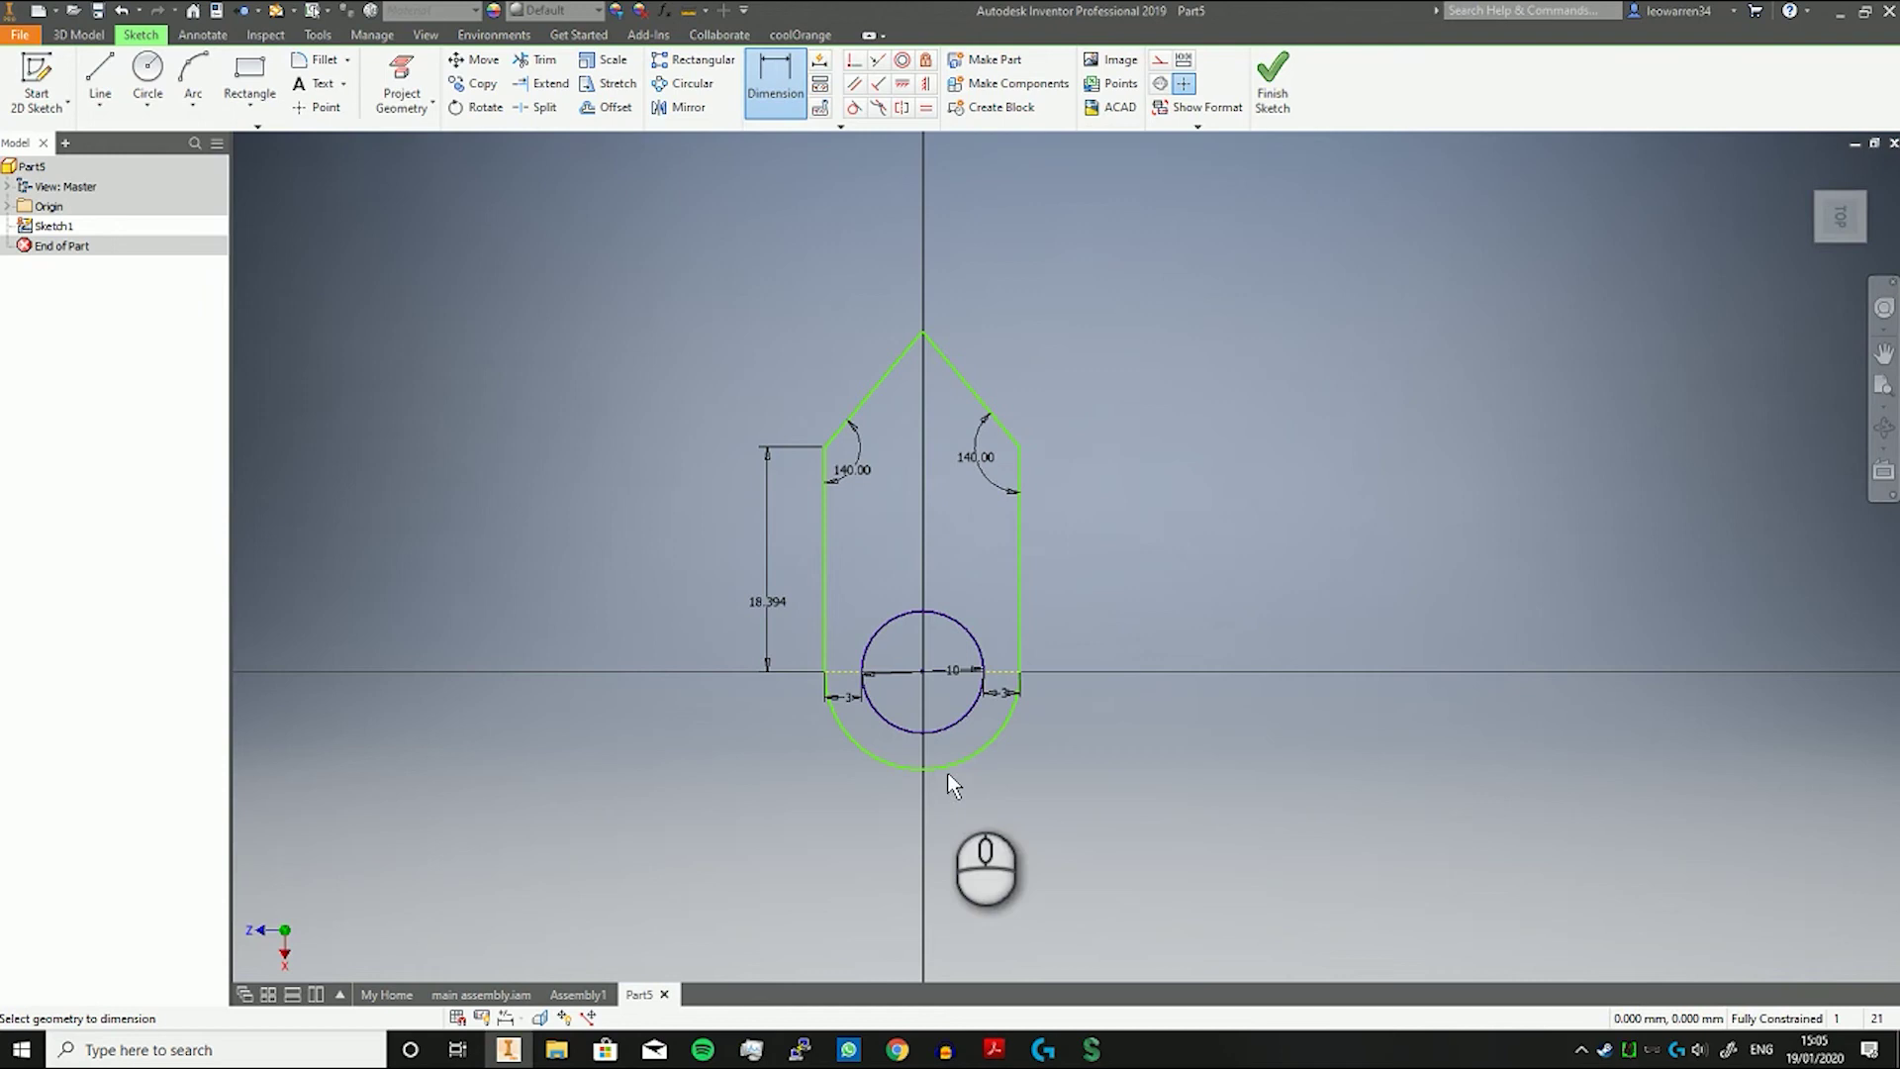
click(947, 772)
click(1021, 819)
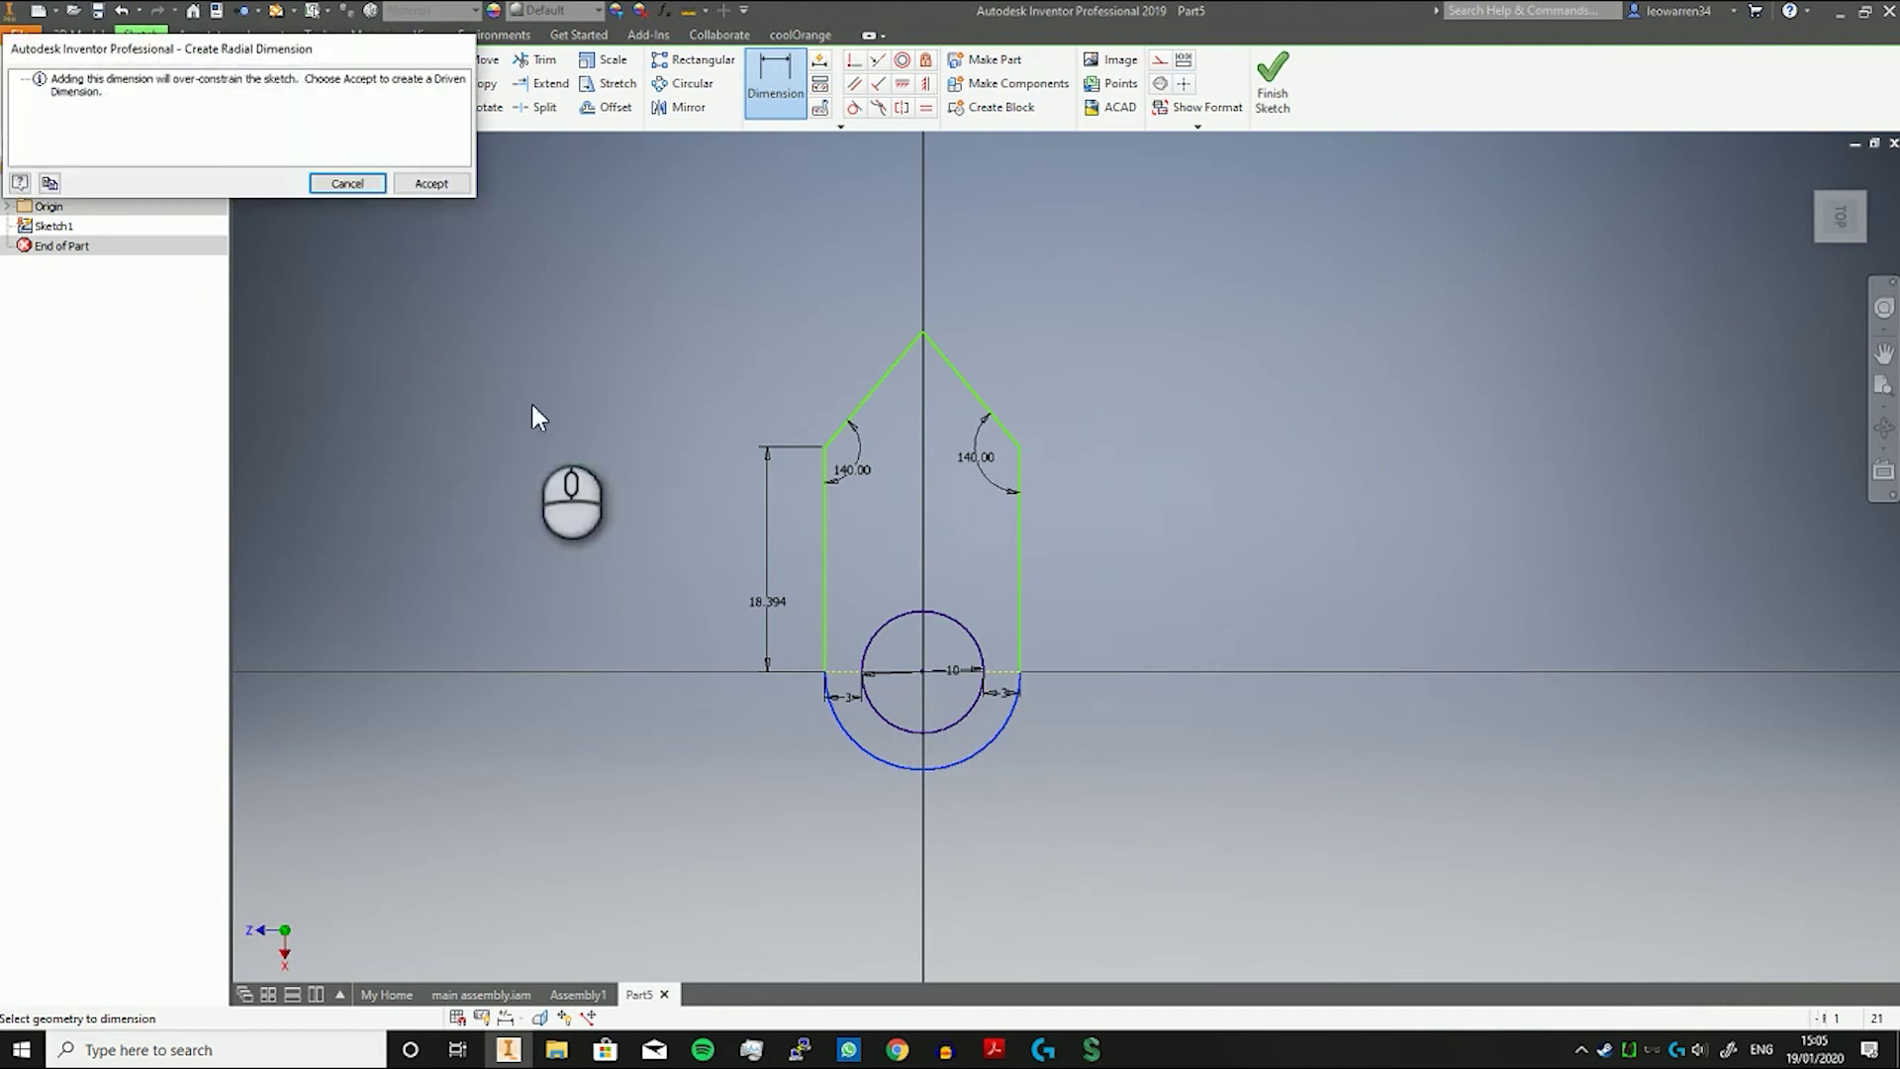
click(425, 181)
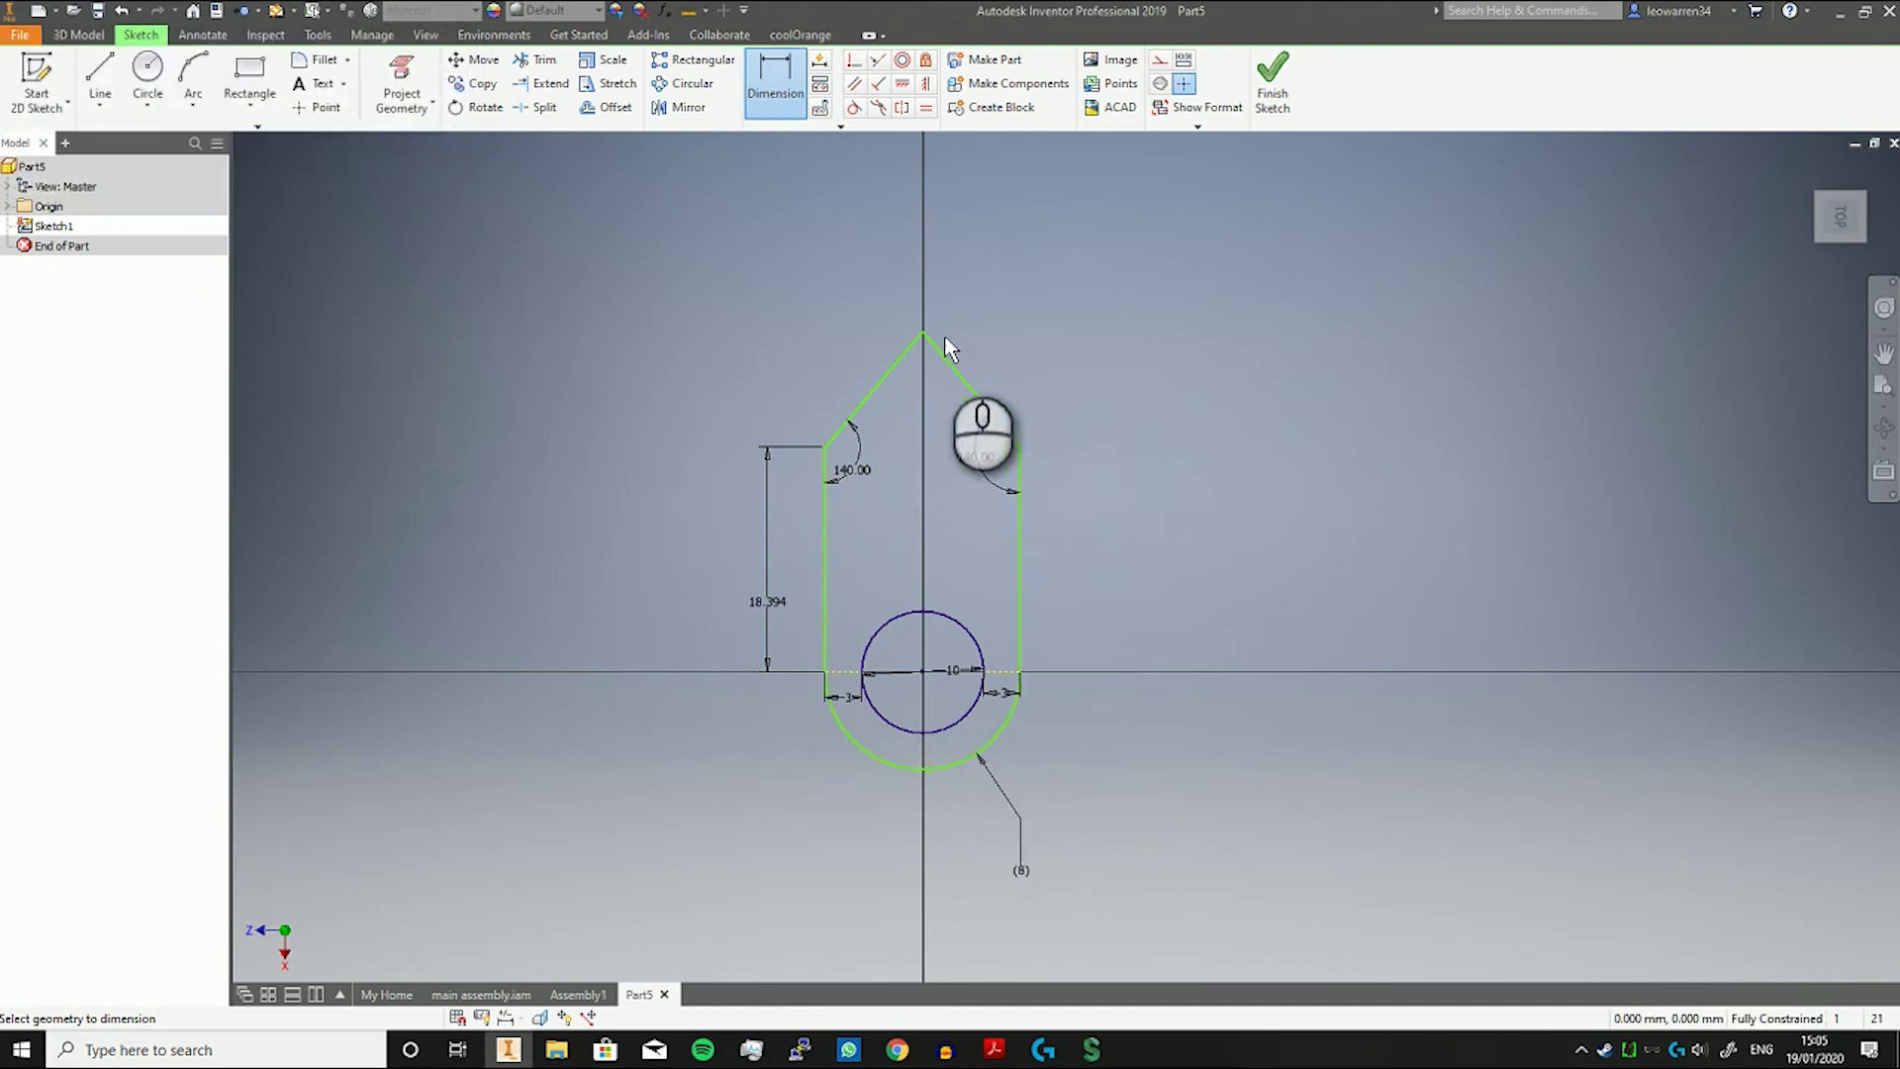
Change the left shoulder angle from 140° to 150°, then check the exam objectives PDF.
double_click(856, 467)
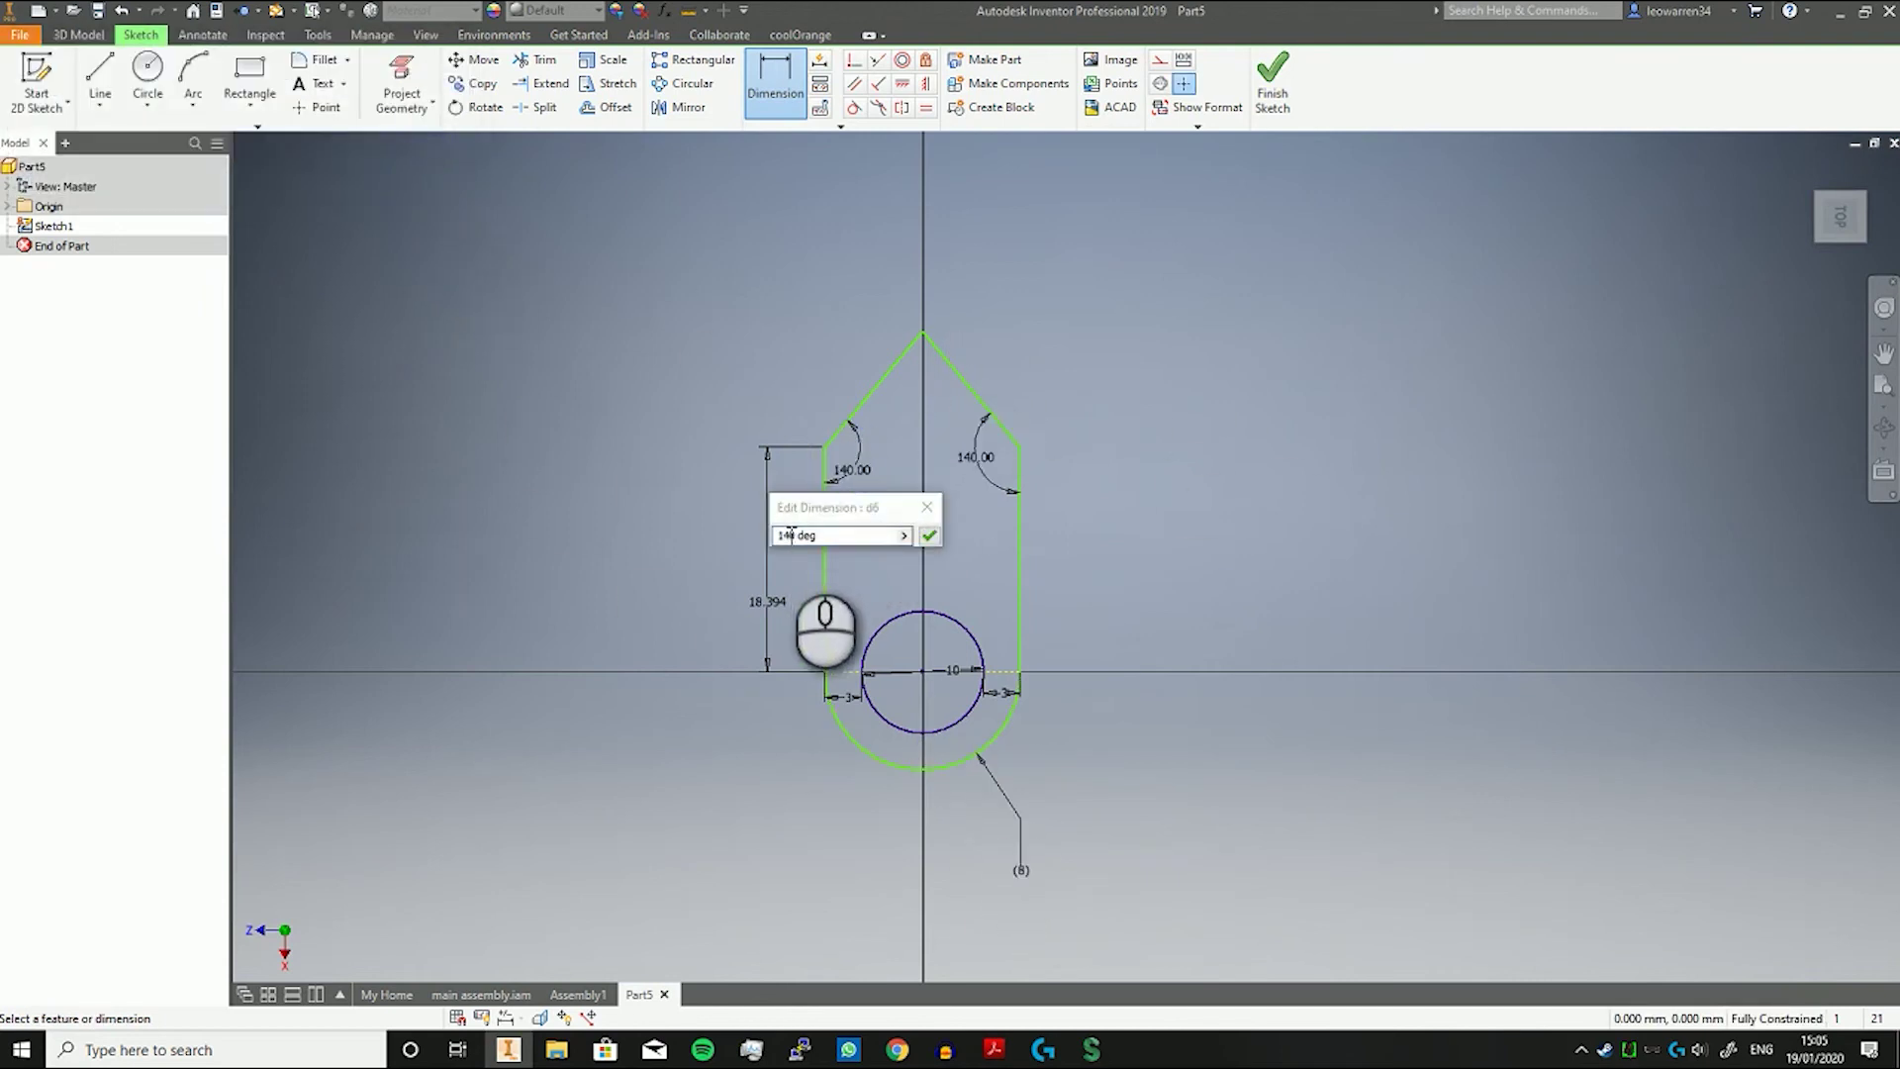
click(788, 535)
key(BackSpace)
text(5)
key(Return)
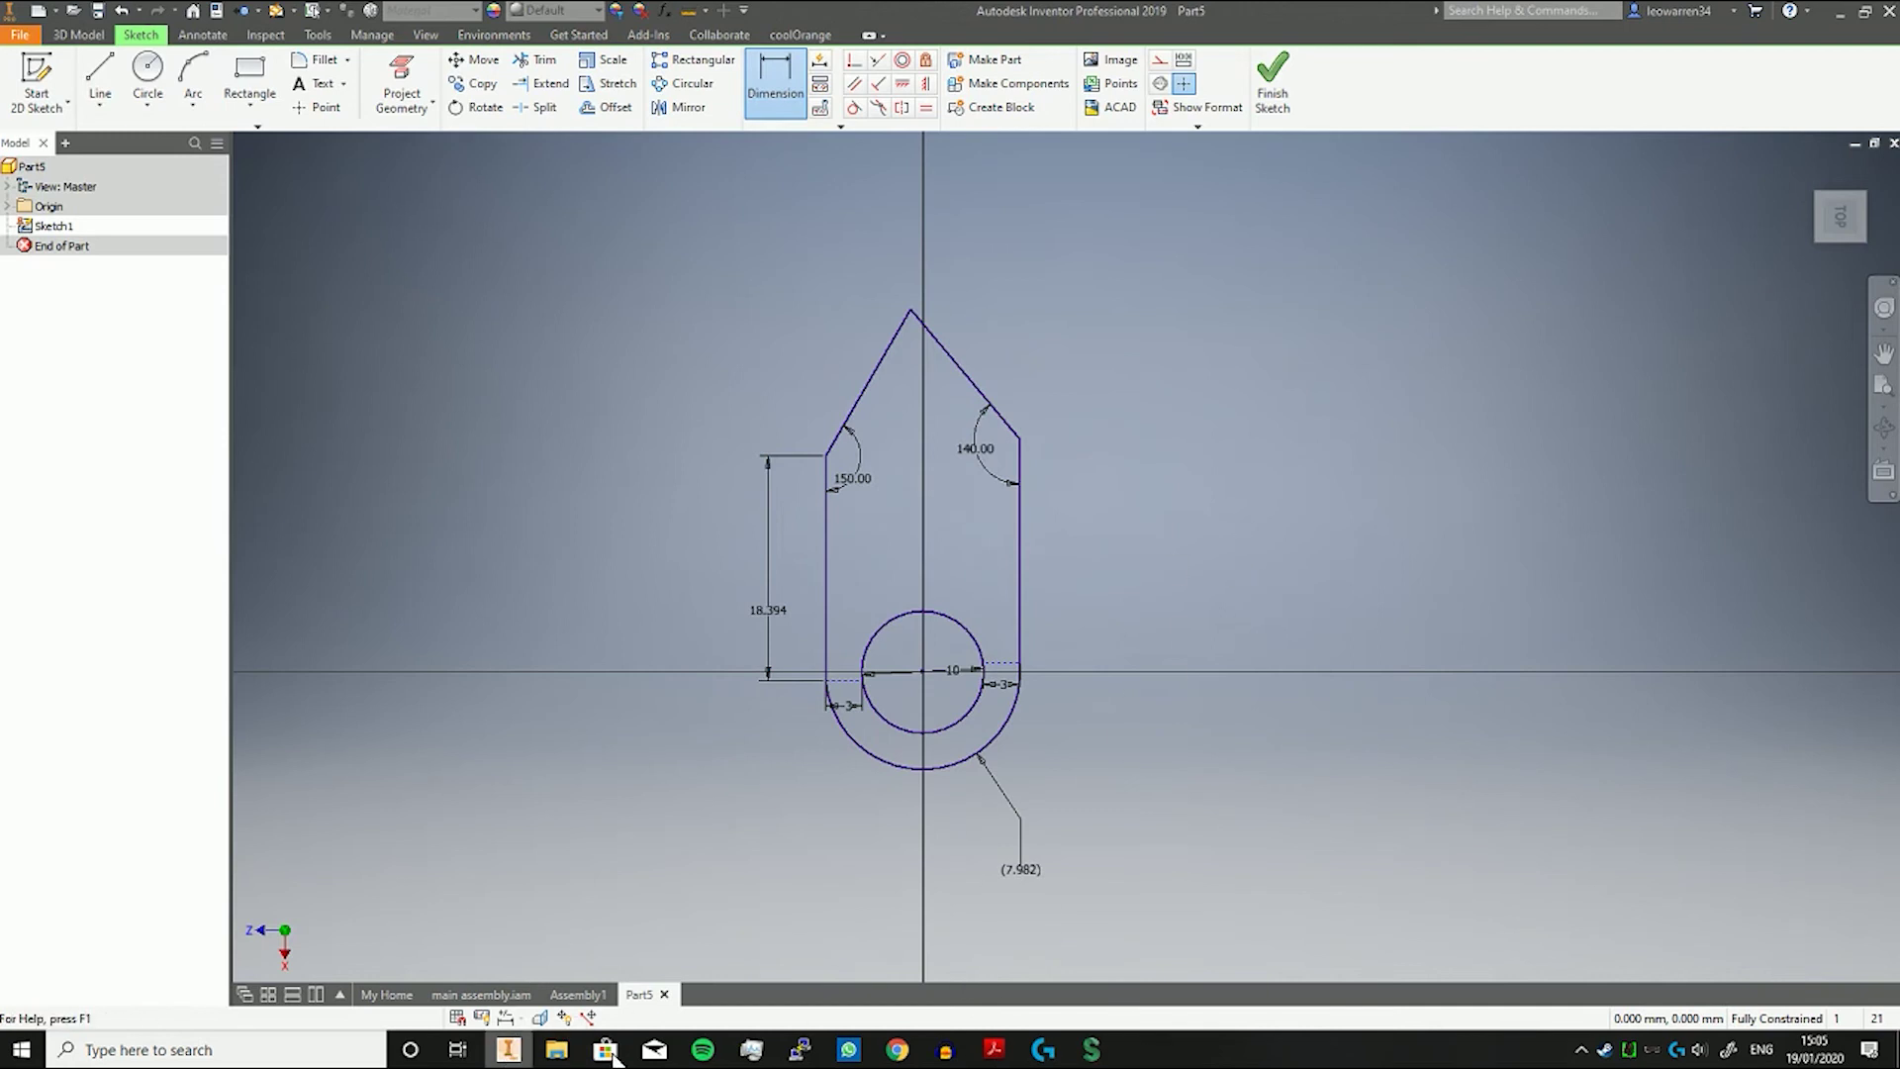
click(992, 1050)
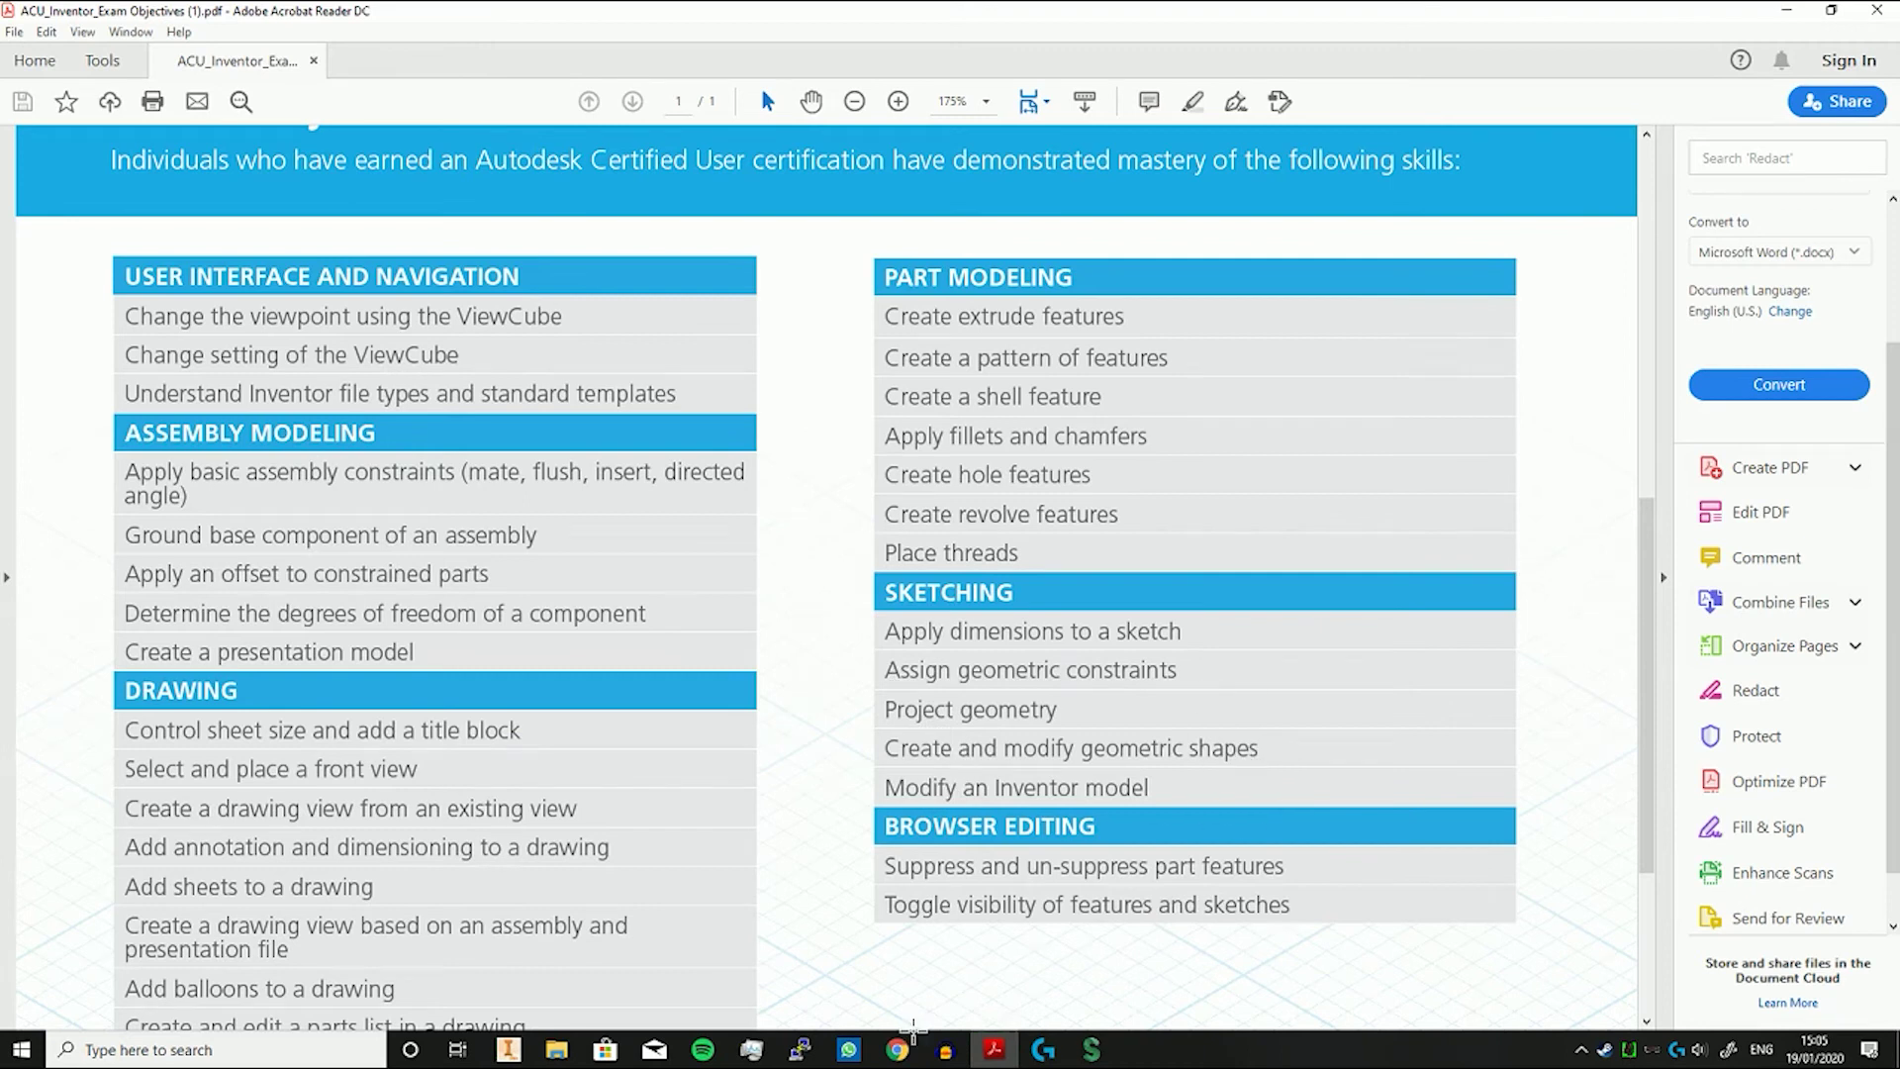
click(508, 1050)
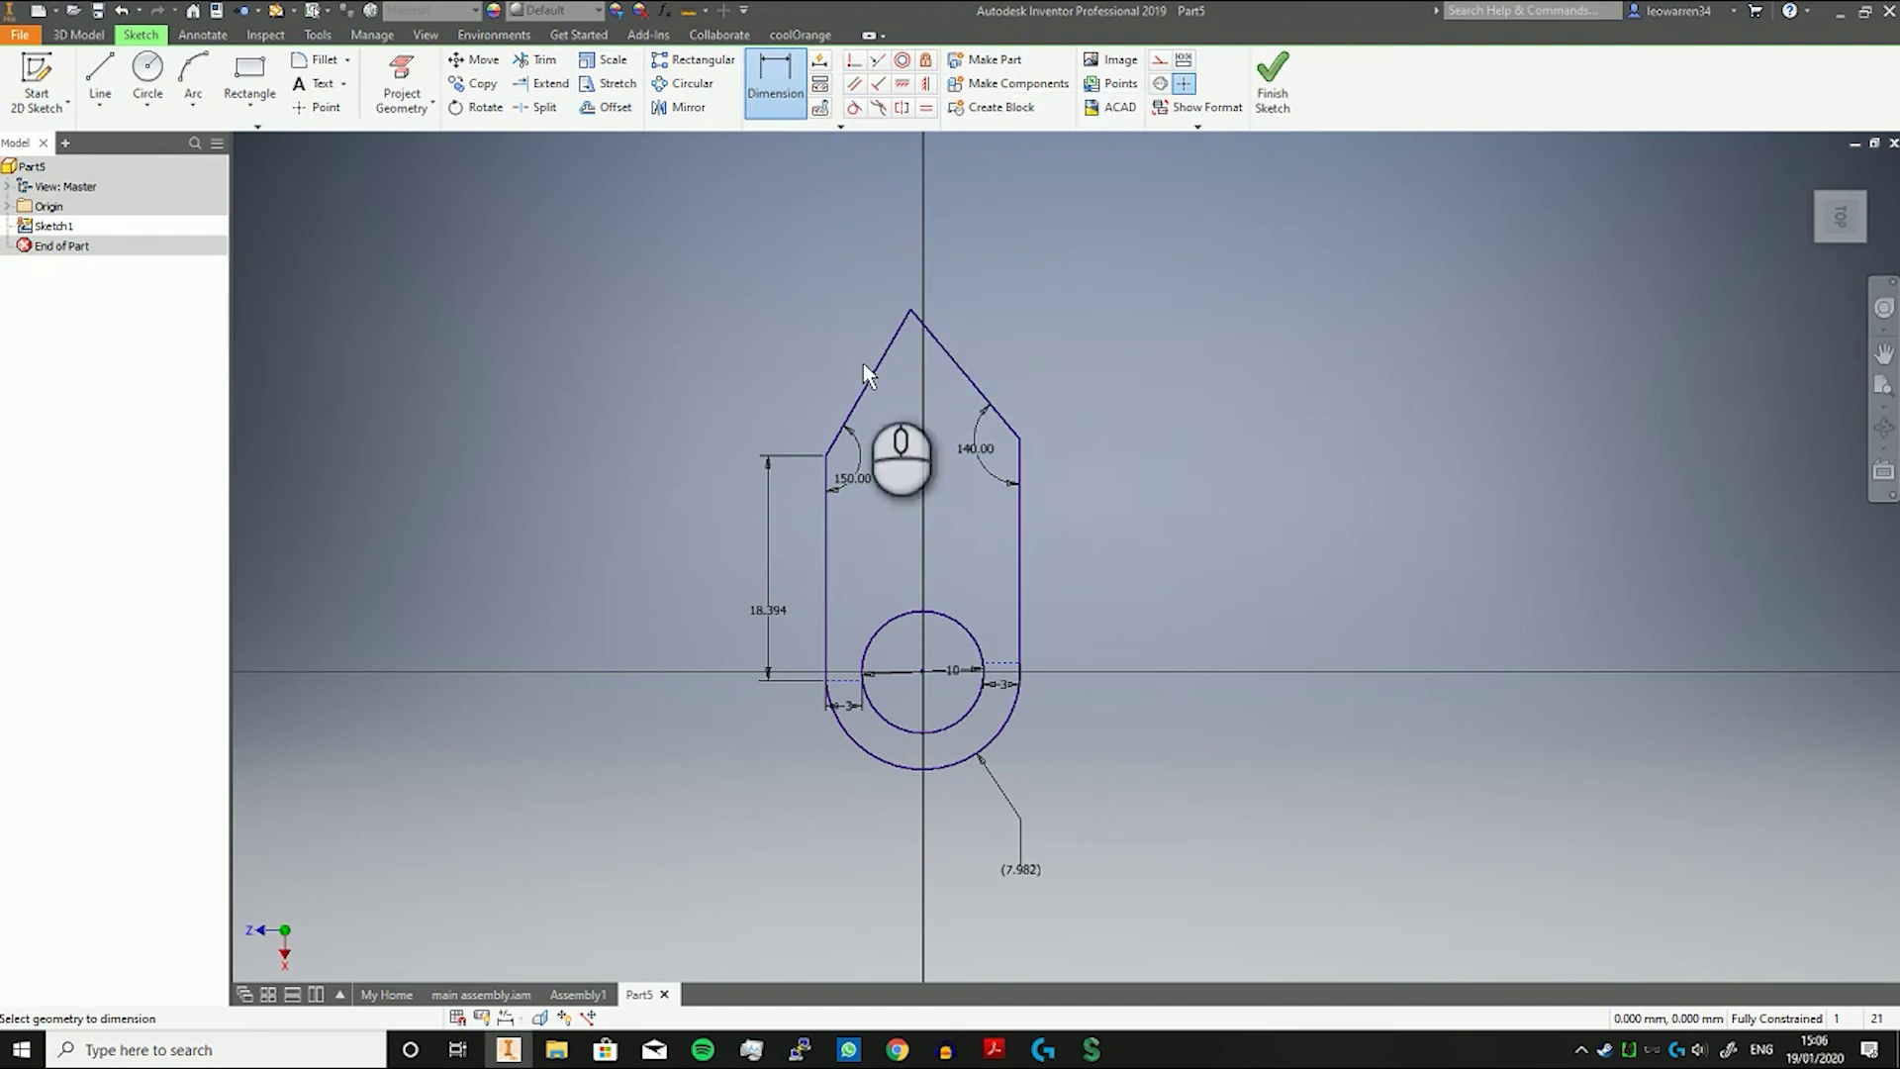
Start a dimension on the right vertical line and cancel it, leaving the sketch unchanged.
click(815, 531)
right_click(1051, 548)
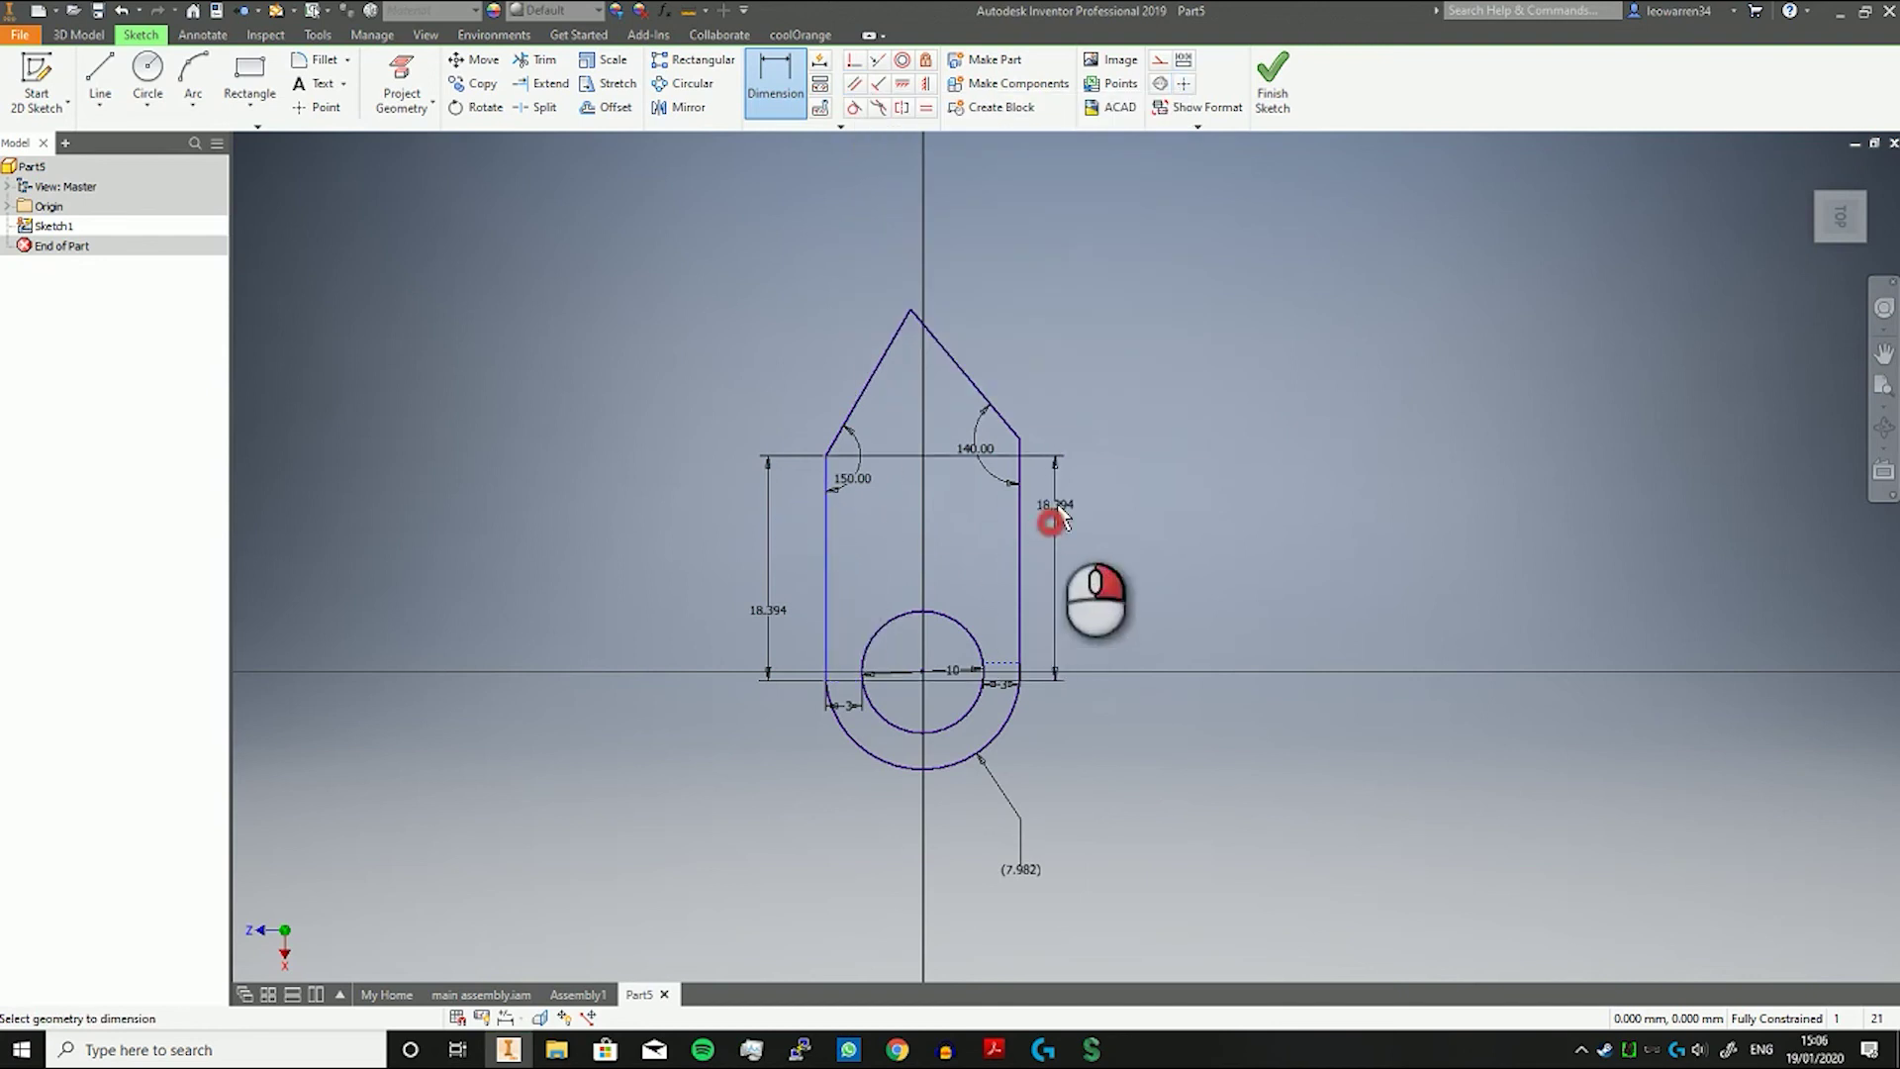
click(986, 513)
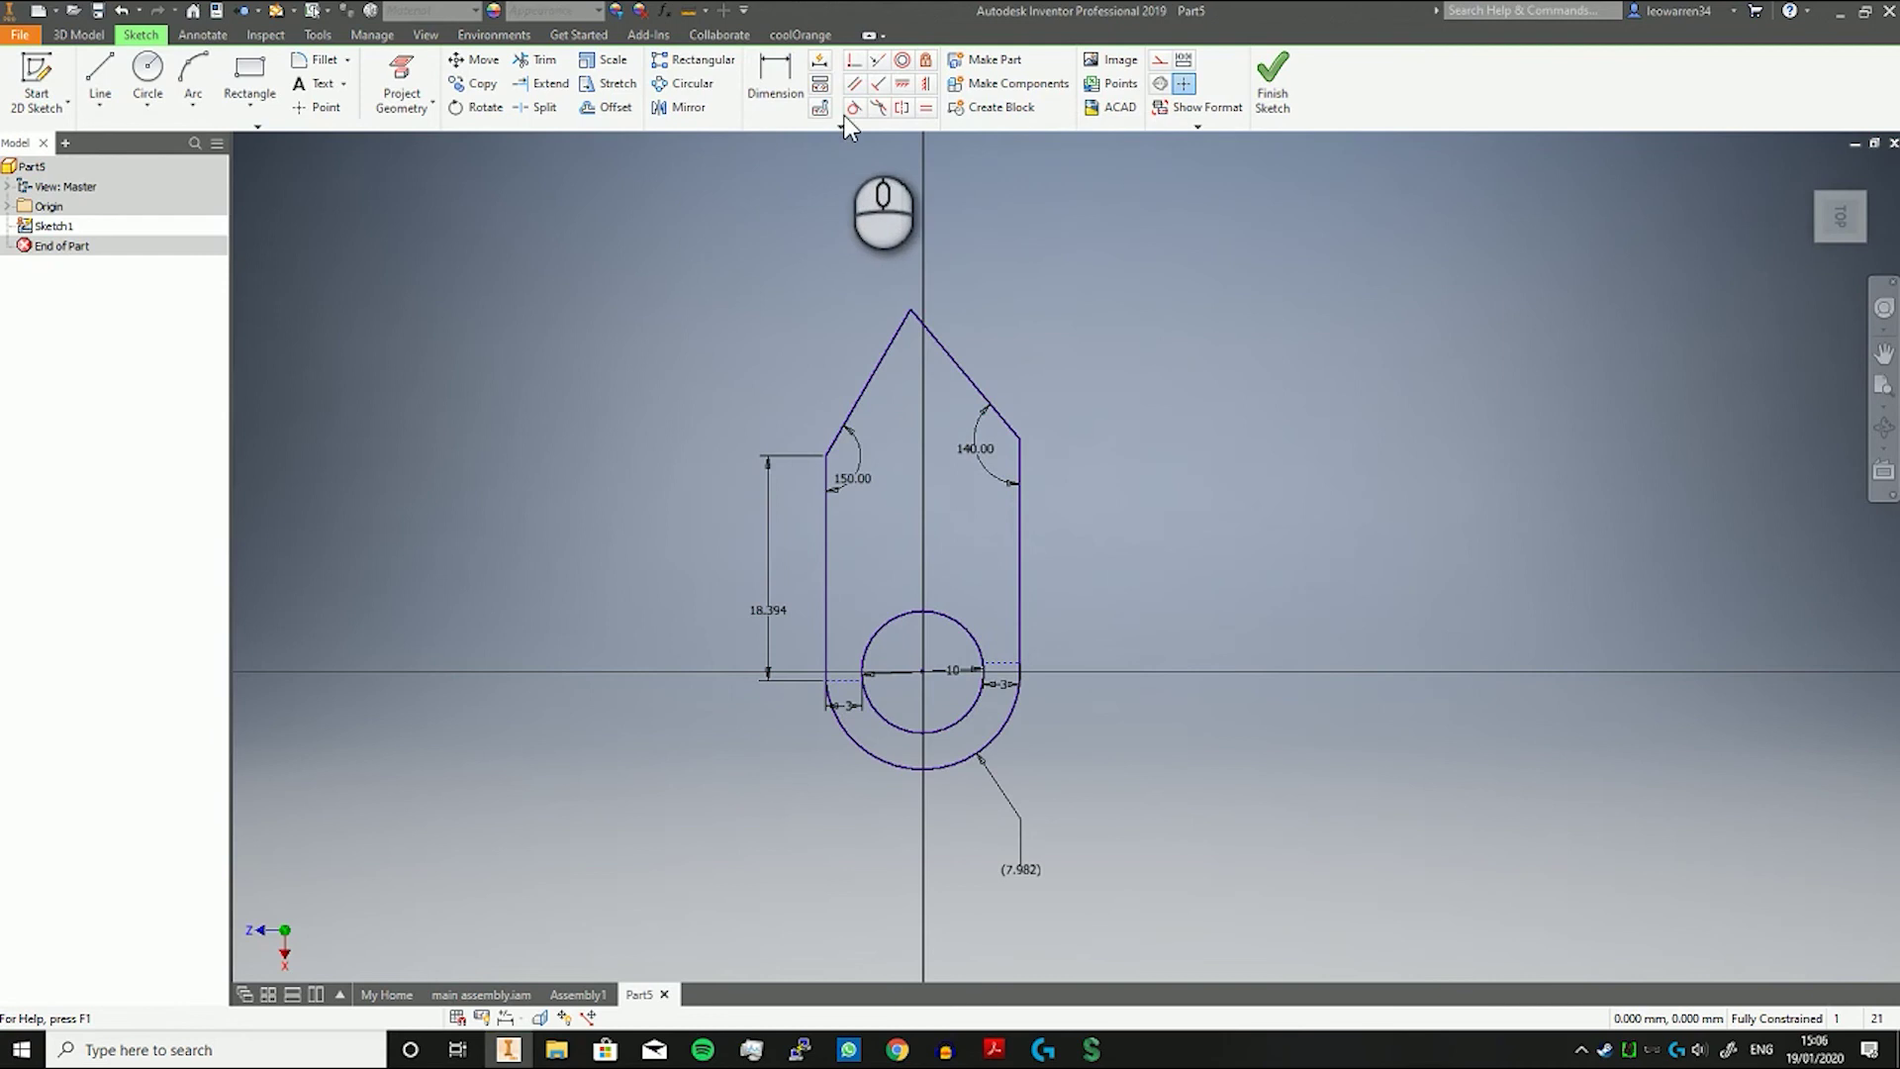
click(147, 69)
click(1123, 436)
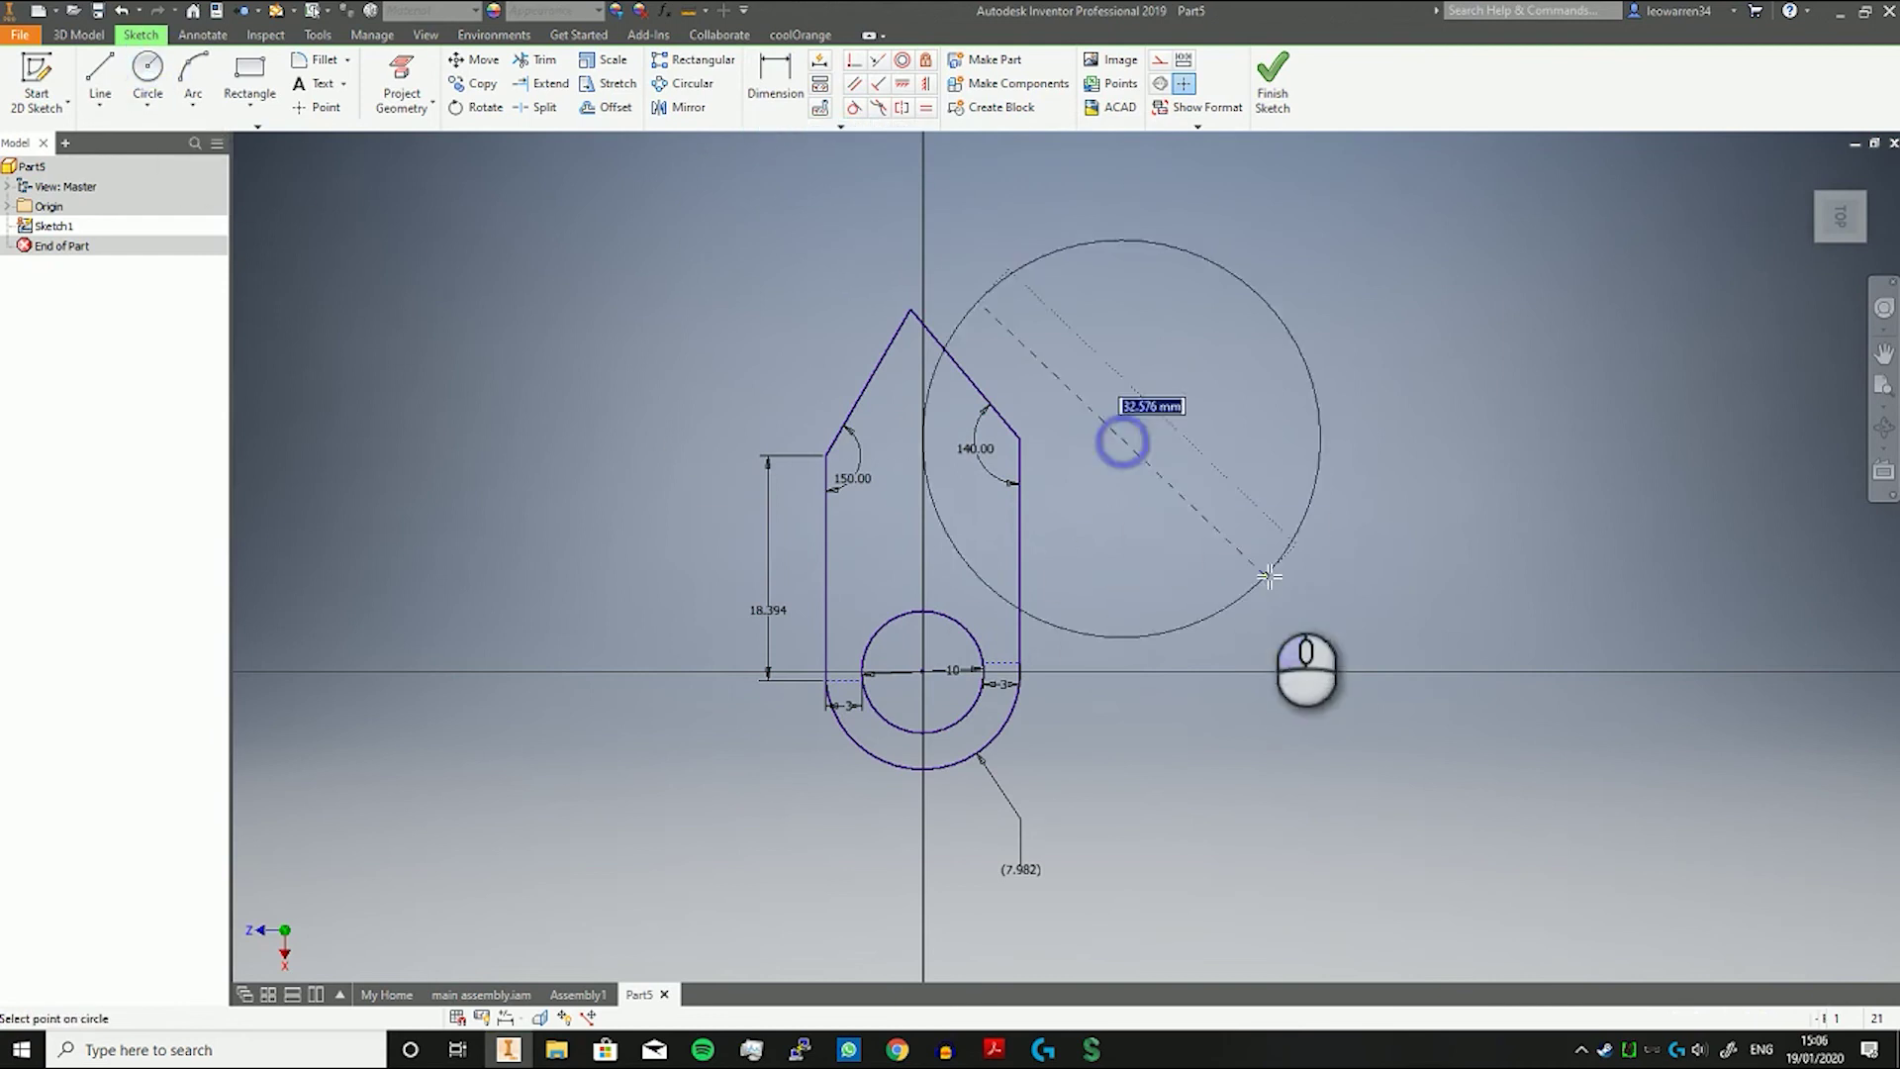
click(1182, 438)
right_click(993, 255)
click(1071, 257)
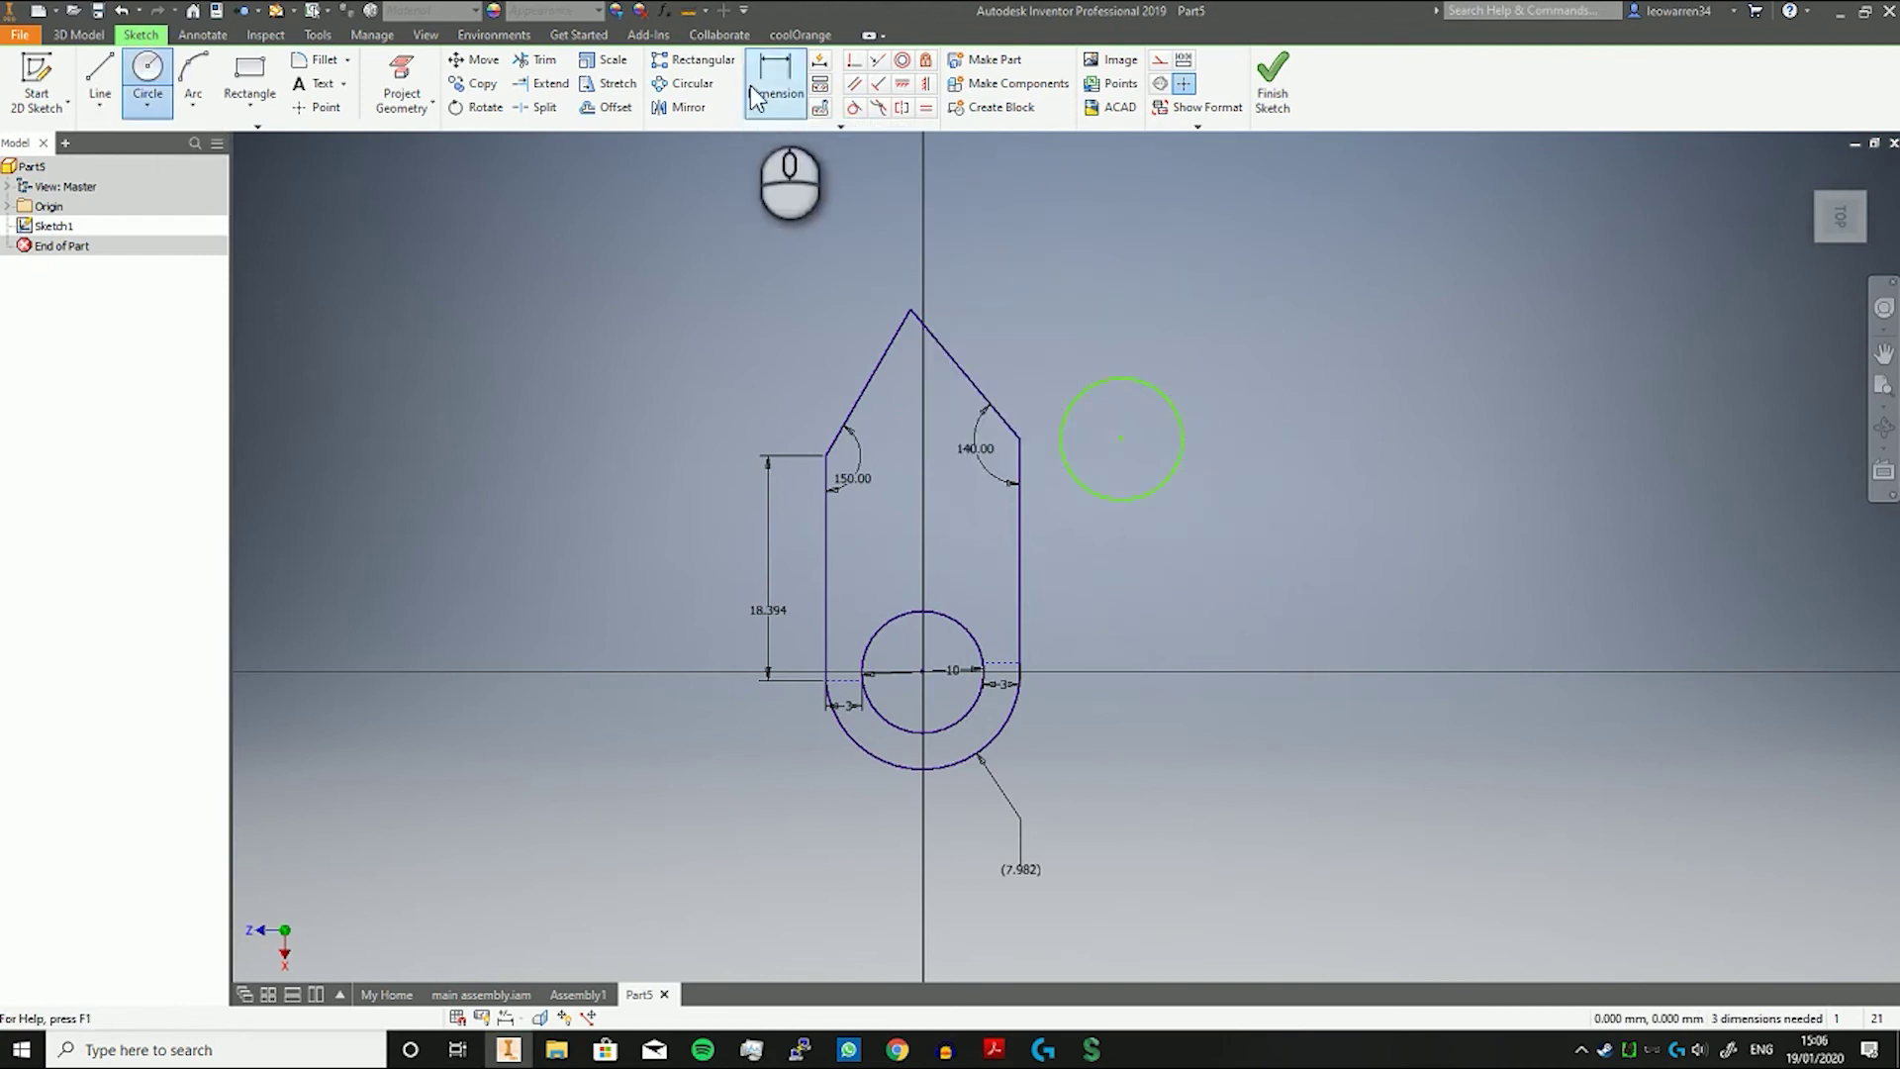
click(854, 107)
click(1071, 426)
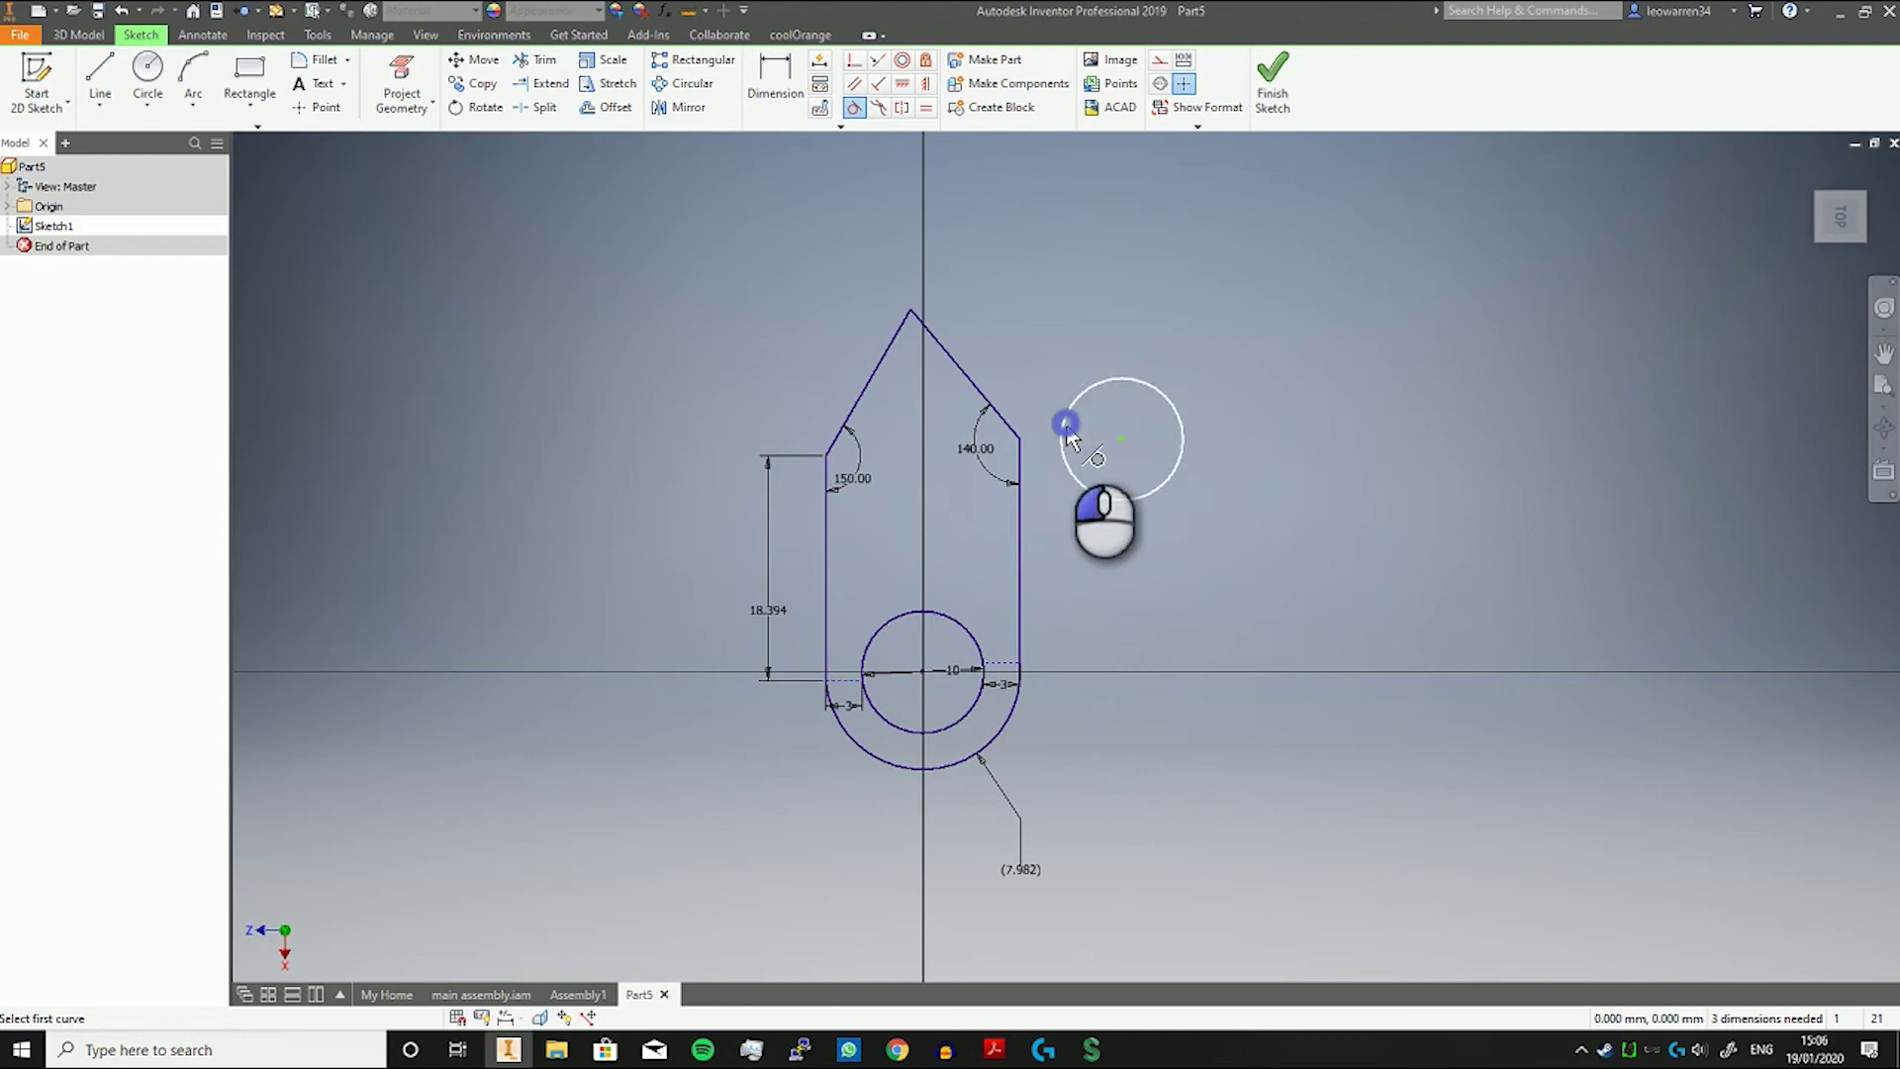
click(1022, 487)
right_click(1212, 361)
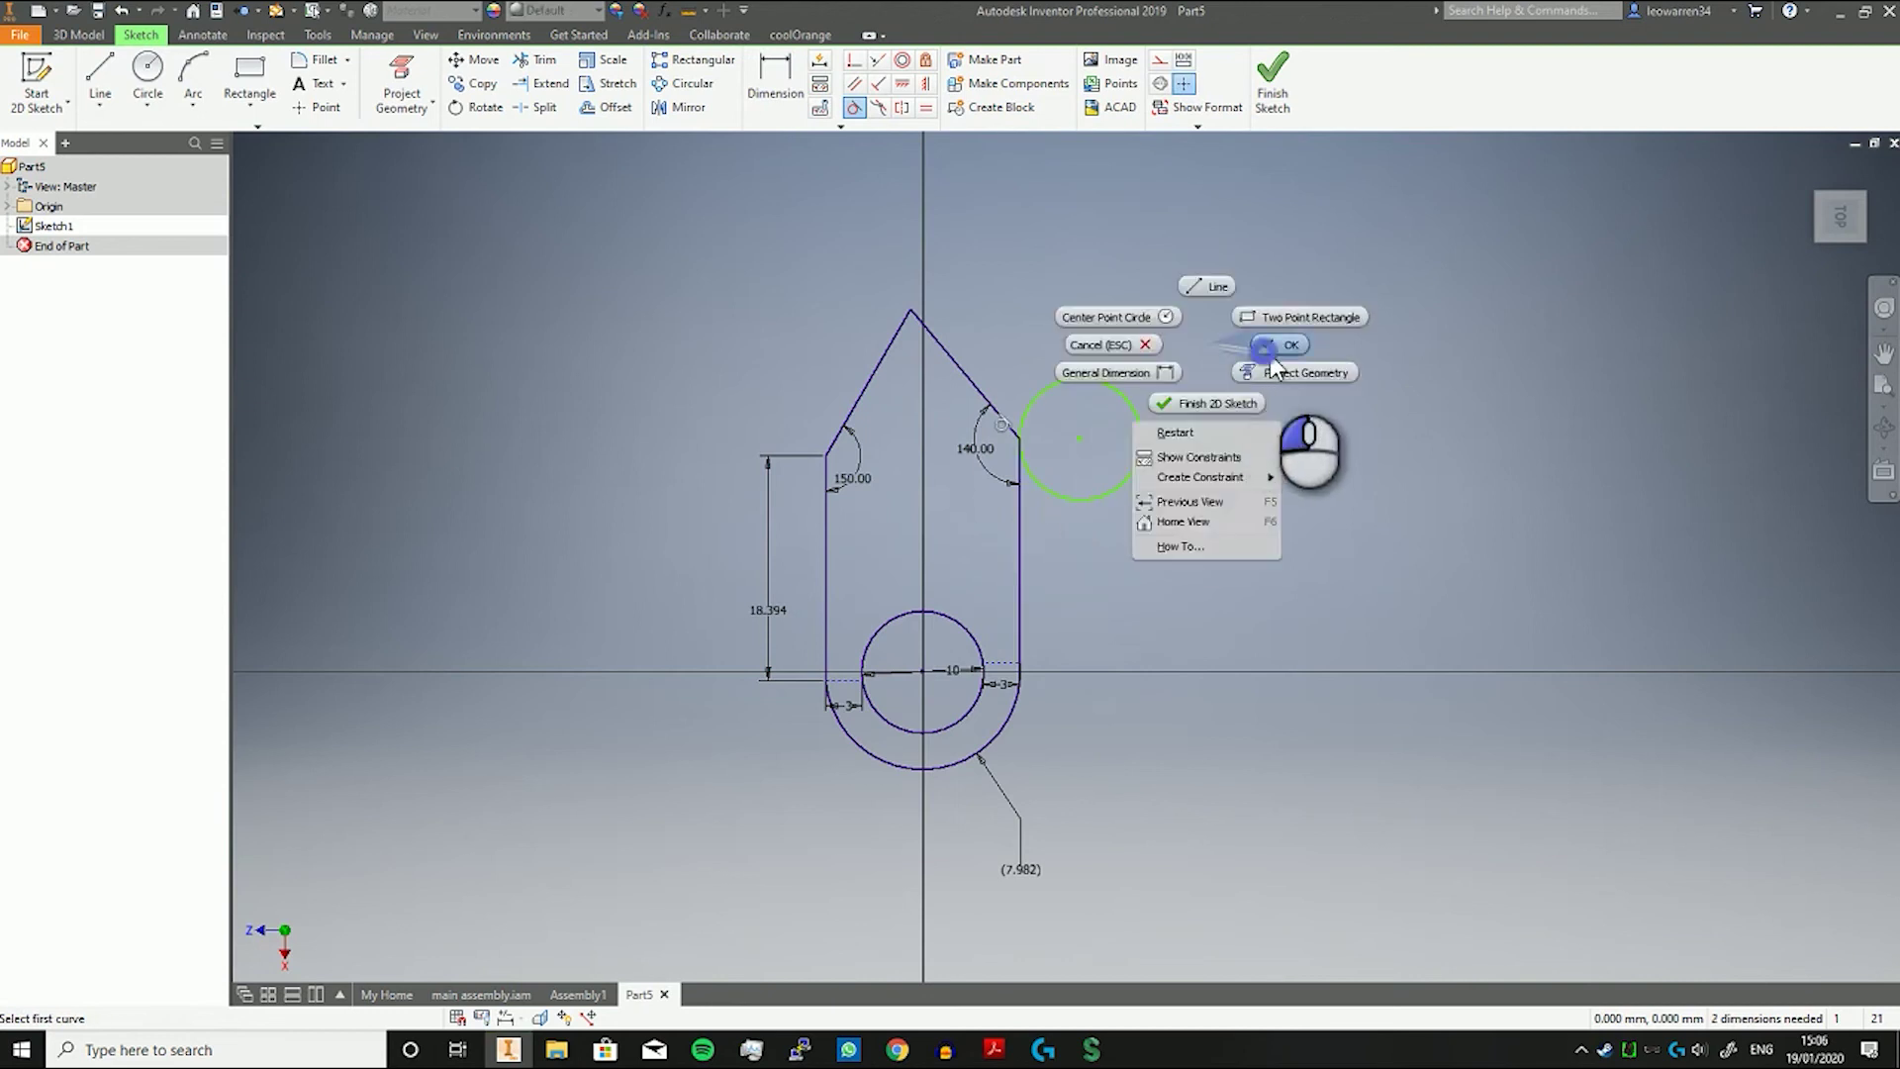
click(1146, 427)
mouse_move(1143, 440)
mouse_down()
mouse_move(1153, 549)
mouse_move(1142, 446)
mouse_up()
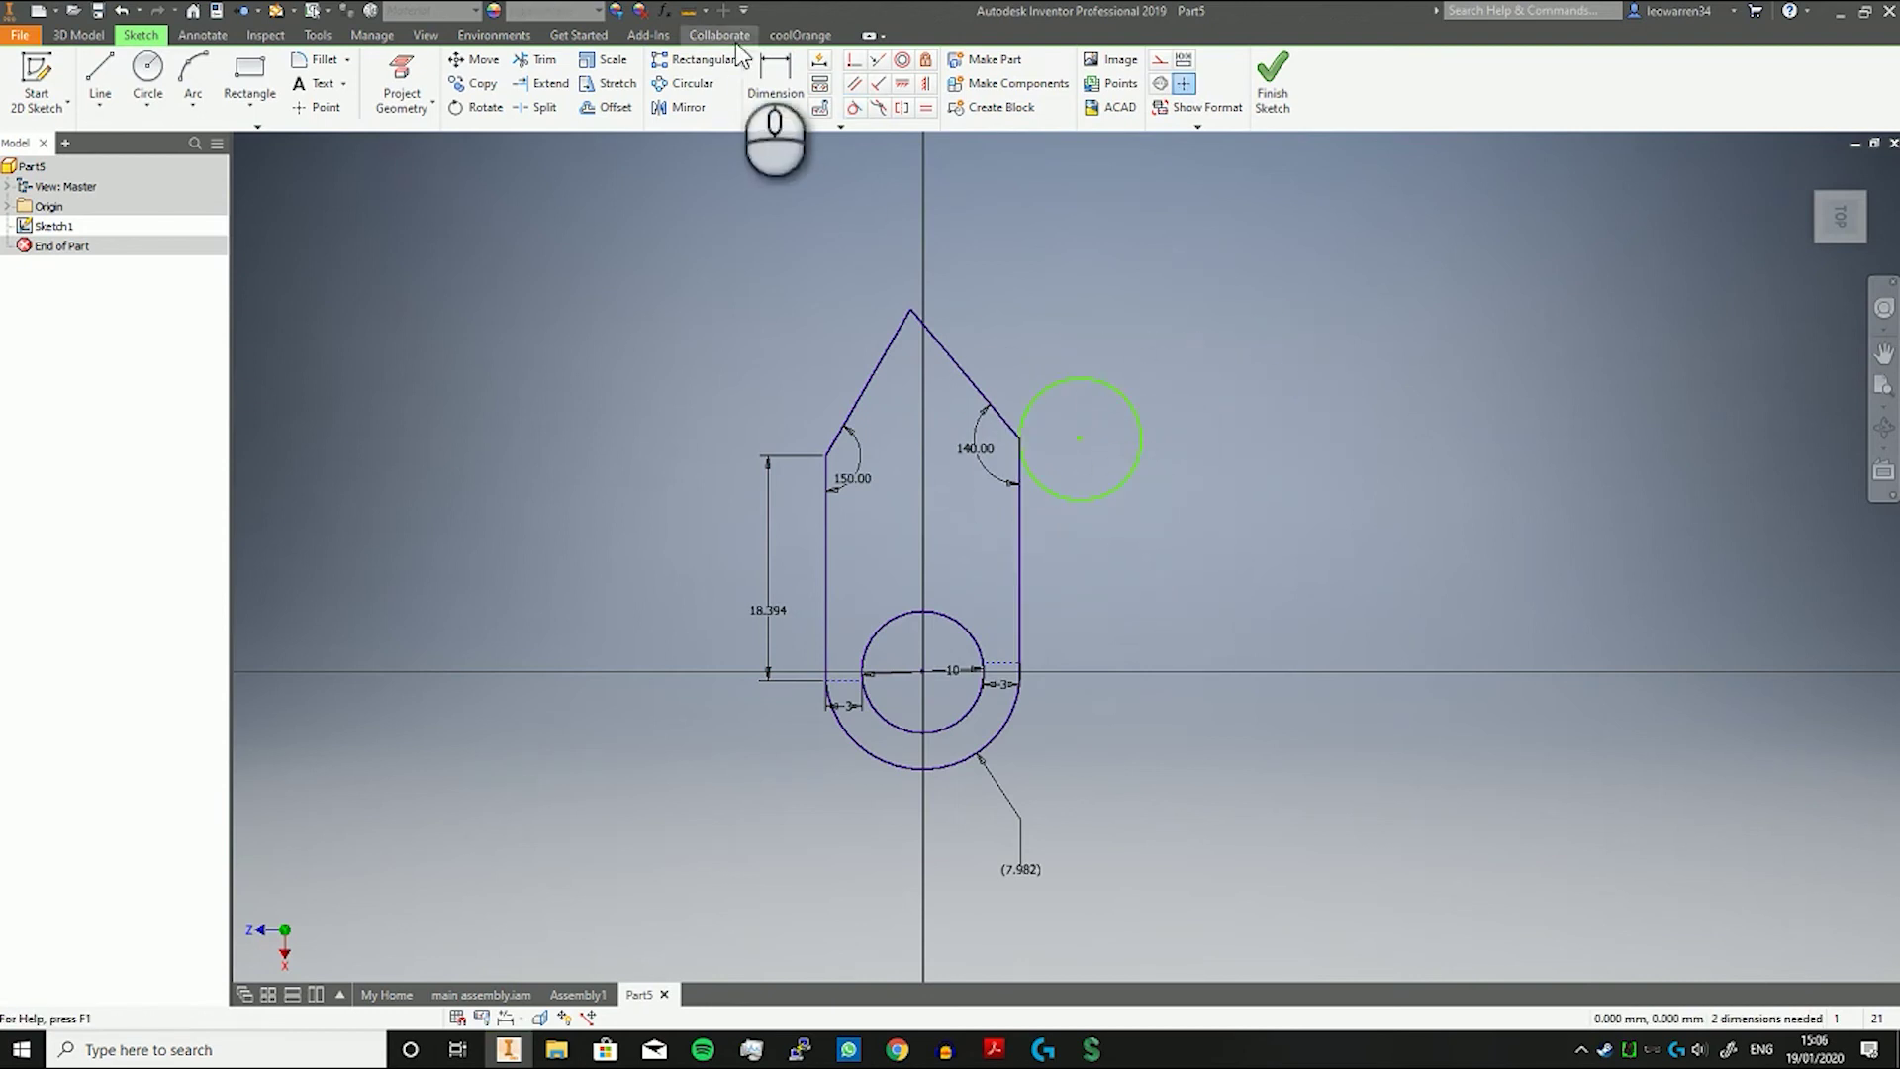
click(775, 75)
click(1121, 394)
click(1176, 374)
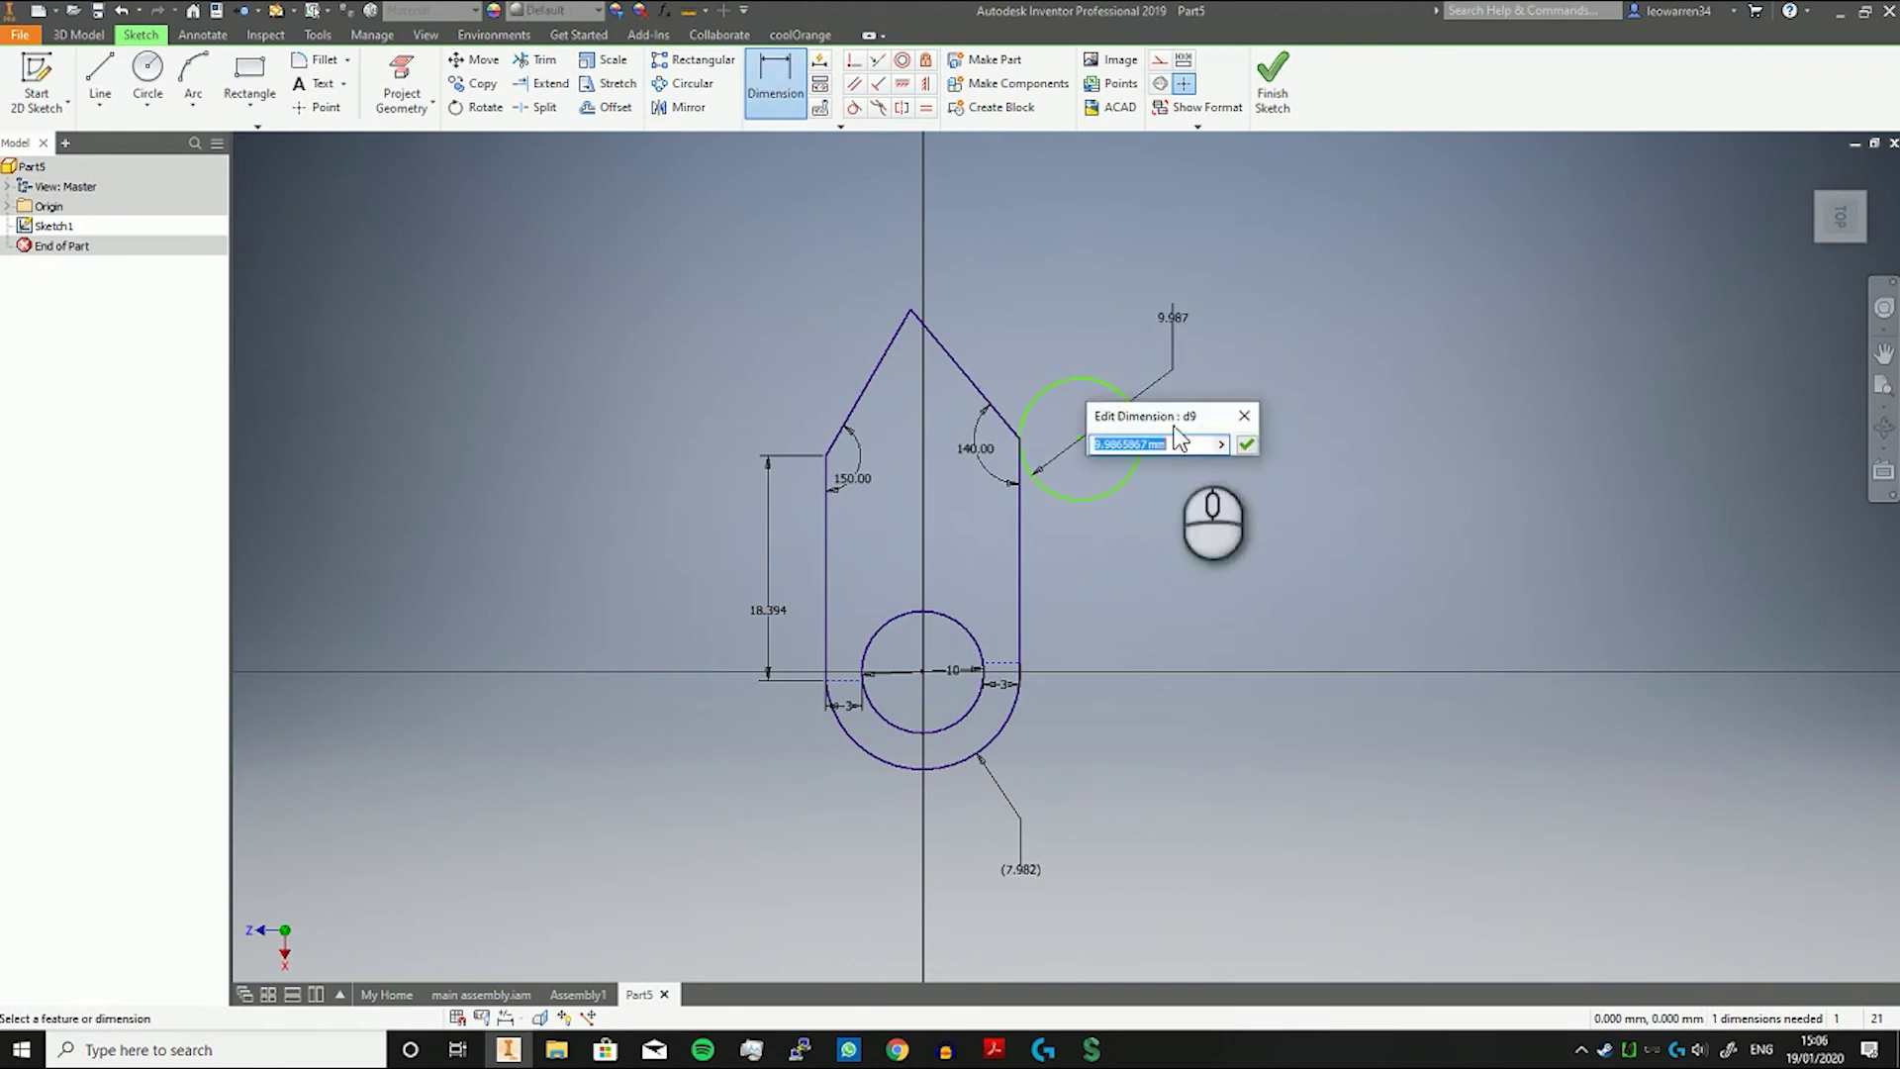
click(1240, 418)
click(1117, 492)
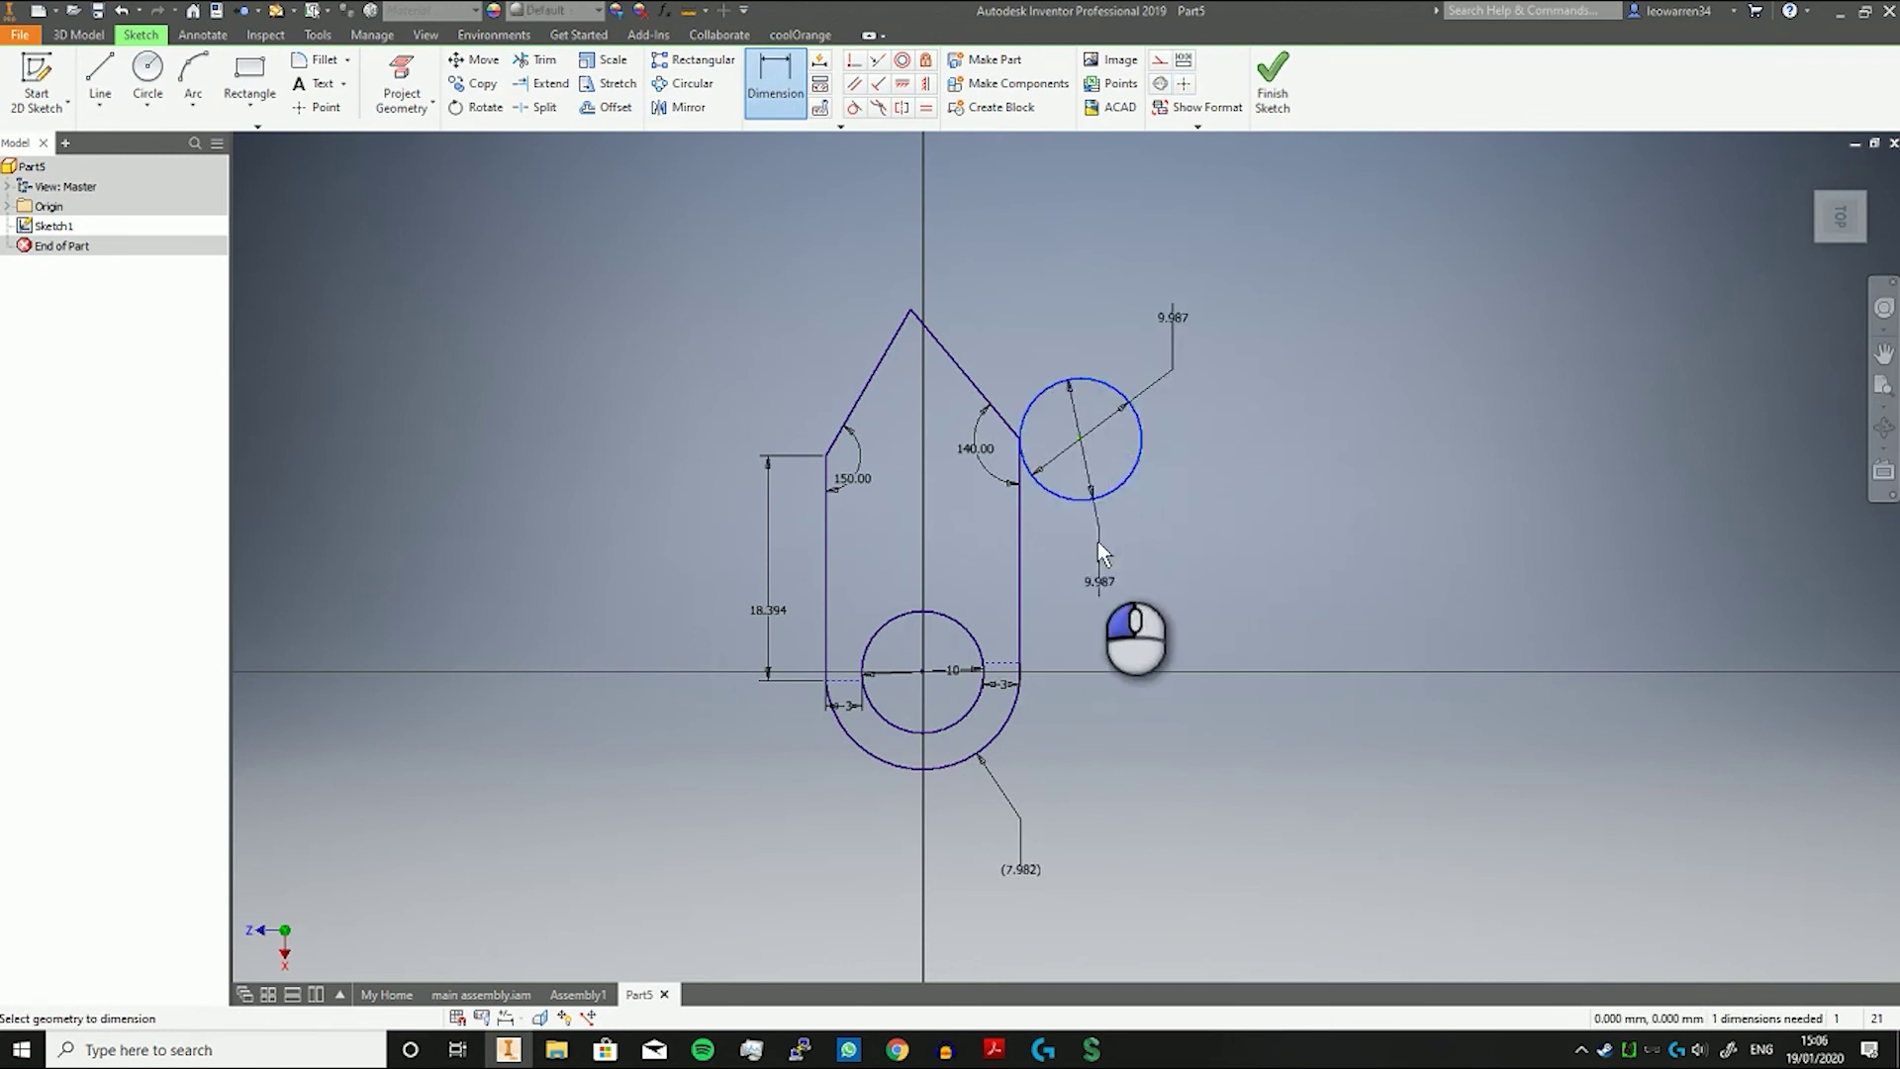
right_click(1185, 398)
click(1122, 395)
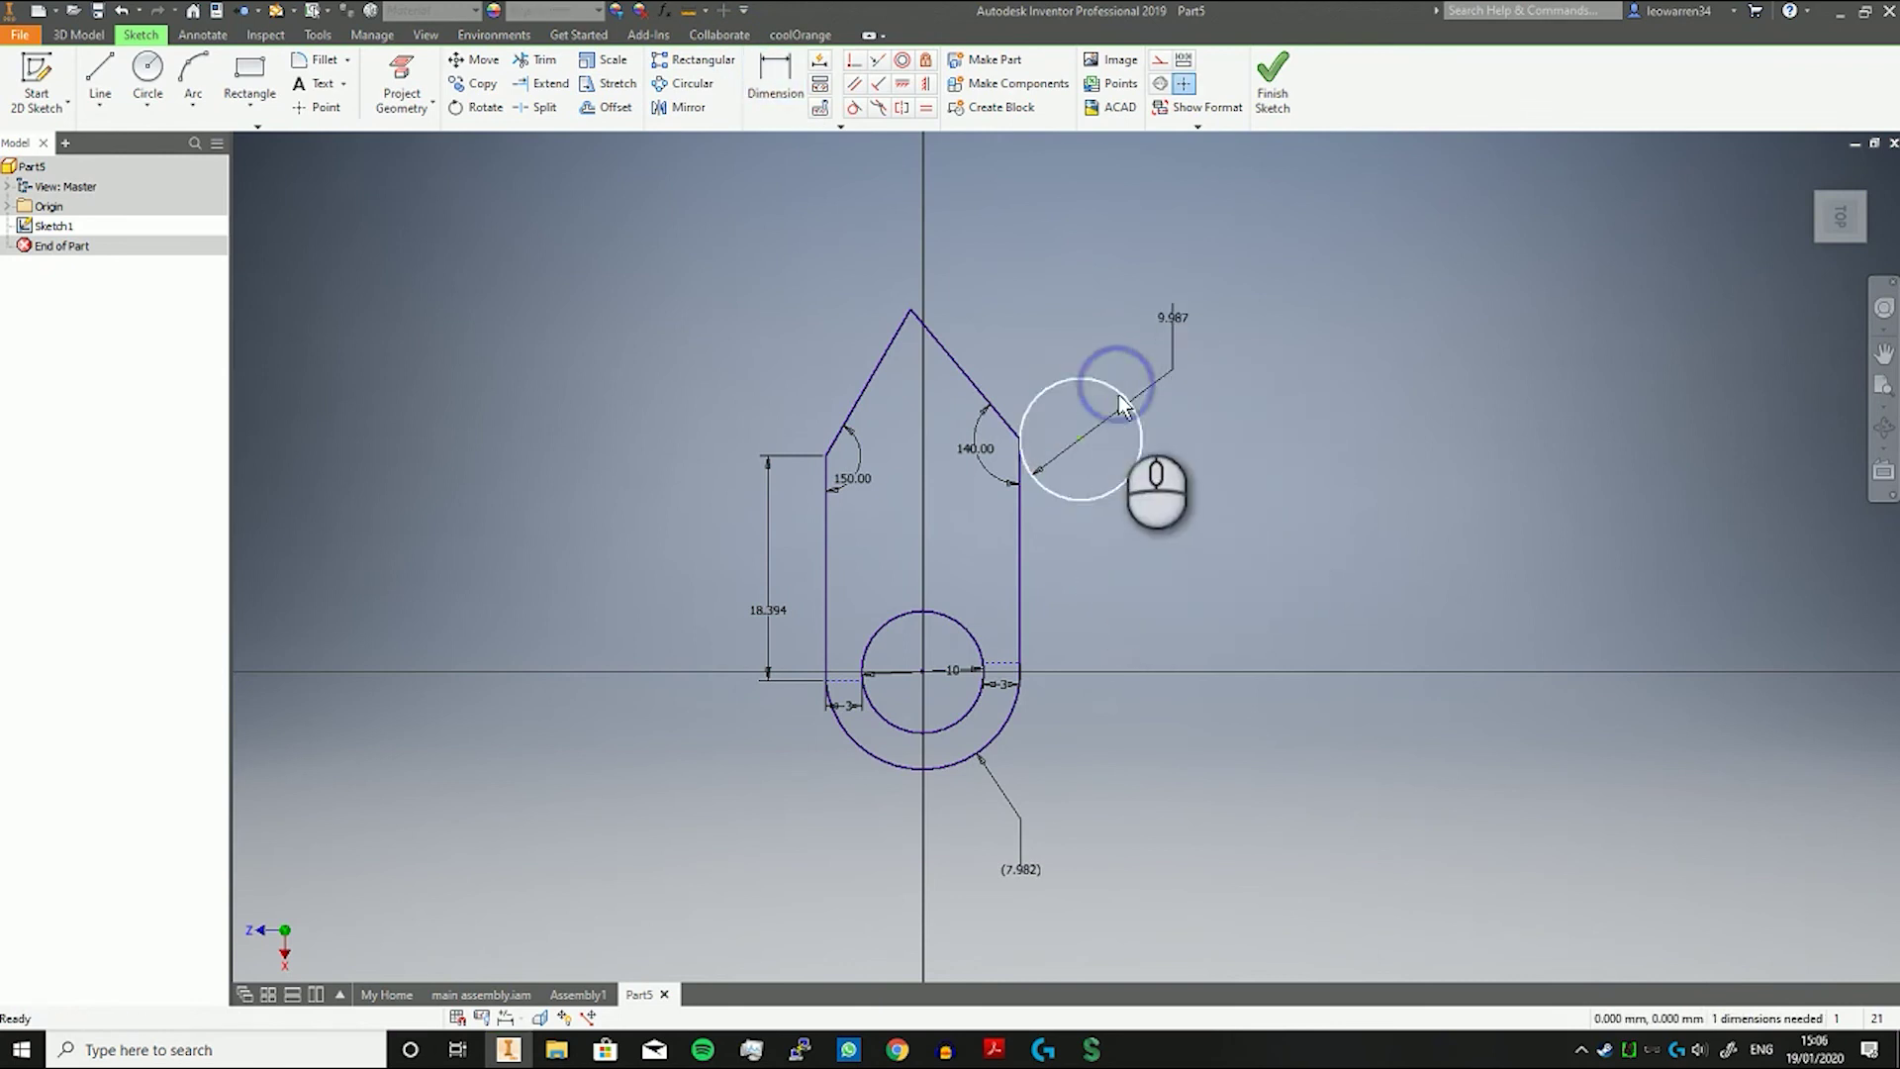
click(1109, 390)
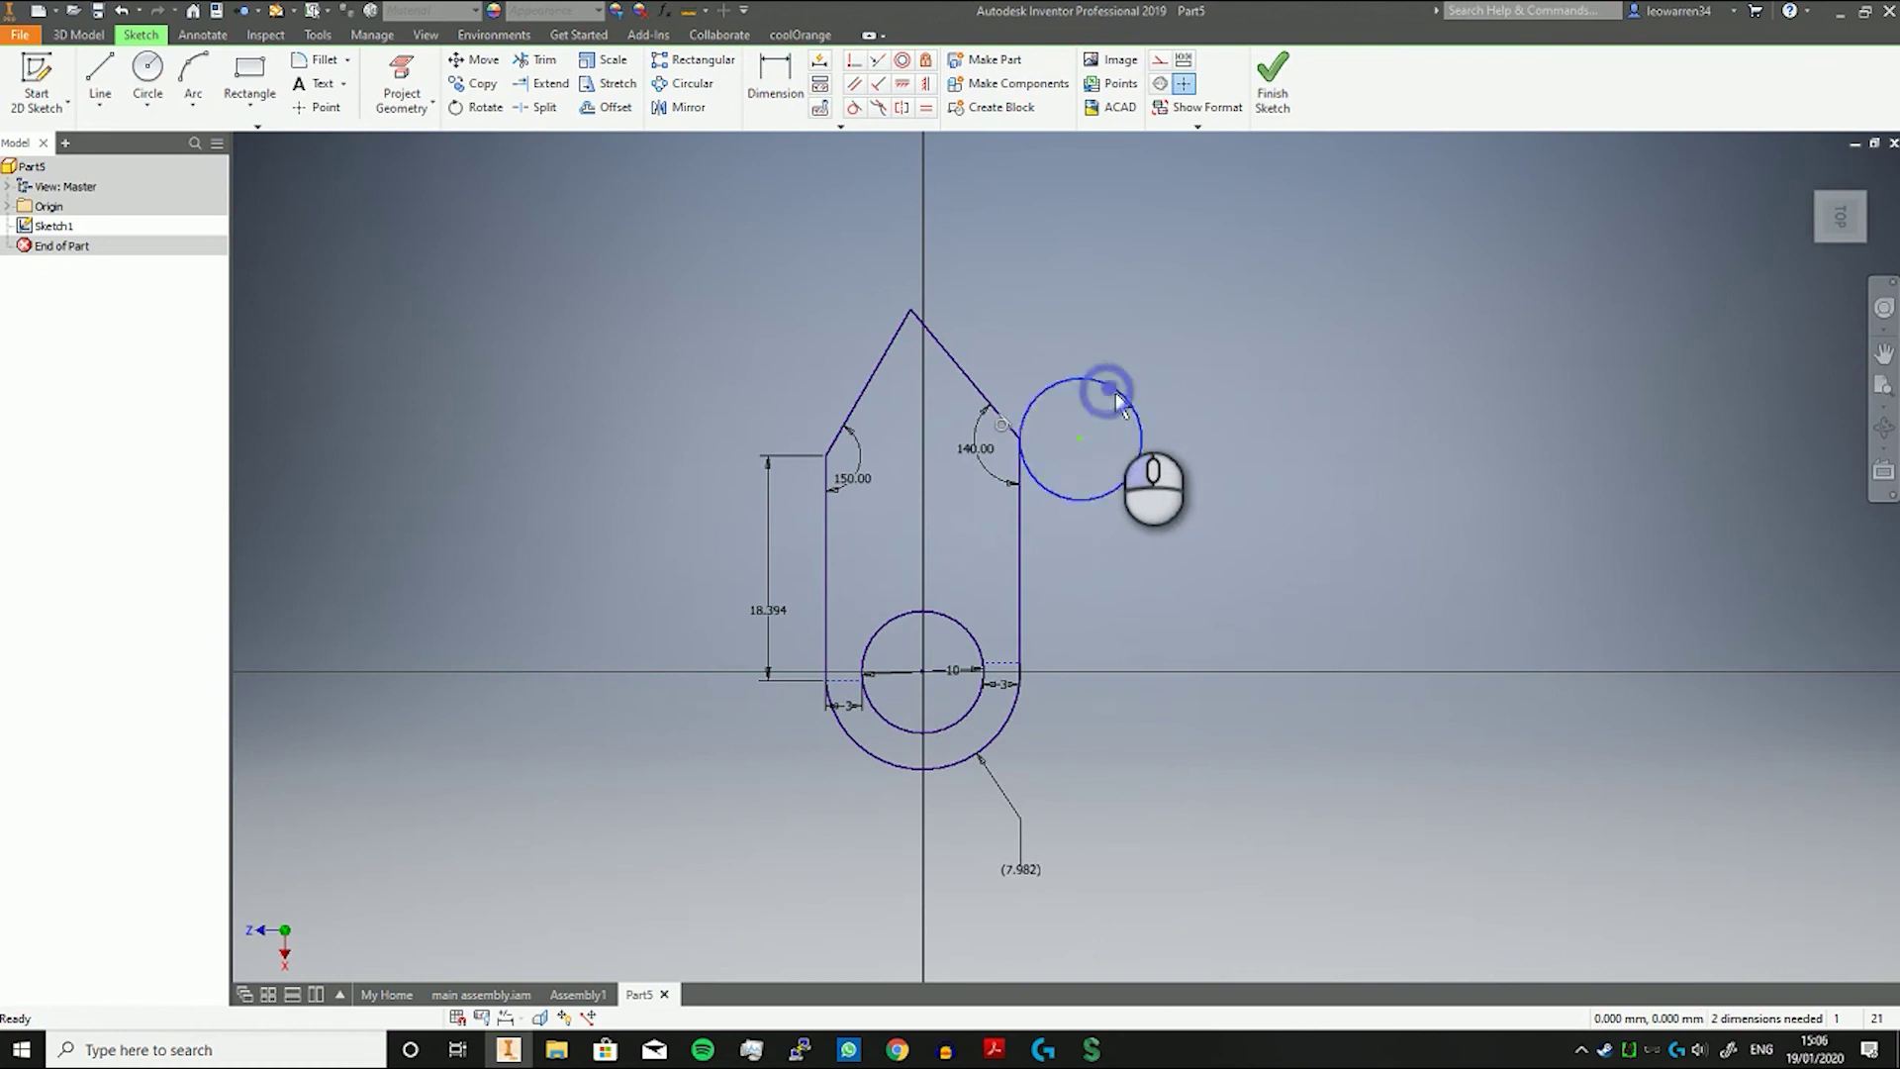
key(Delete)
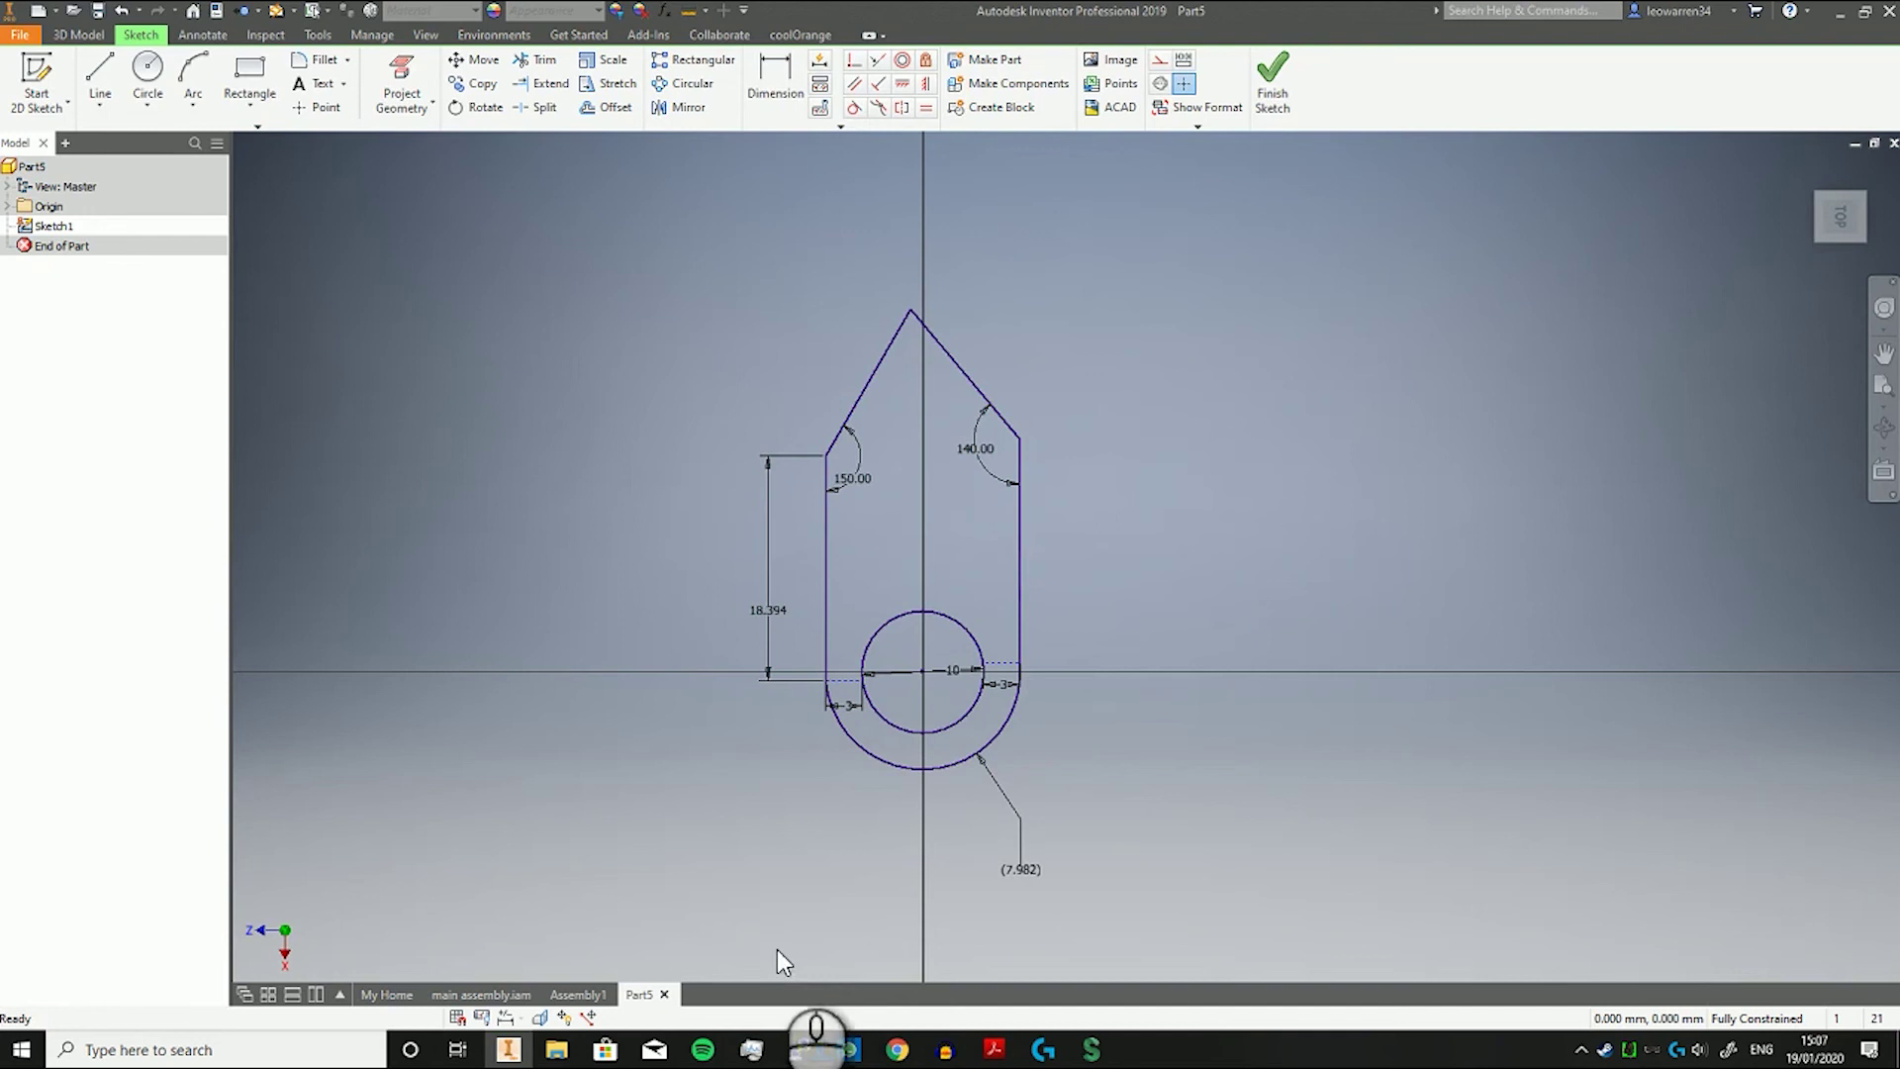
click(994, 1051)
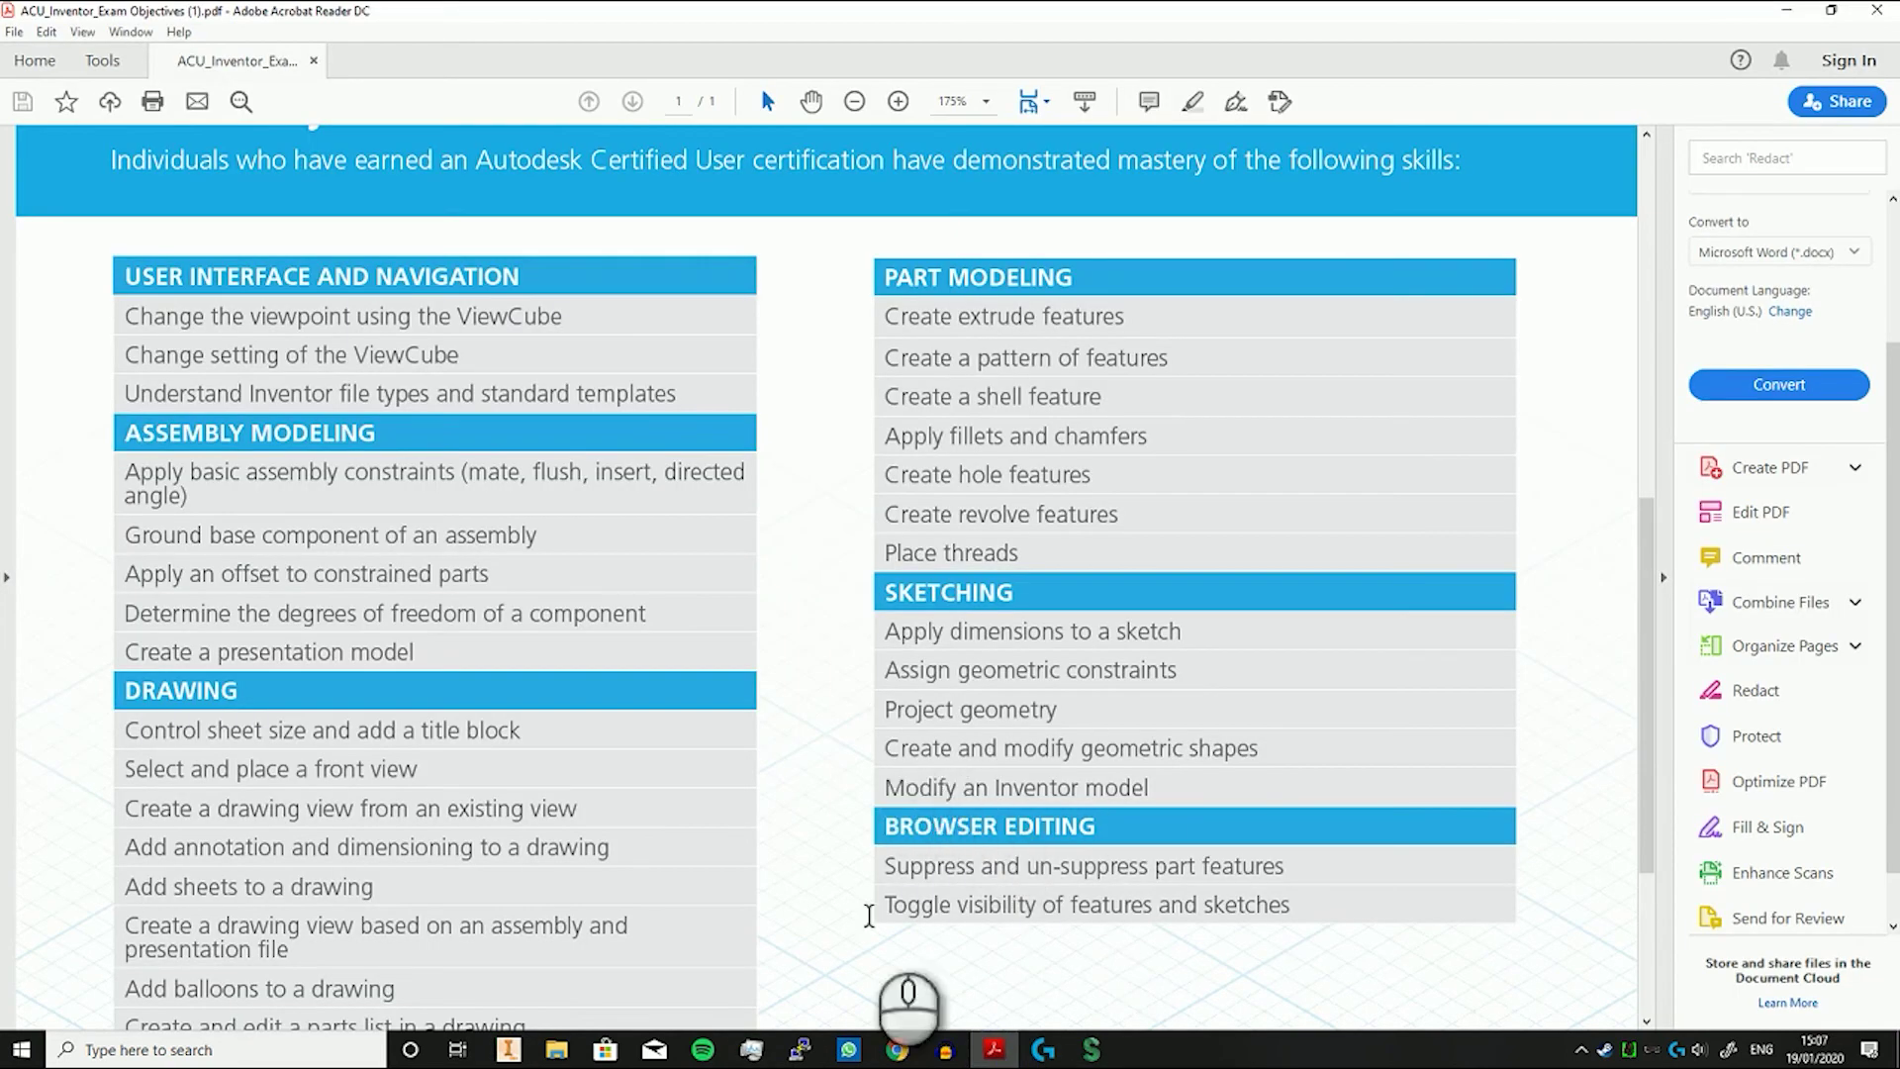
click(508, 1049)
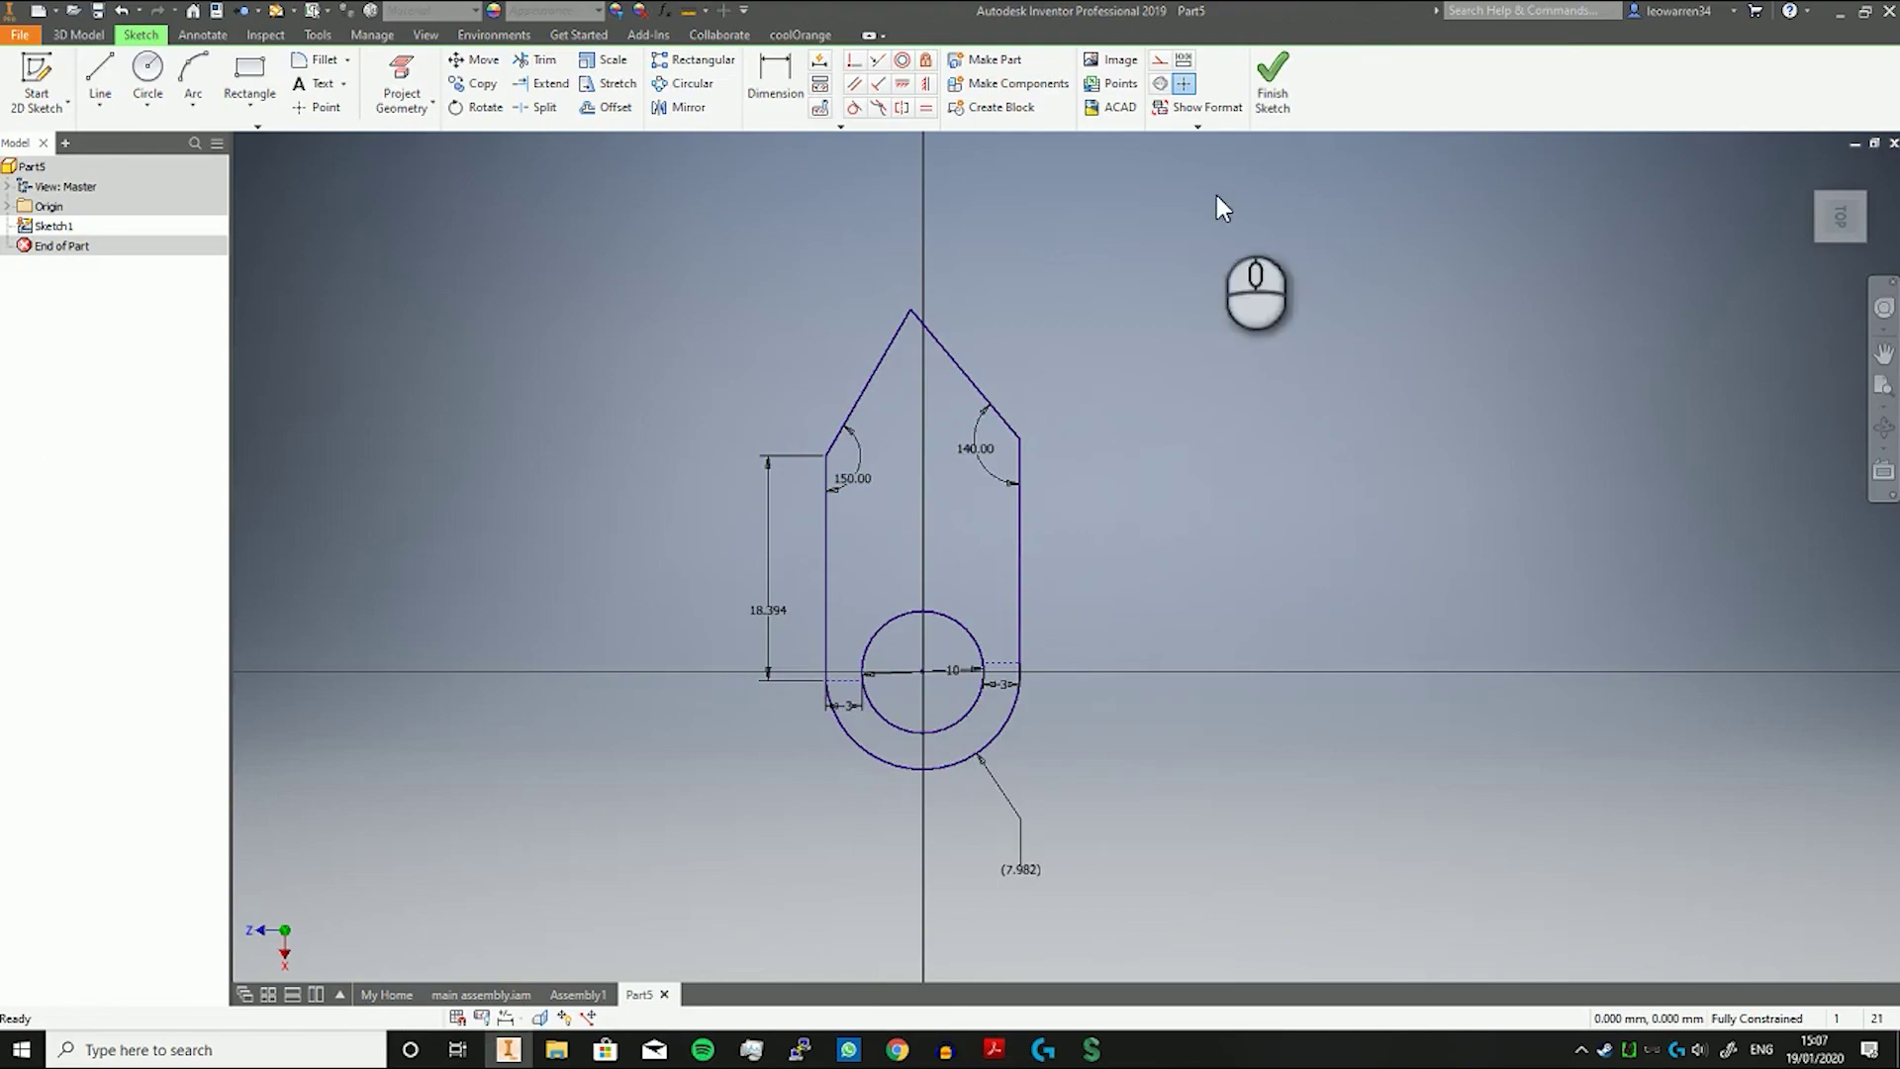
Finish the sketch and extrude its profile into a solid plate, Extrusion1, with a round hole.
click(1280, 89)
click(148, 84)
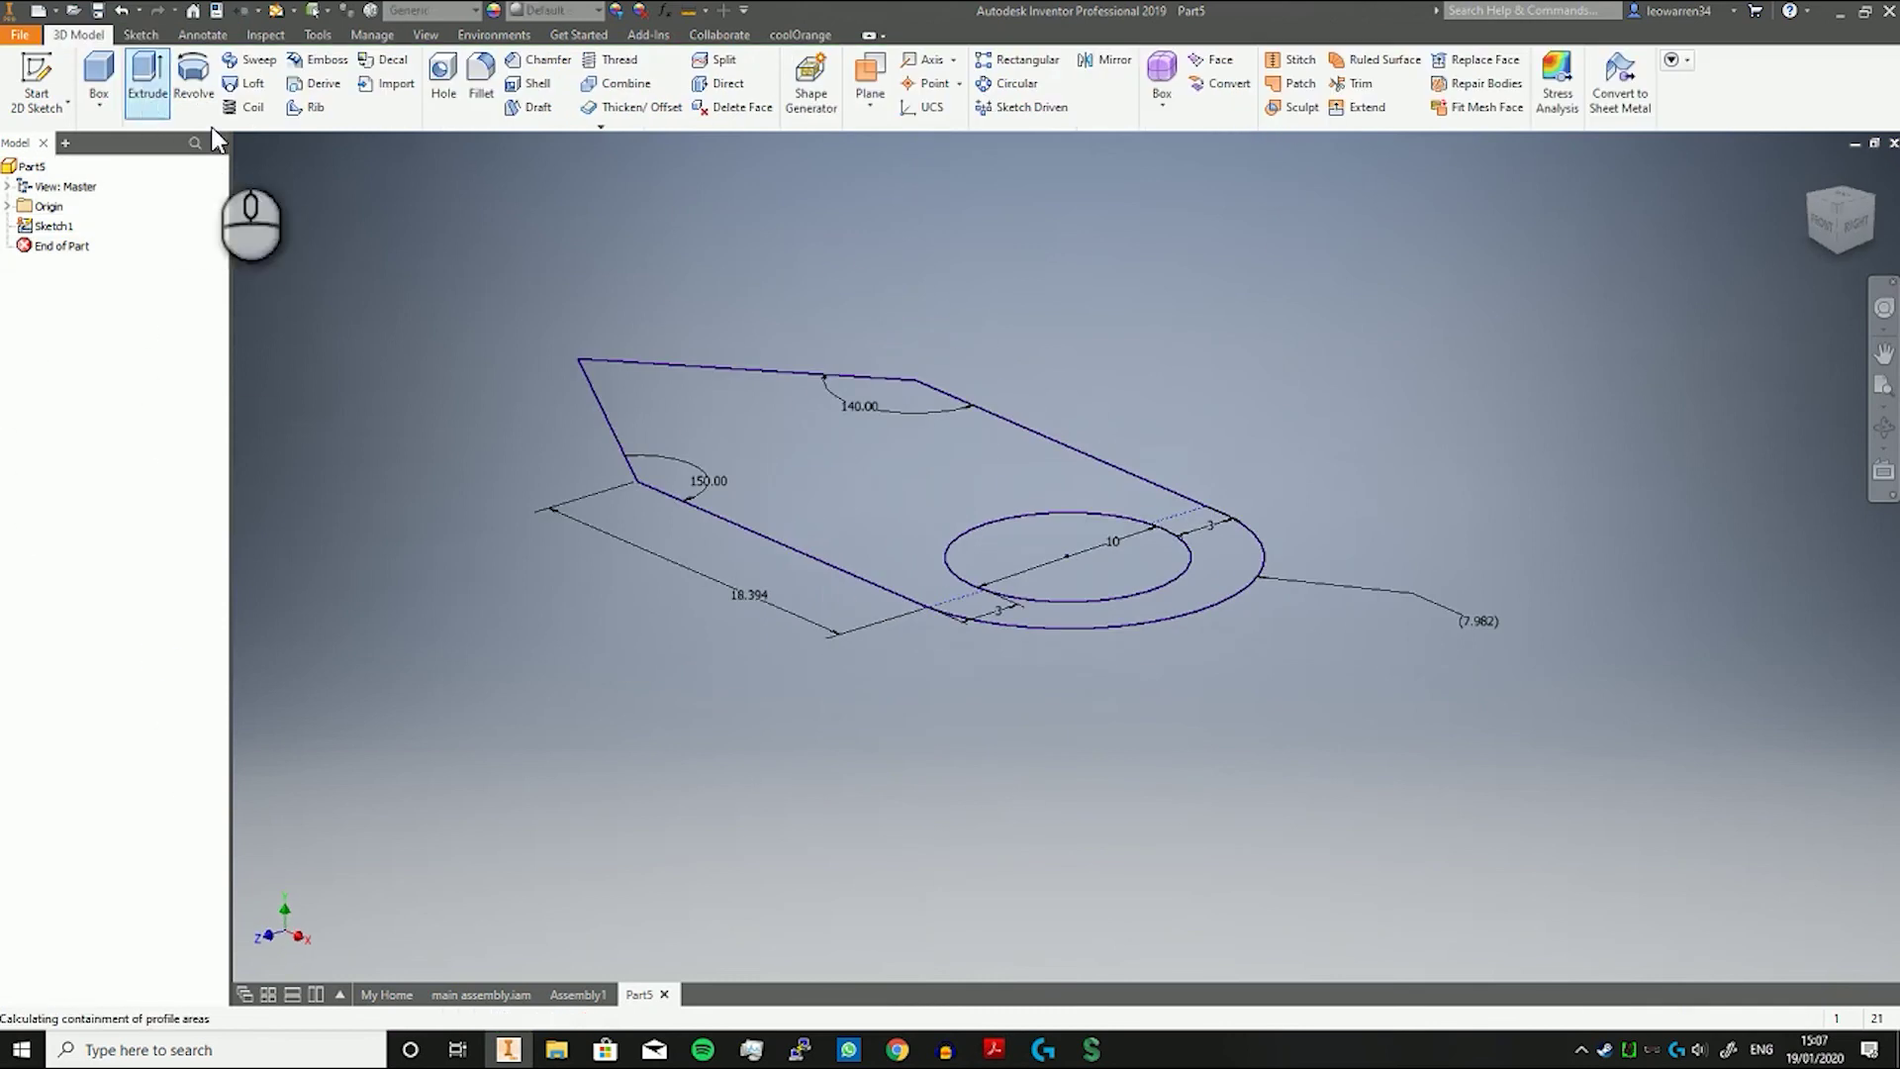
click(784, 535)
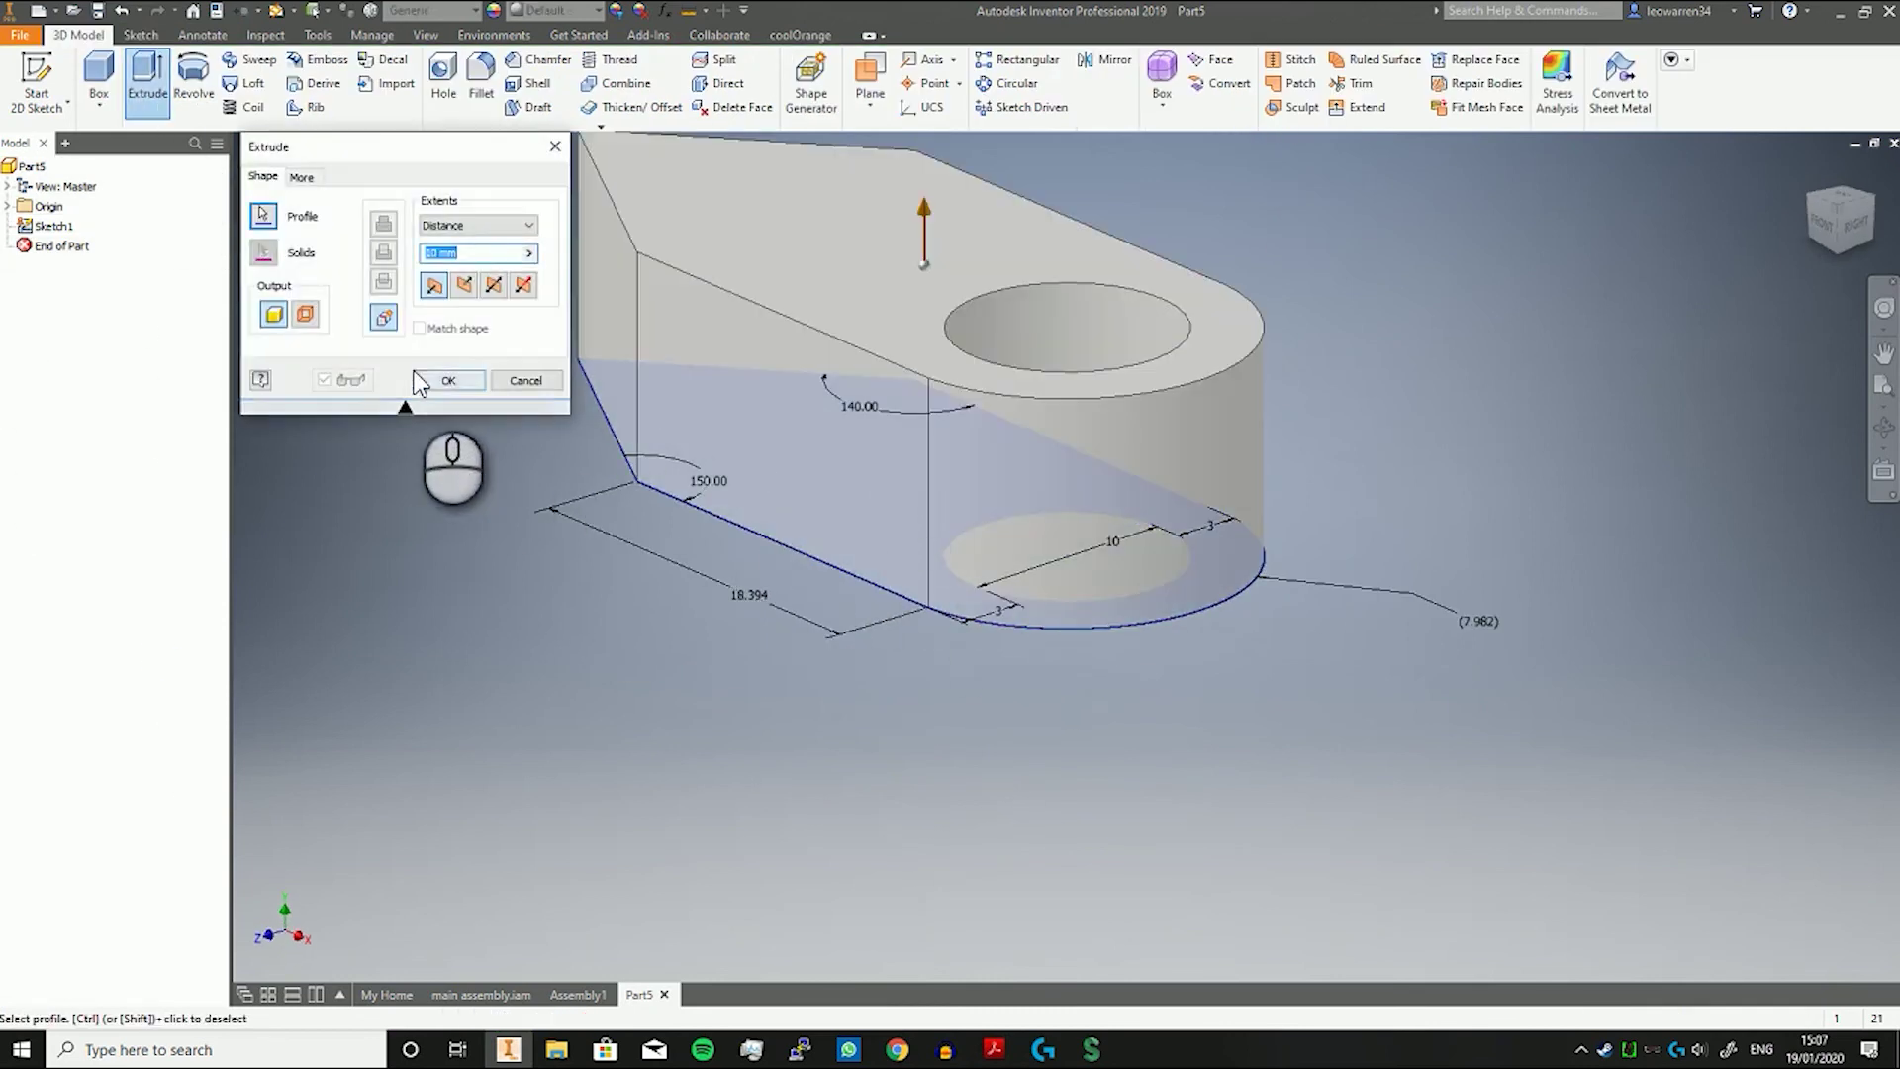
click(426, 376)
middle_drag(1534, 313, 1649, 428)
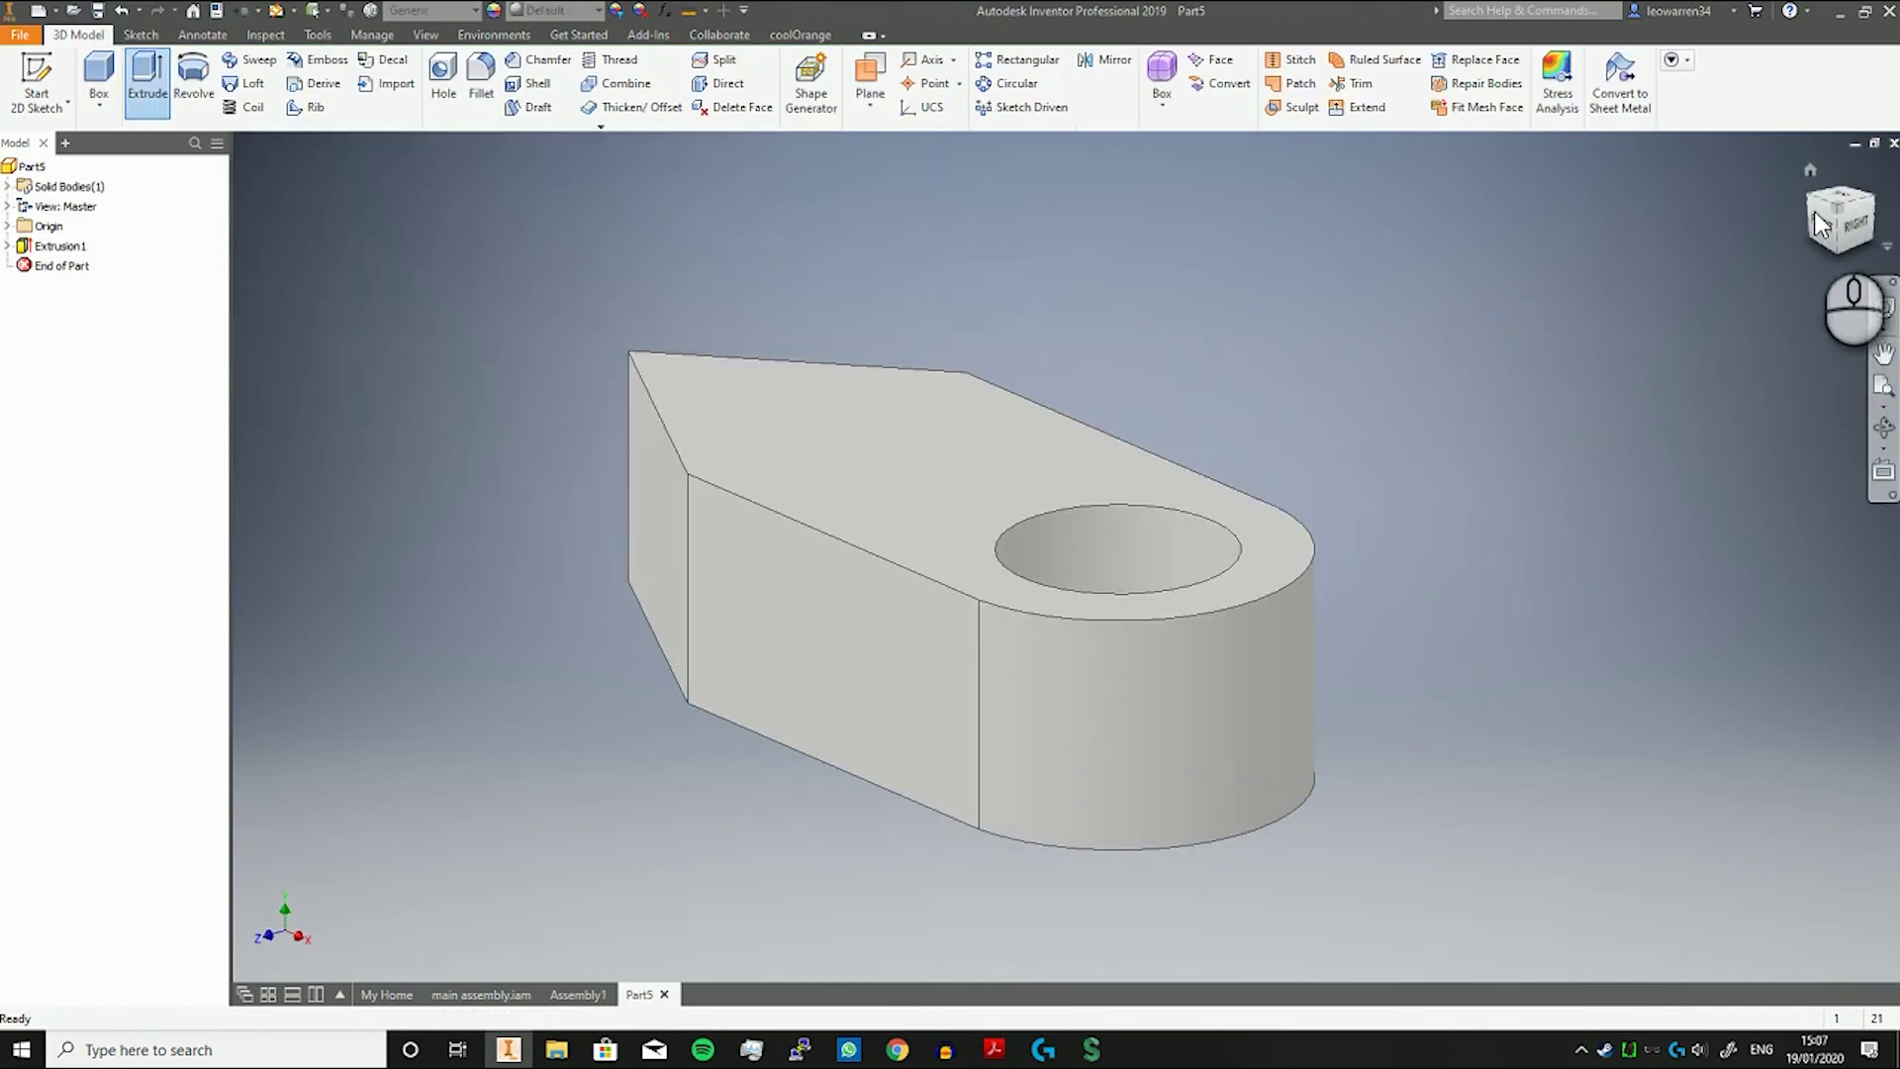
shift+middle_drag(1826, 233, 1714, 294)
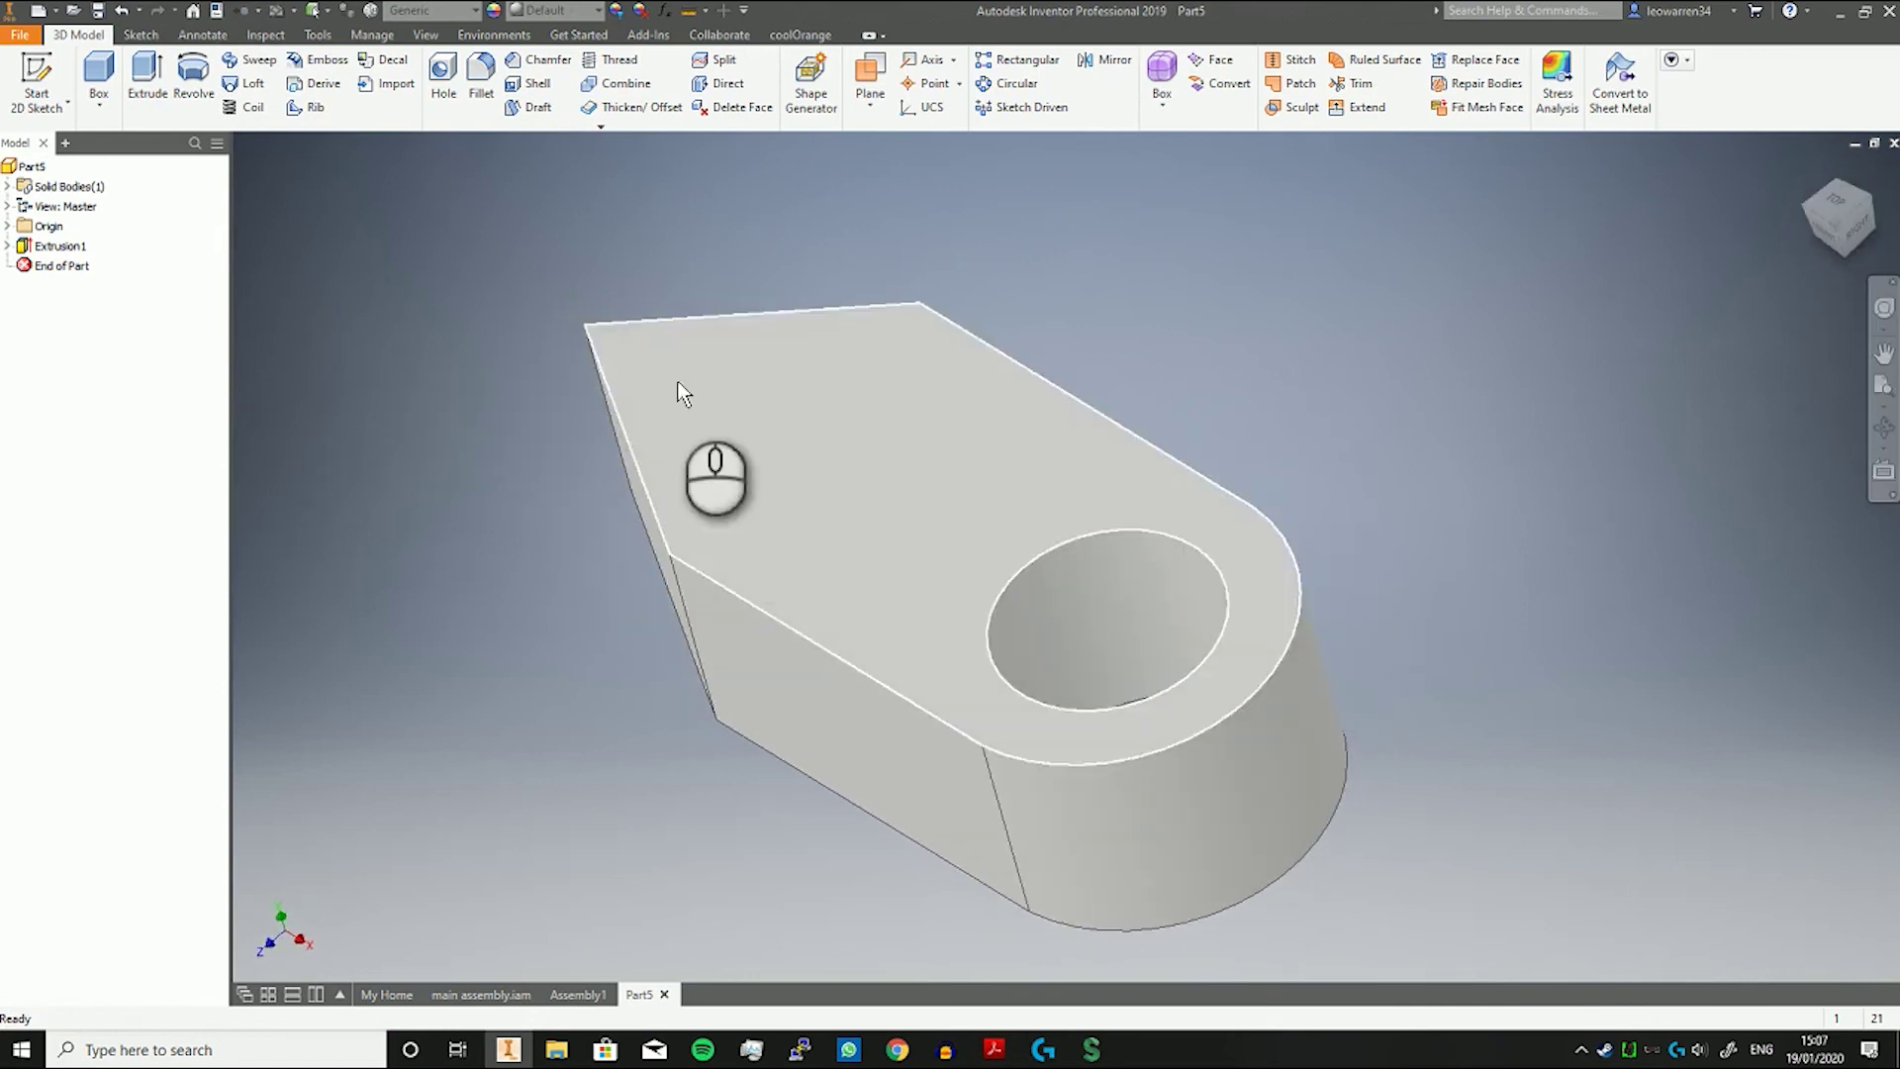
Create Sketch2 on the top face and project the outer outline and hole edges into it.
click(10, 84)
click(764, 381)
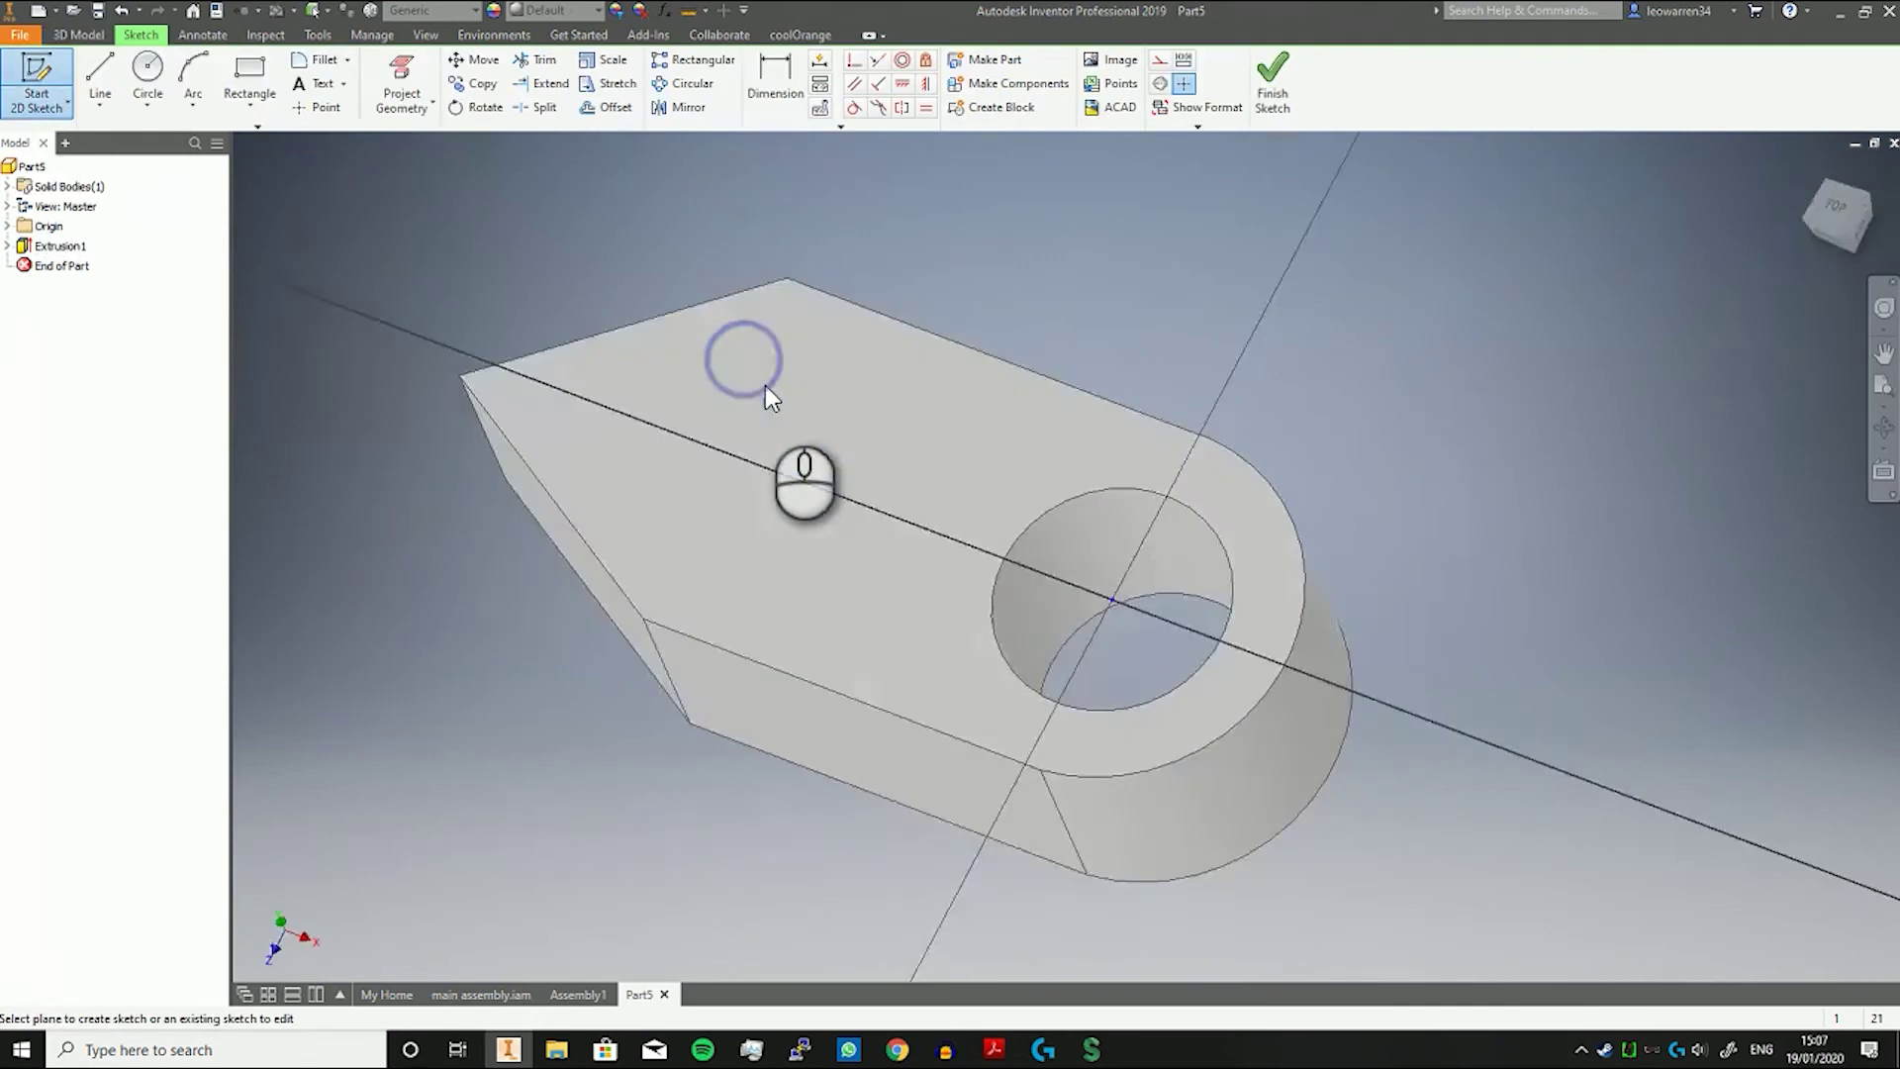
middle_drag(805, 280, 875, 220)
click(401, 84)
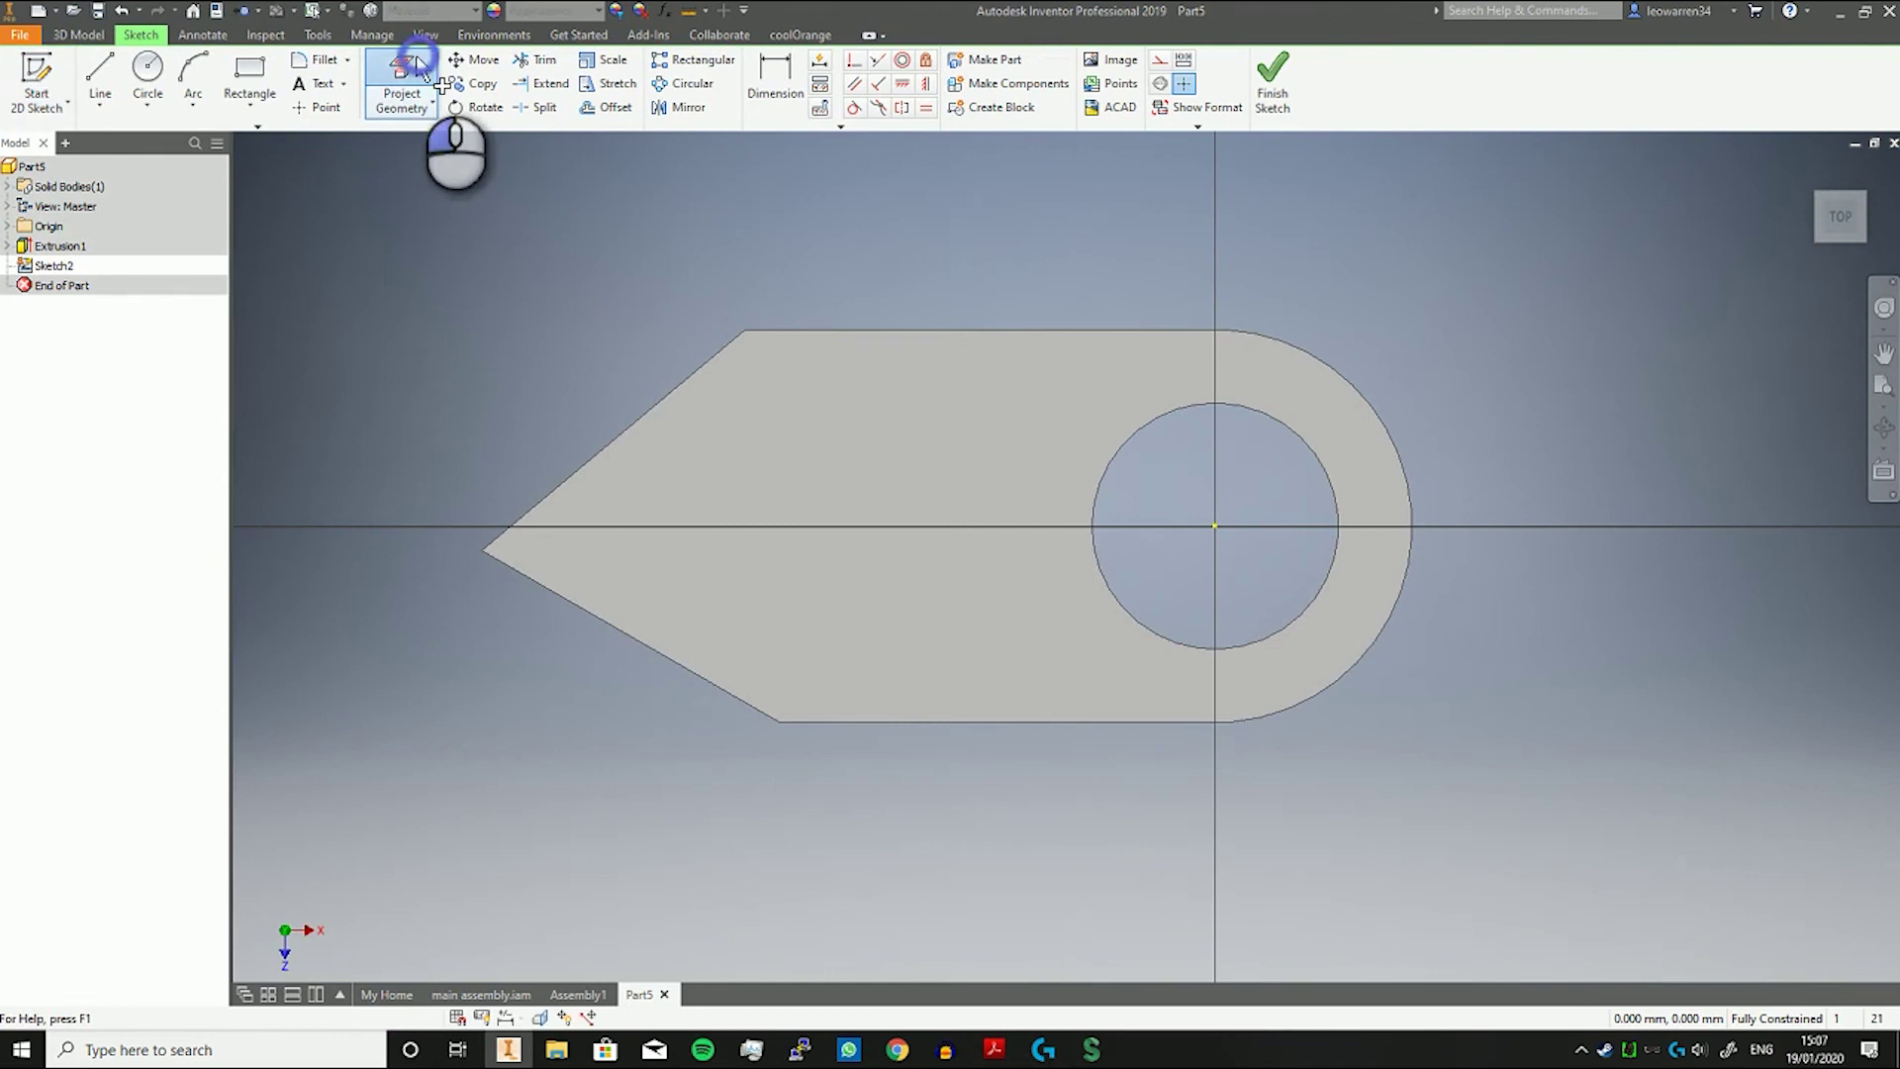
click(330, 147)
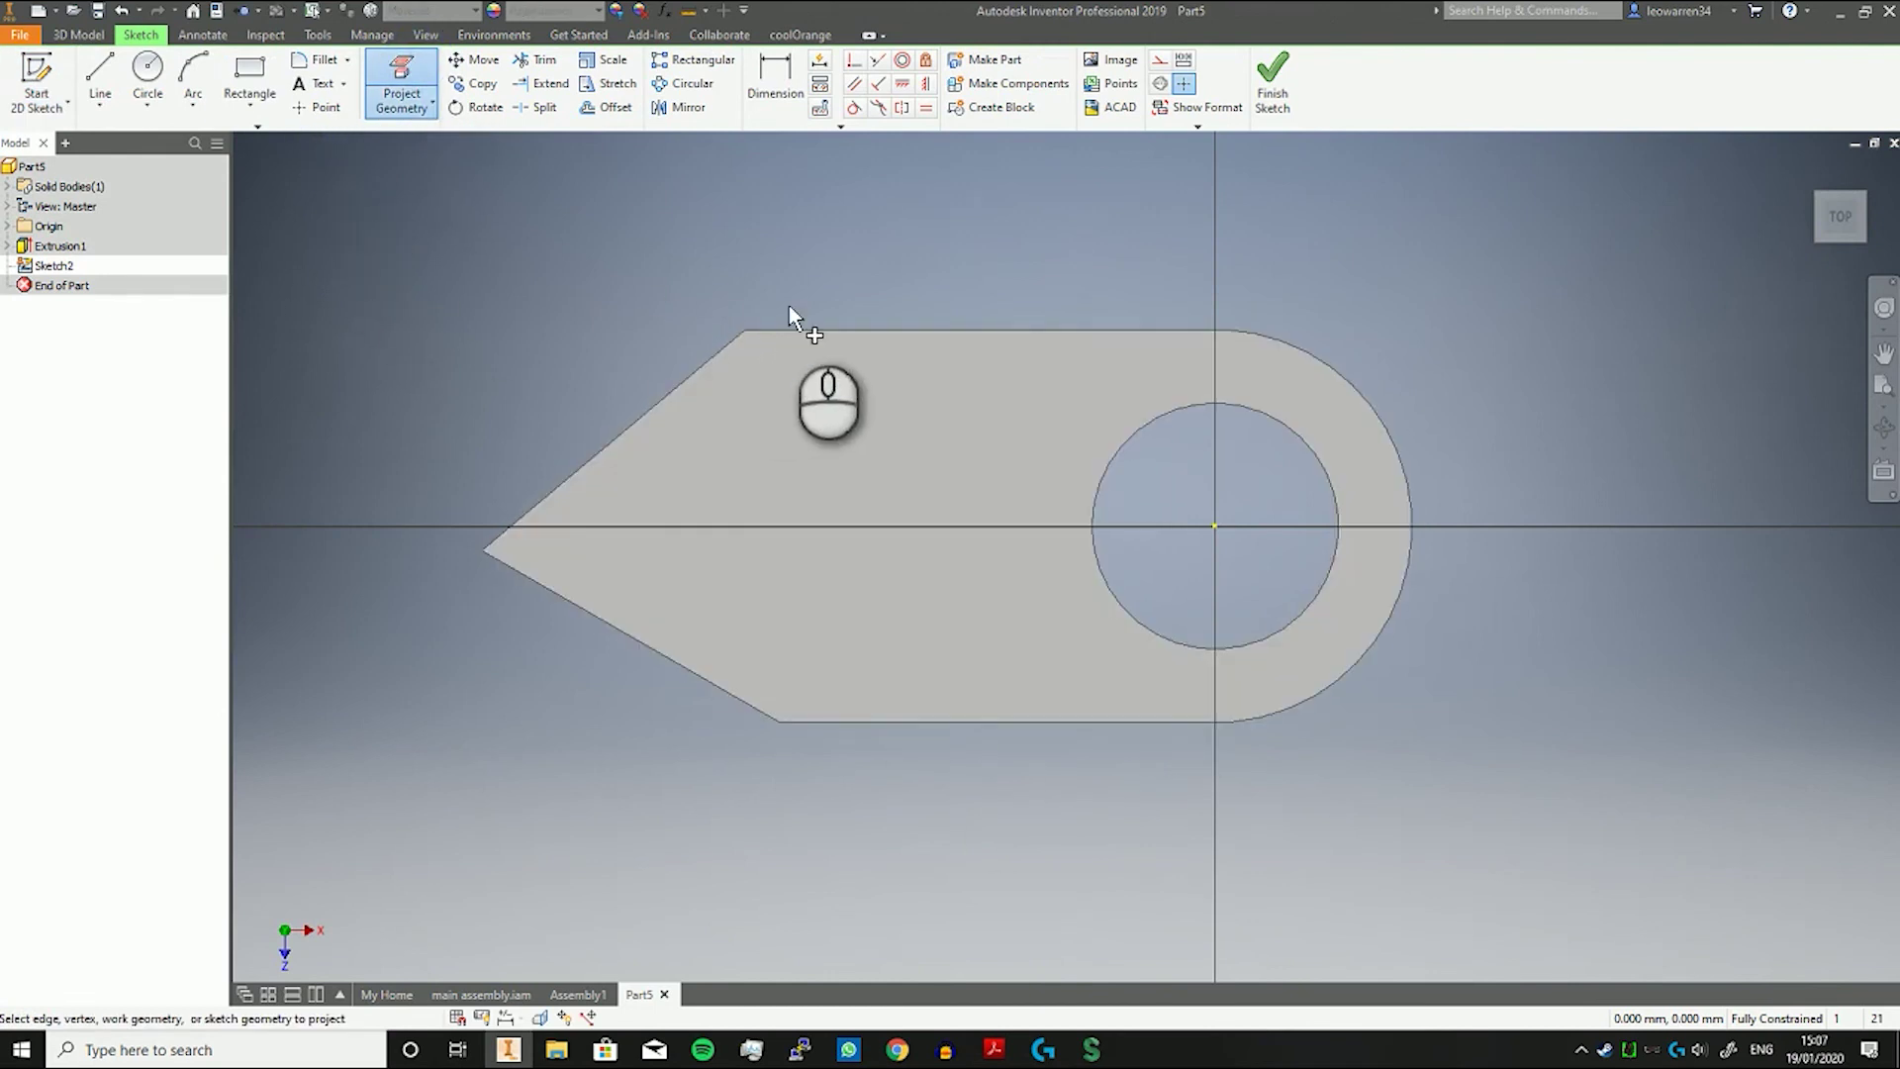
click(817, 329)
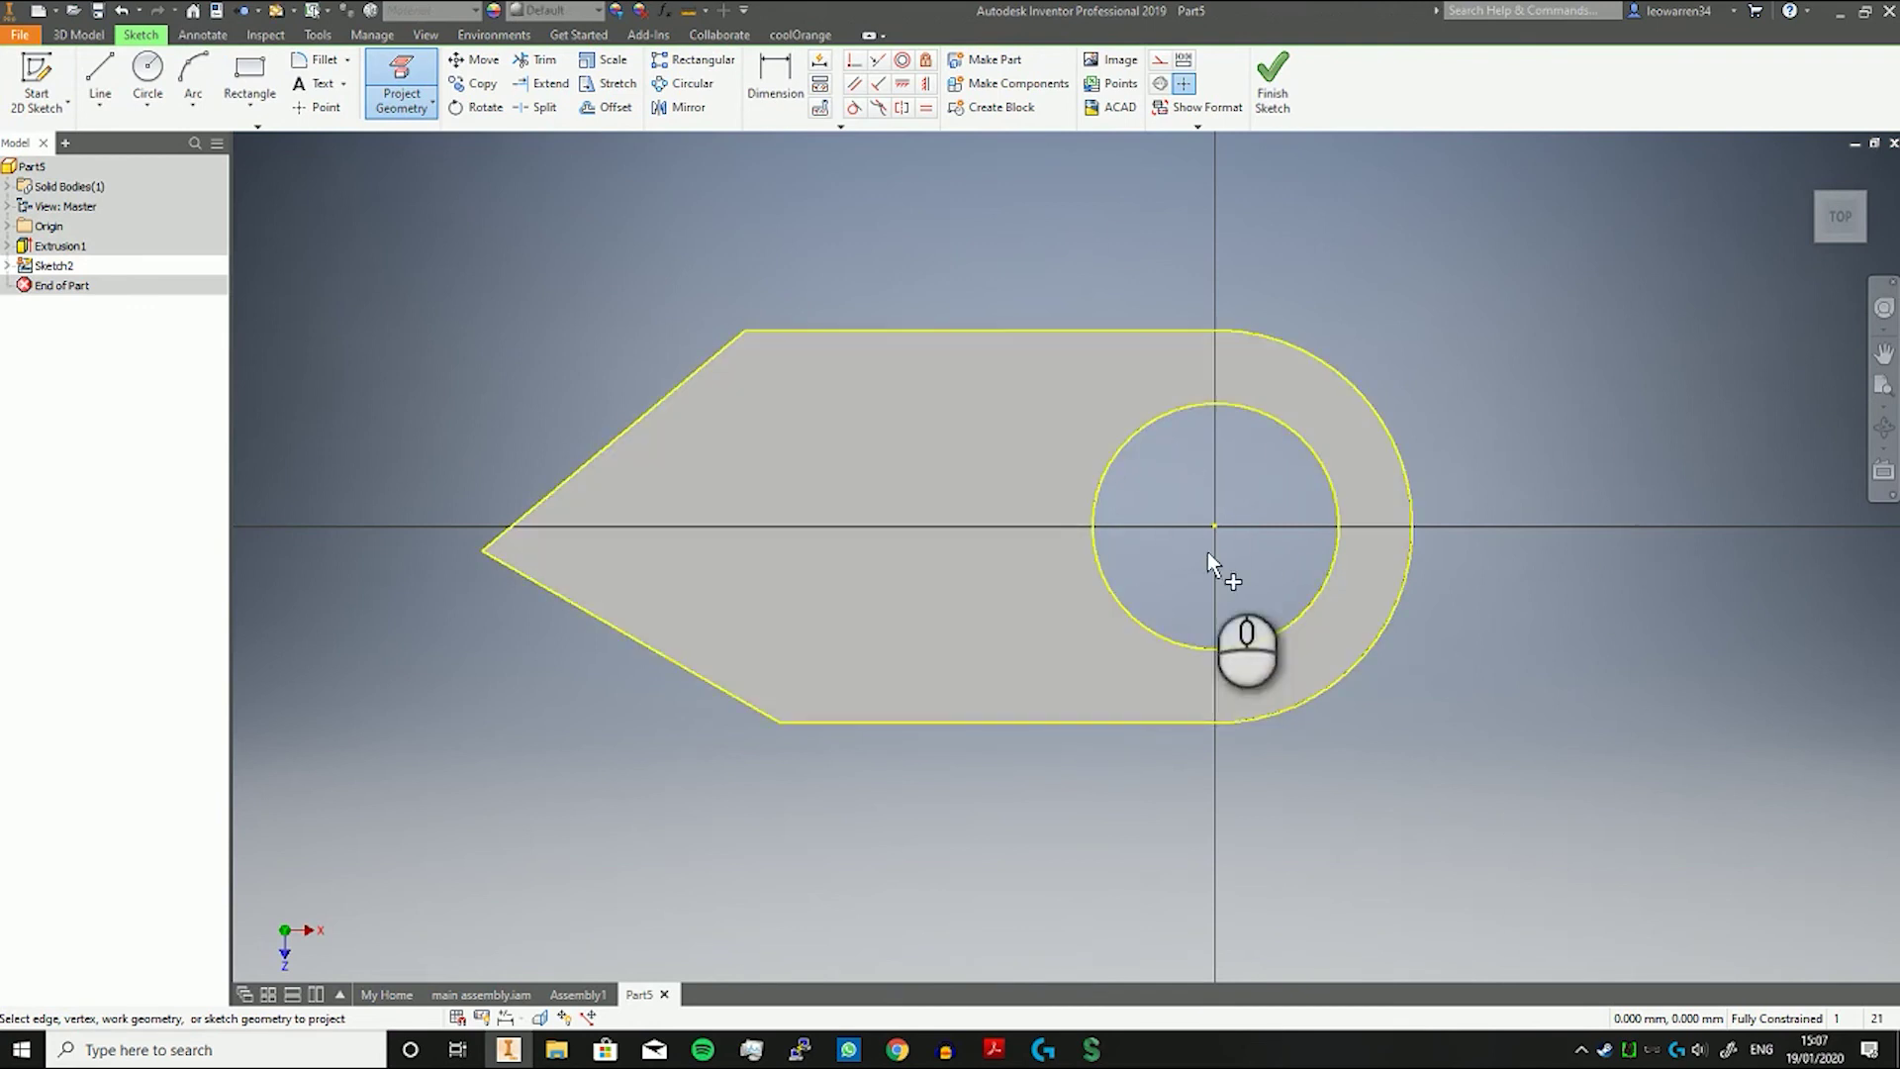
Draw a 5 mm circle centred on the horizontal axis.
click(147, 79)
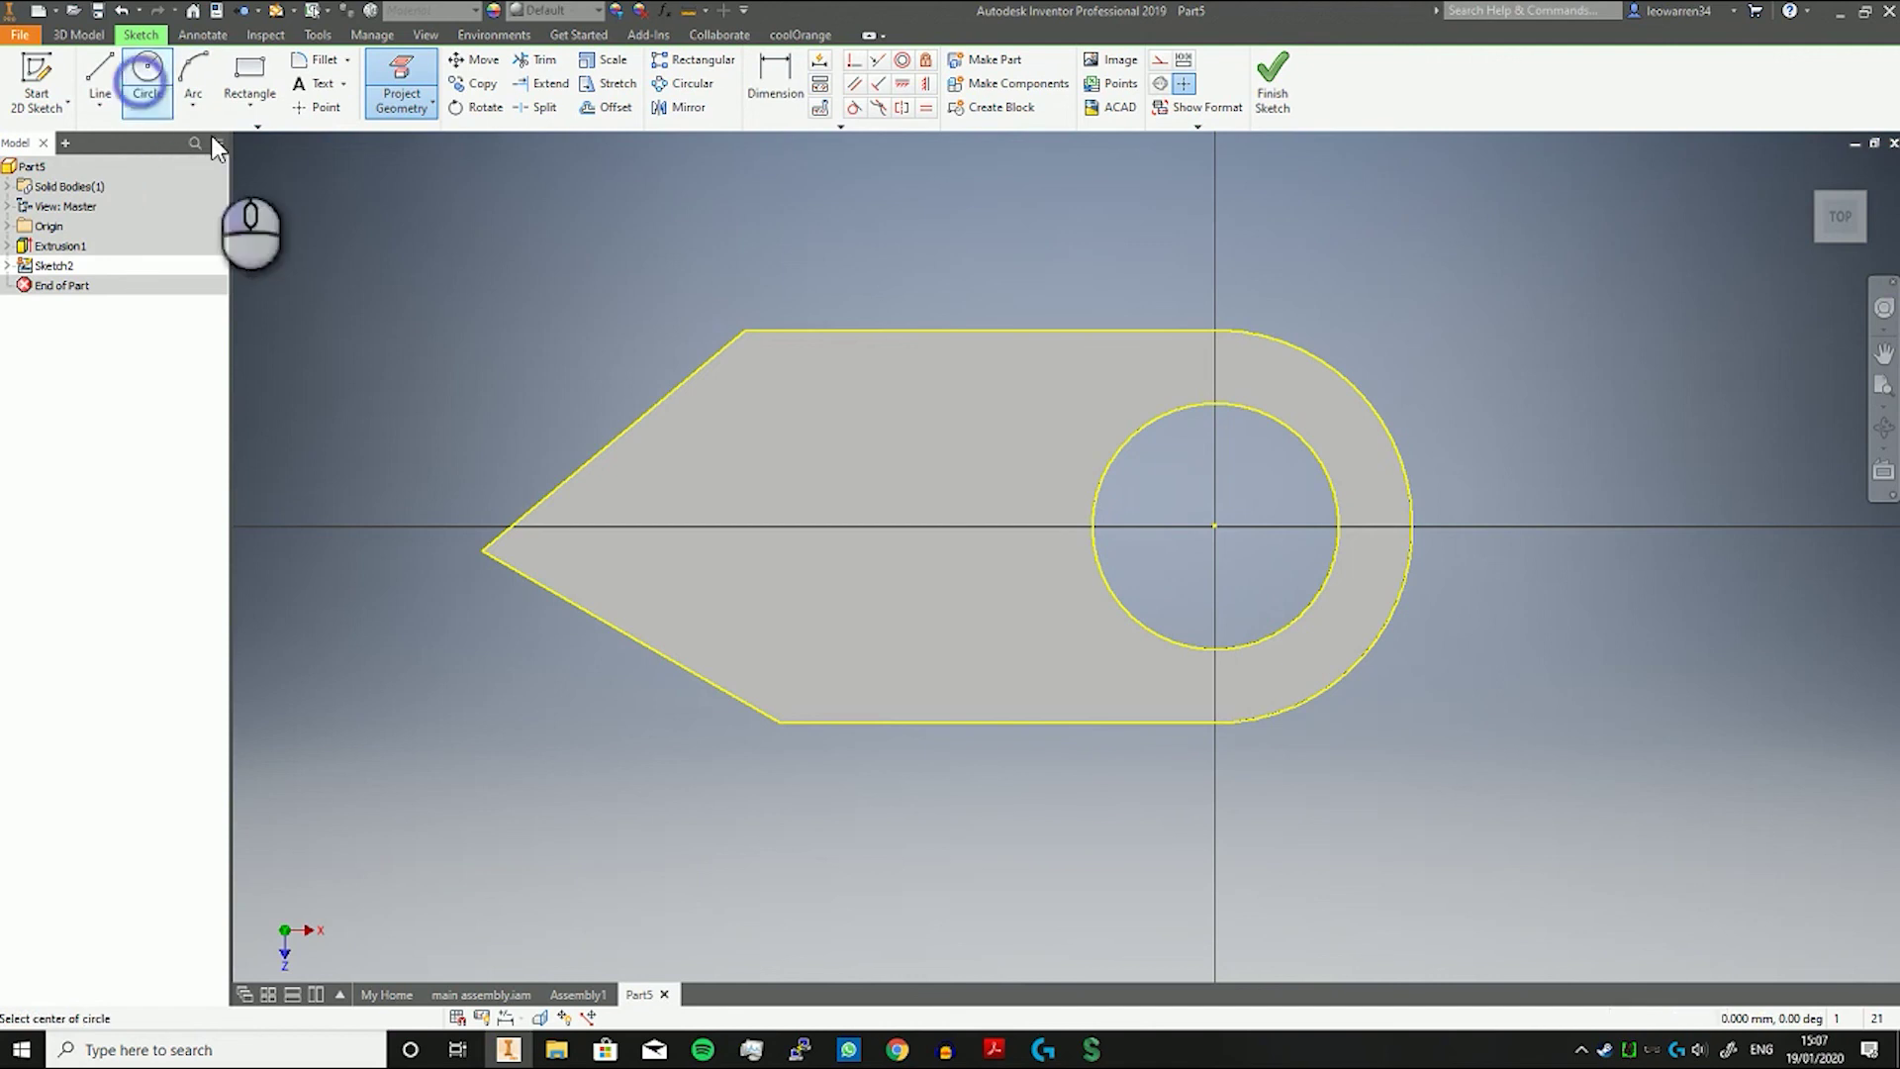
click(892, 528)
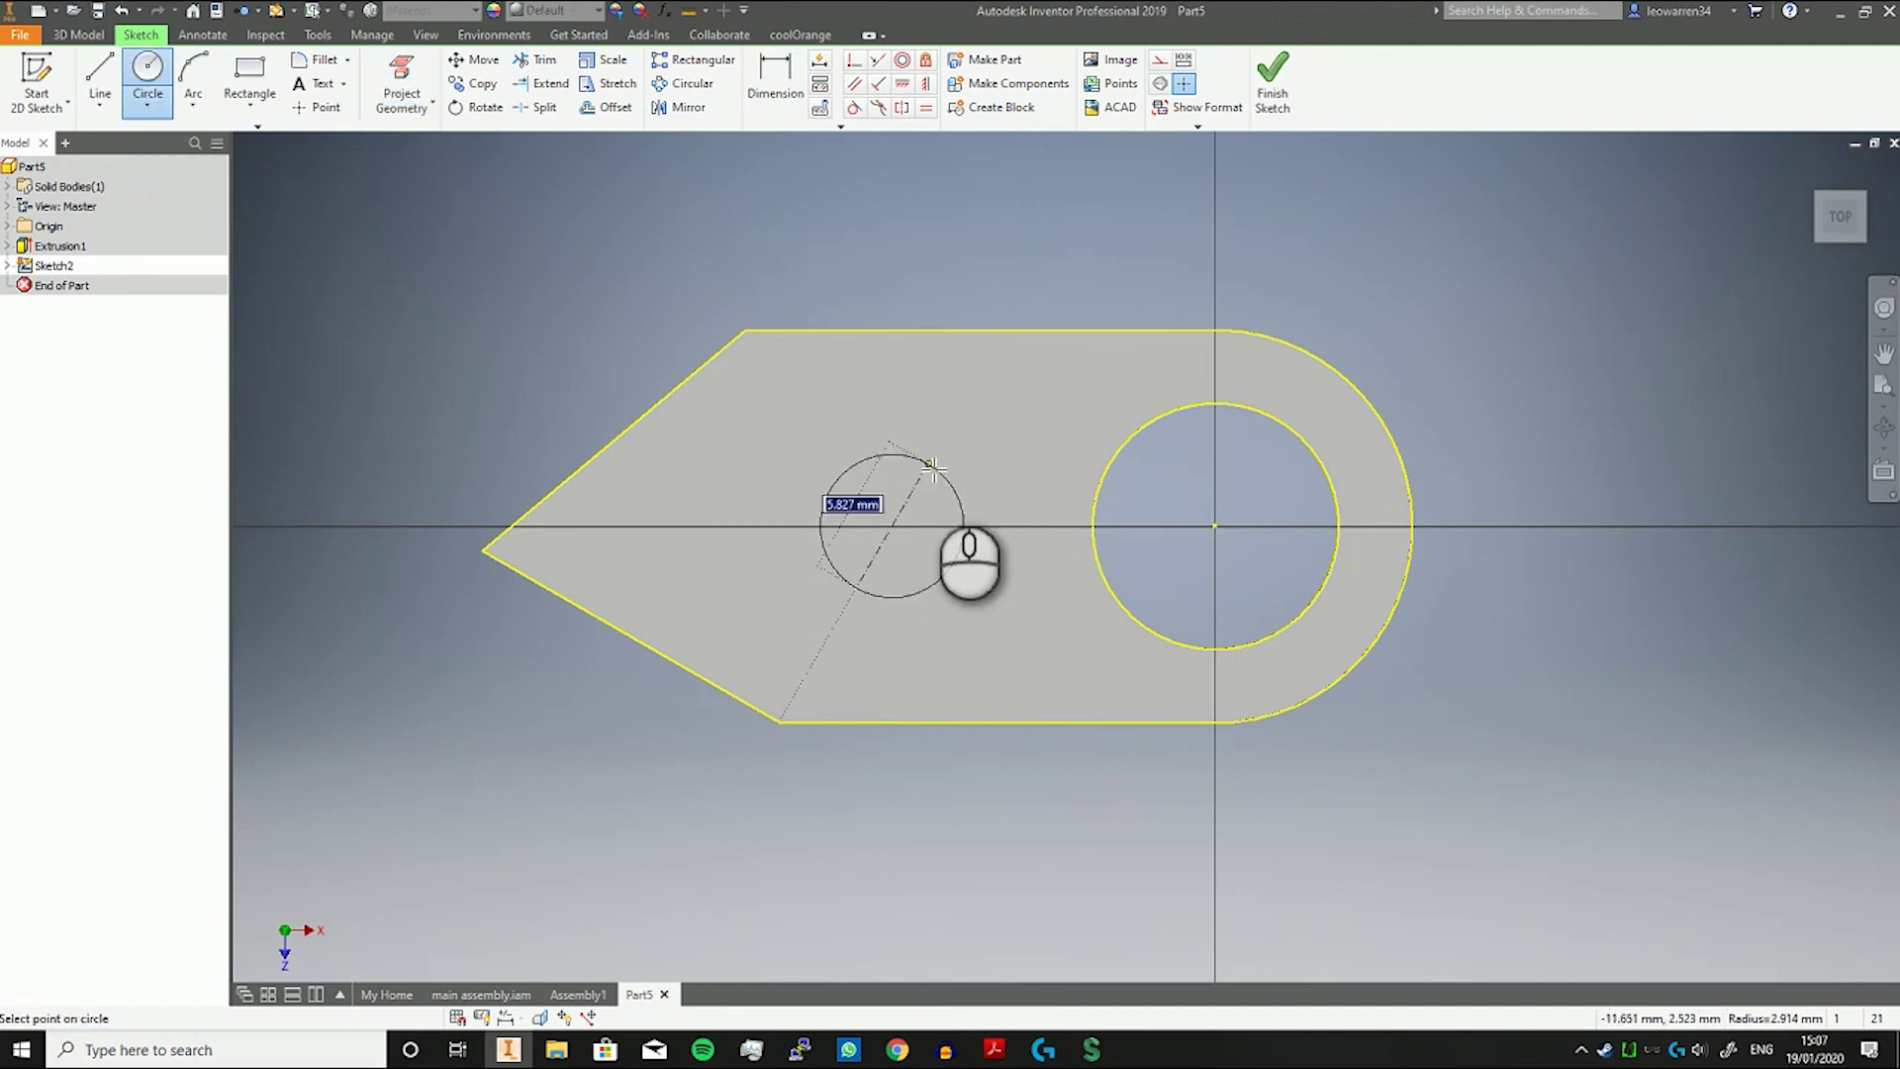
text(5)
key(Return)
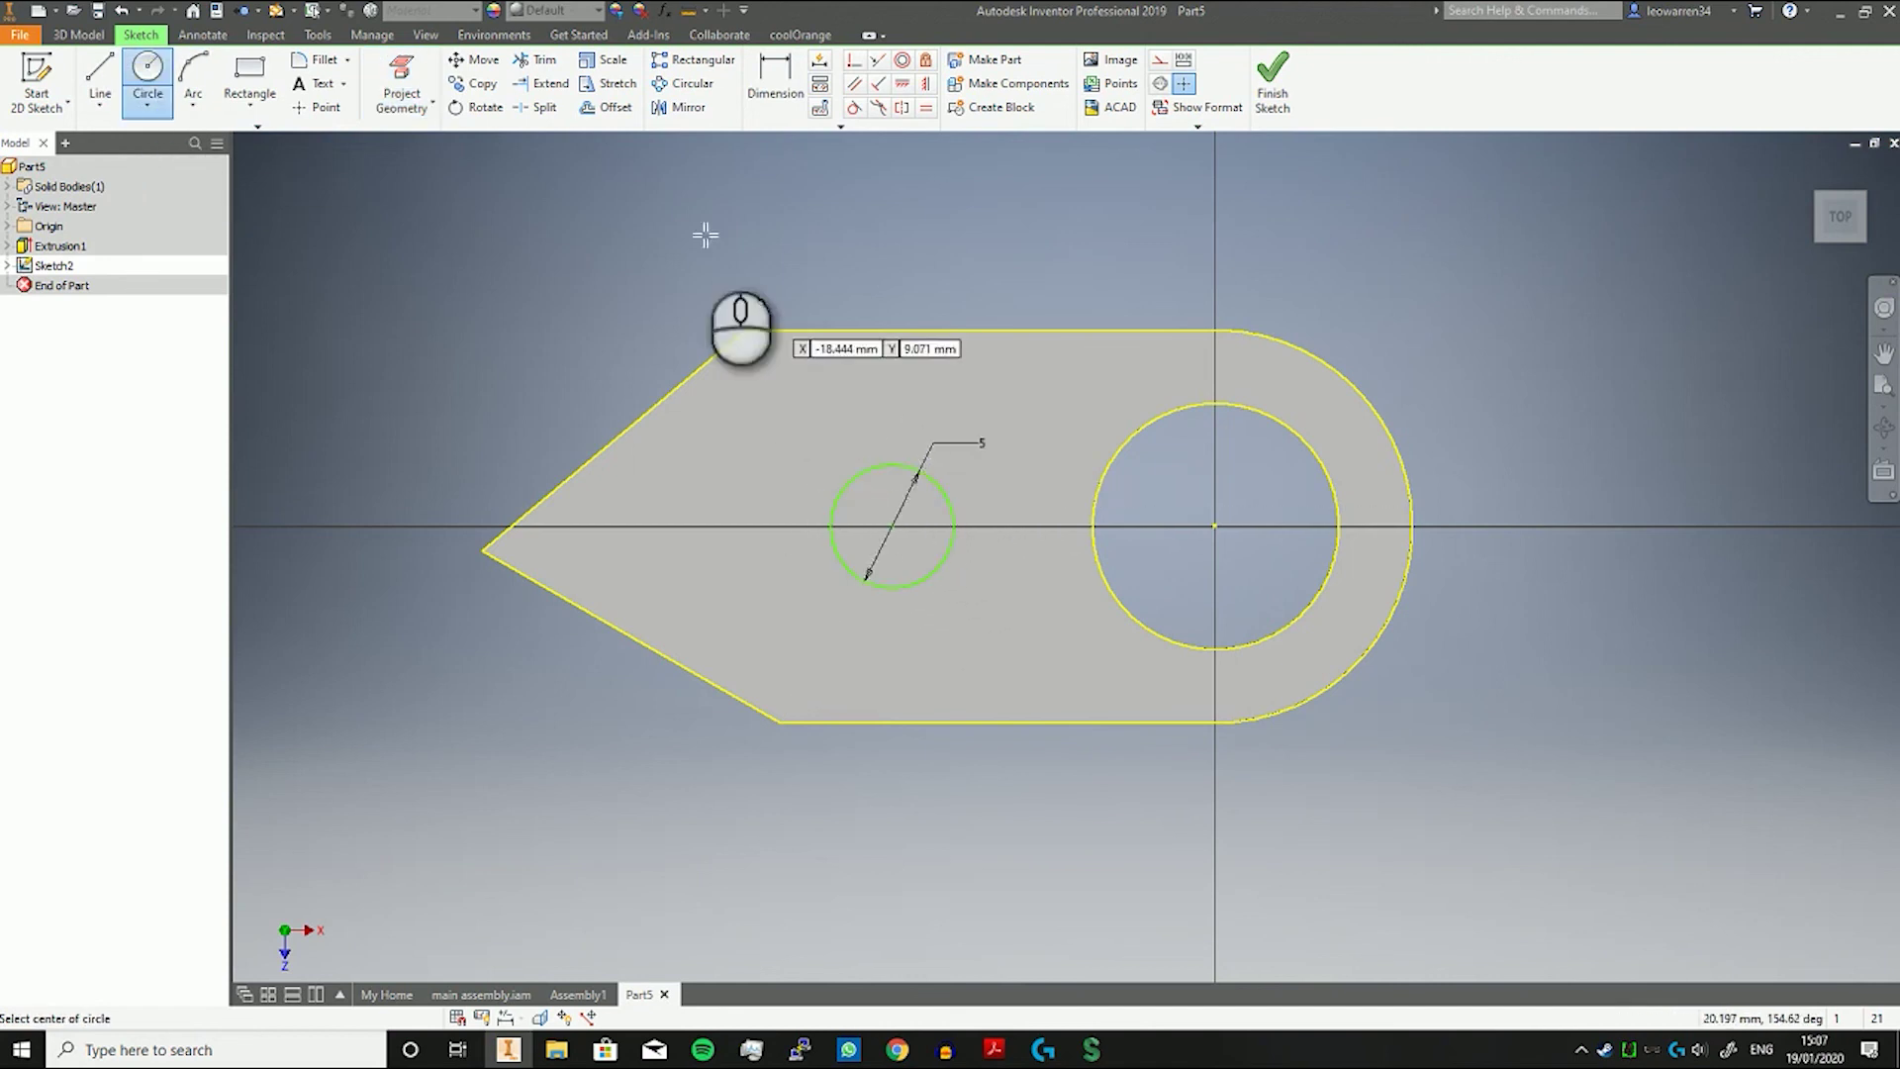
Dimension the small circle's centre 10 mm from the large hole's centre.
click(775, 79)
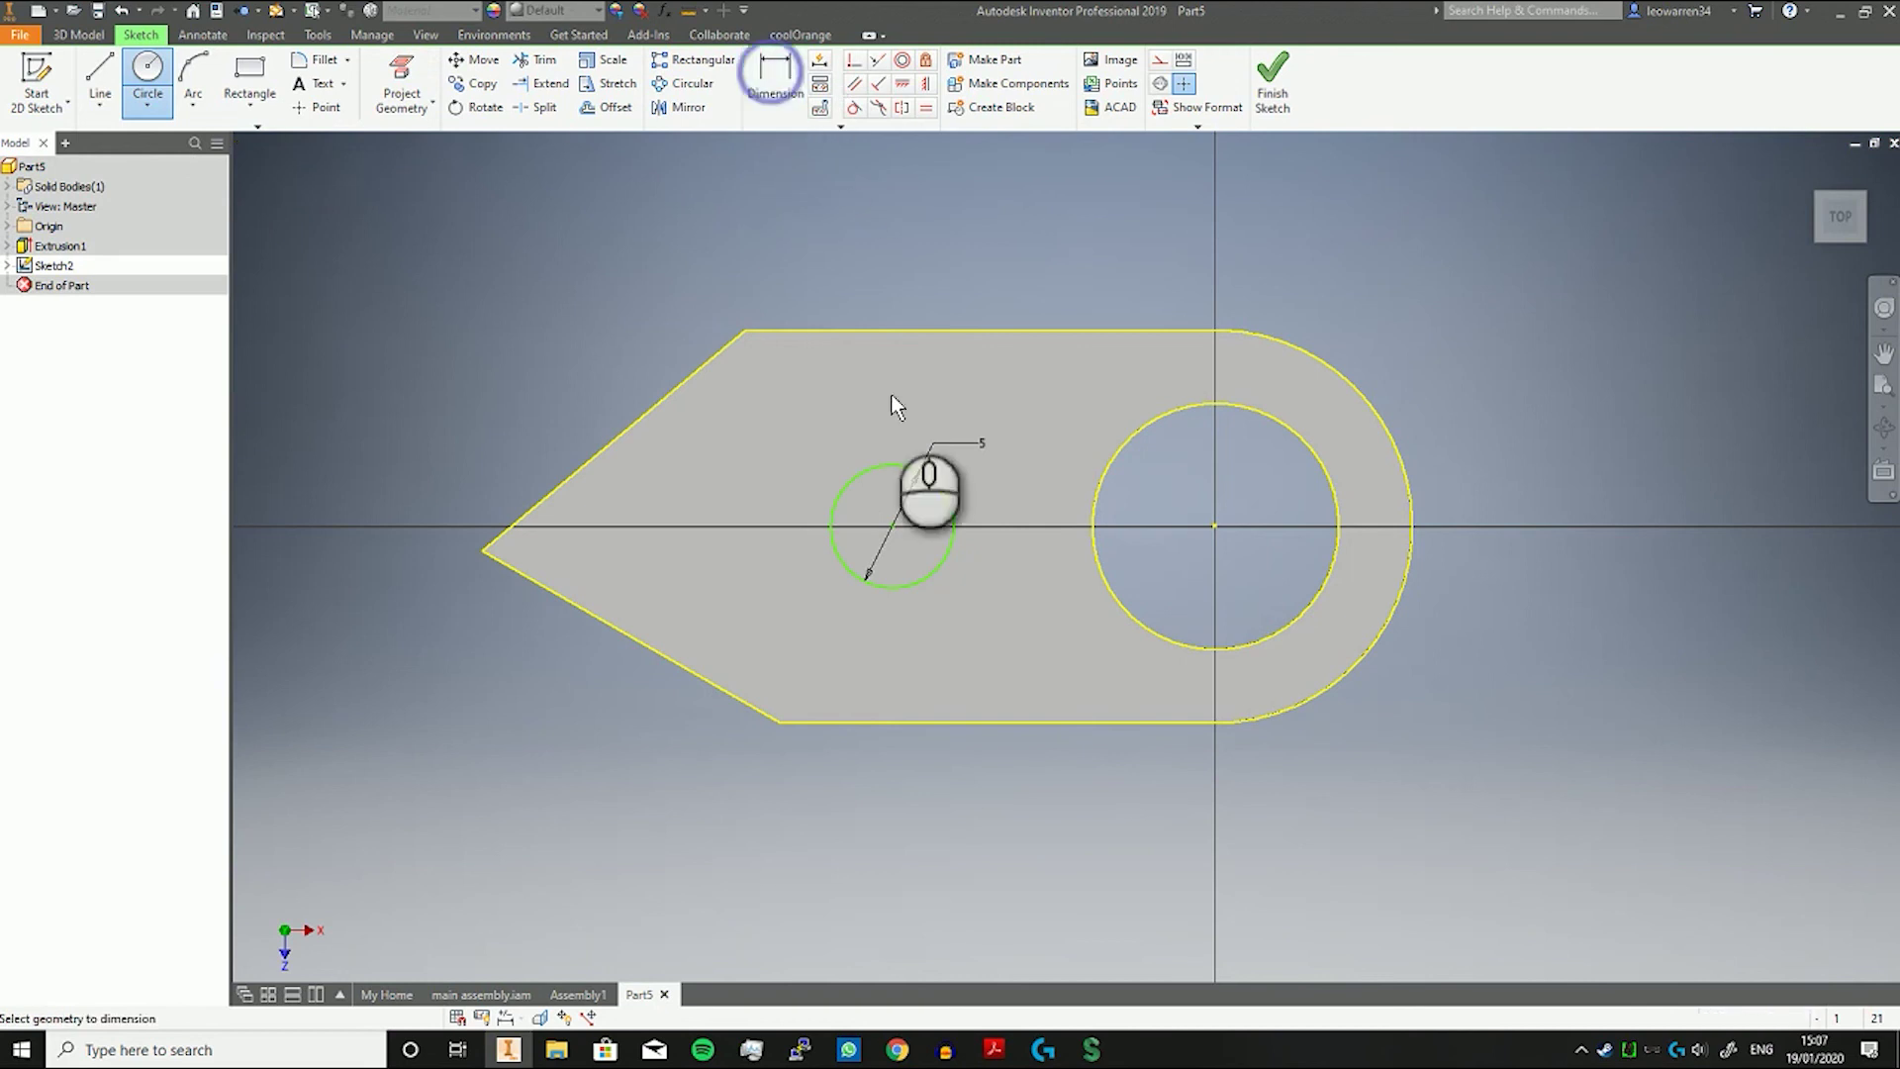
click(891, 525)
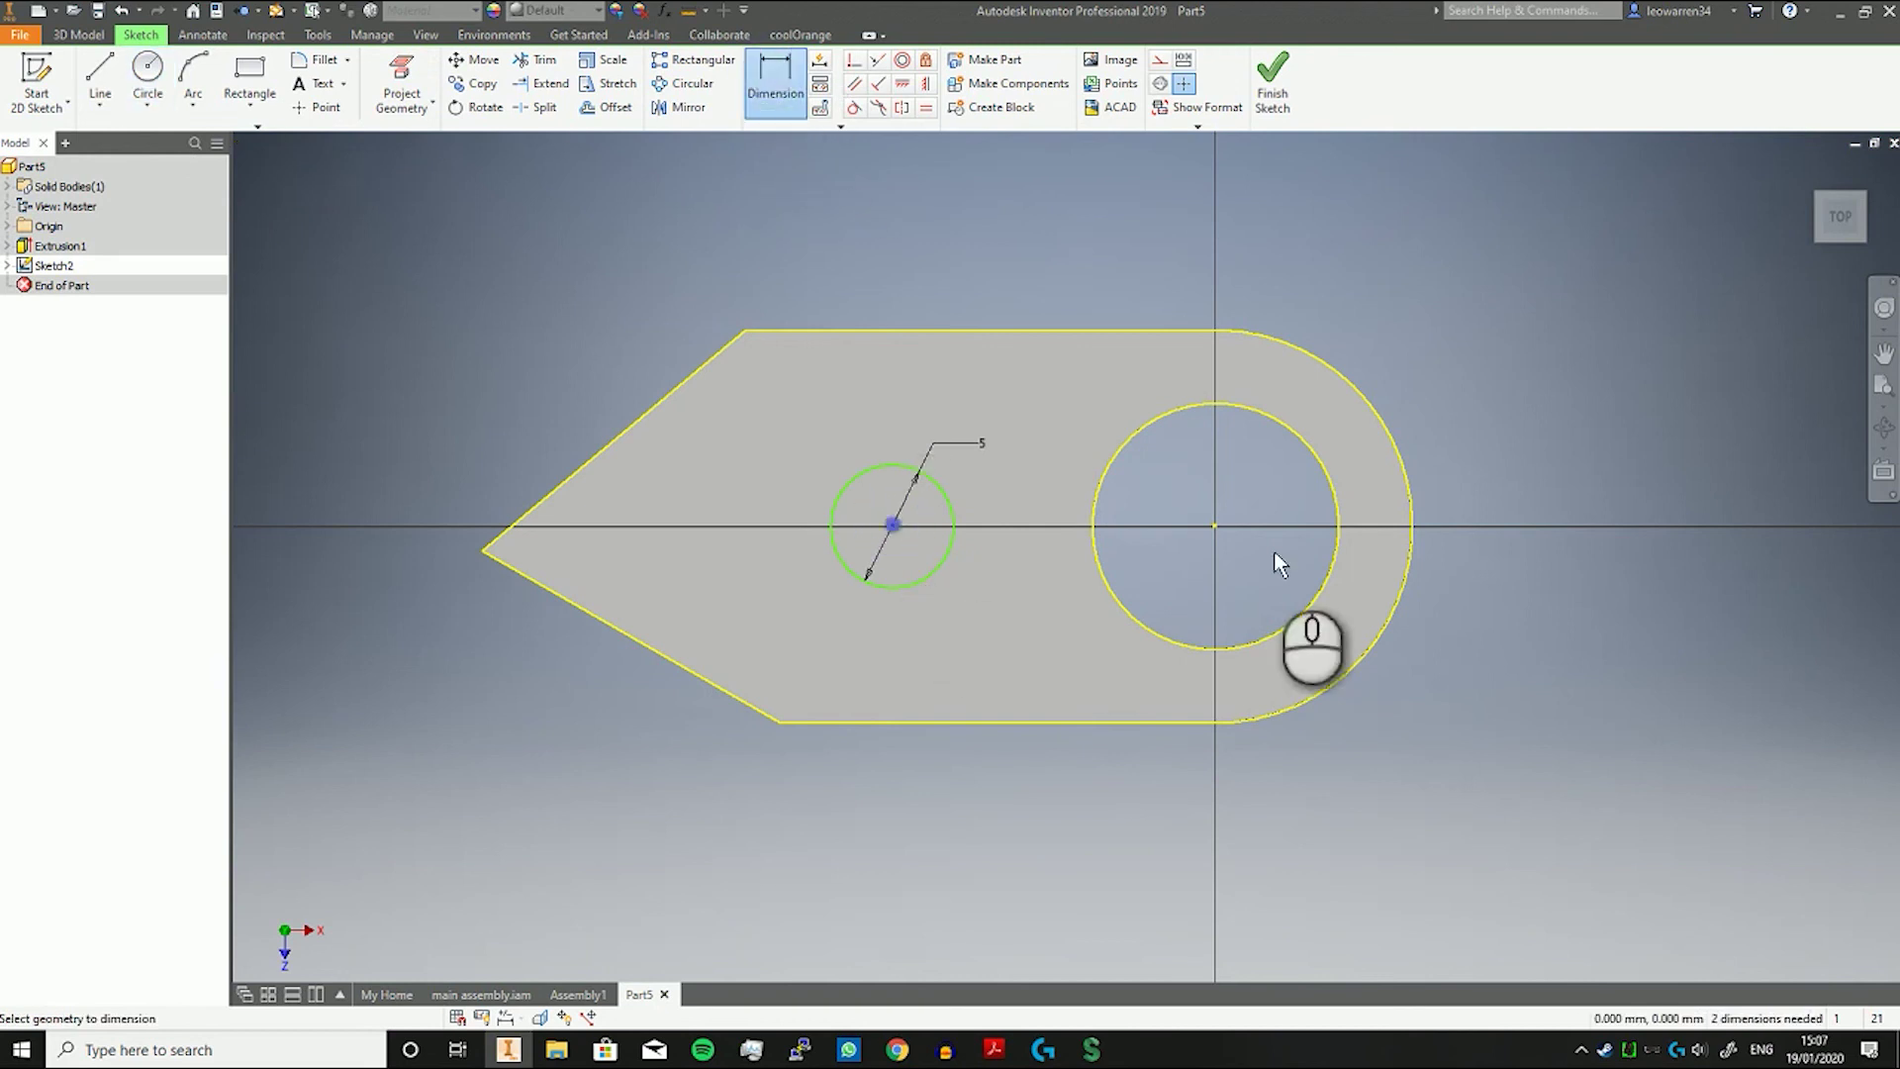
click(1215, 526)
click(1066, 494)
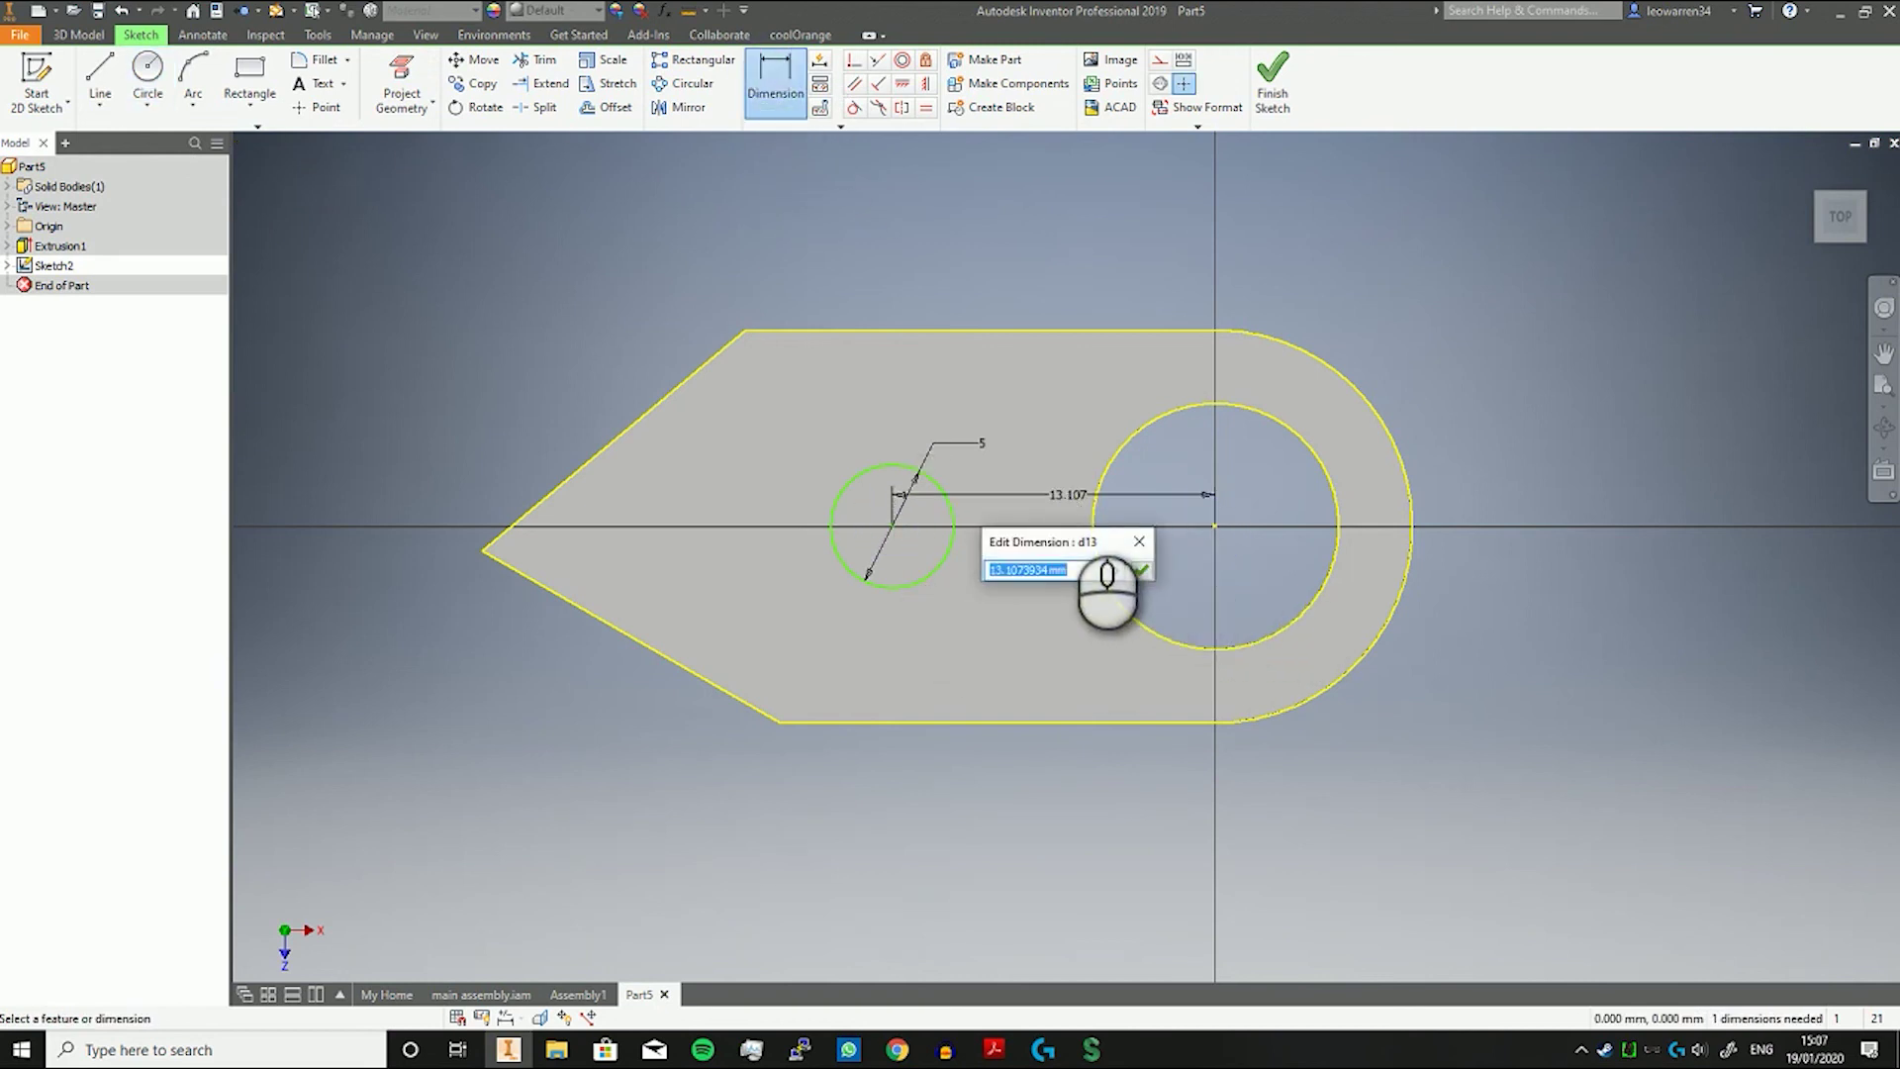
text(10)
key(Return)
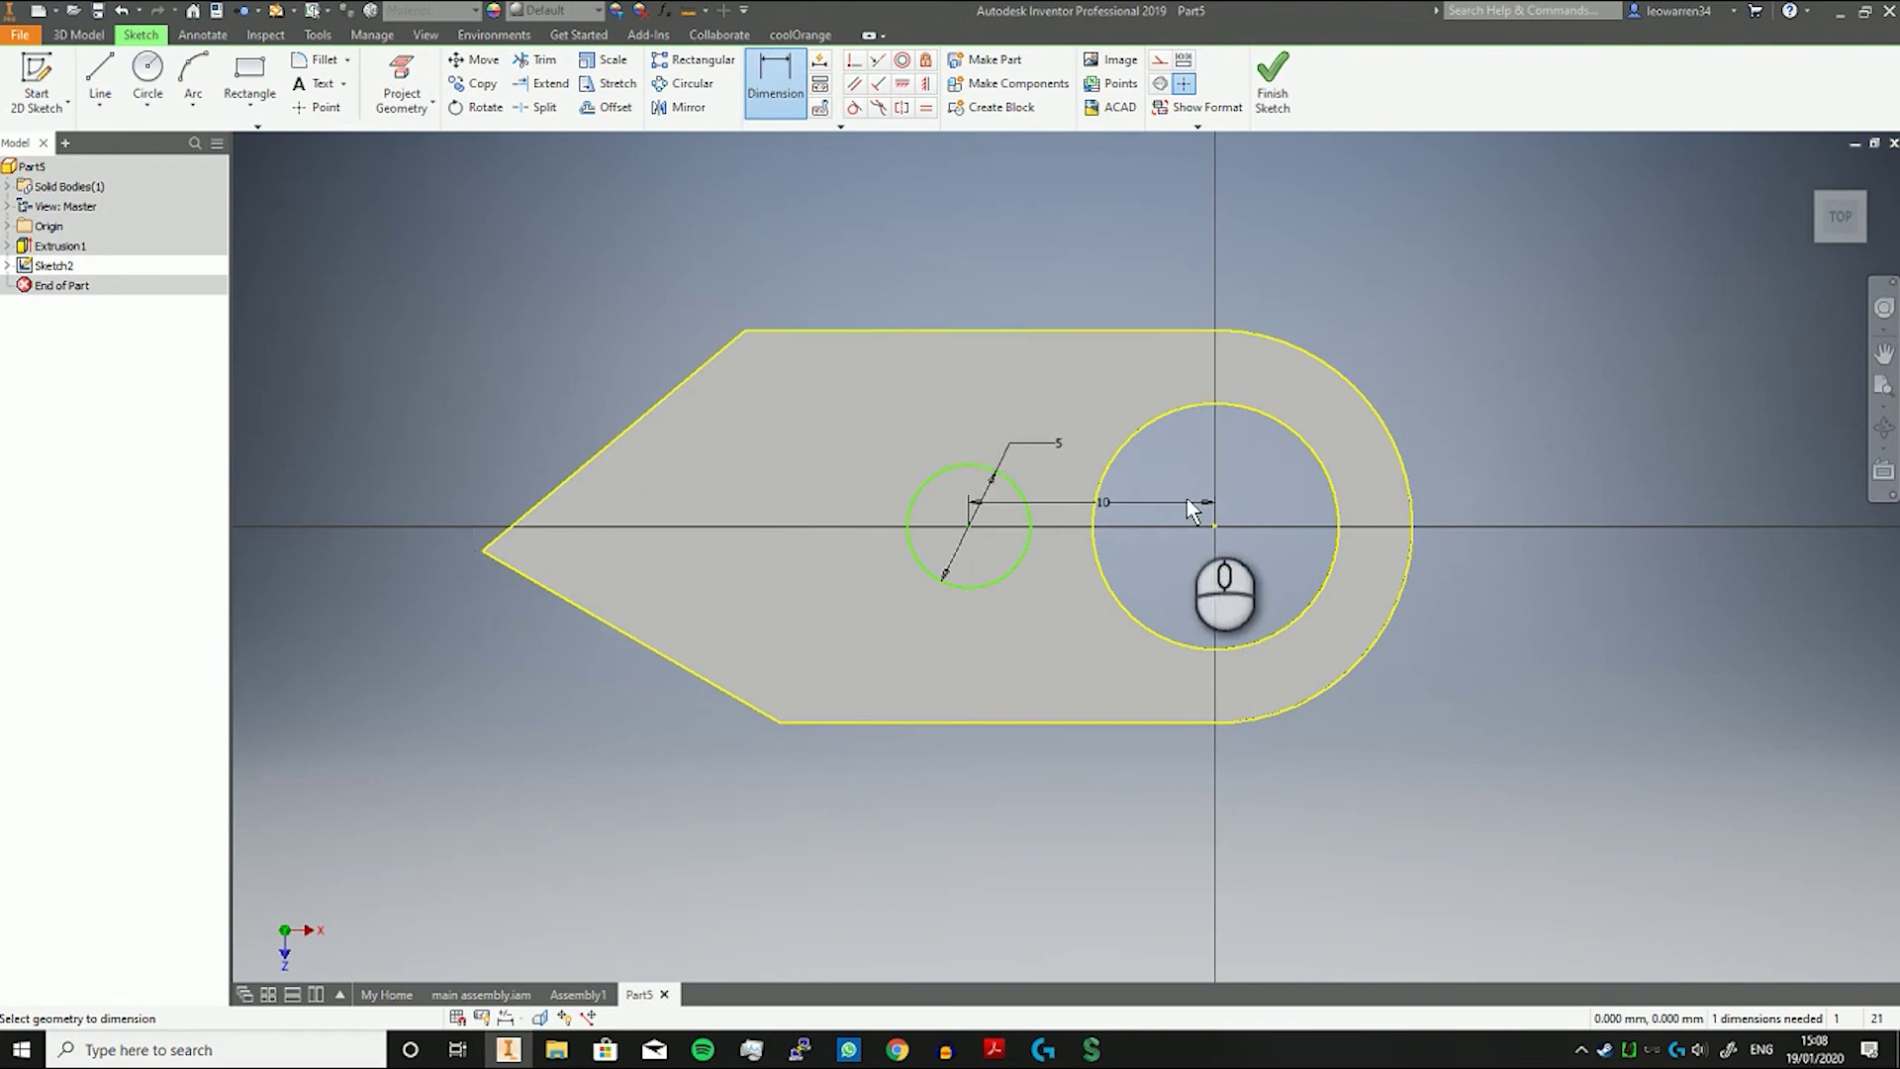
Cut the 5 mm circle through the plate as Extrusion2, then bring up the exam objectives PDF.
click(1273, 78)
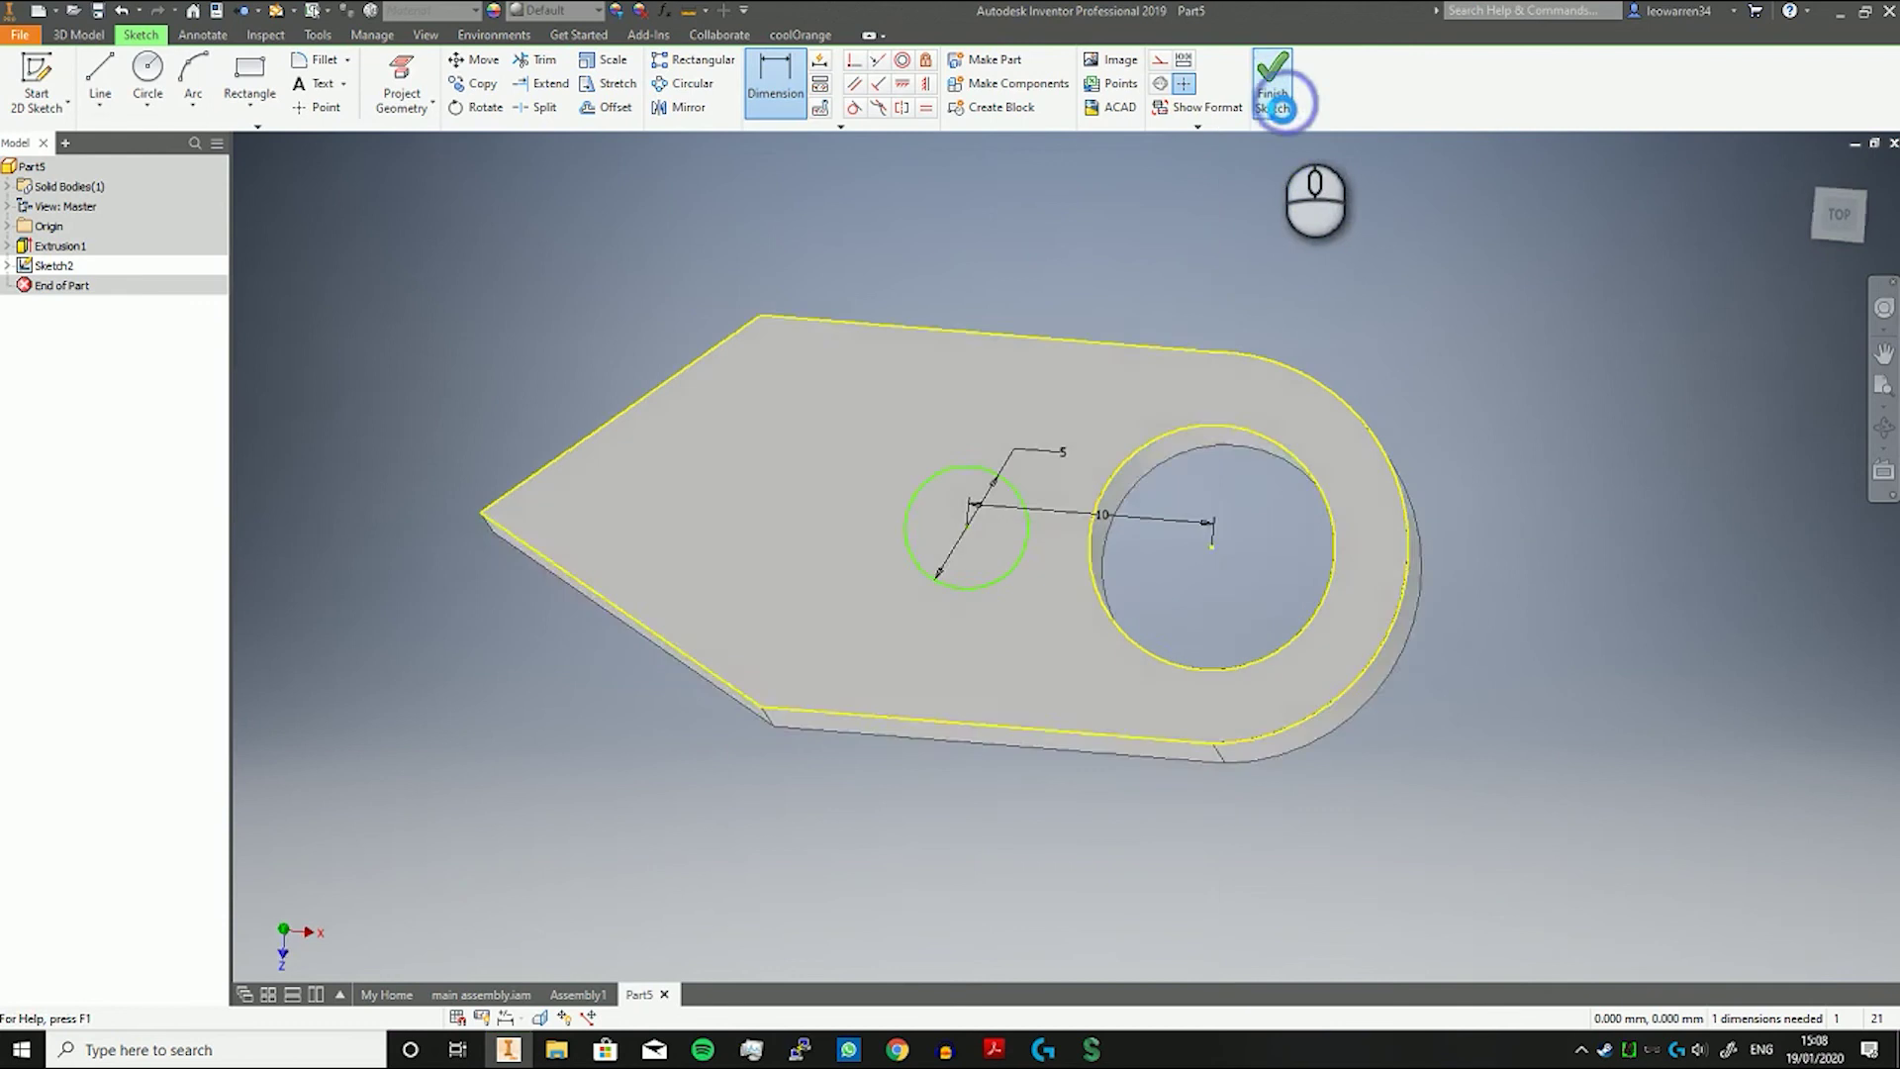
click(147, 80)
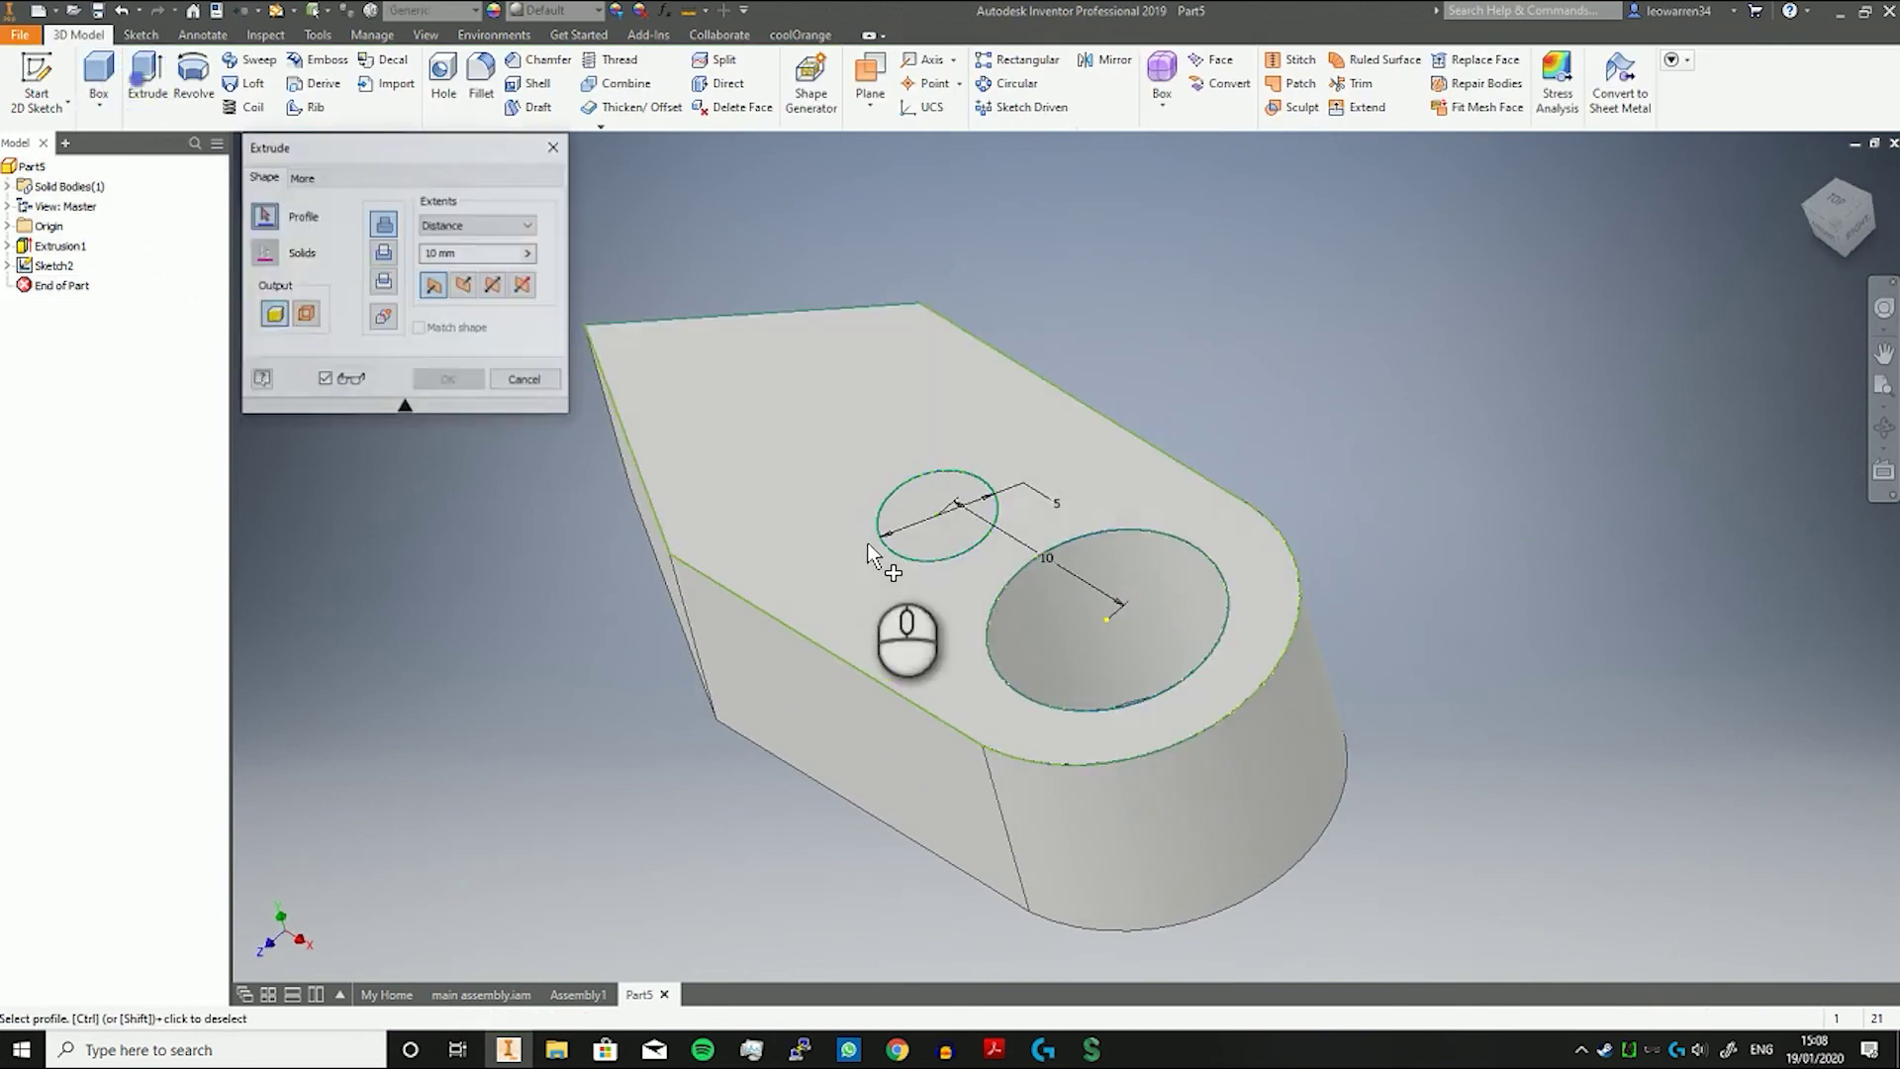
click(384, 251)
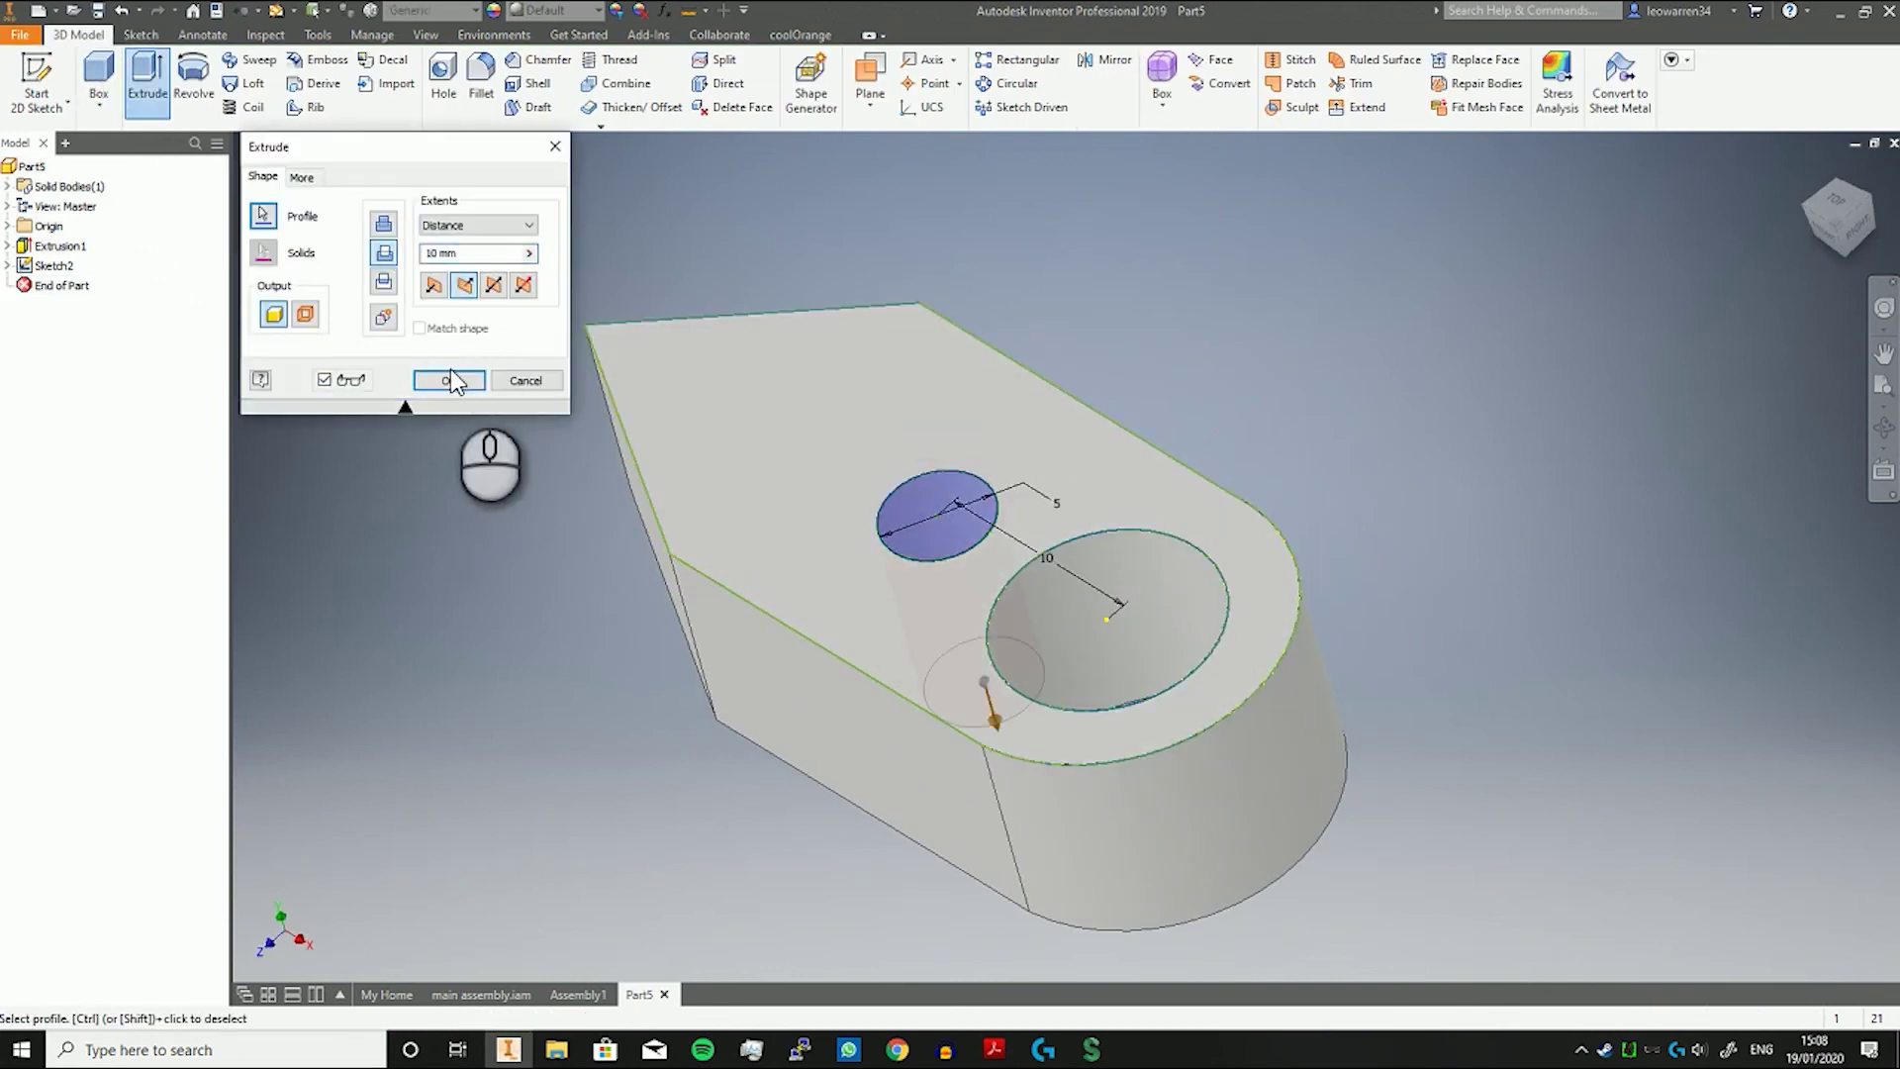
click(450, 380)
click(455, 380)
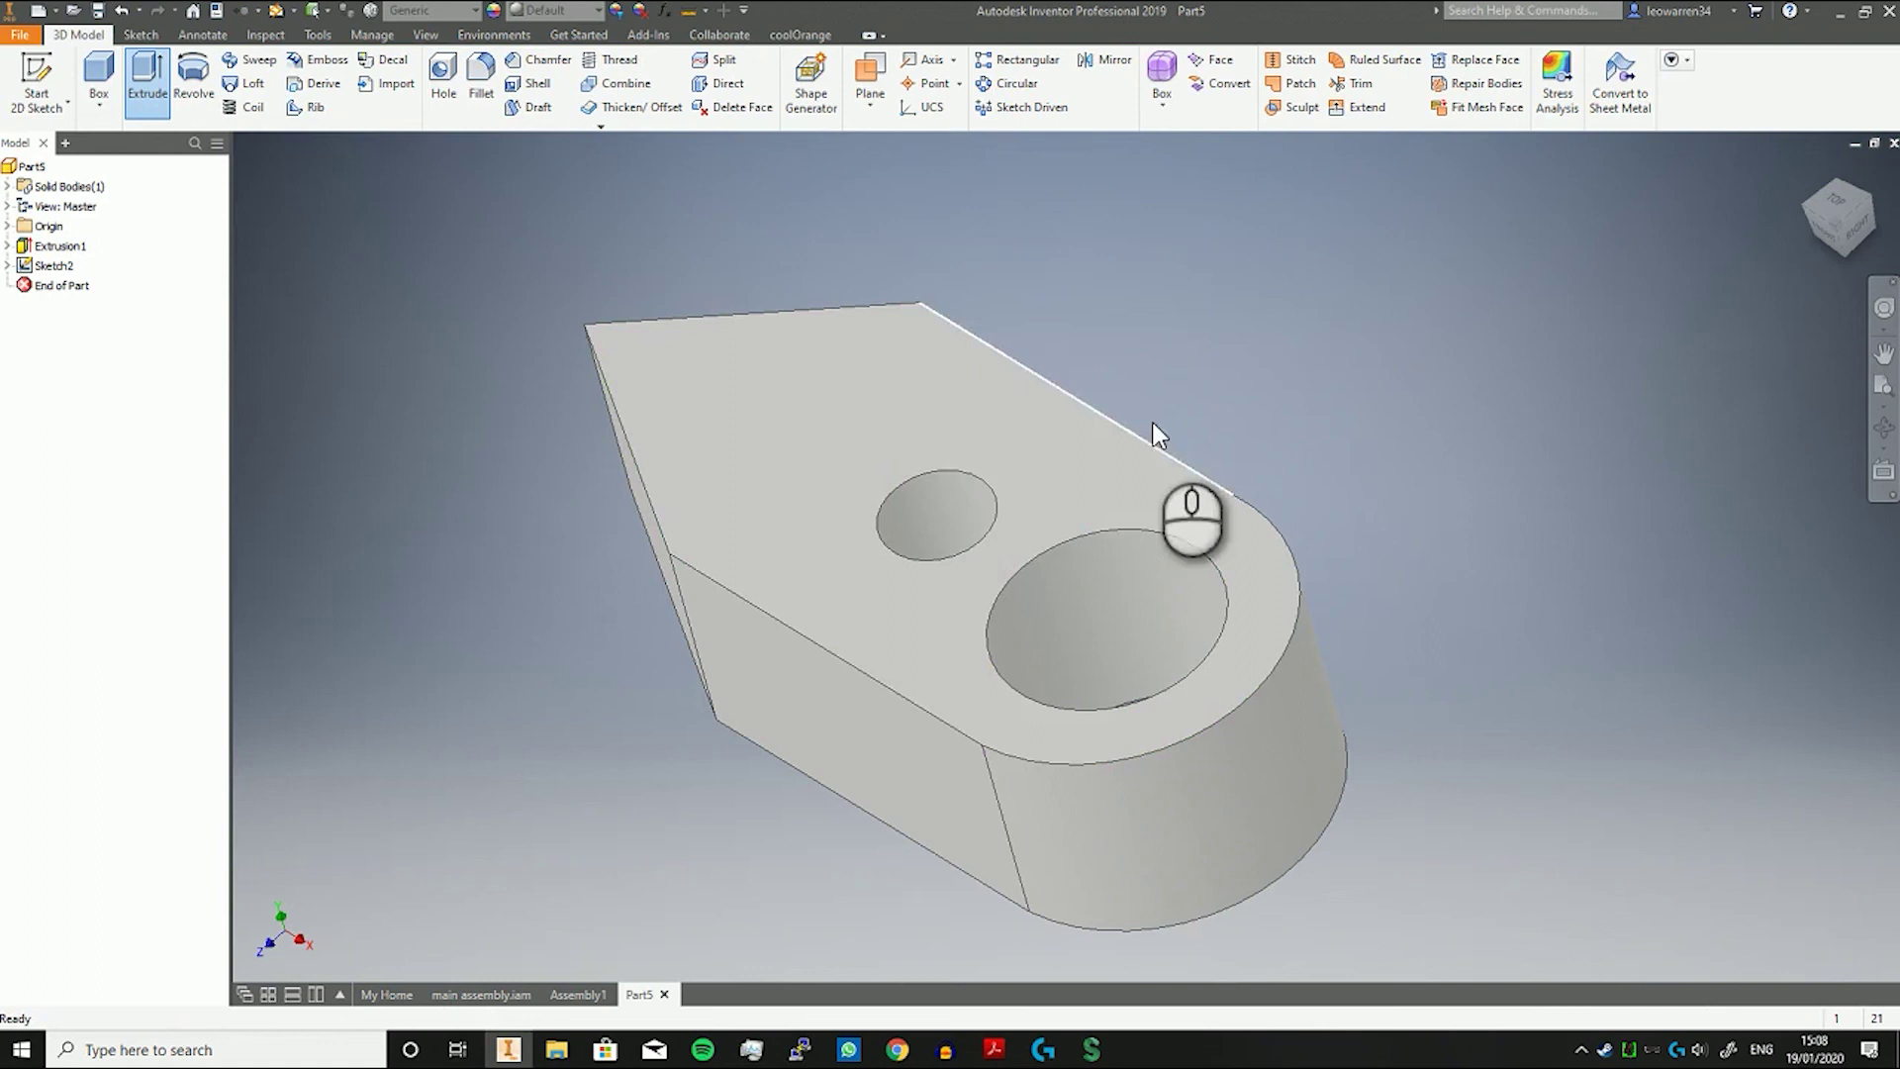
shift+middle_drag(1779, 260, 1501, 539)
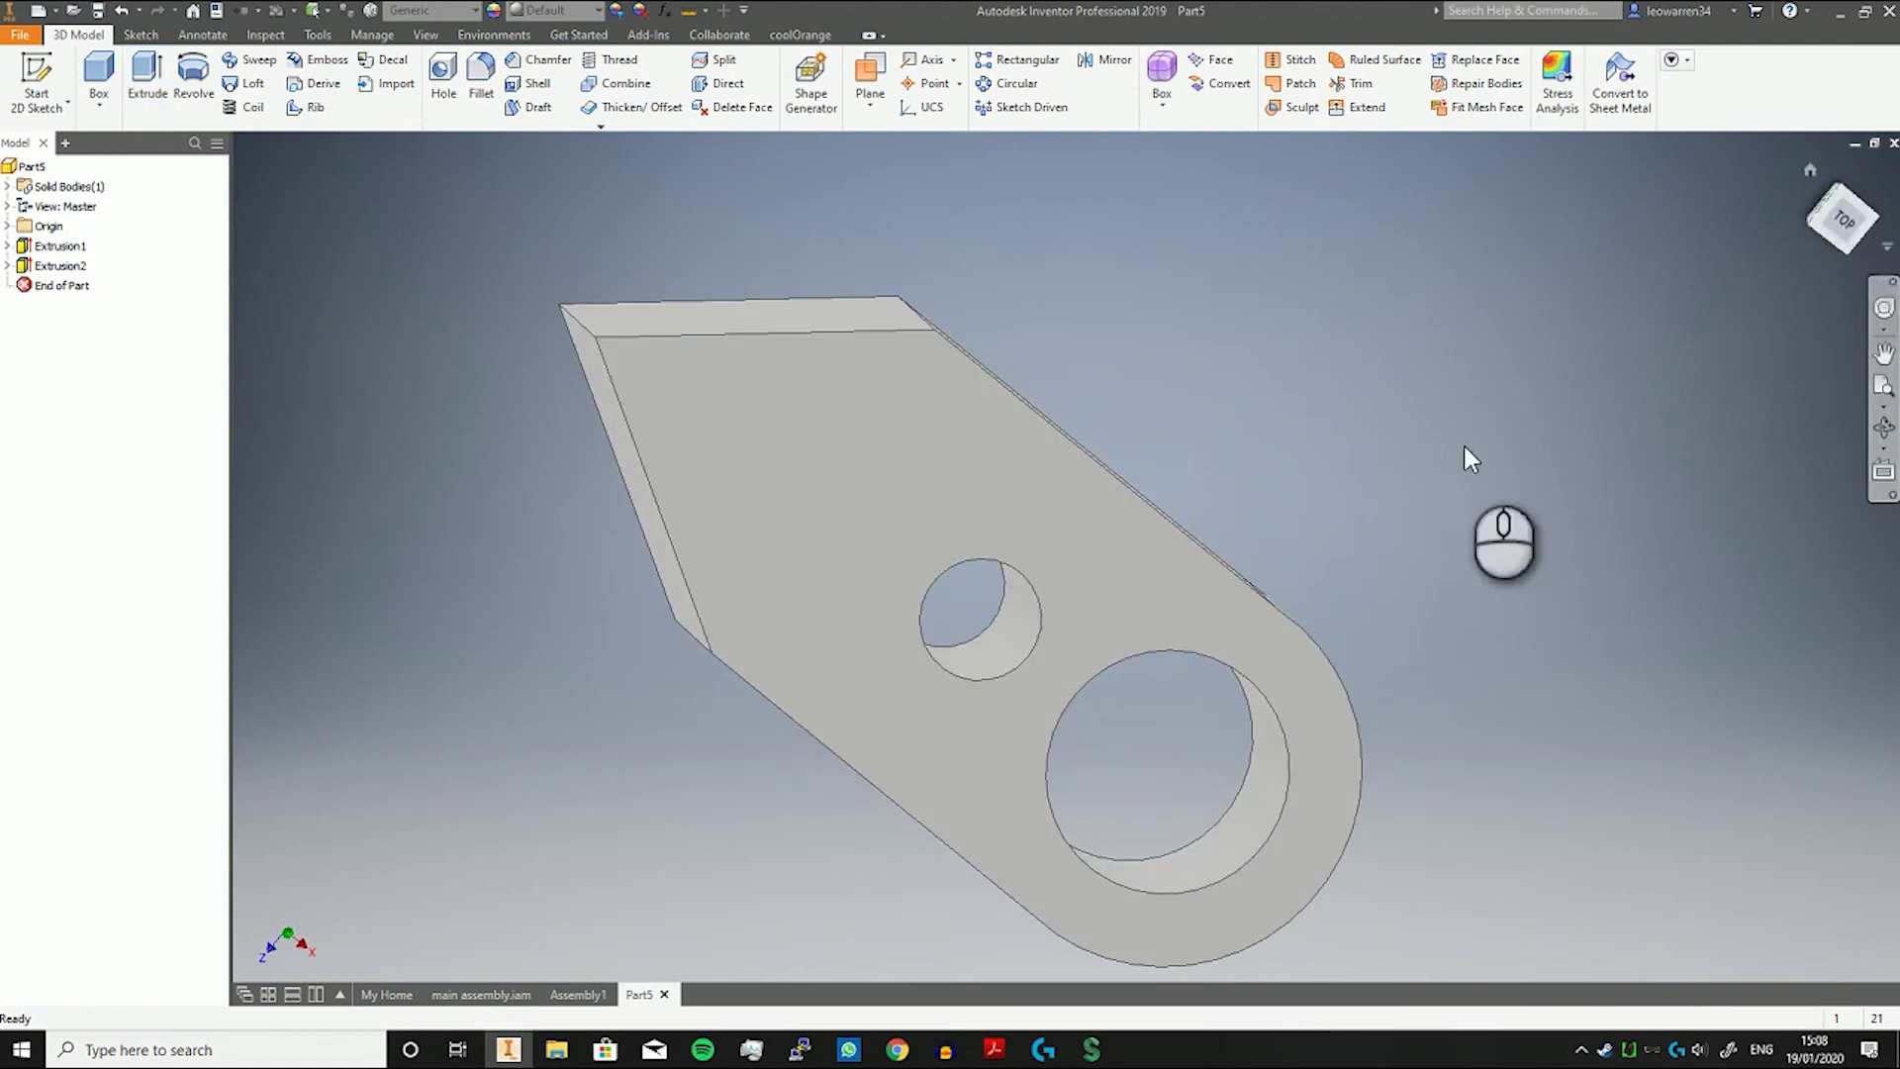
click(994, 1050)
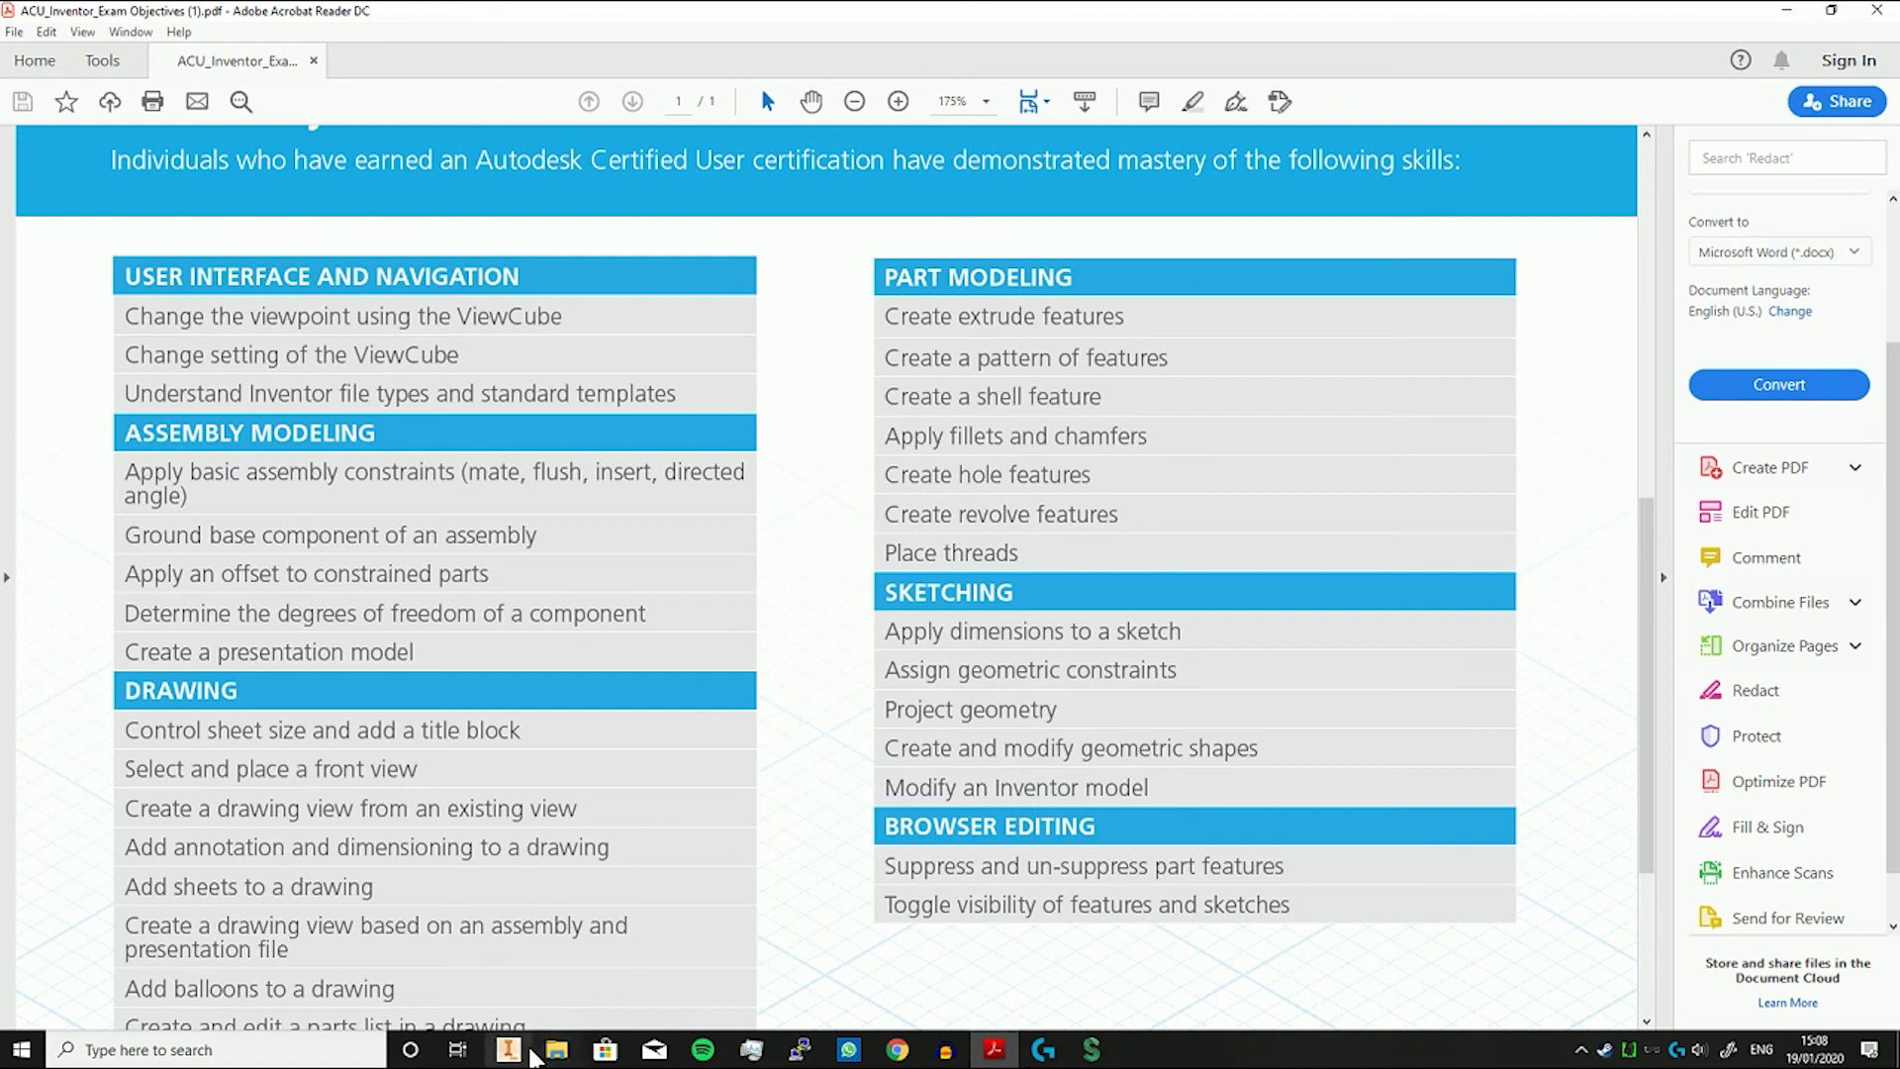
Start a new sketch, Sketch3, on the plate's top face.
click(508, 1049)
shift+middle_drag(609, 781, 890, 871)
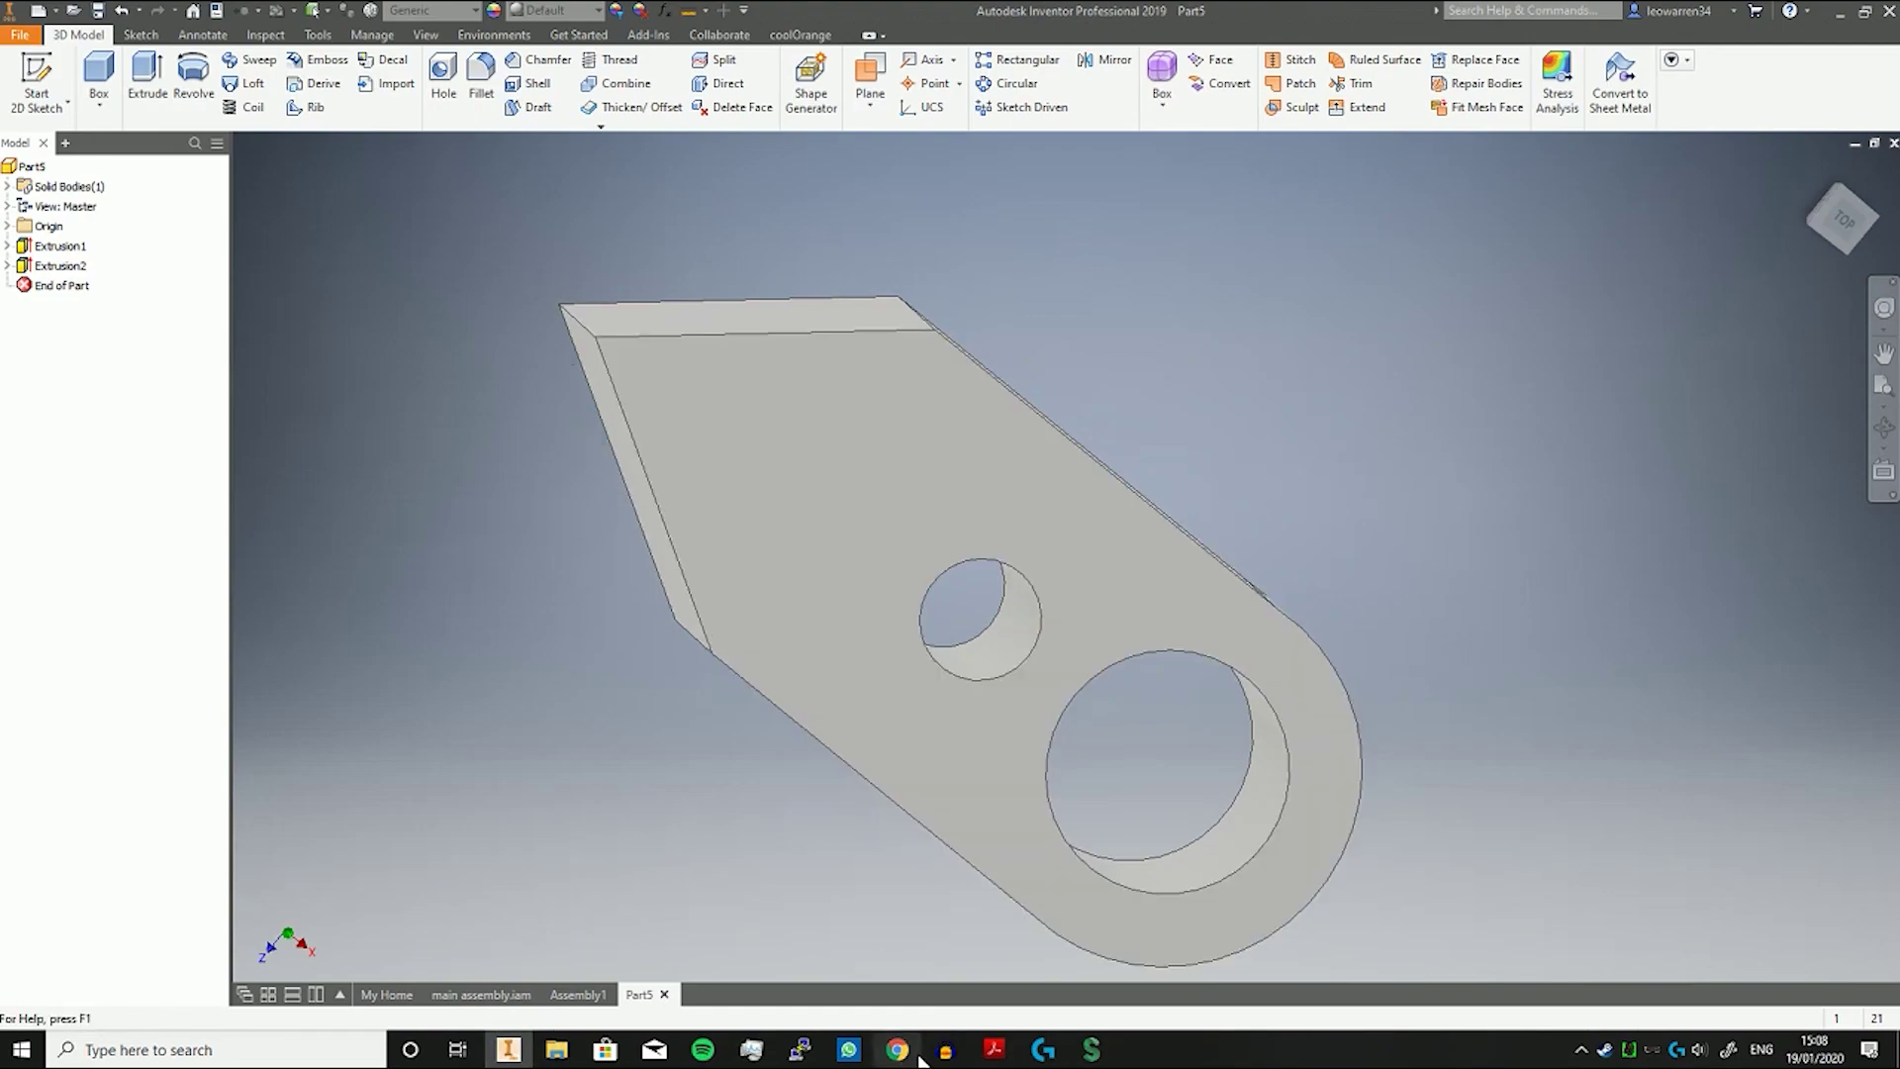
click(37, 79)
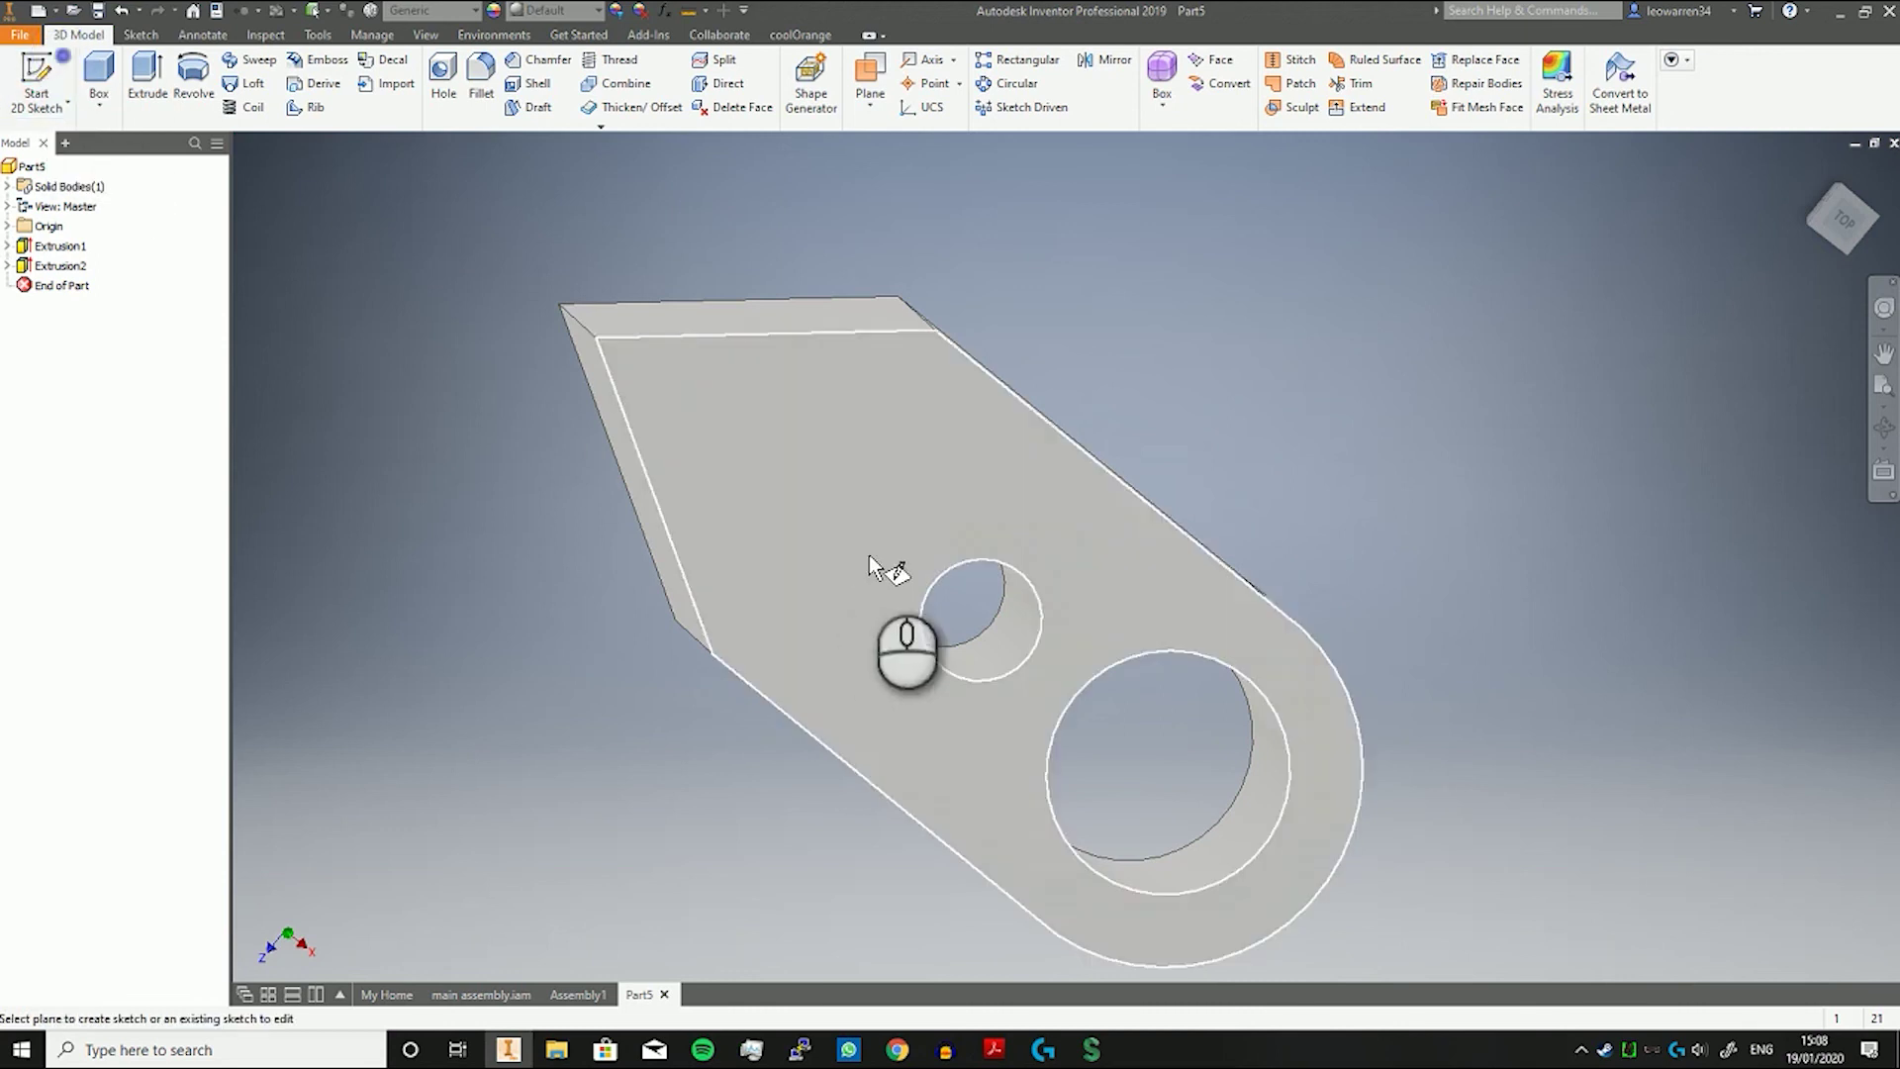
click(869, 557)
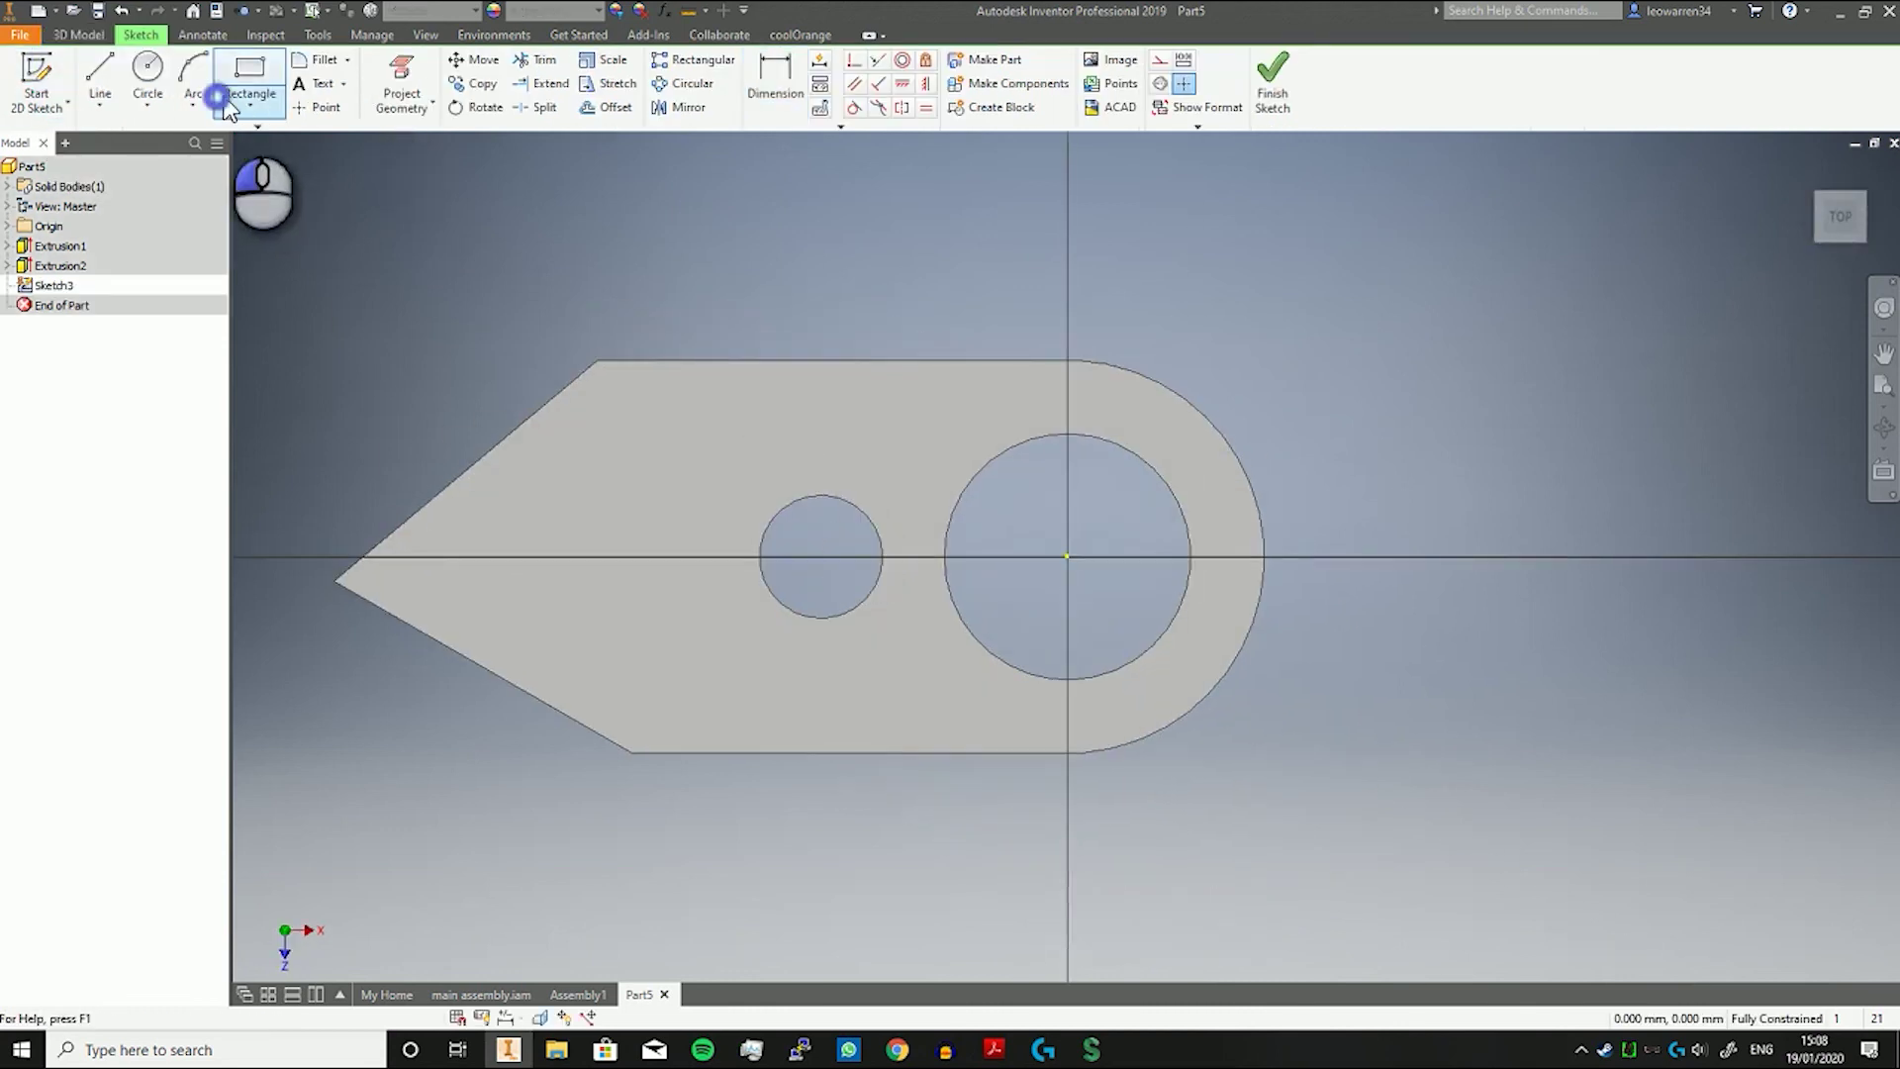
Draw a hexagon left of the small hole with the Polygon tool.
click(222, 100)
click(287, 497)
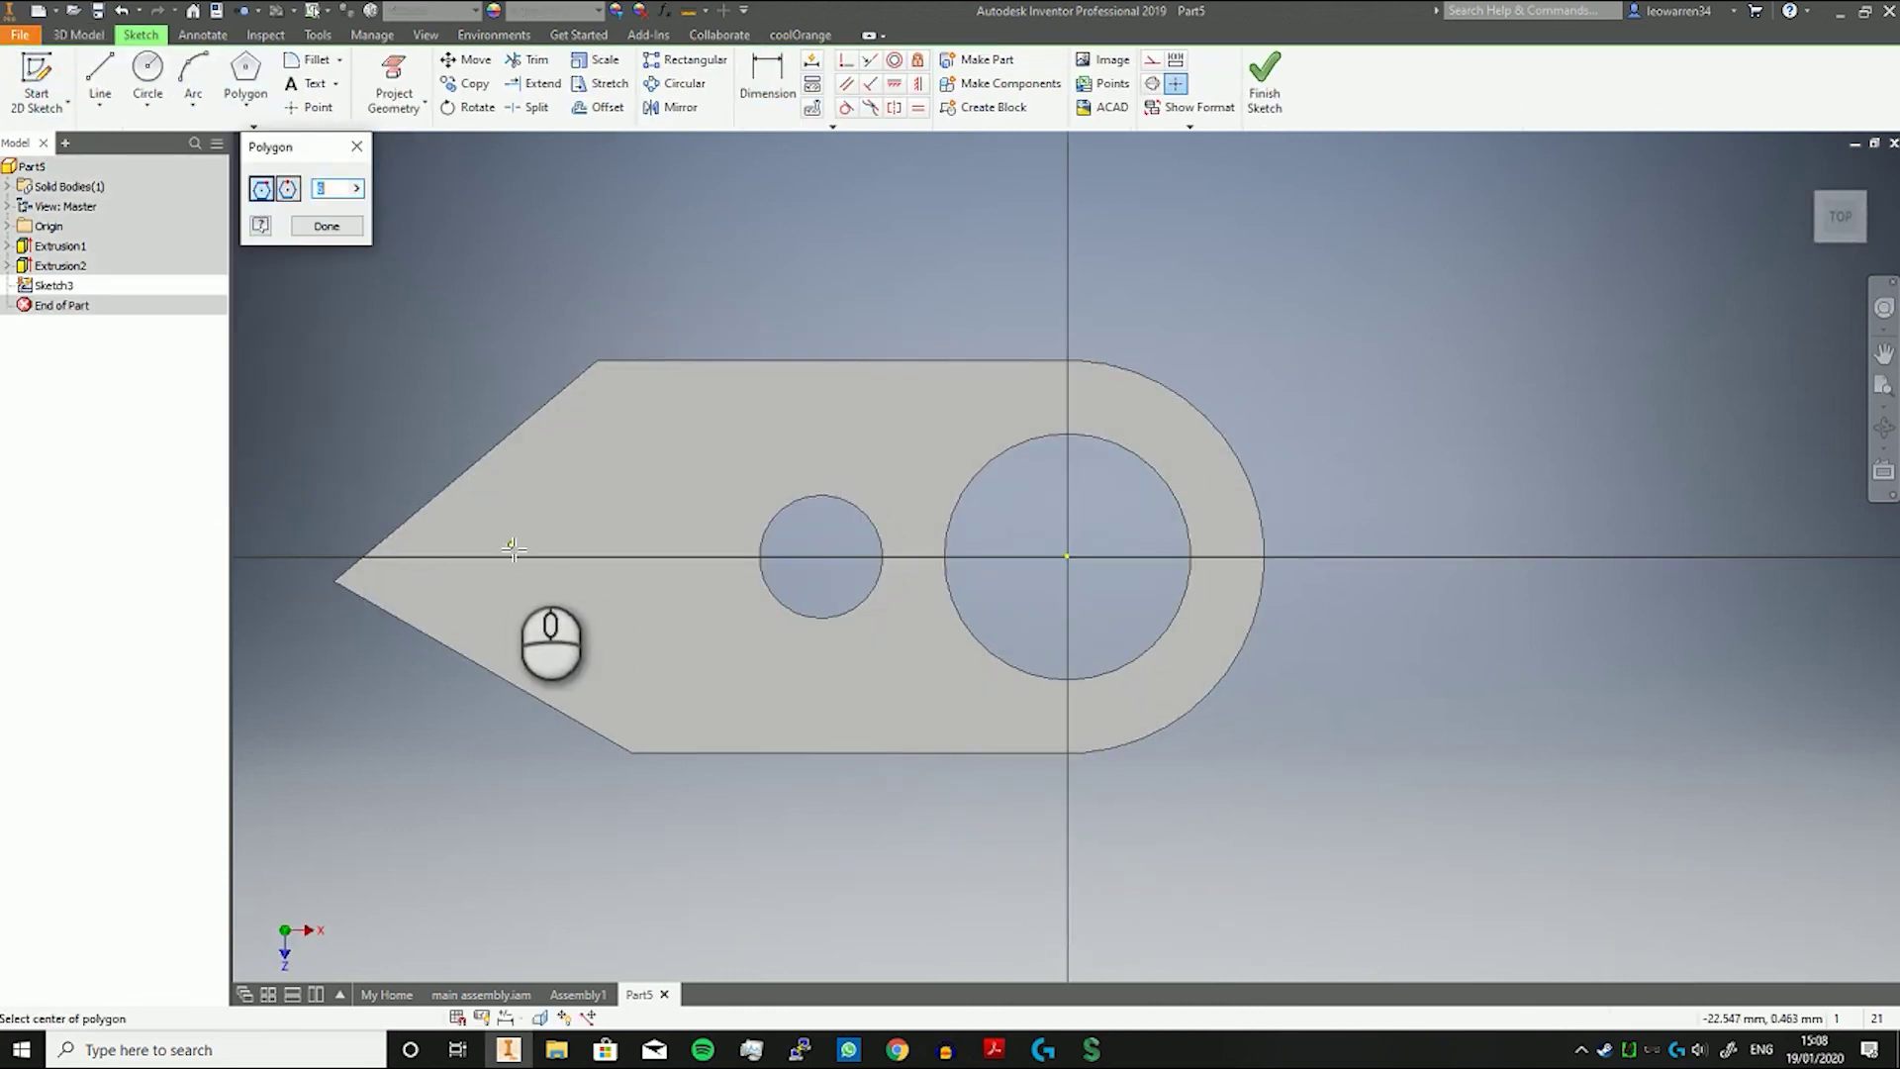
click(570, 558)
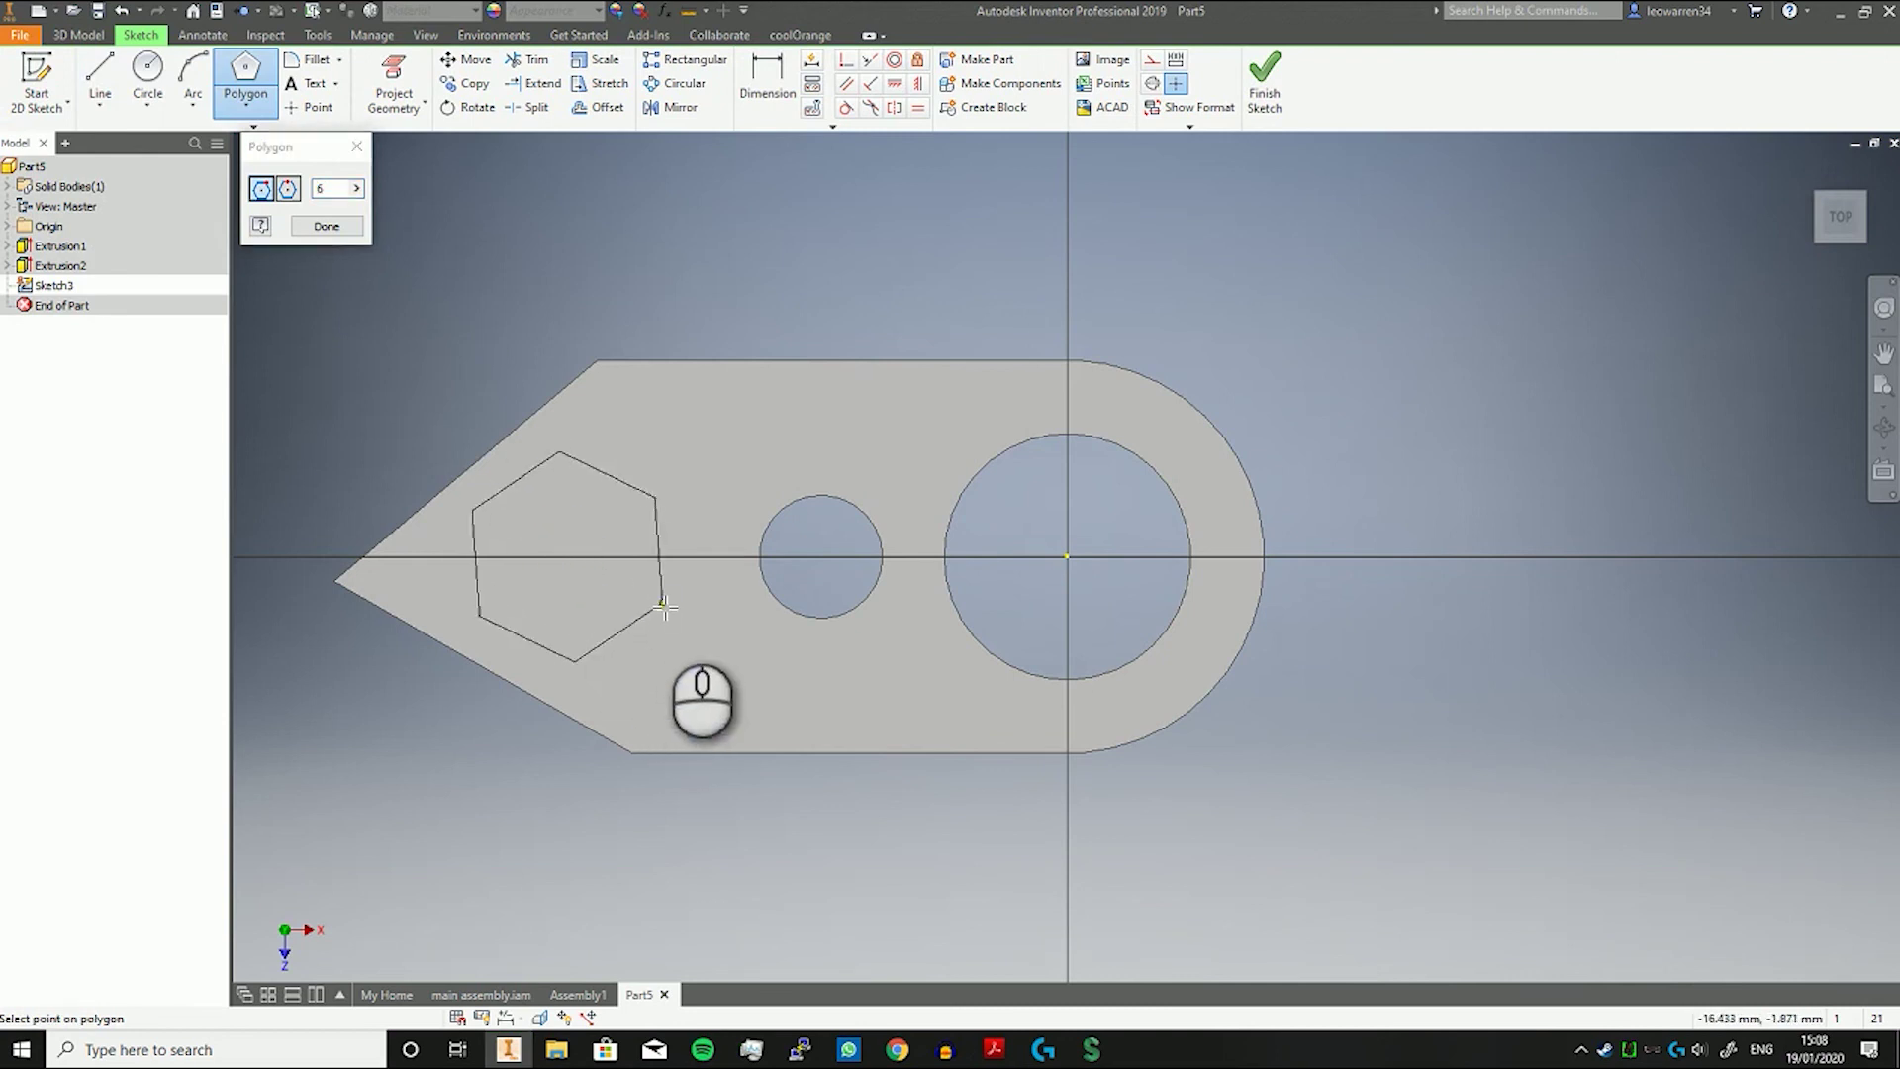
click(665, 608)
right_click(700, 424)
click(781, 411)
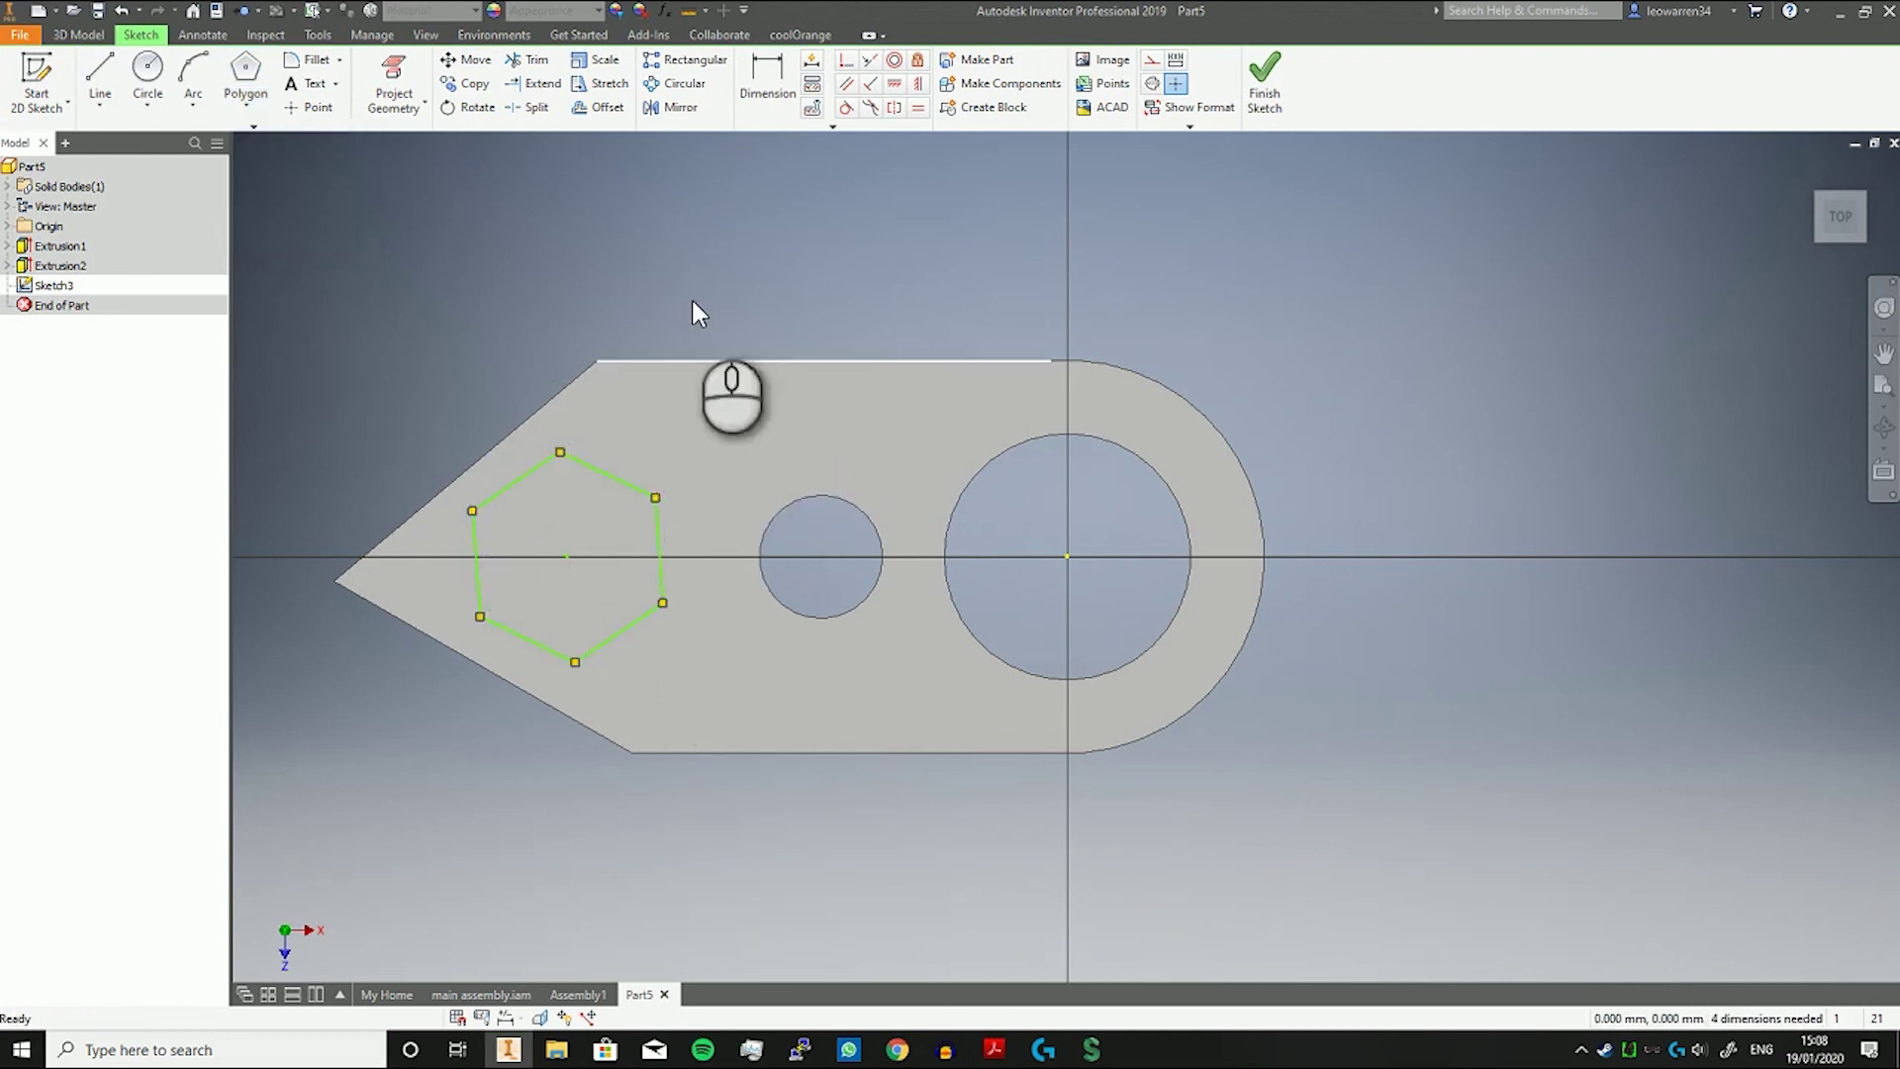
Add a length dimension to the hexagon's top-right edge.
click(767, 74)
click(610, 475)
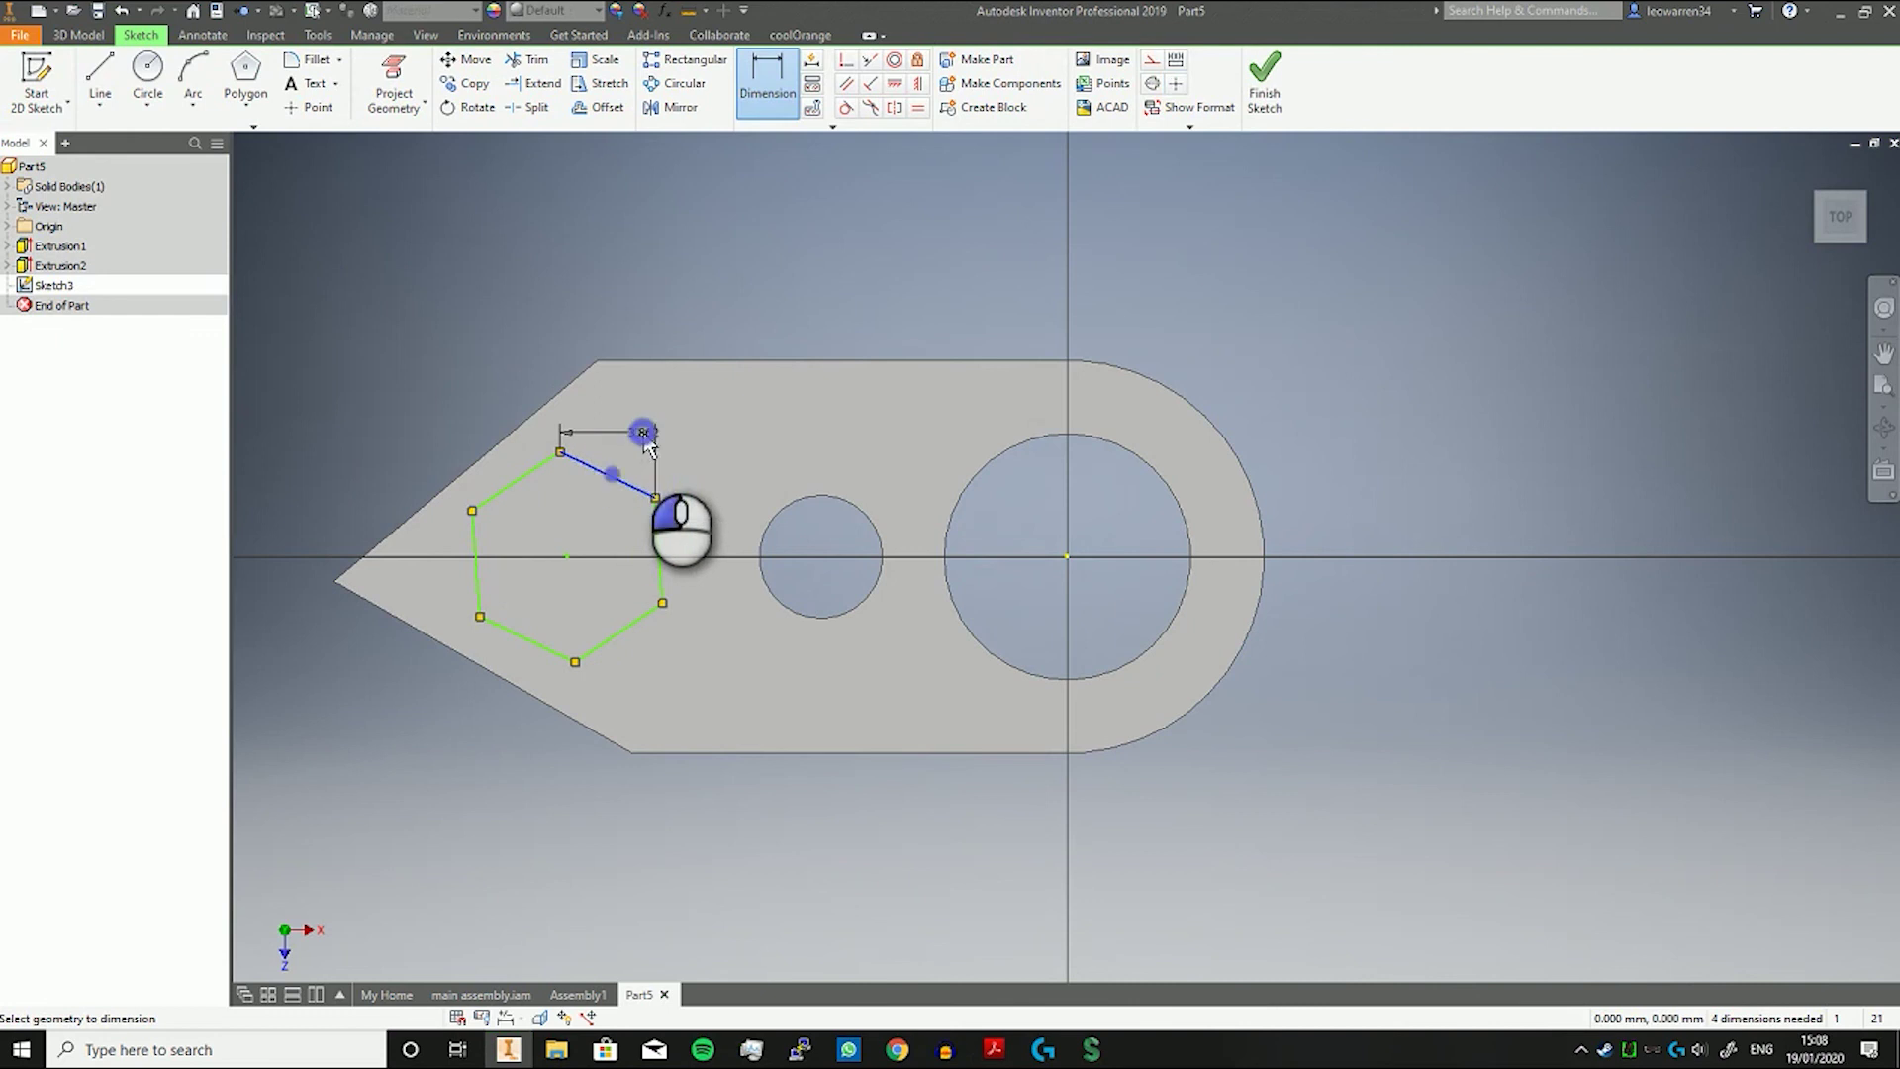
click(645, 443)
key(Return)
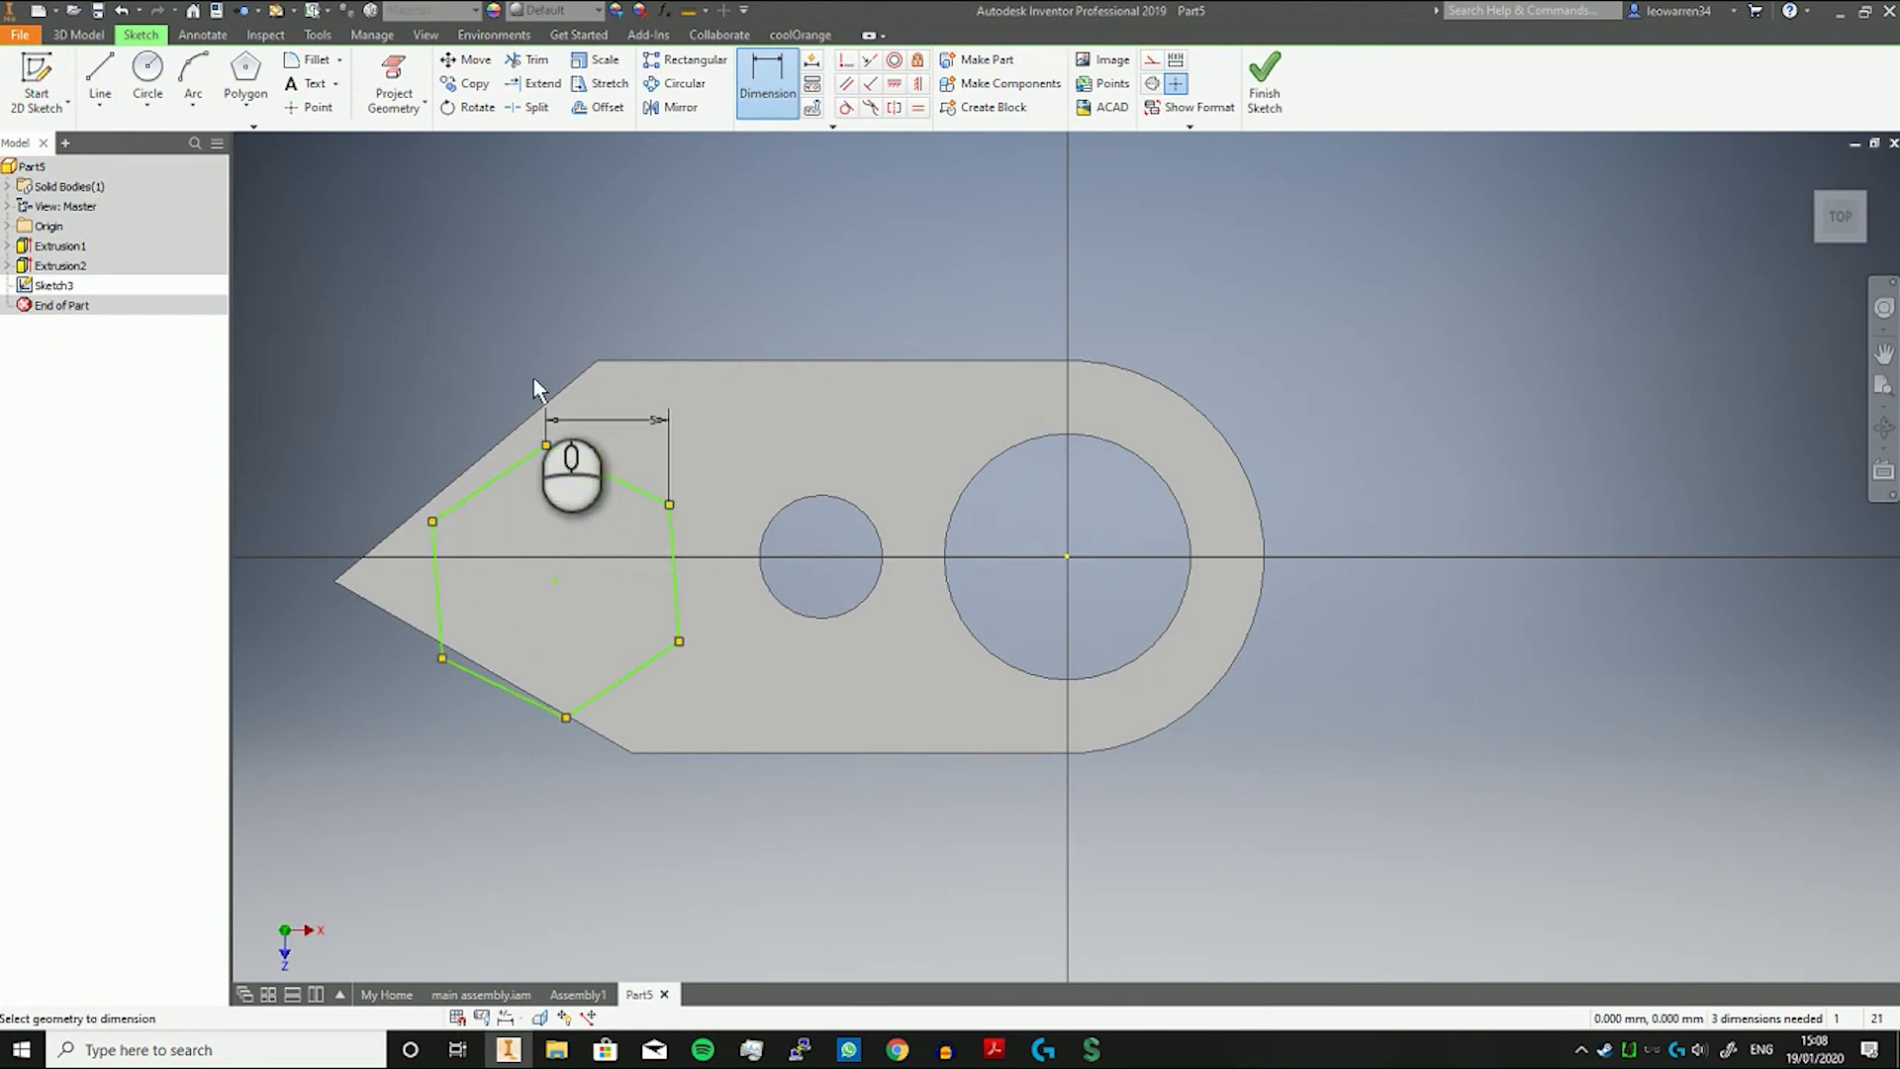
key(Escape)
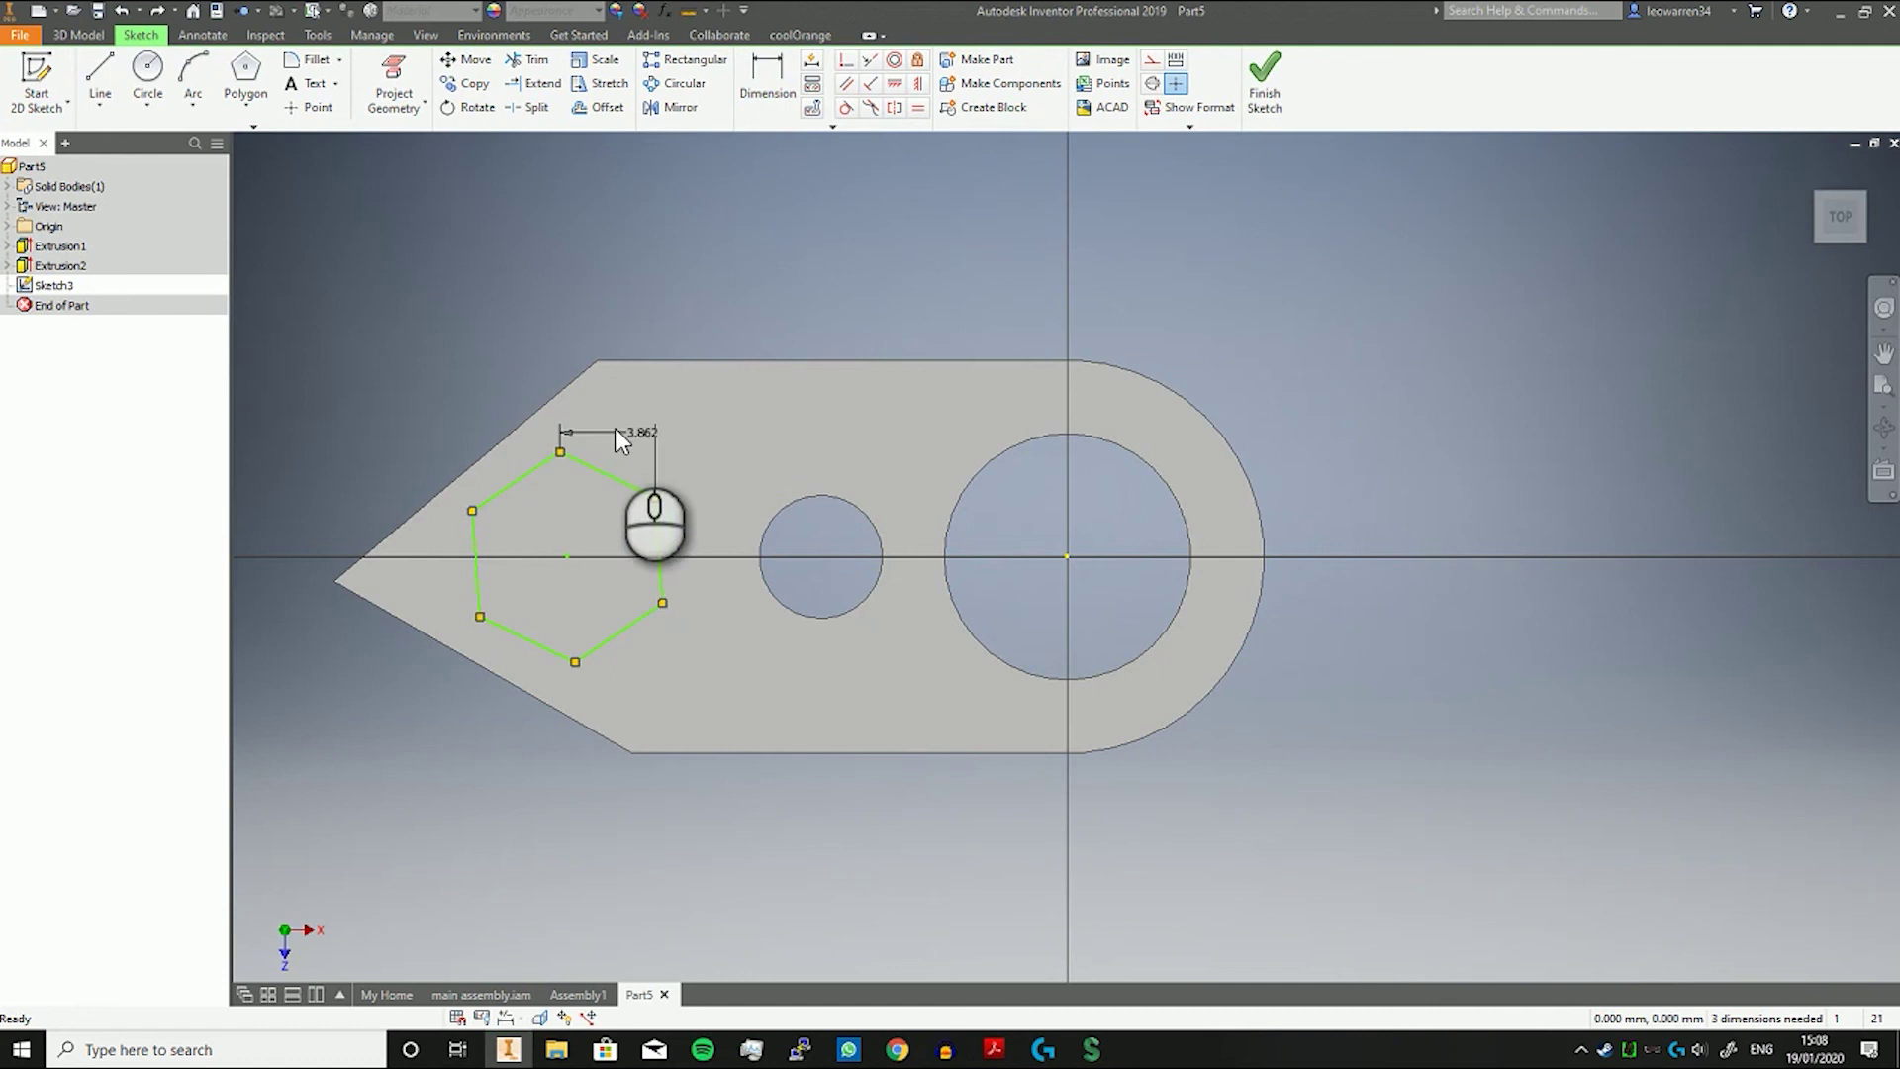
Delete the 3.862 dimension and redimension the hexagon's top edge to 4.5.
click(601, 439)
key(Delete)
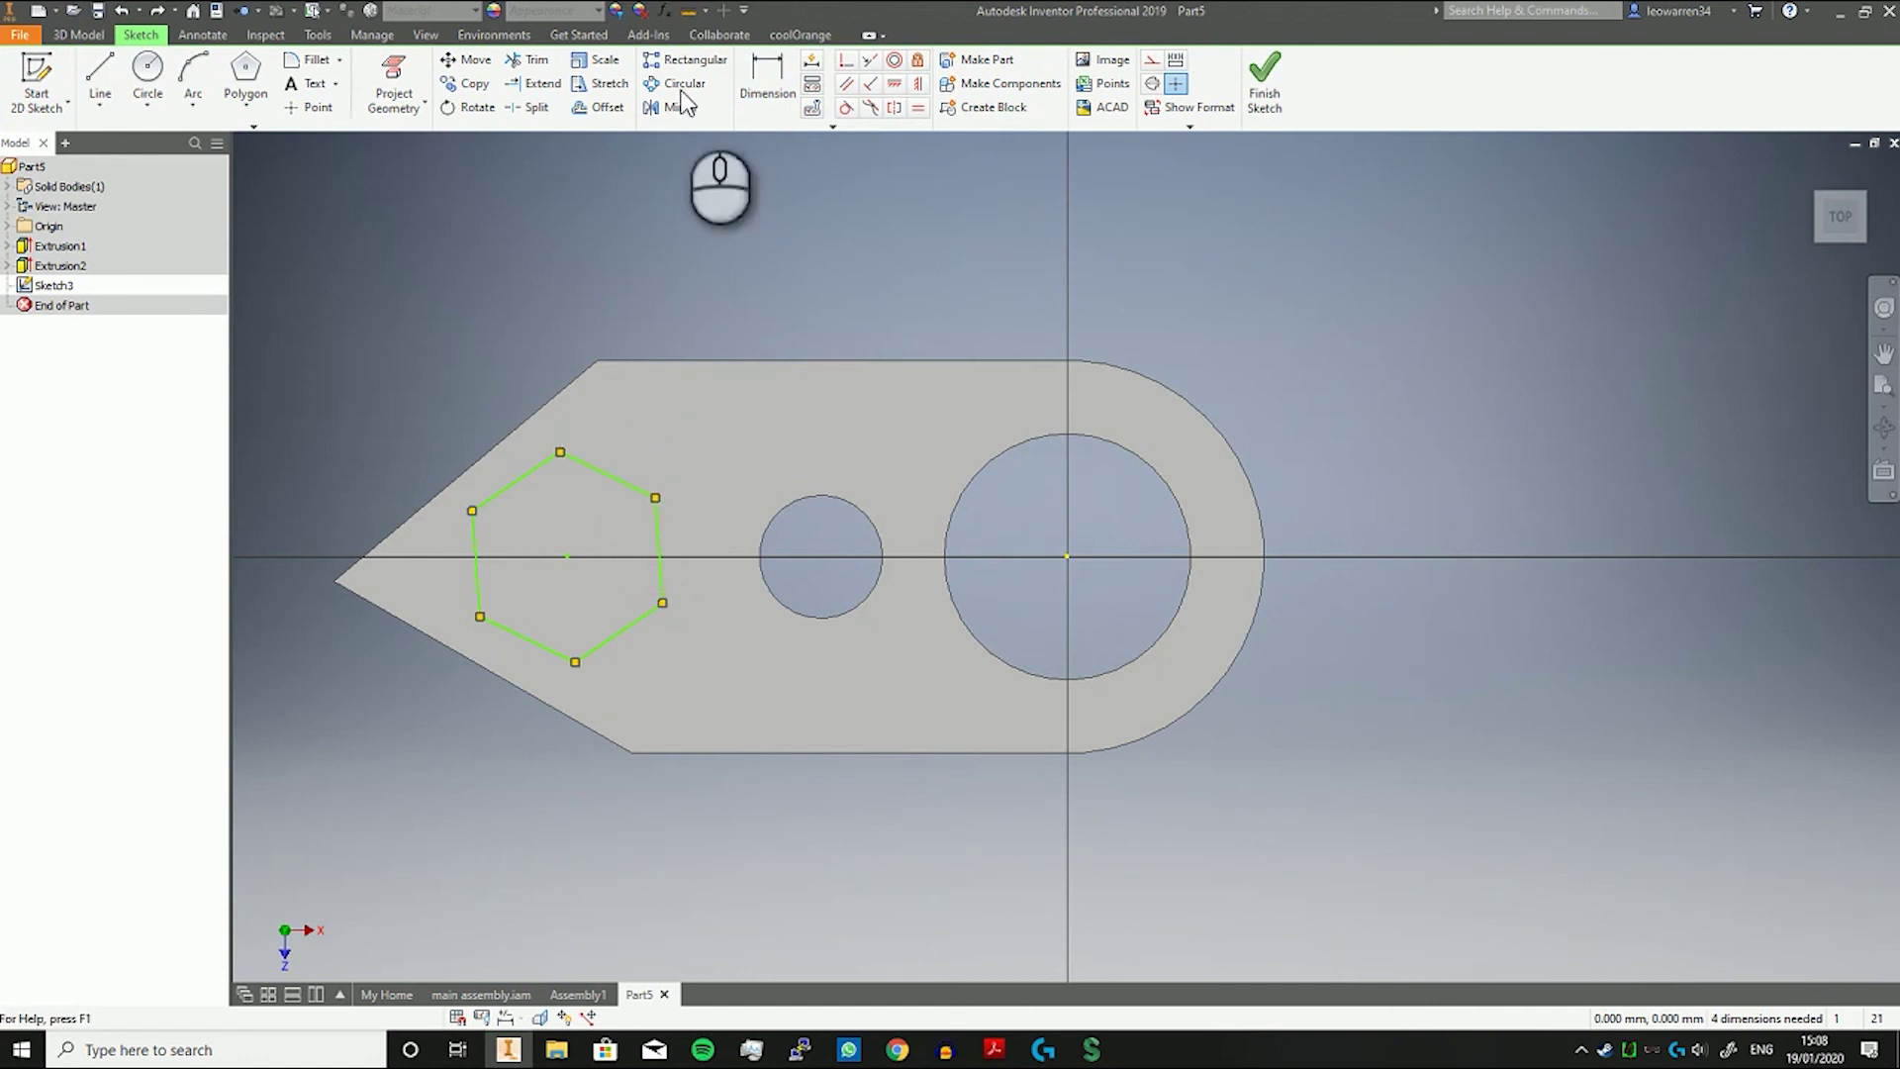
click(767, 79)
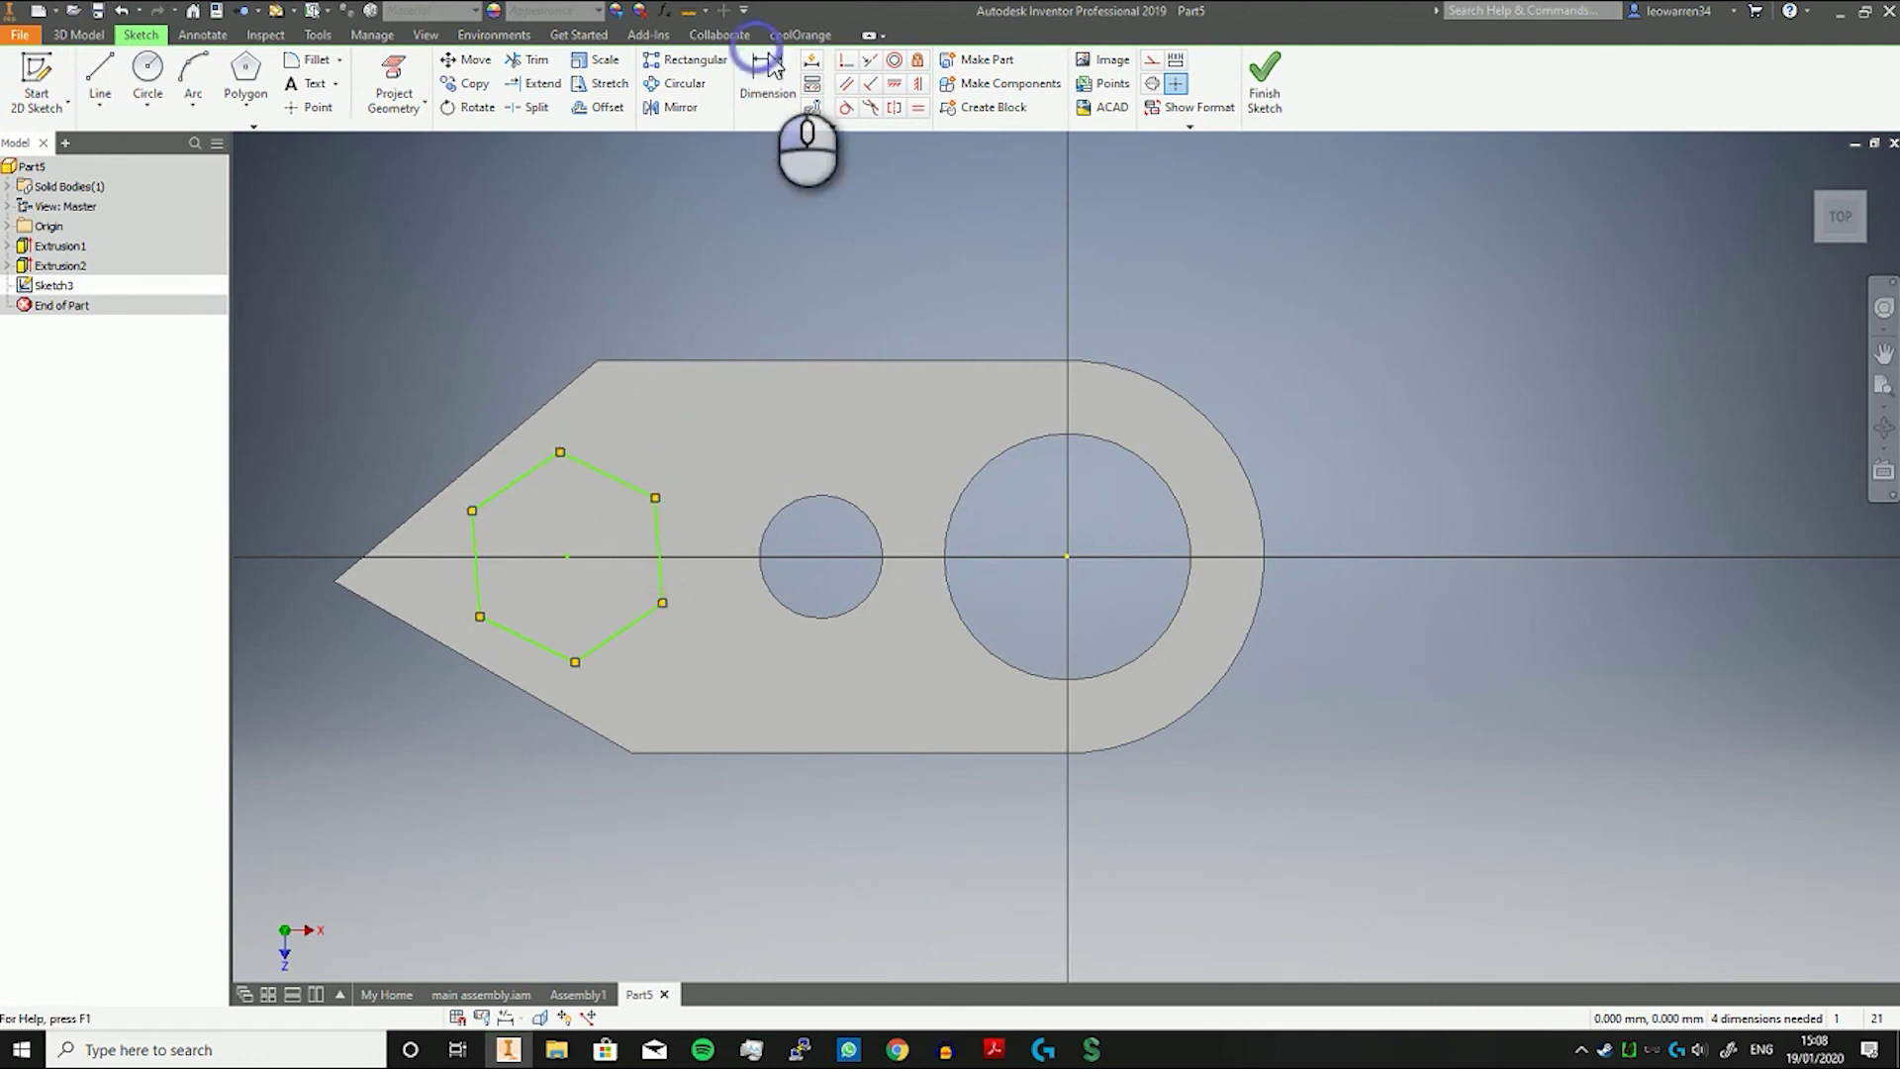
click(598, 482)
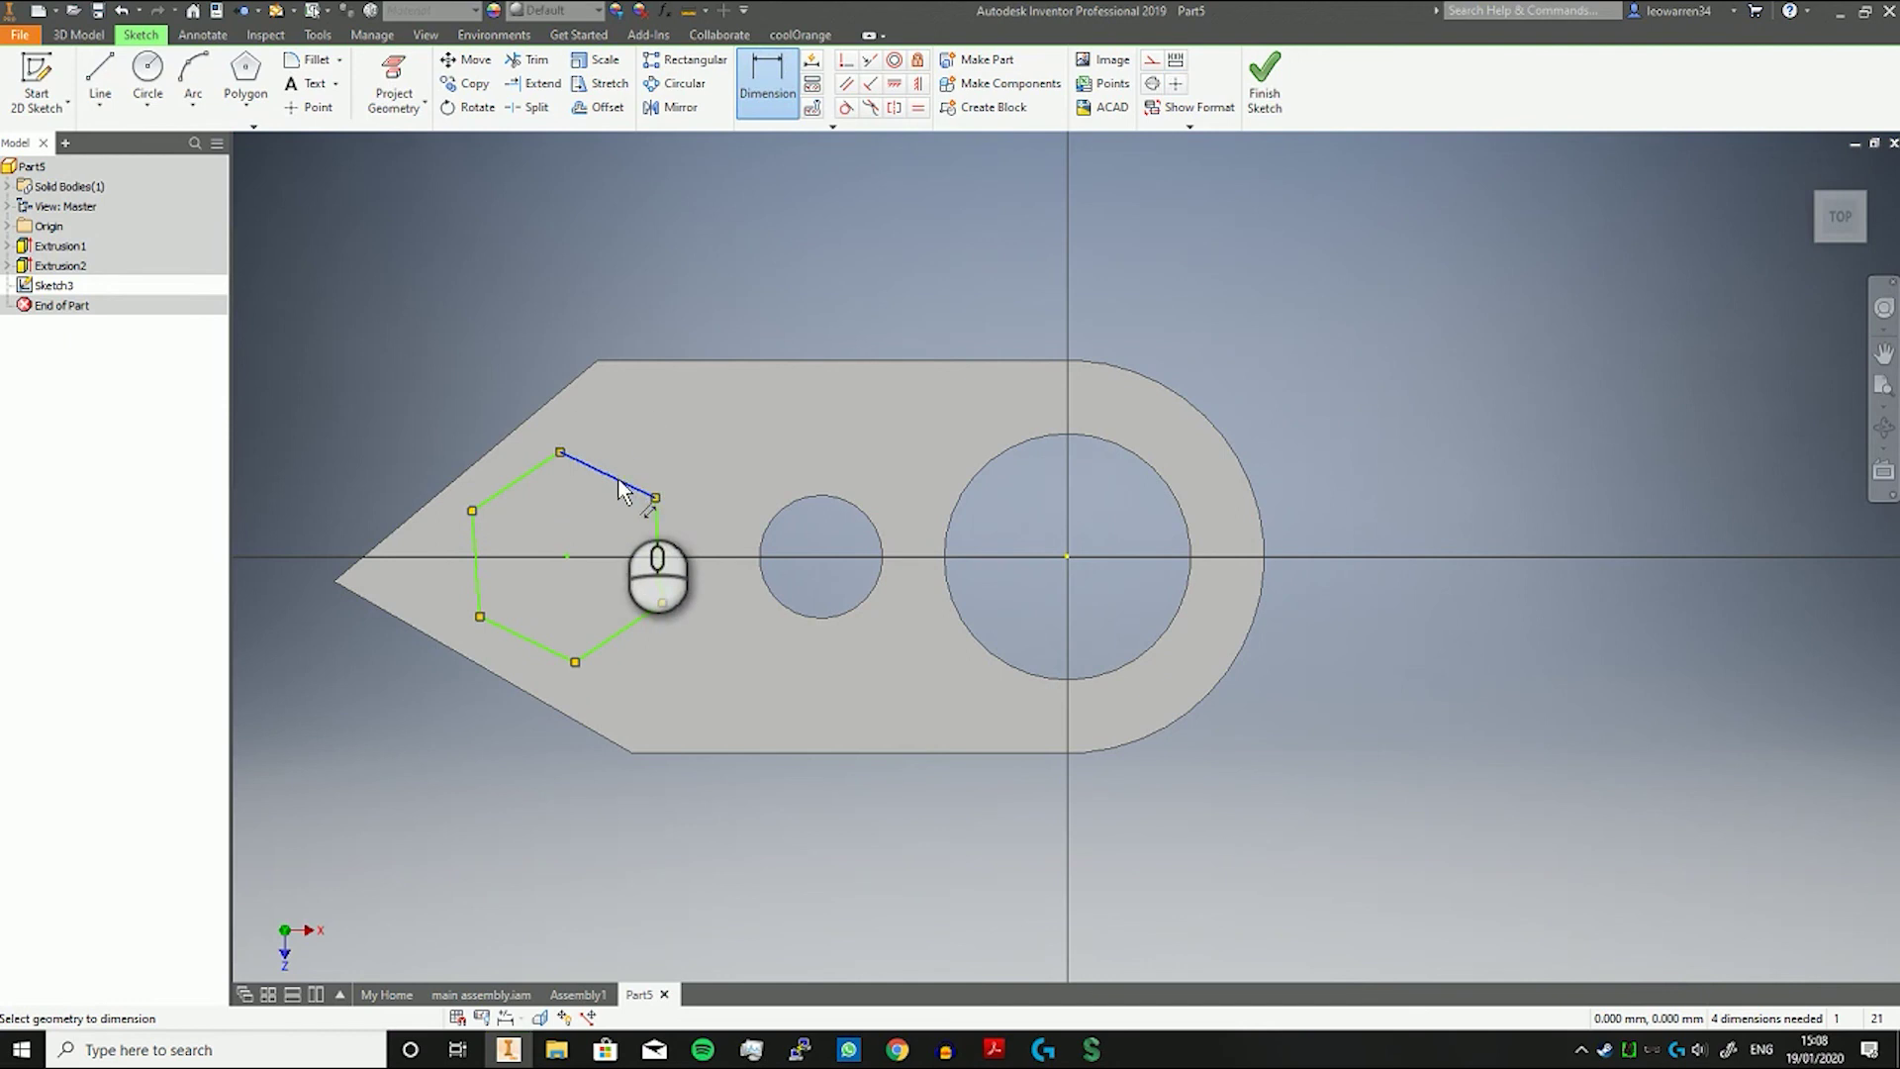
click(643, 446)
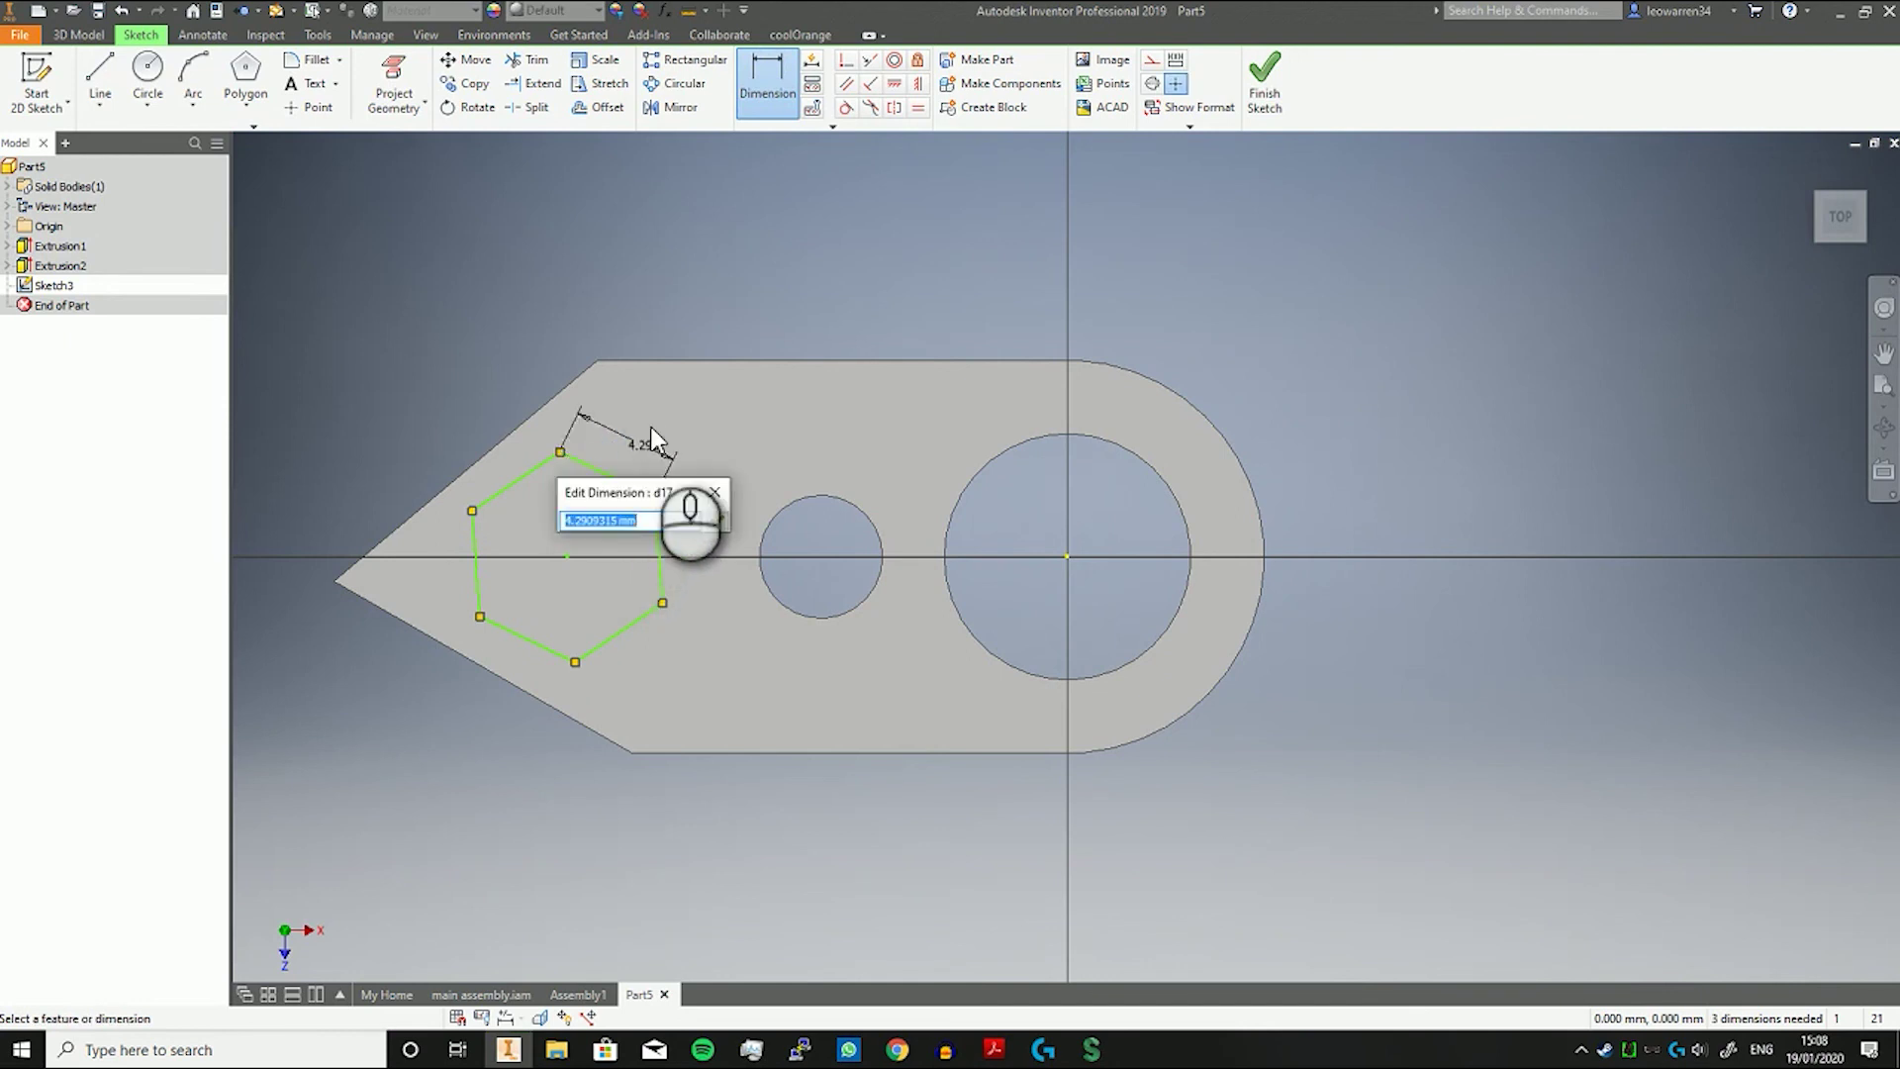
text(4.5)
key(Return)
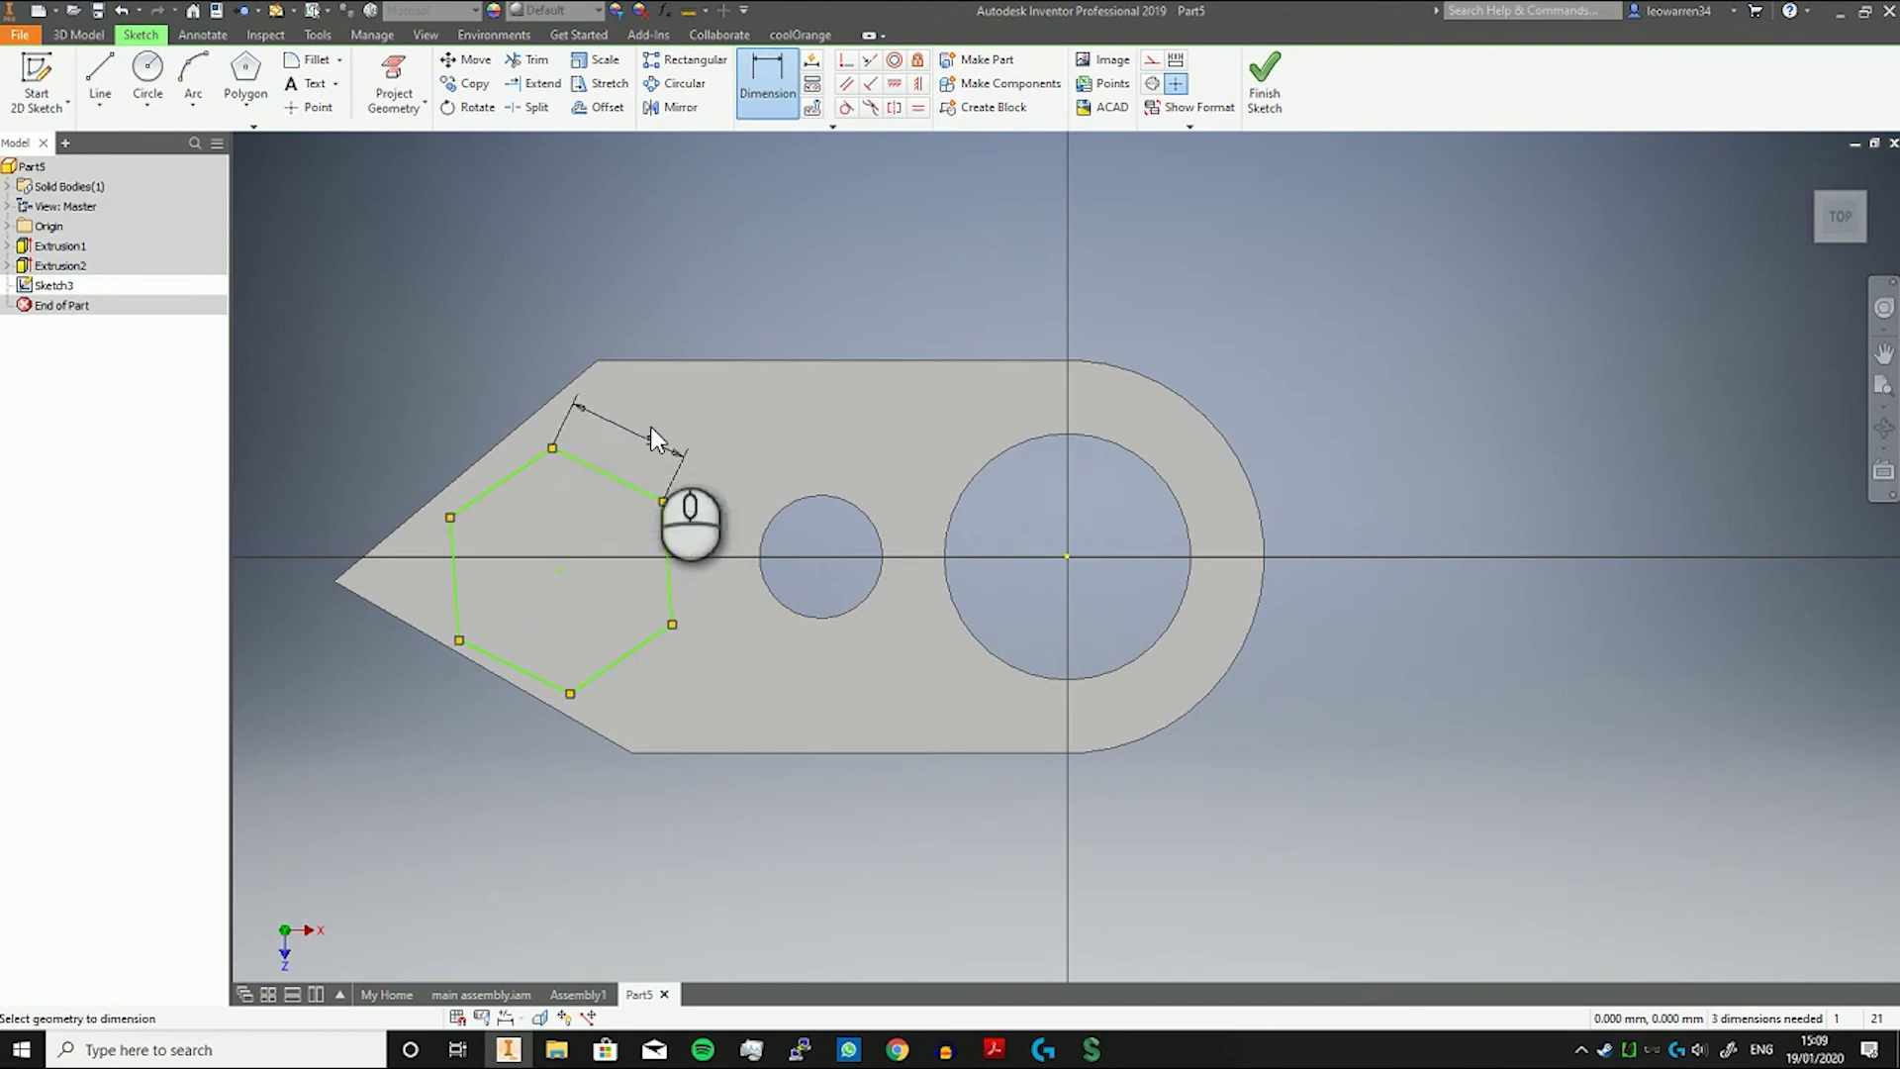
Finish the hexagon sketch and create a new blank part, Part6, from the start page.
click(1265, 77)
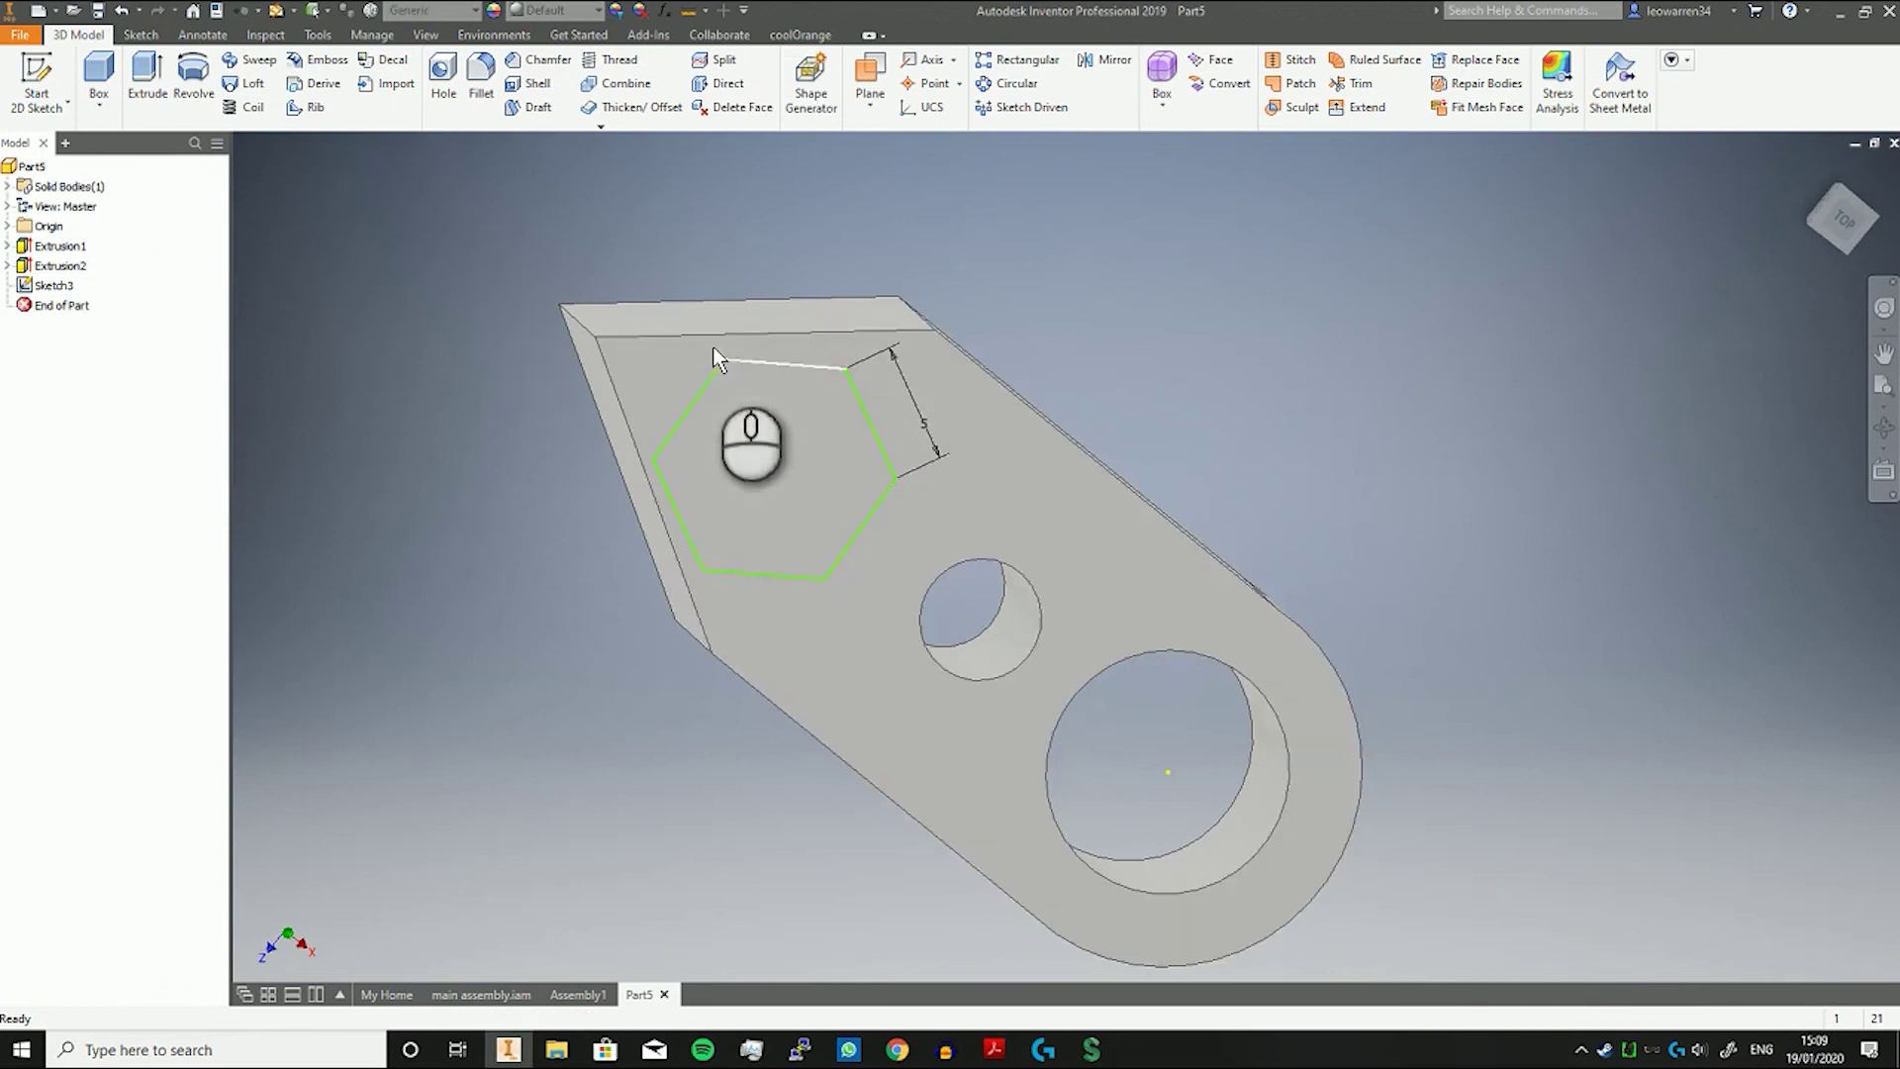
click(386, 994)
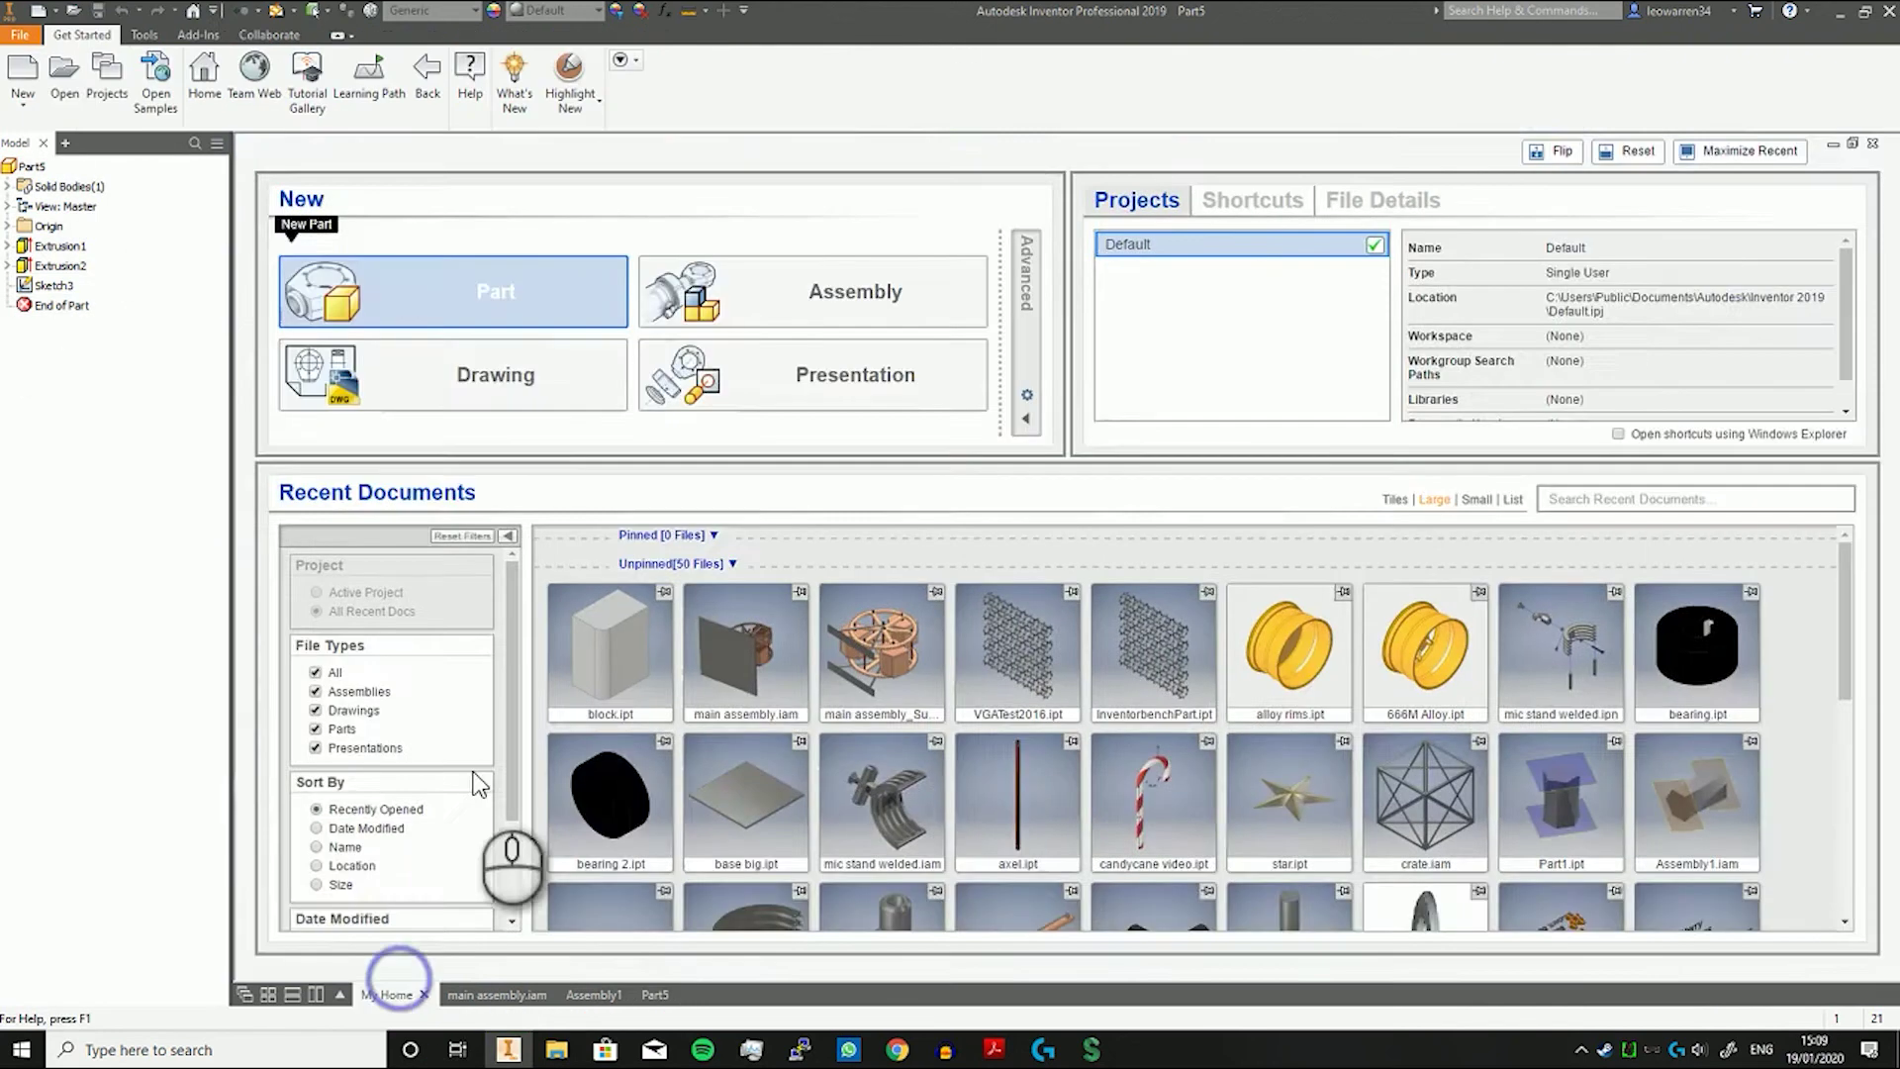
click(485, 287)
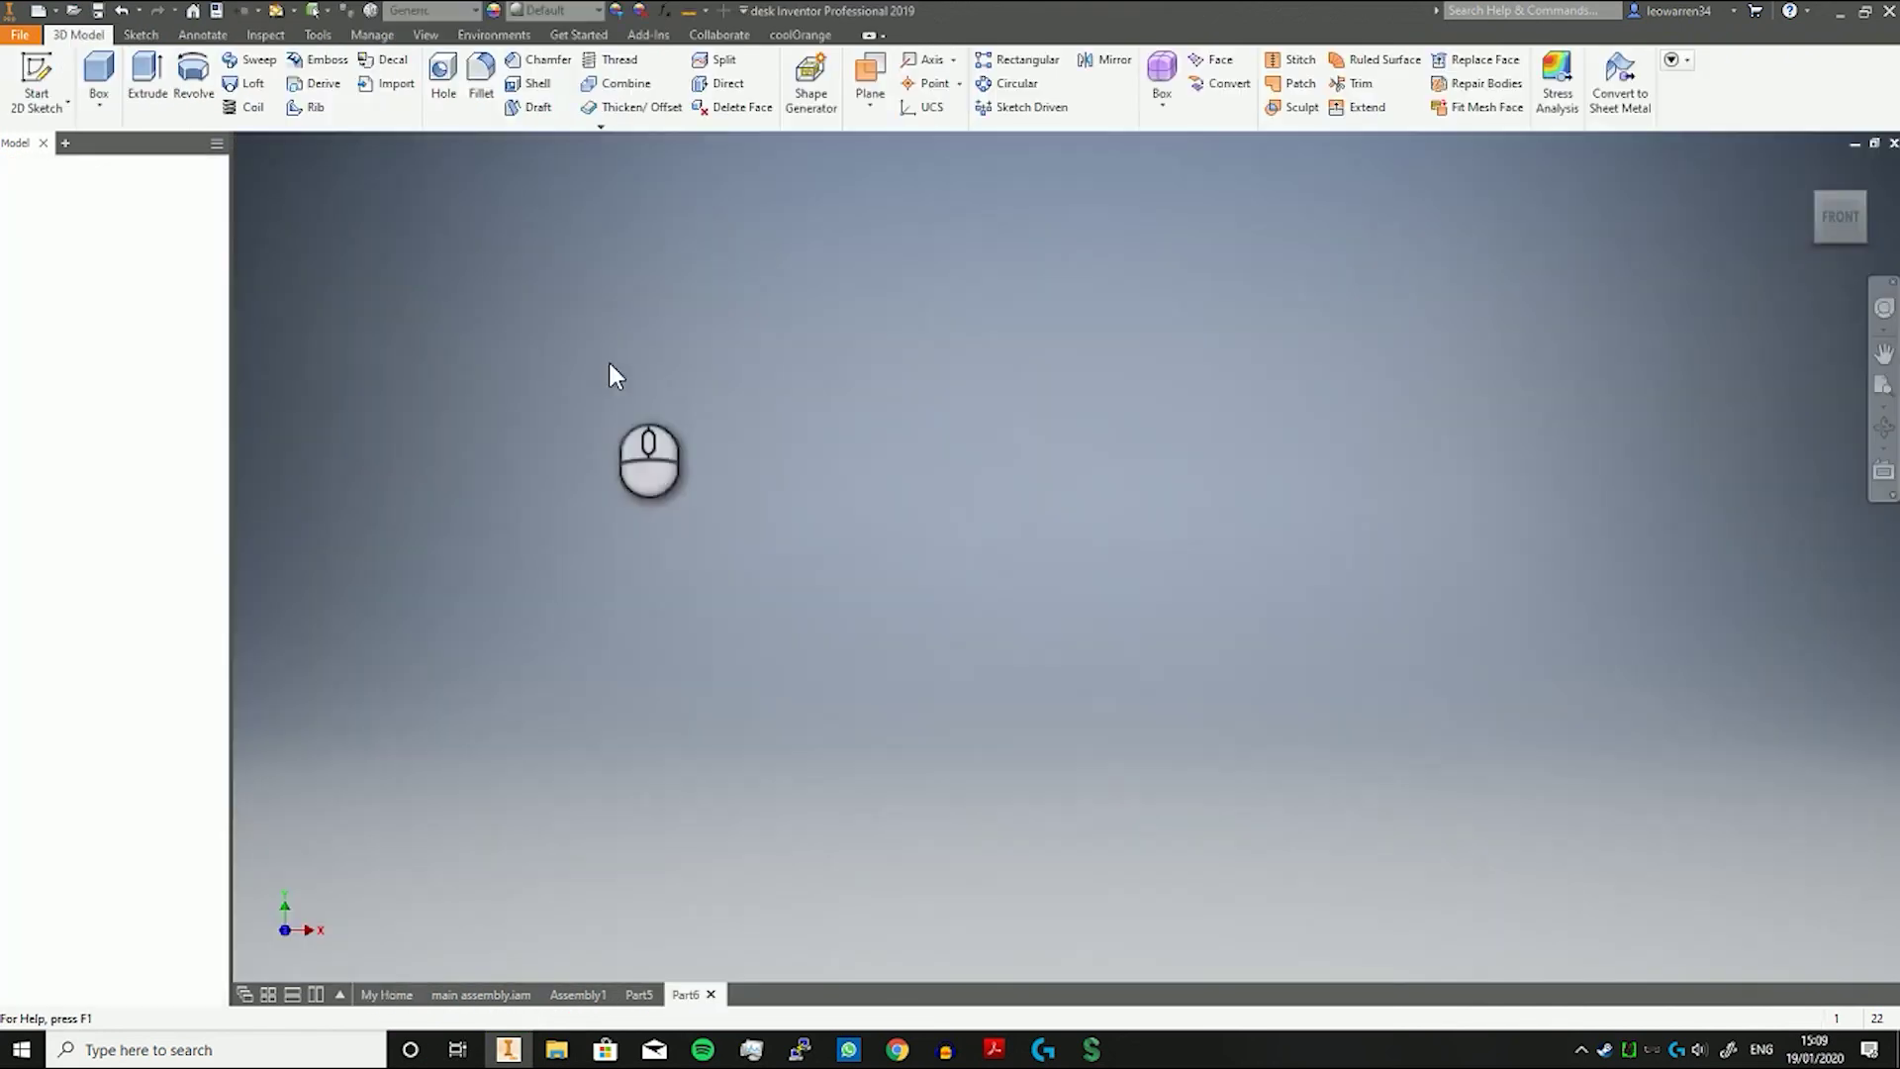
click(994, 1051)
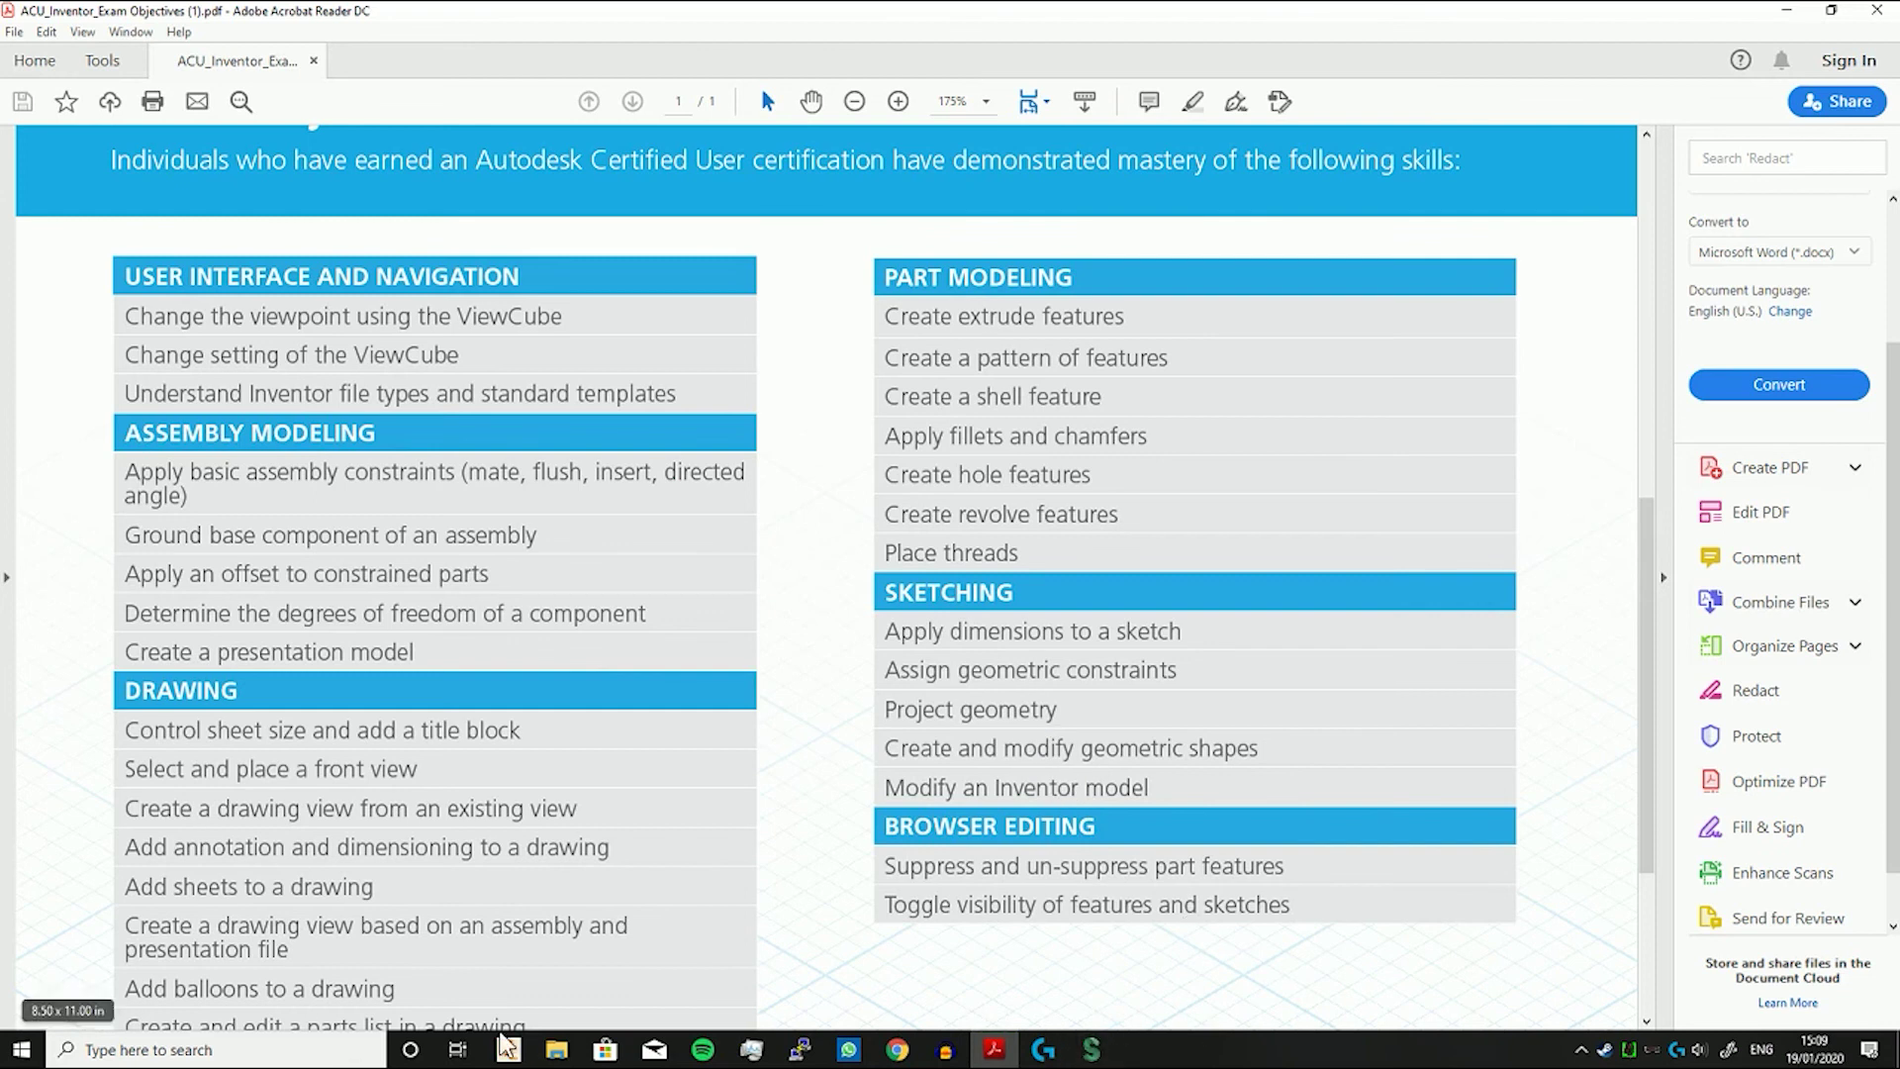
click(507, 1049)
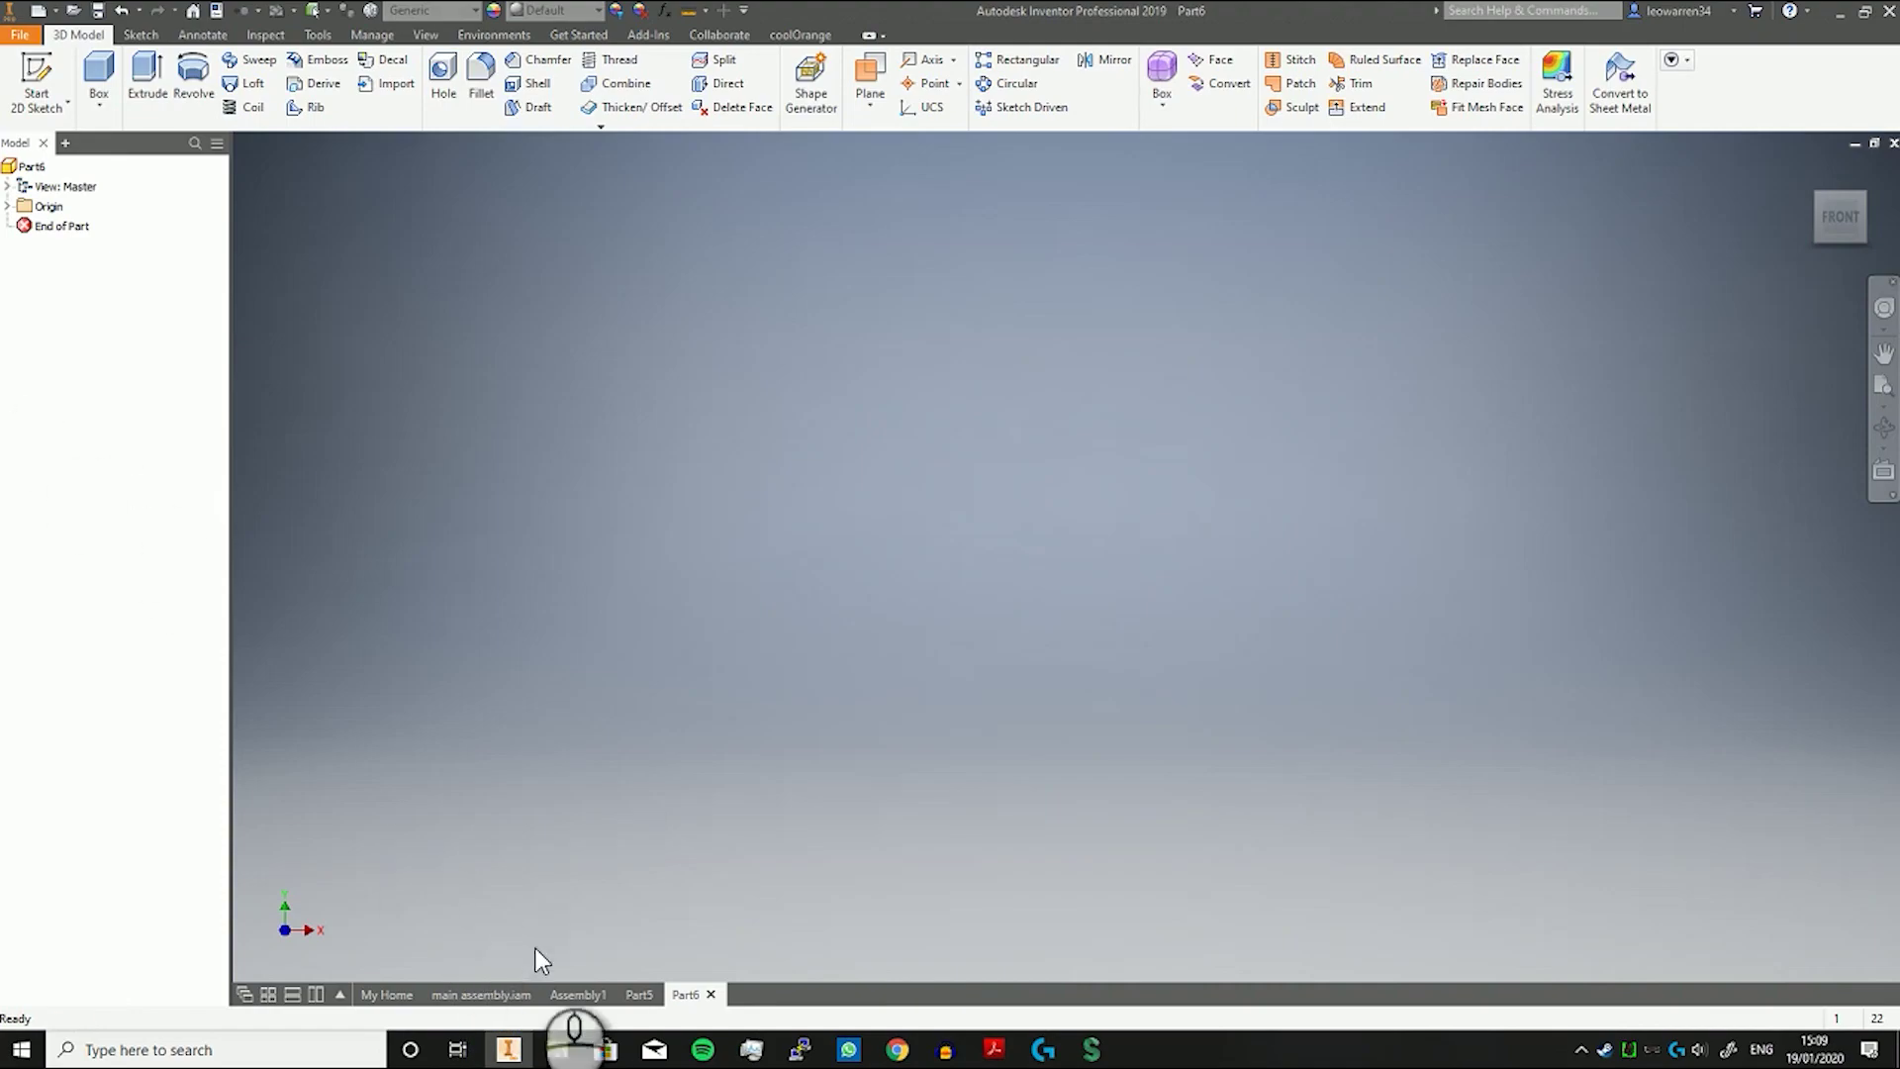
Open 'better candy cane.ipt' from Recent Documents on the start page.
click(387, 994)
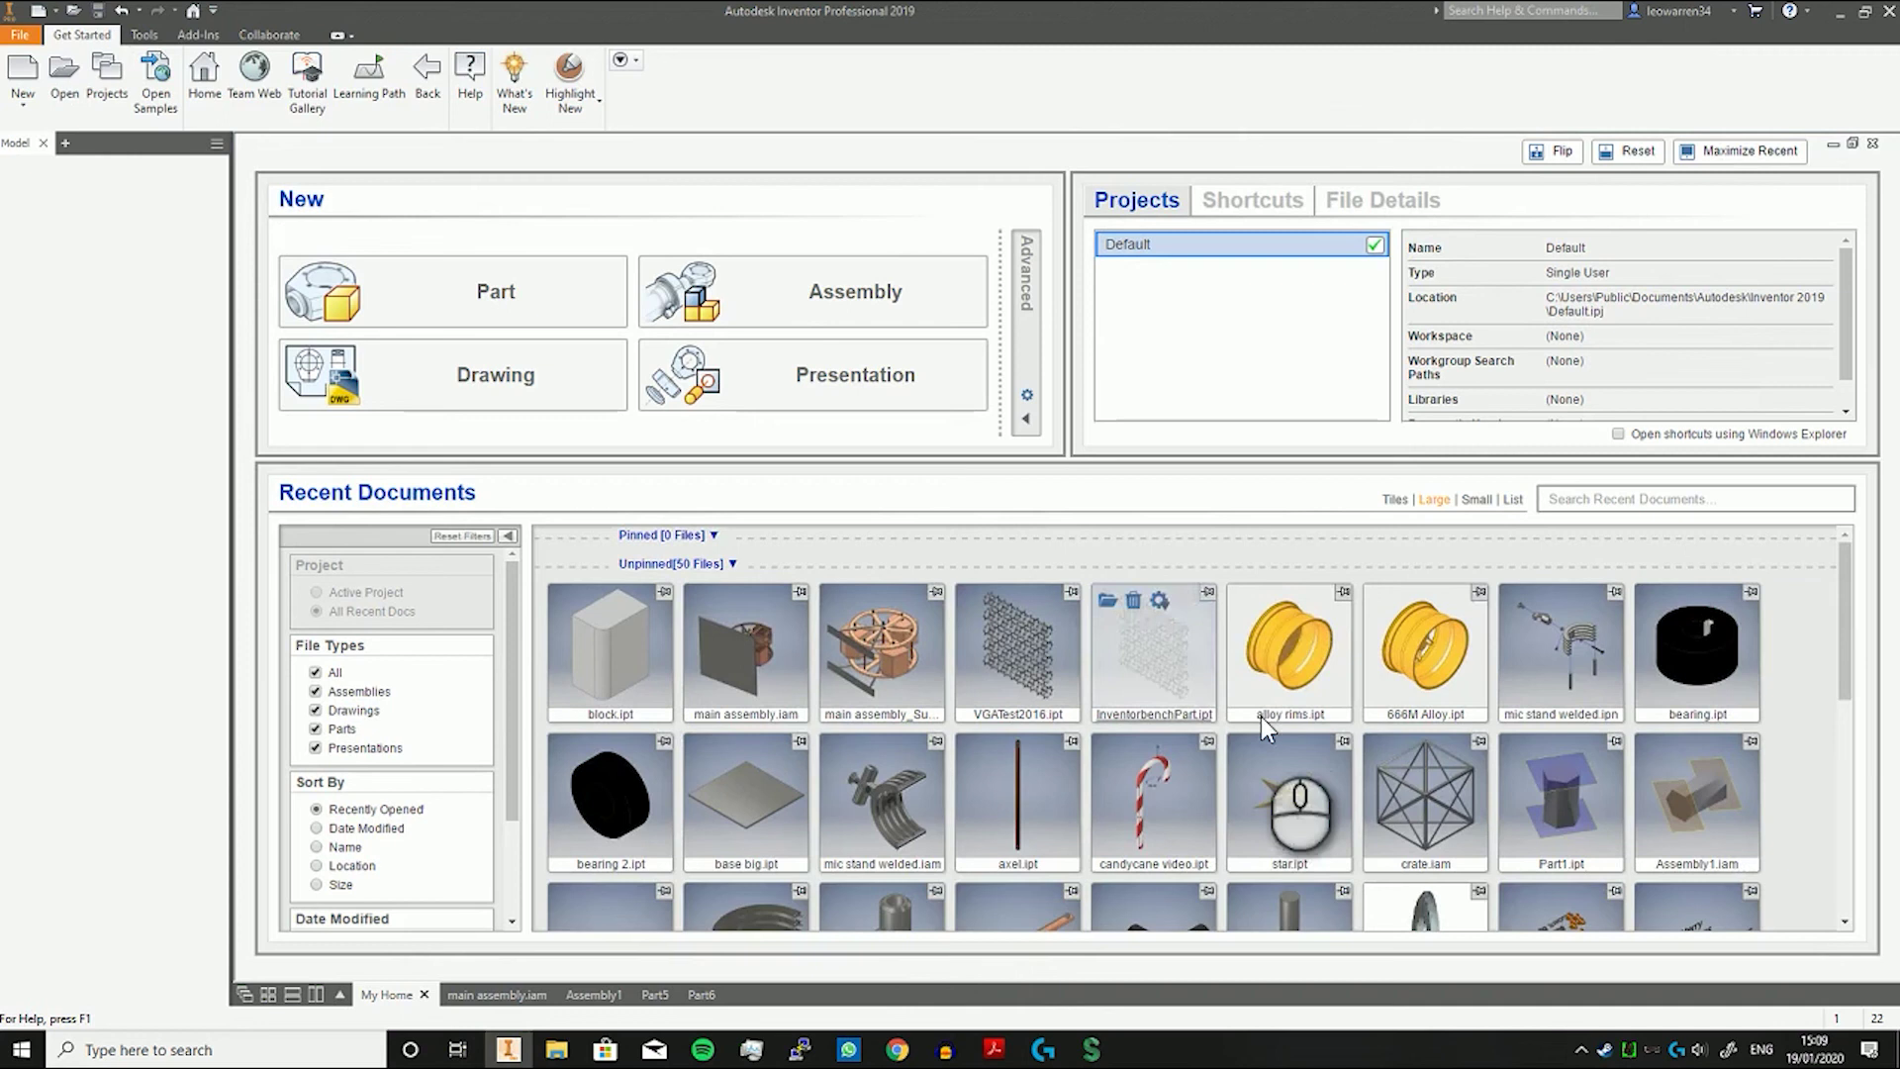
scroll(1507, 746, down, 3)
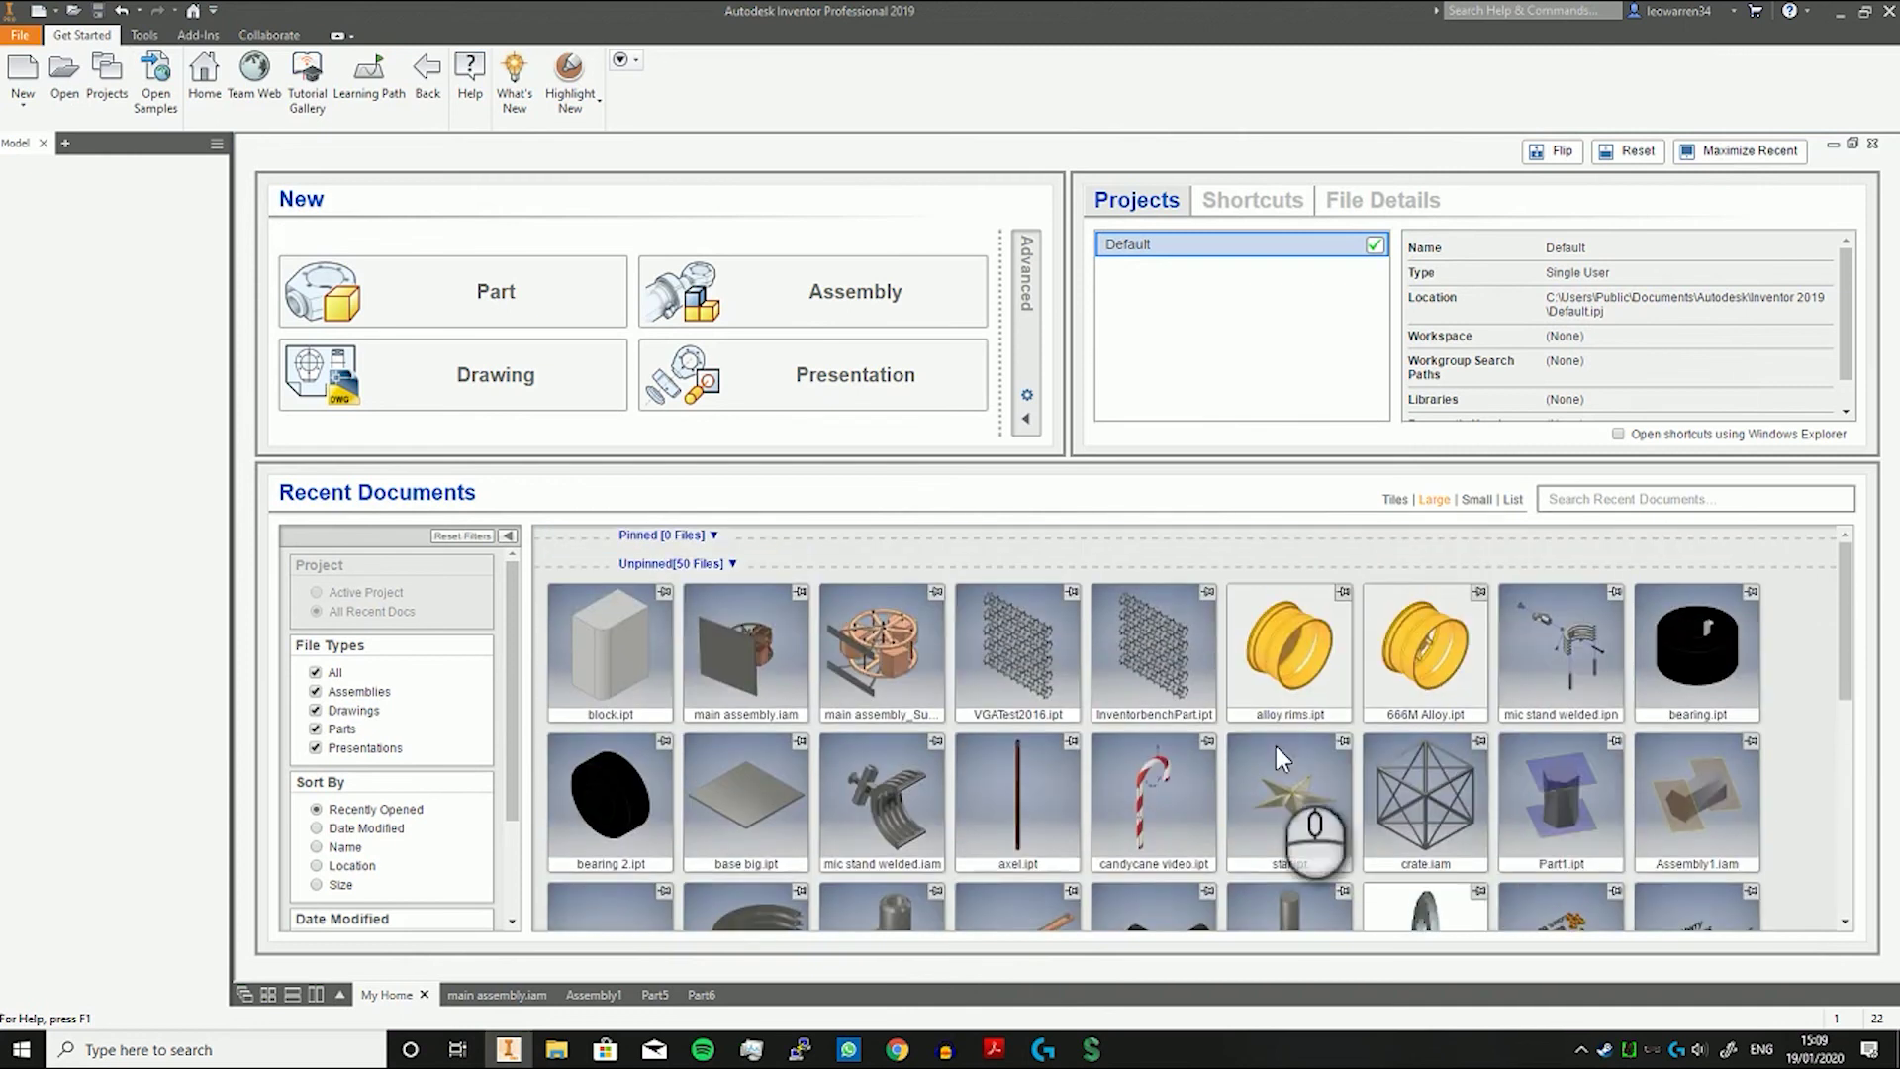
scroll(1202, 780, up, 1)
scroll(1576, 770, down, 2)
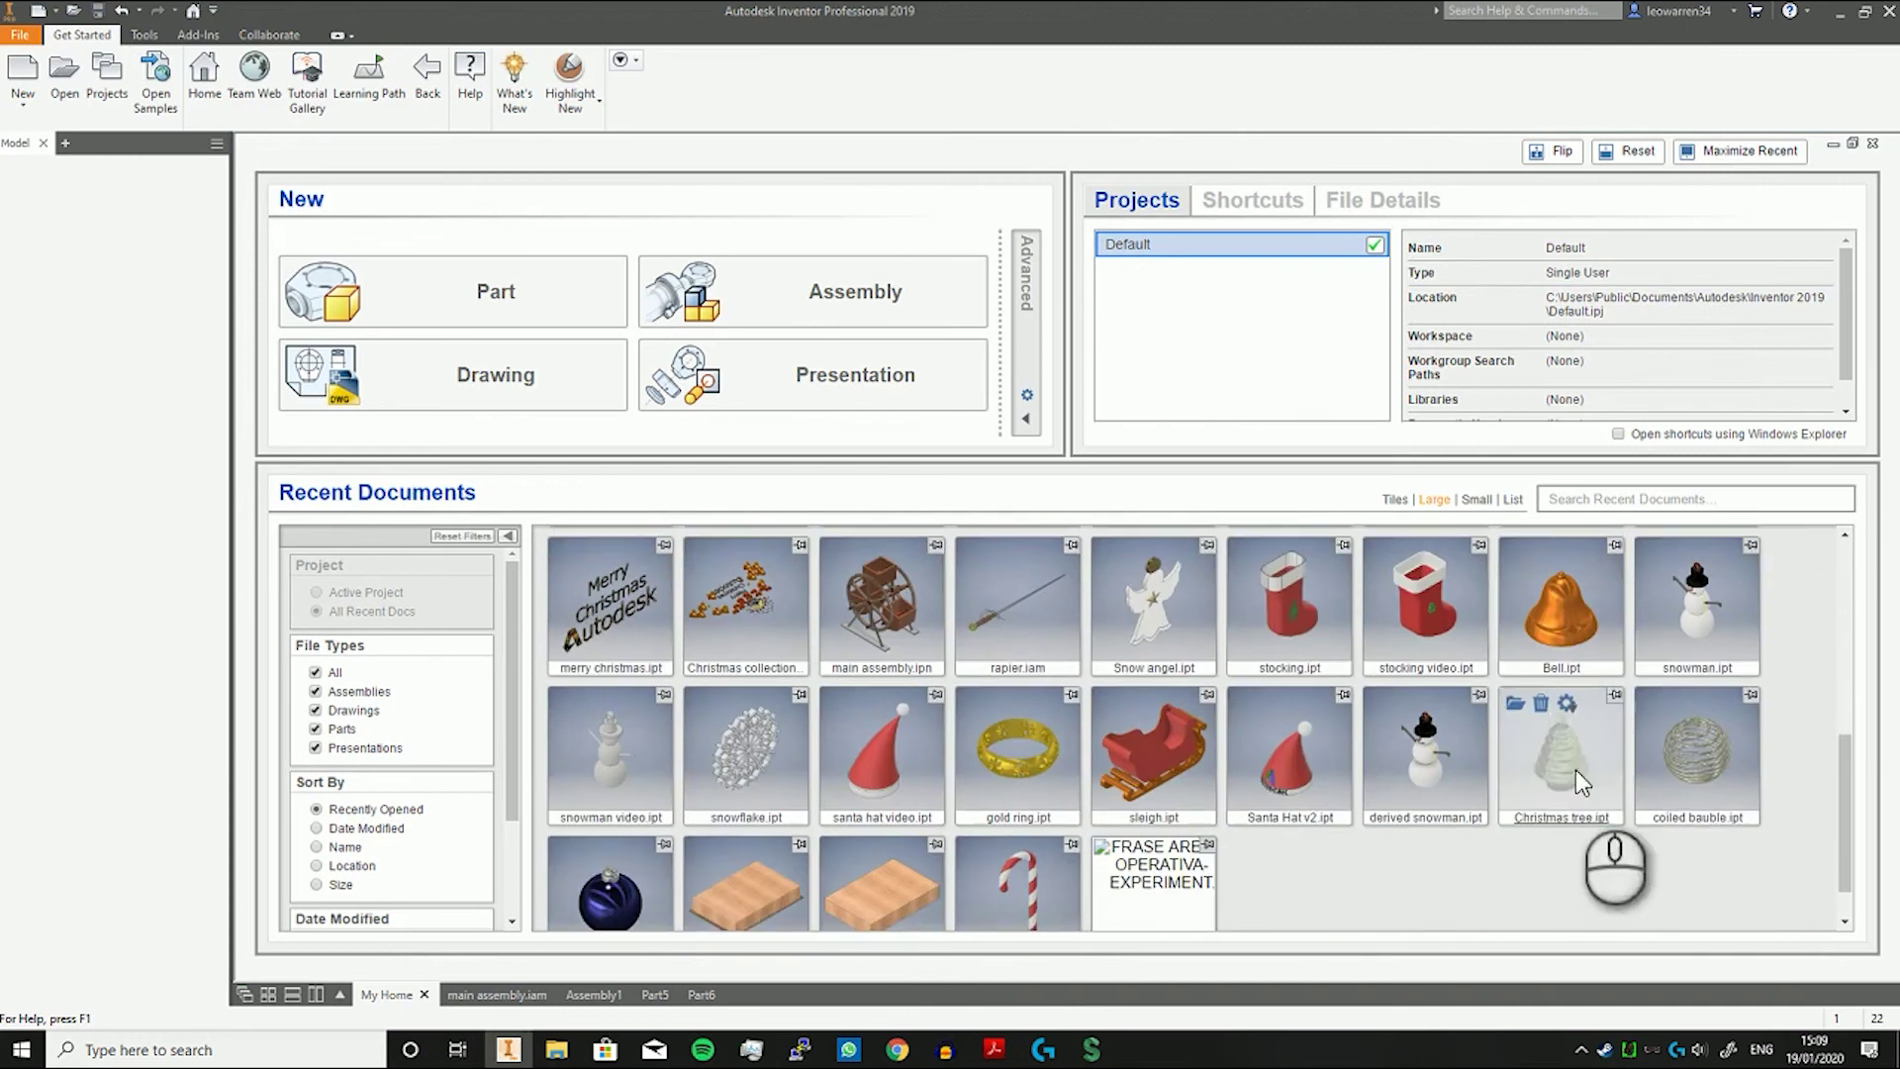
scroll(1277, 723, down, 1)
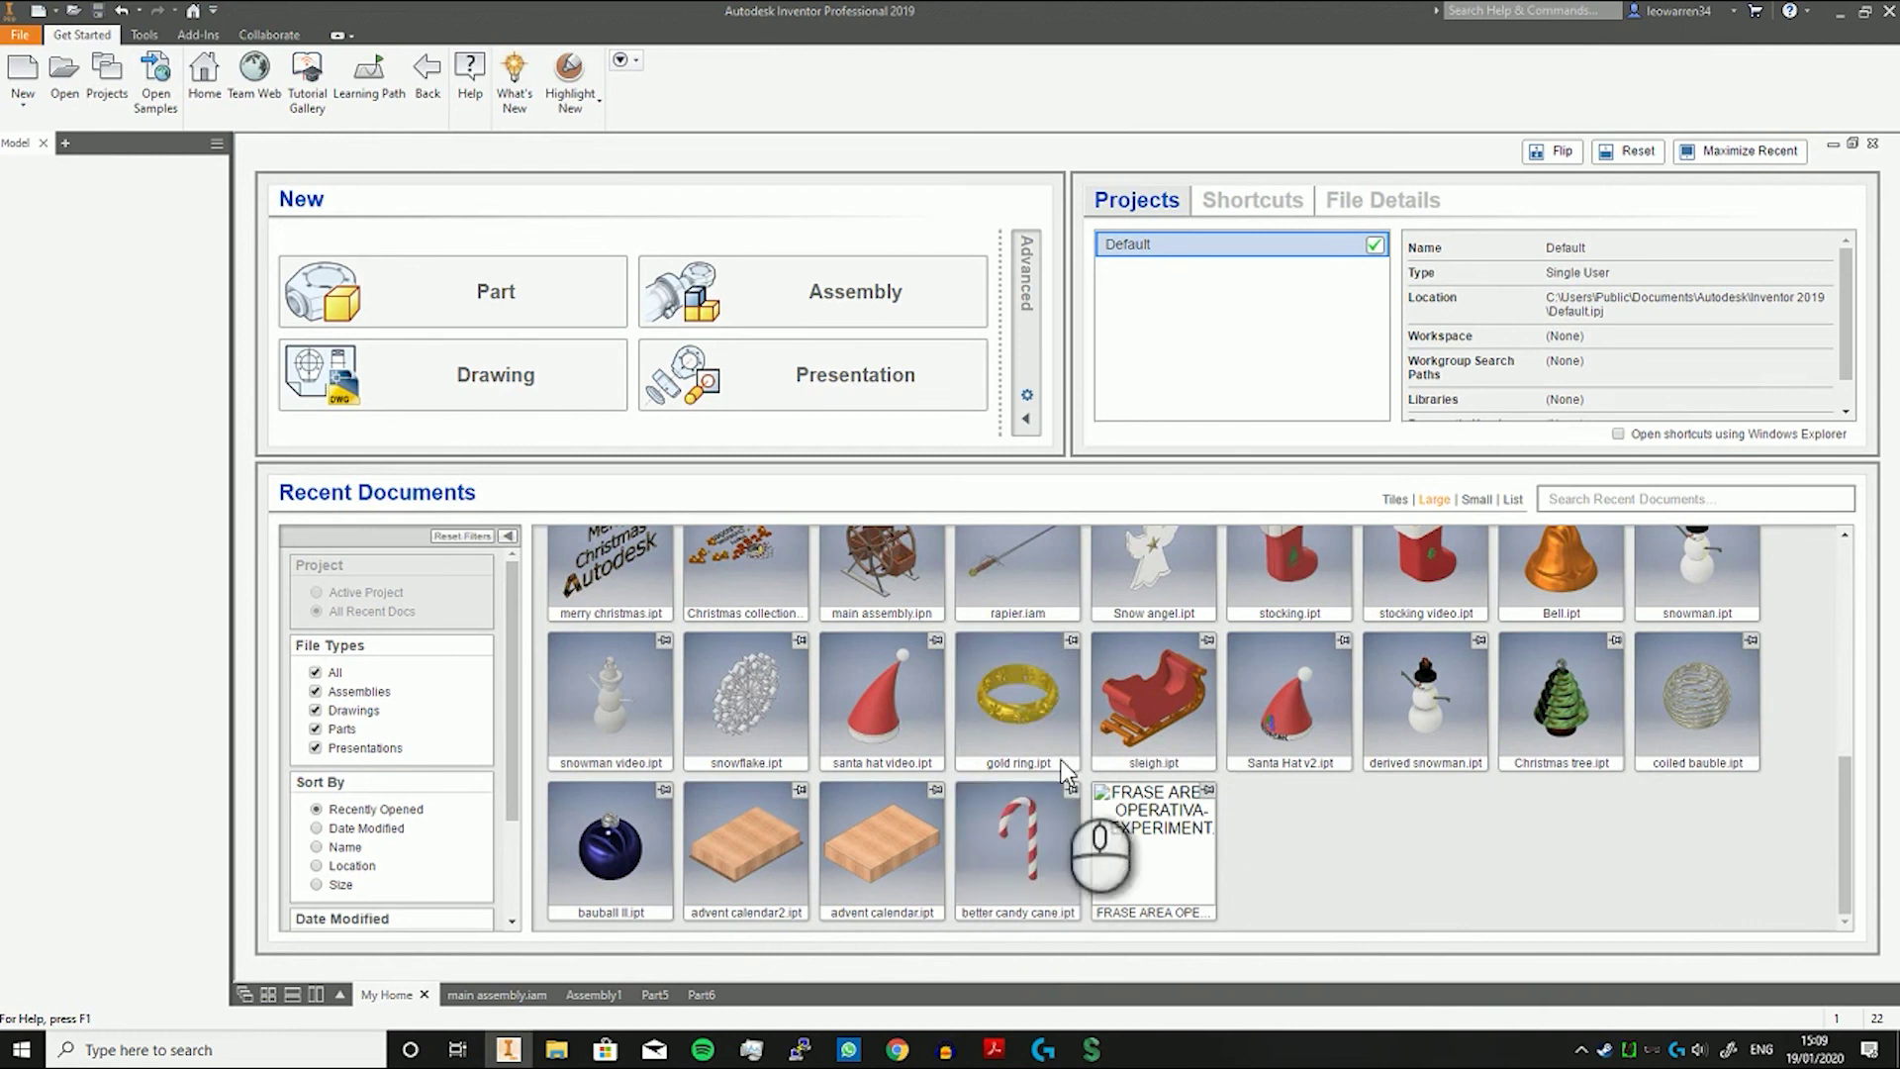
double_click(1047, 839)
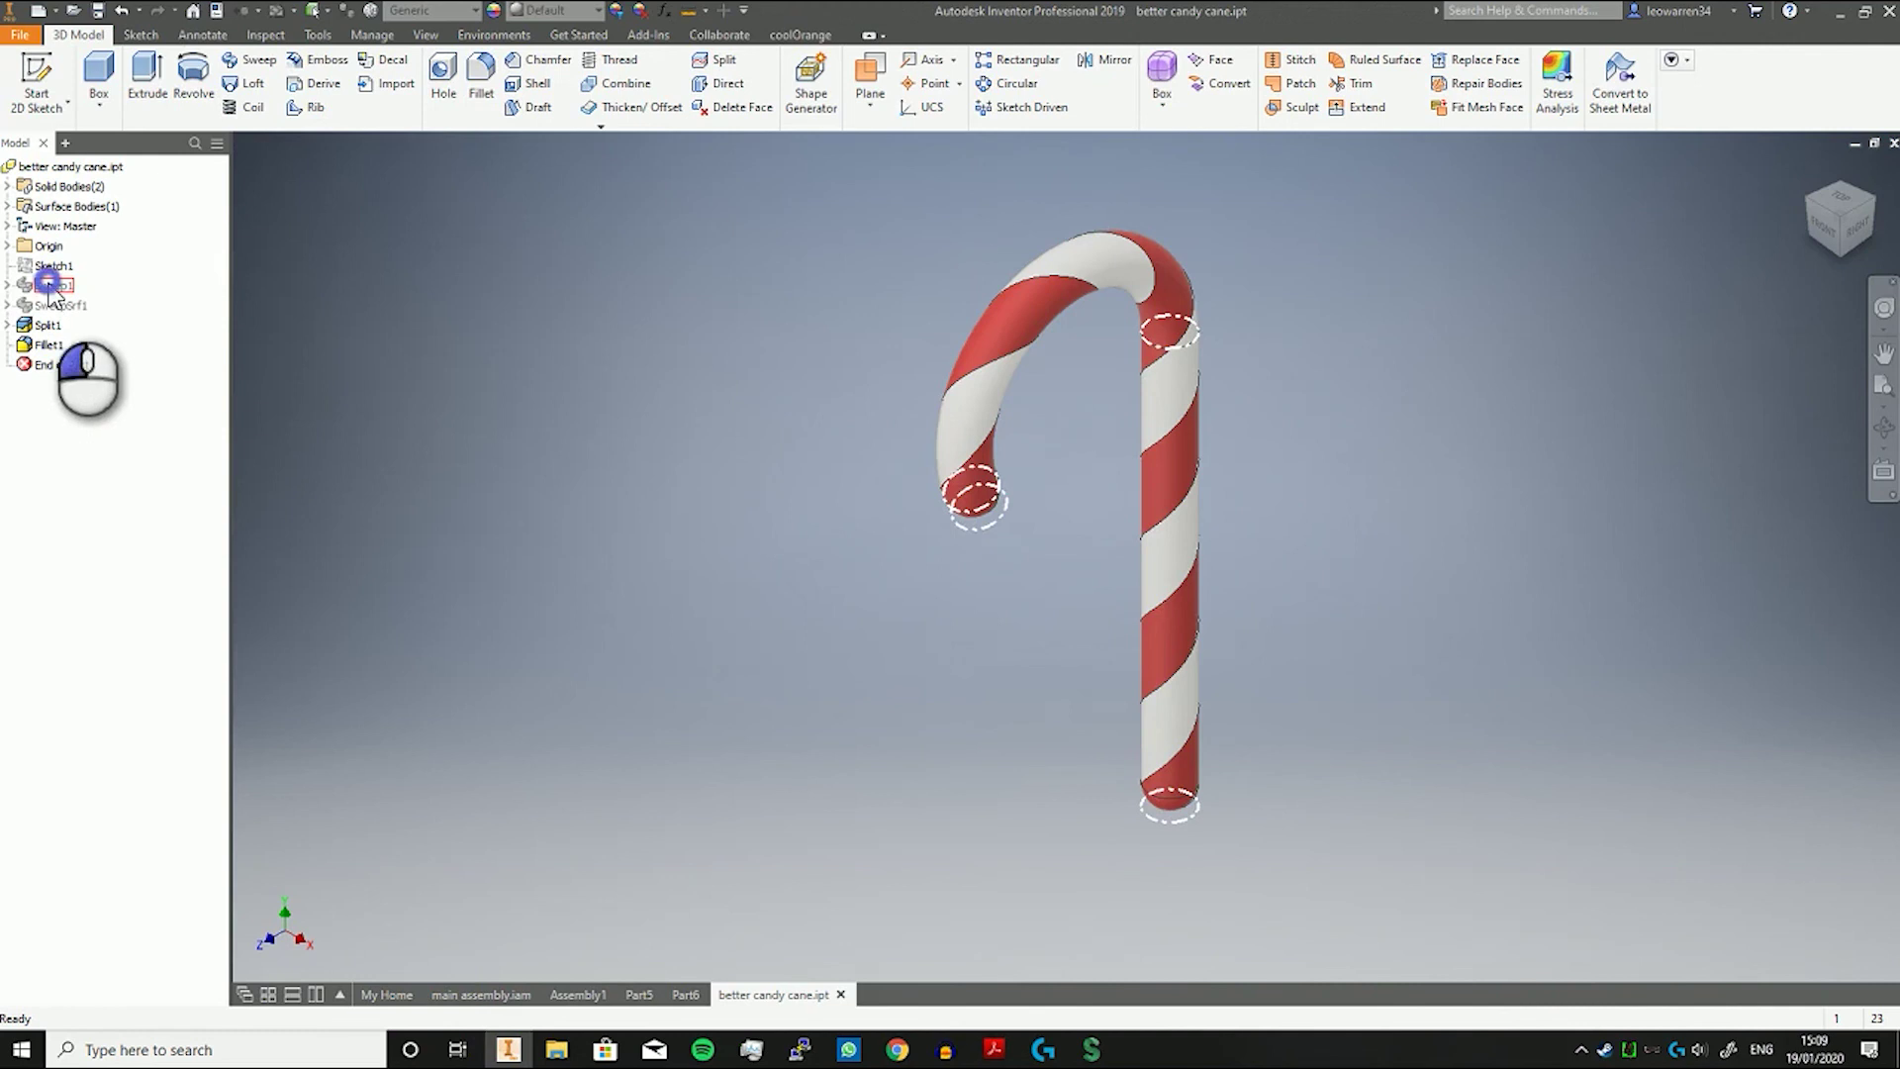
Edit Sweep1's Sketch1 and change the 100 straight length dimension to 150.
click(7, 285)
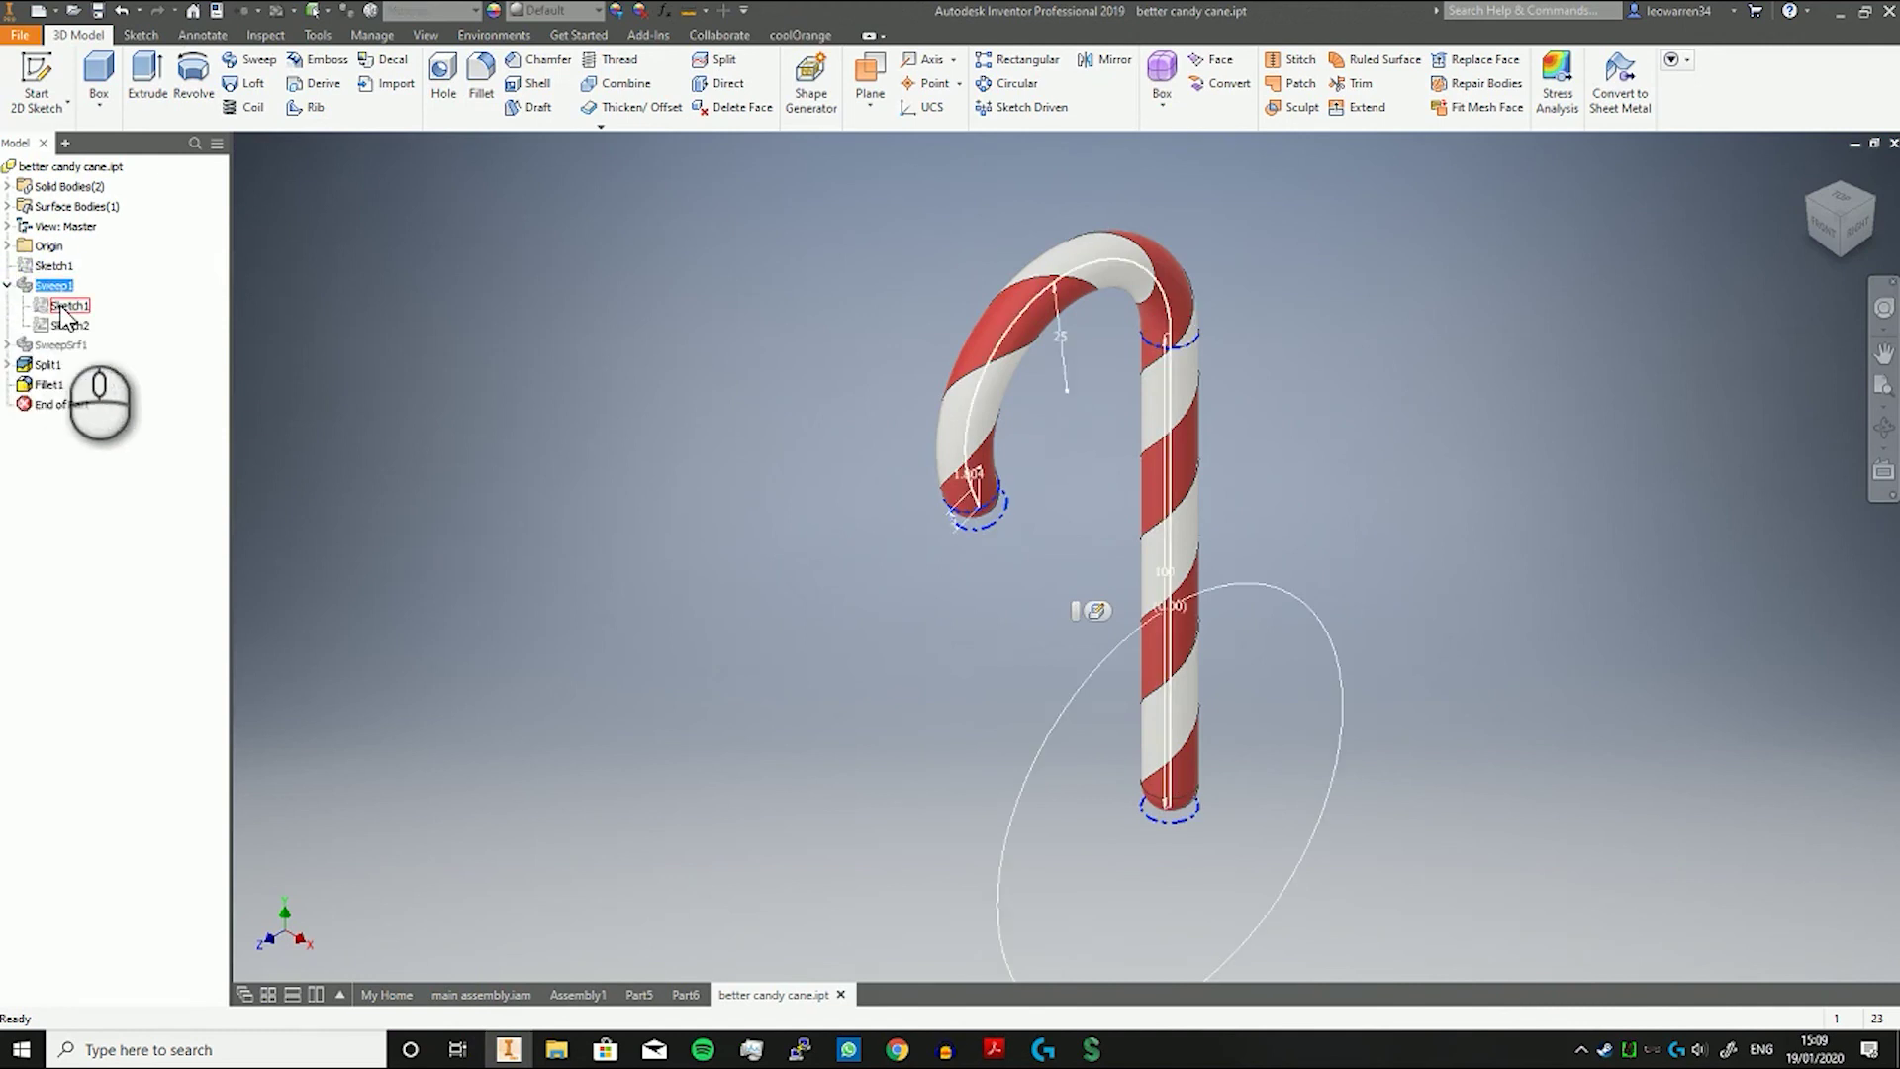
right_click(67, 313)
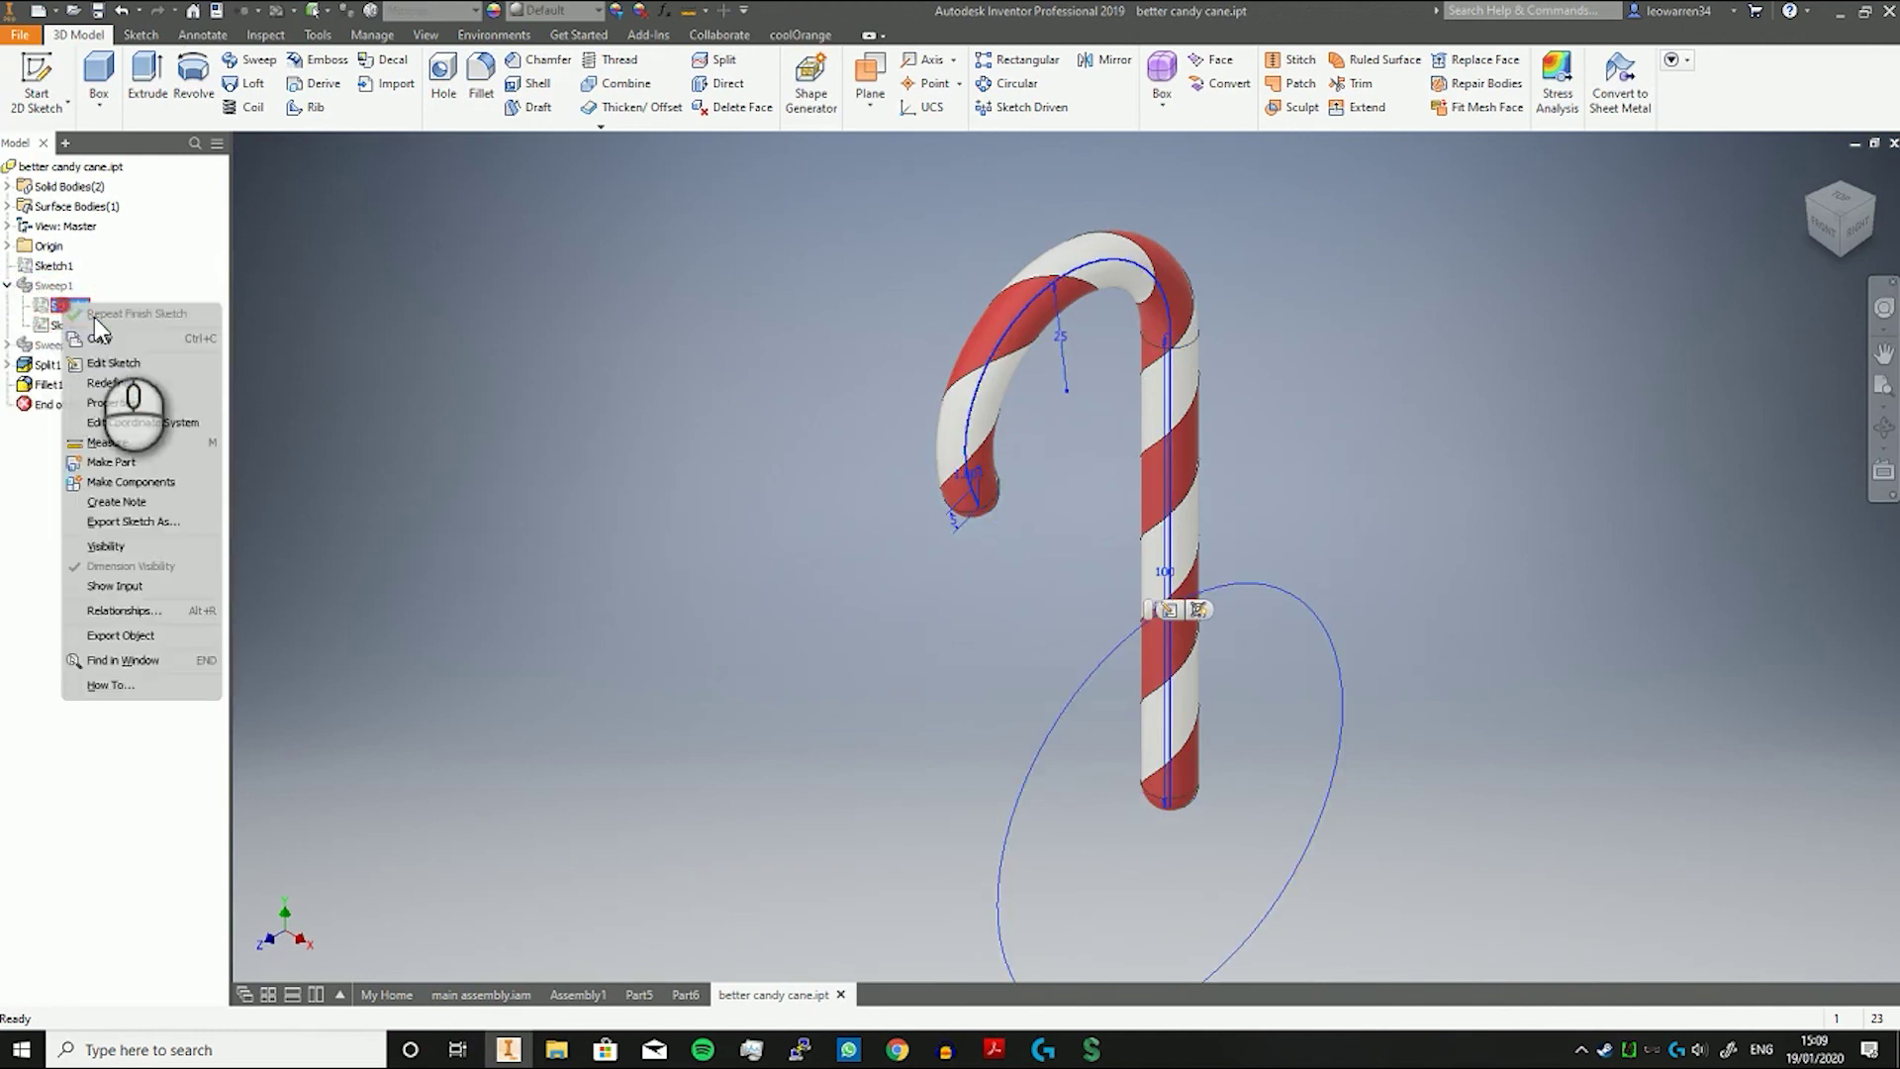
click(126, 355)
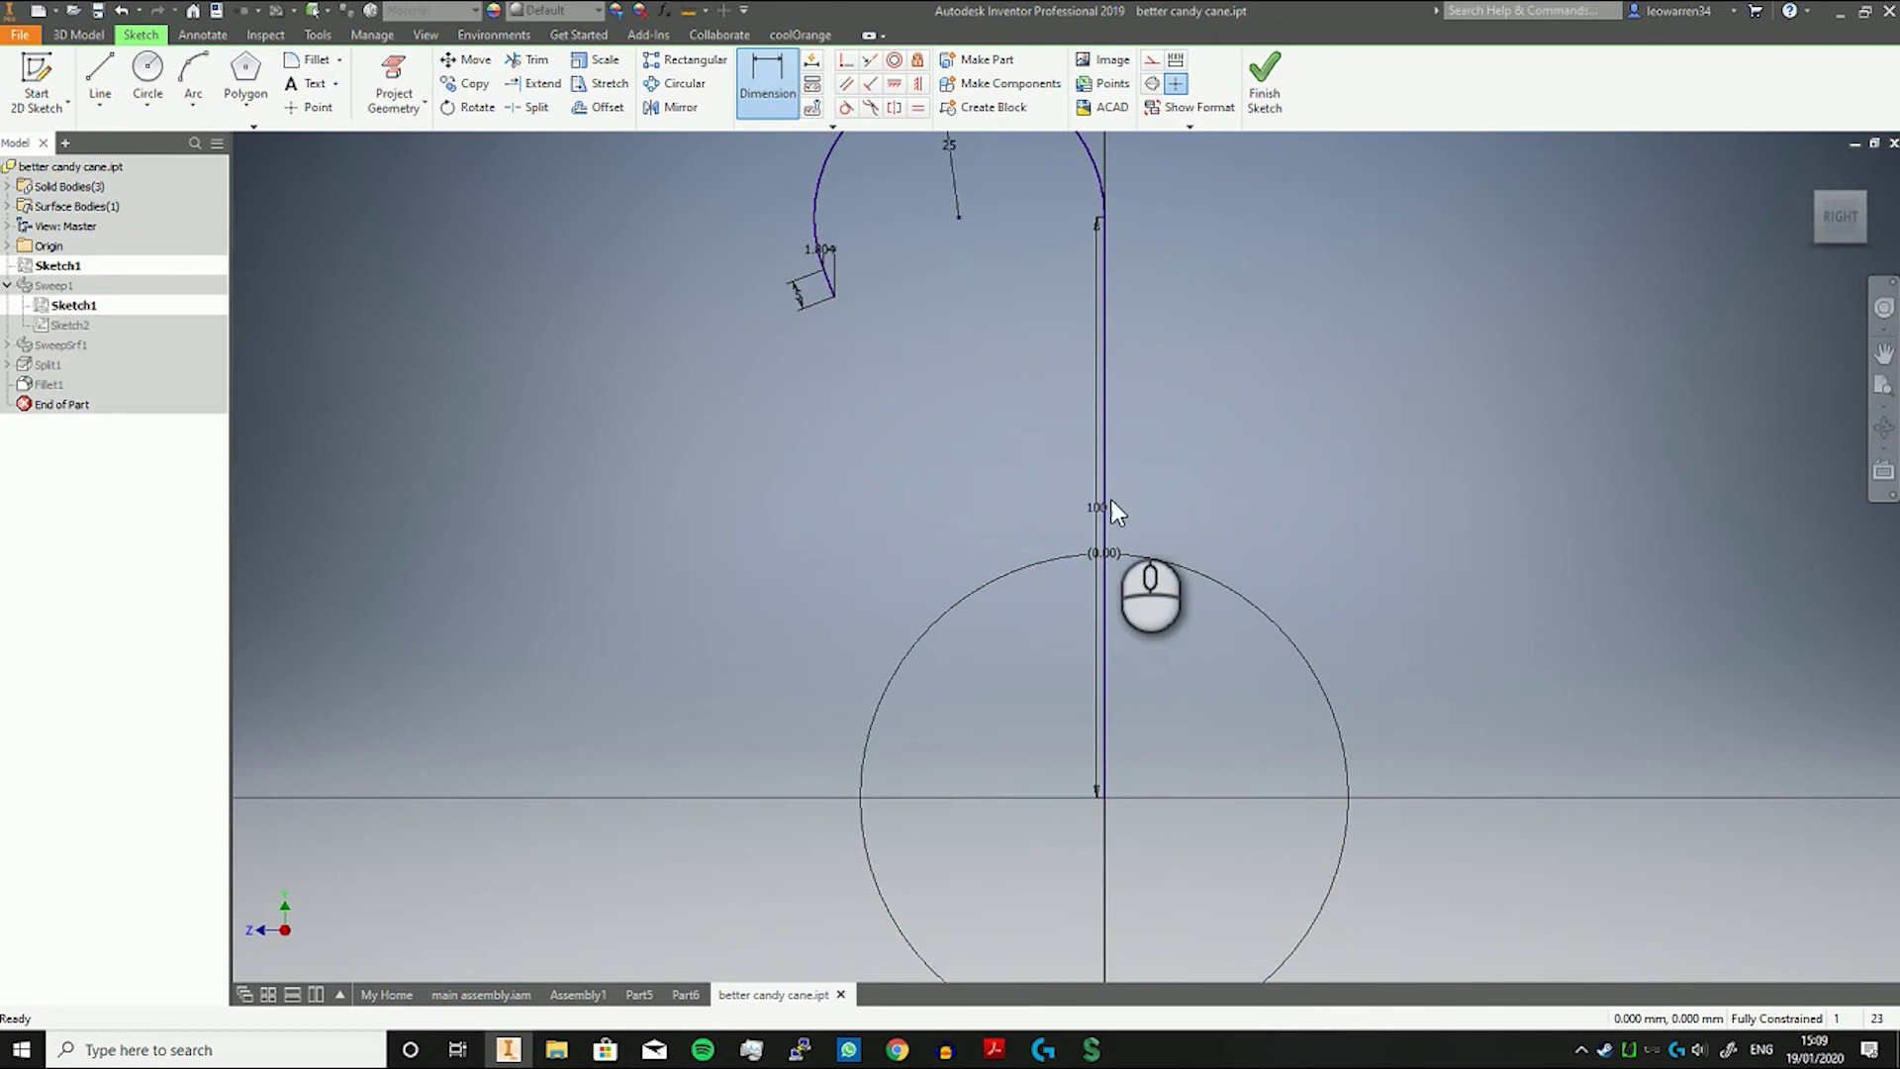
double_click(1097, 507)
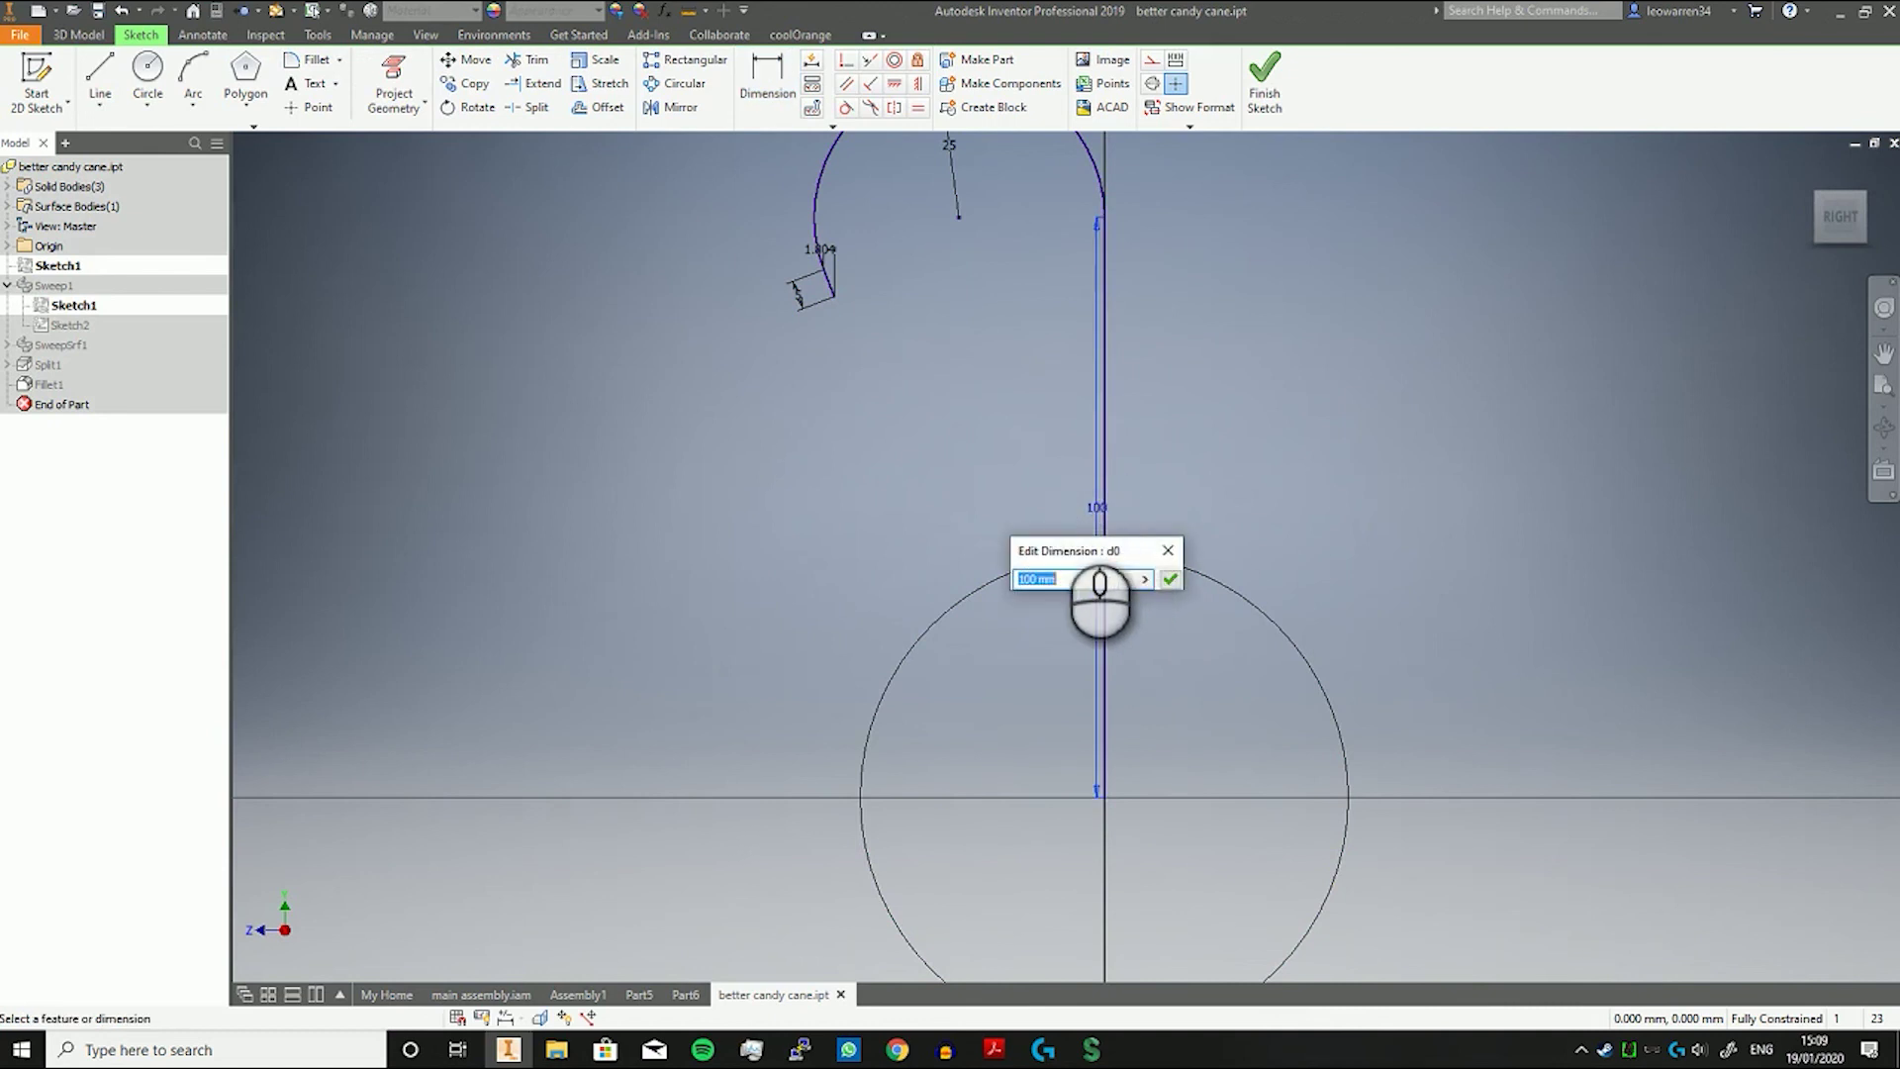
text(150)
key(Return)
Change the hook radius from 25 to 37.5 and finish the sketch to rebuild the cane.
scroll(1060, 503, down, 5)
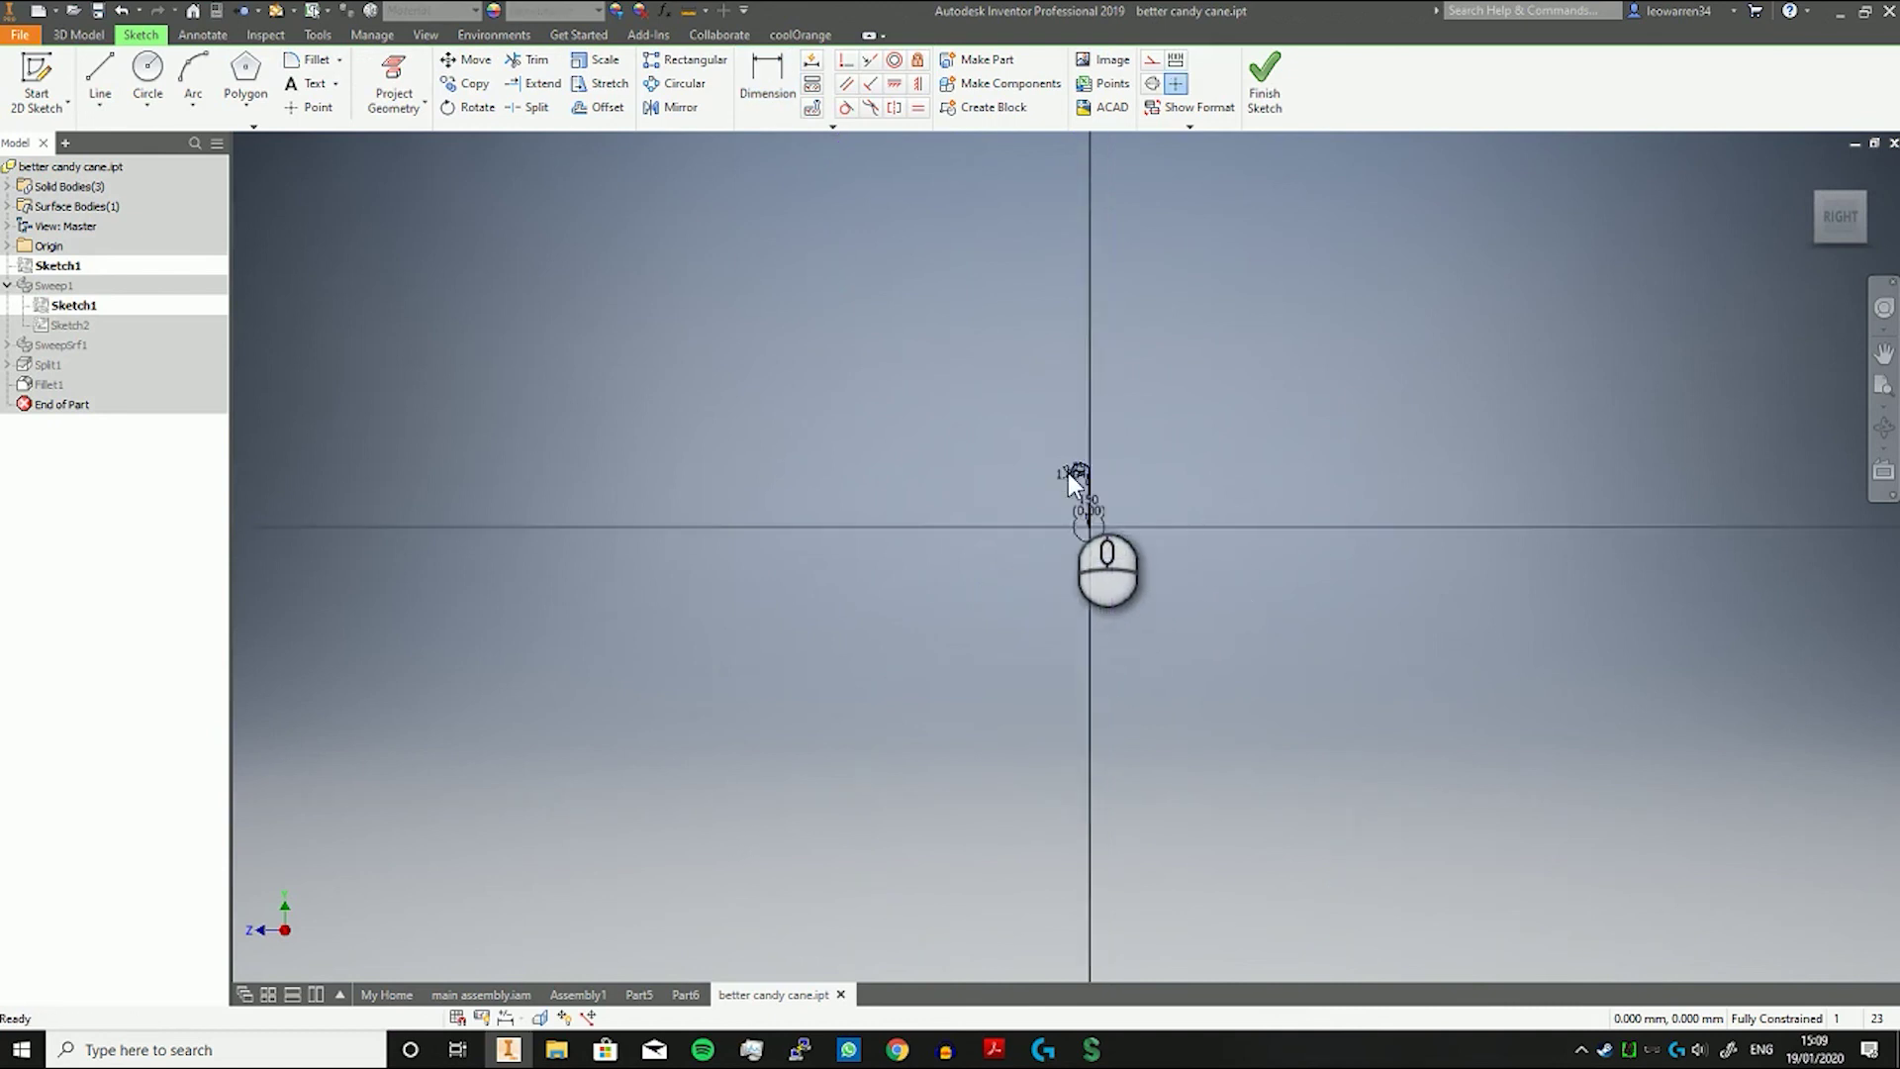
scroll(1078, 449, up, 3)
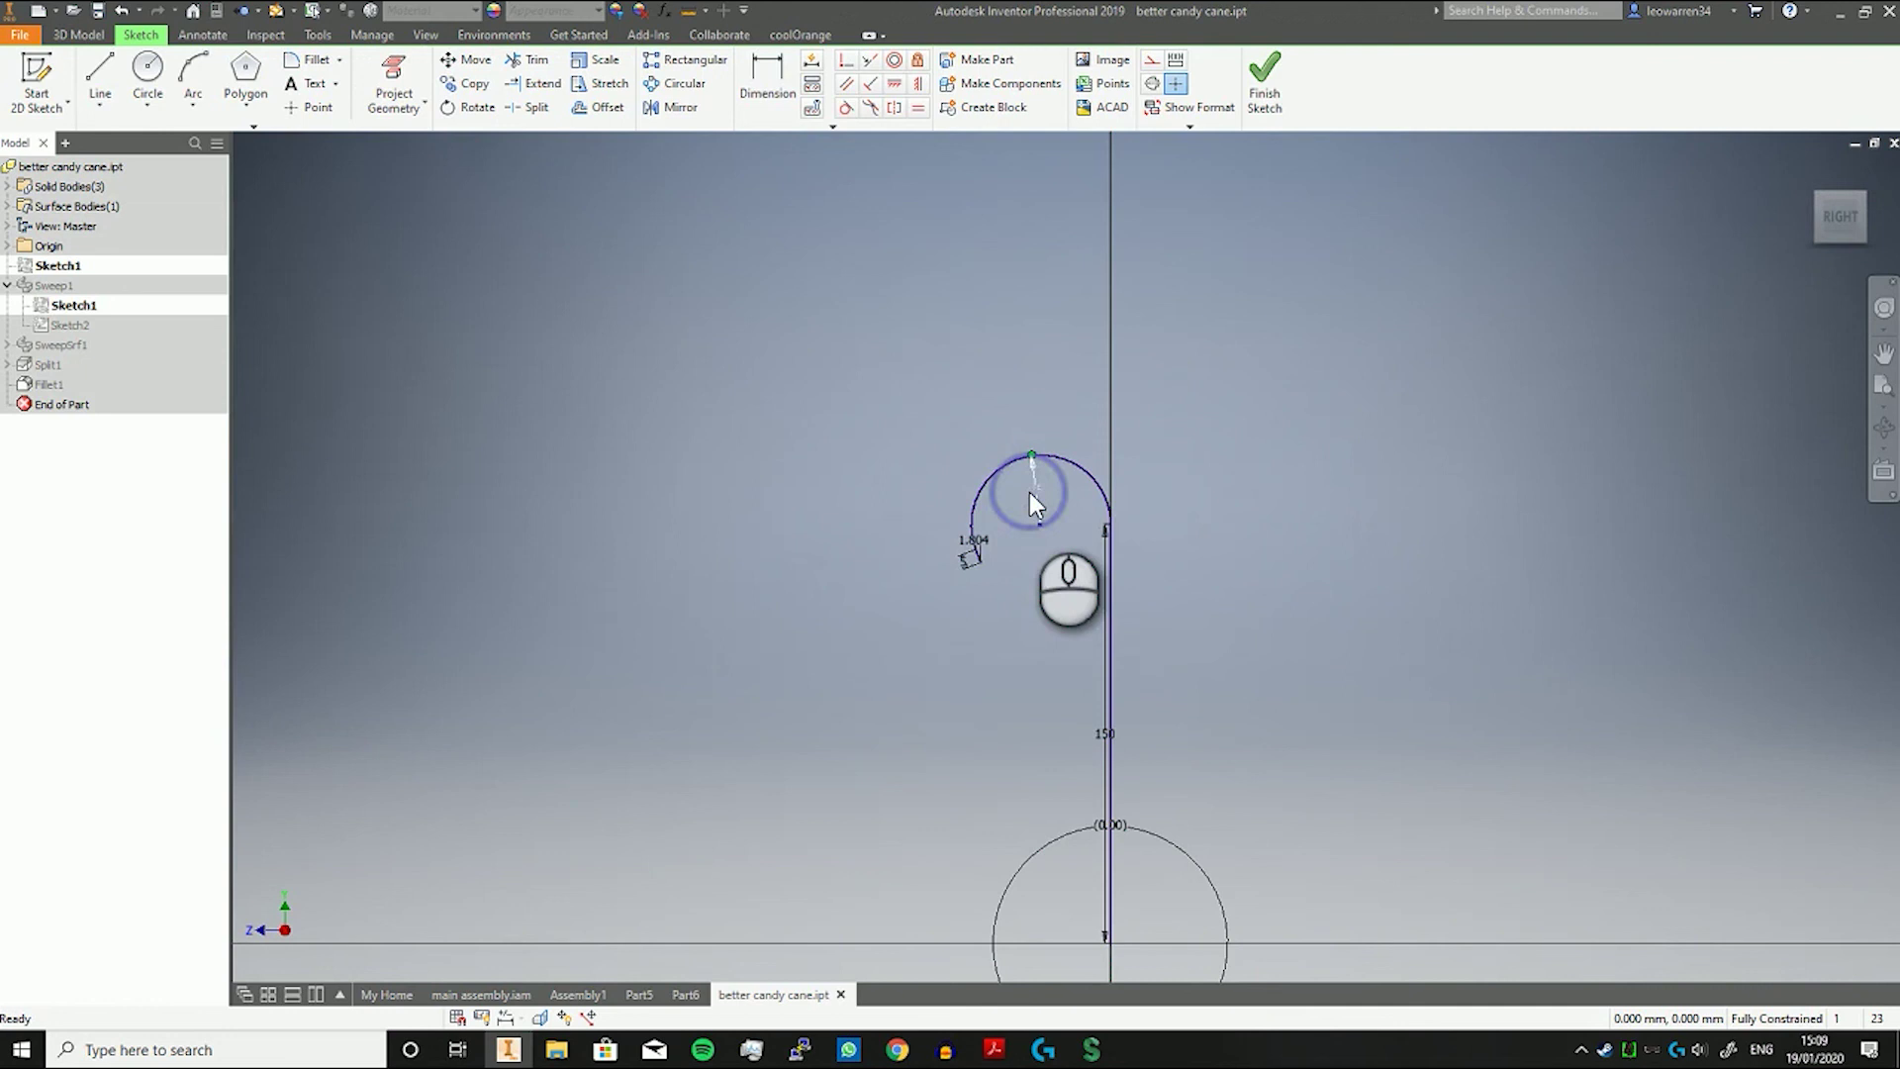
double_click(1030, 491)
drag(1017, 569, 957, 569)
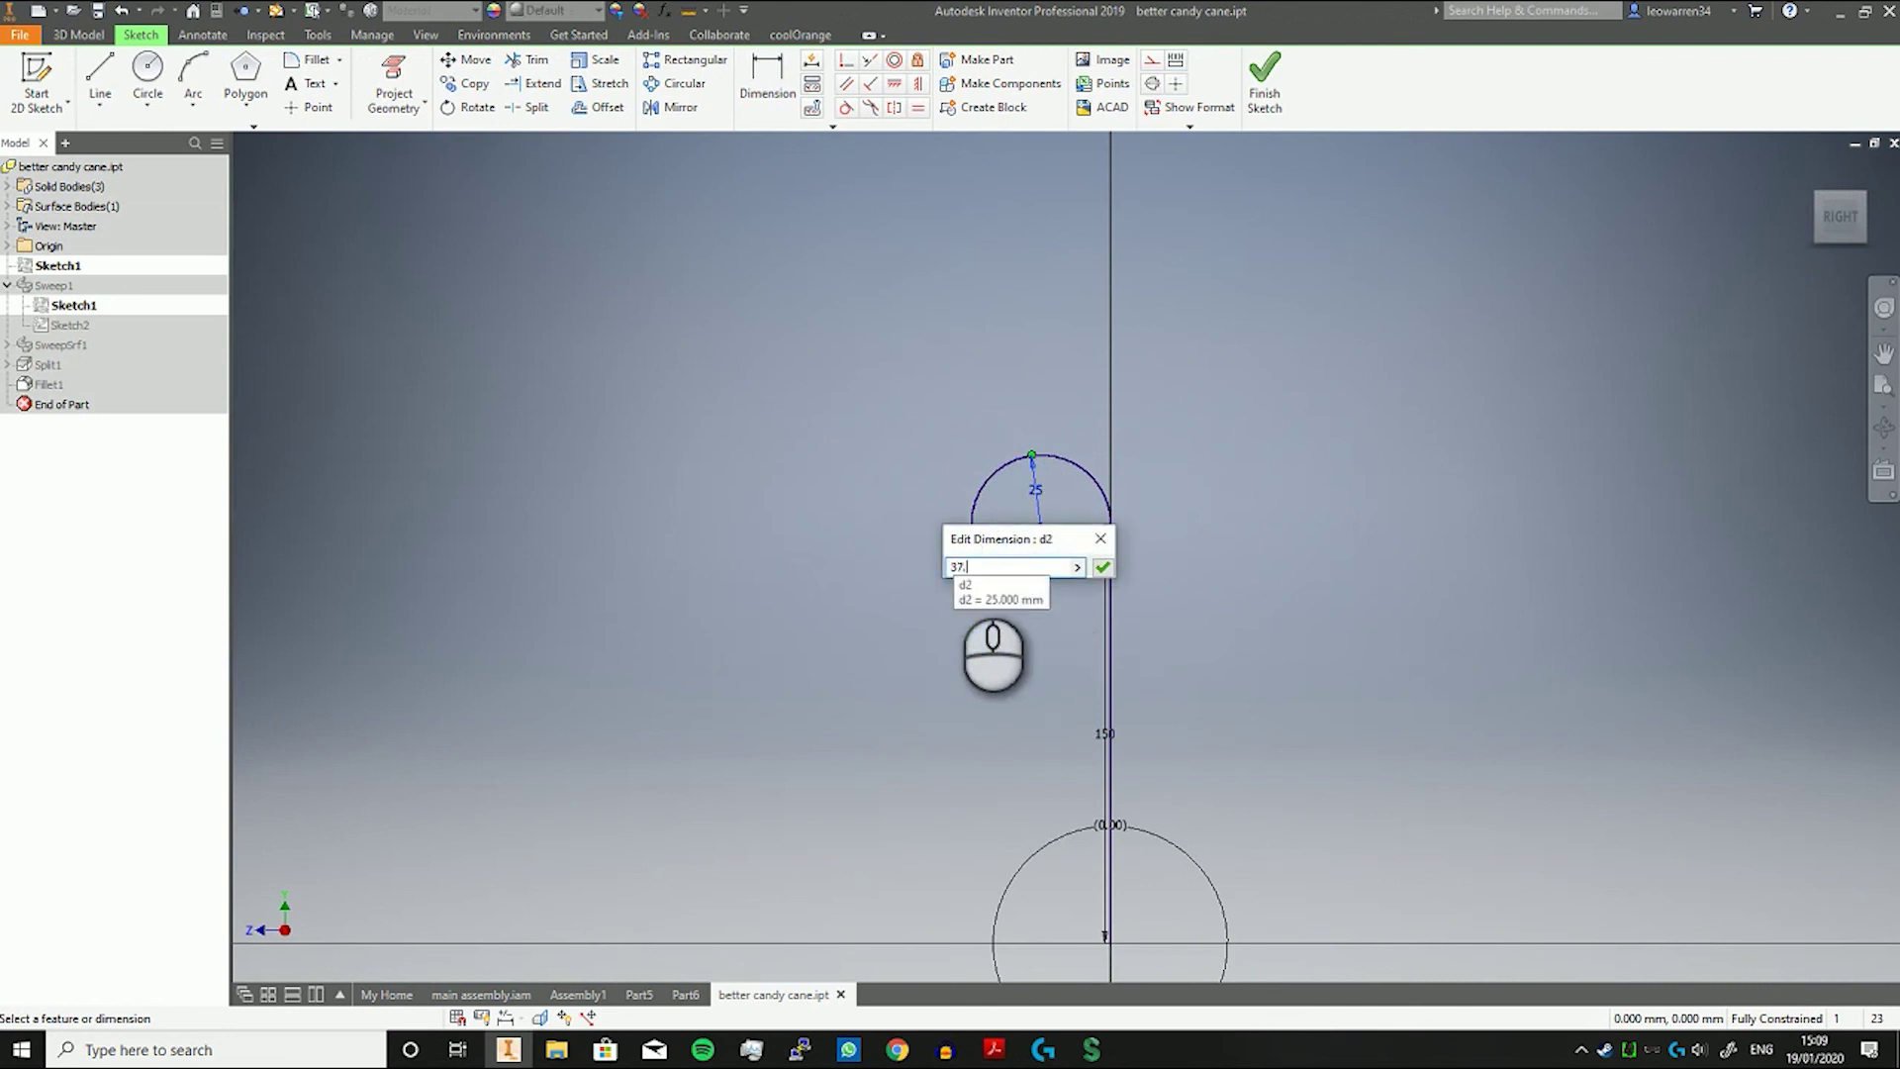
key(Return)
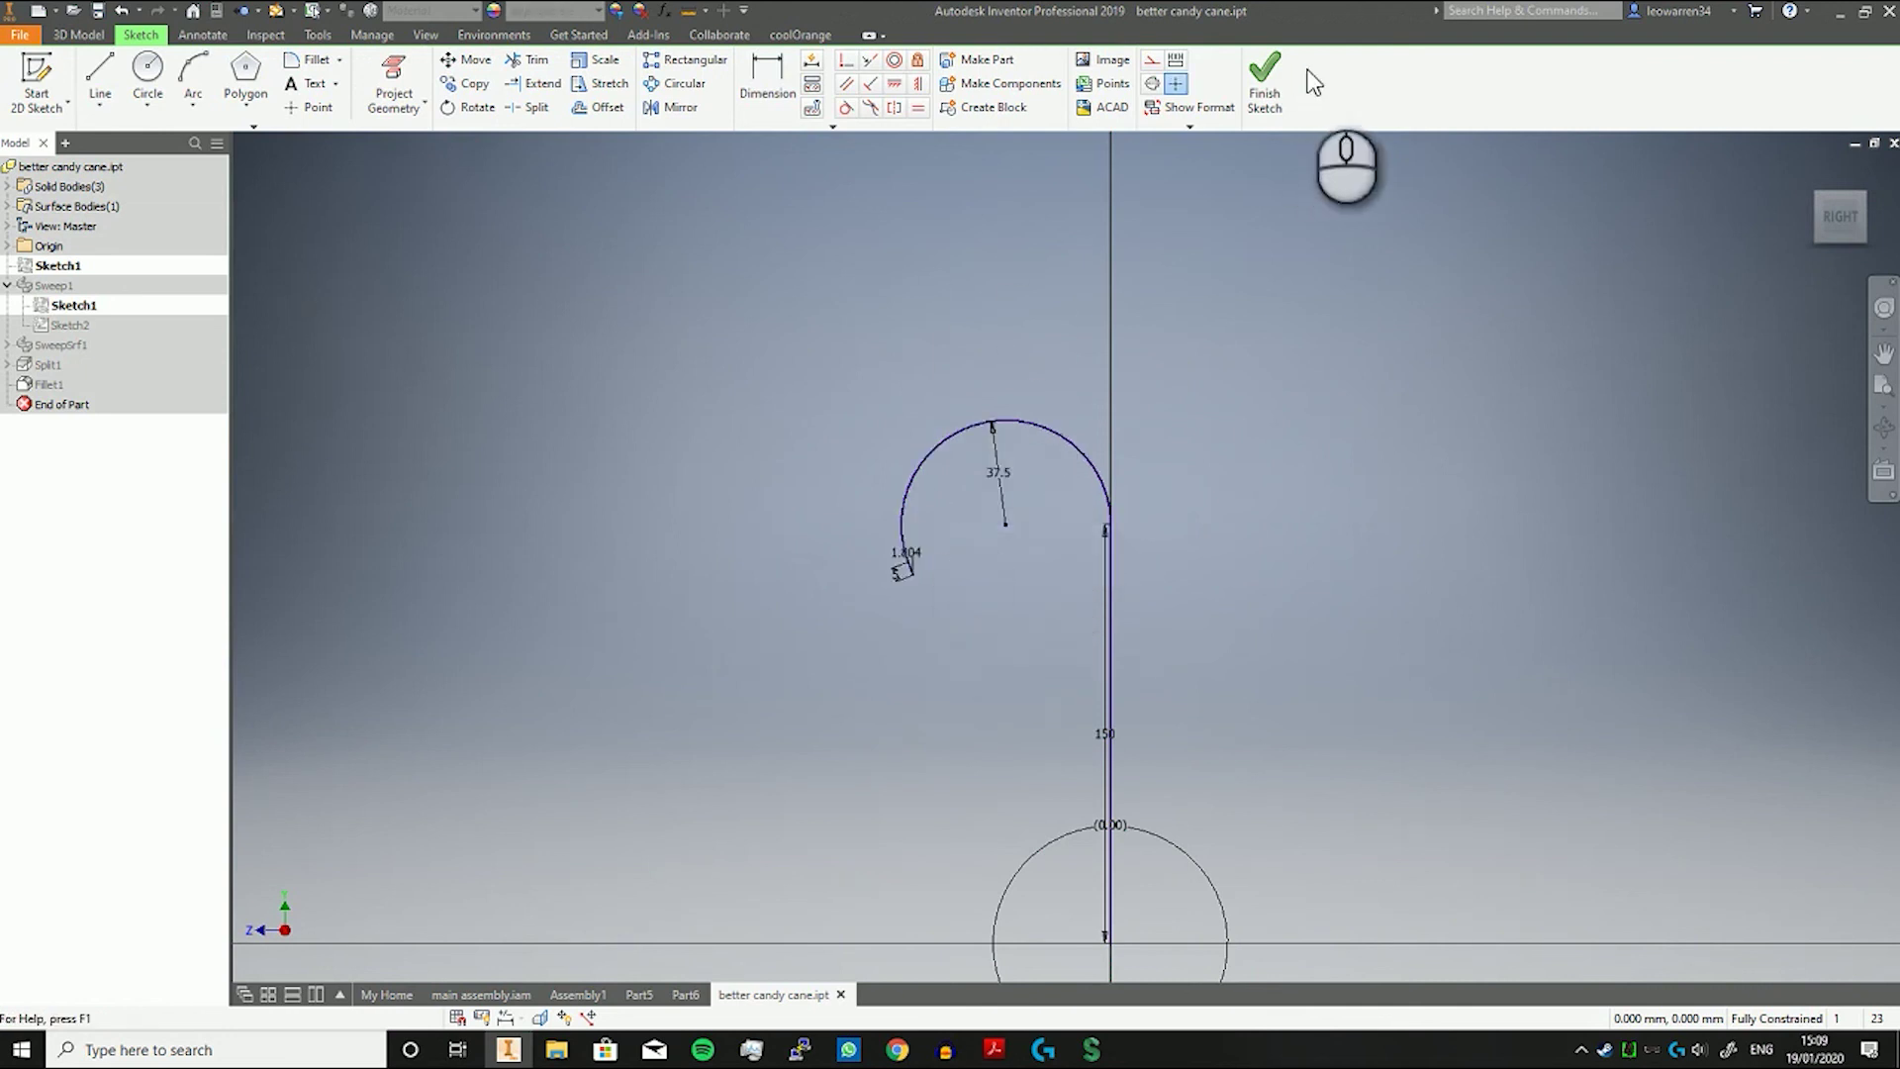
click(1270, 71)
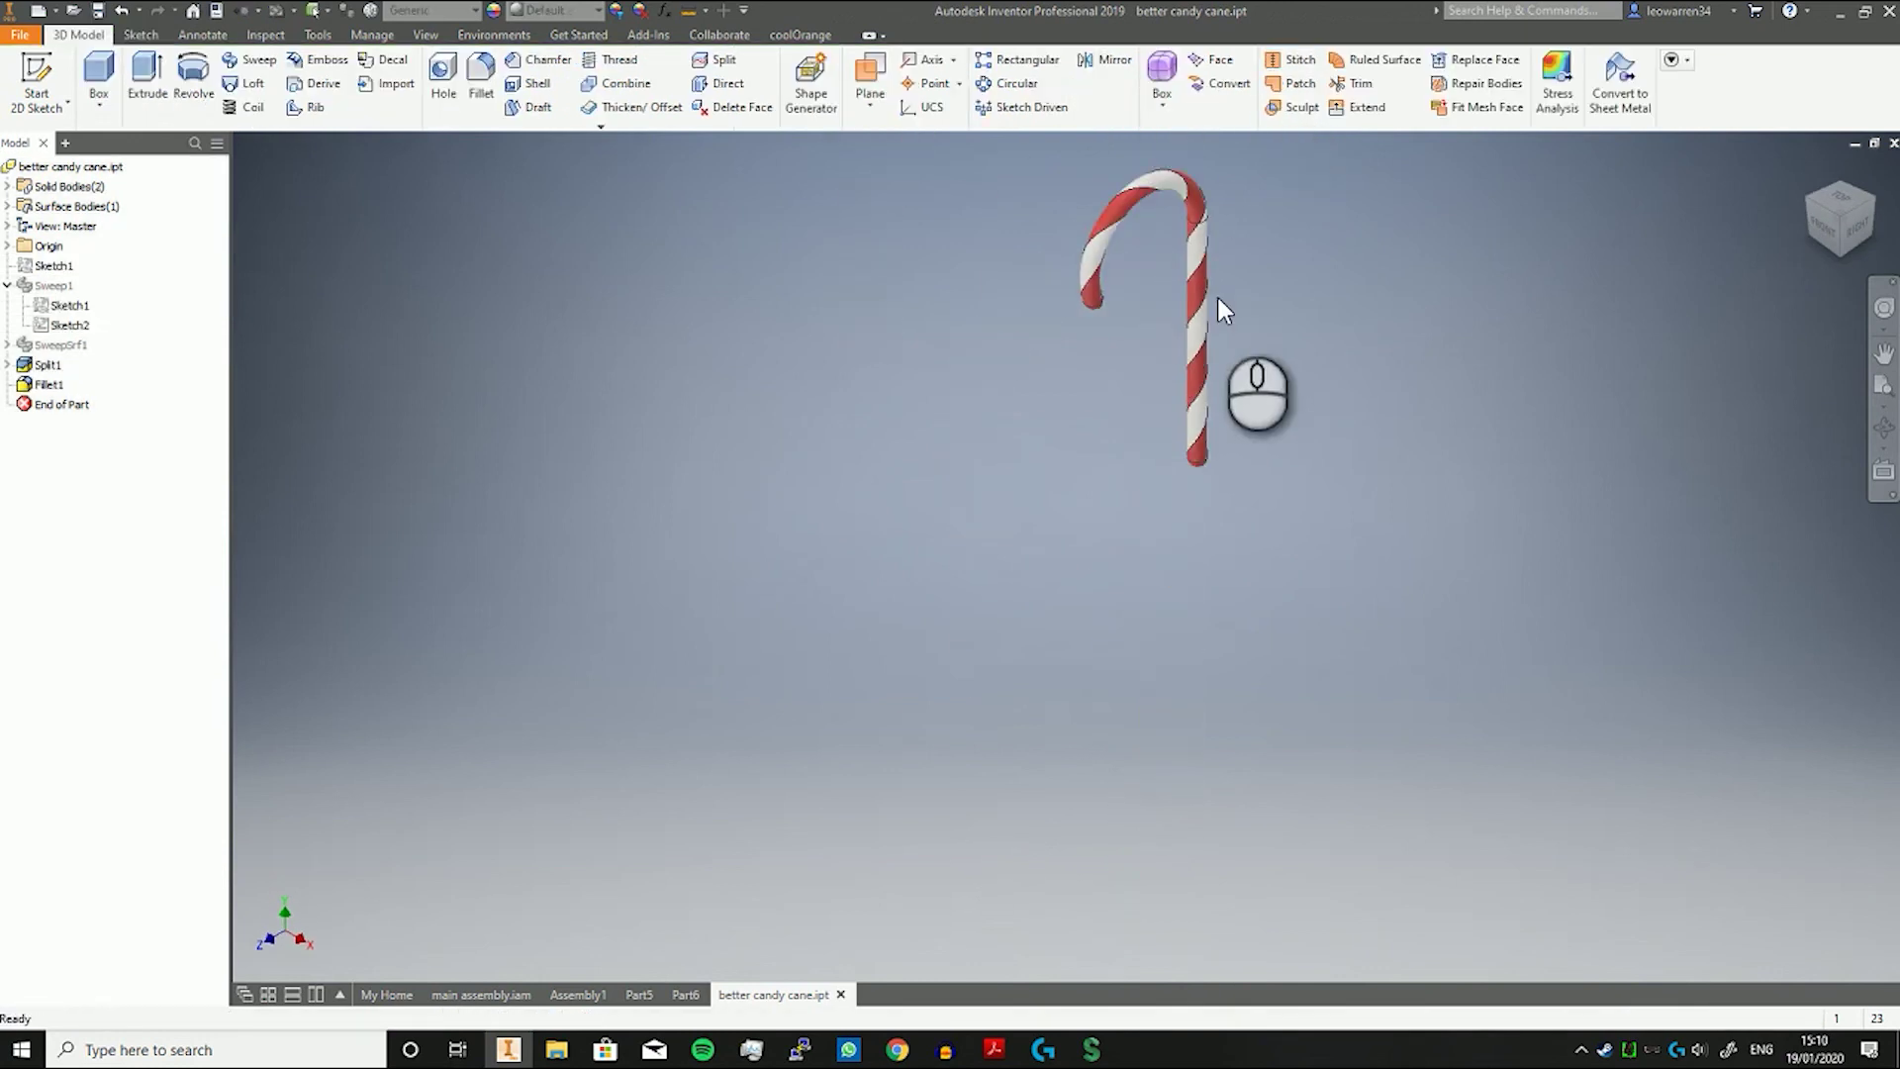
Undo the sketch finish and both dimension edits, restoring length 100 and radius 25, then finish the sketch.
middle_drag(1310, 351, 1149, 467)
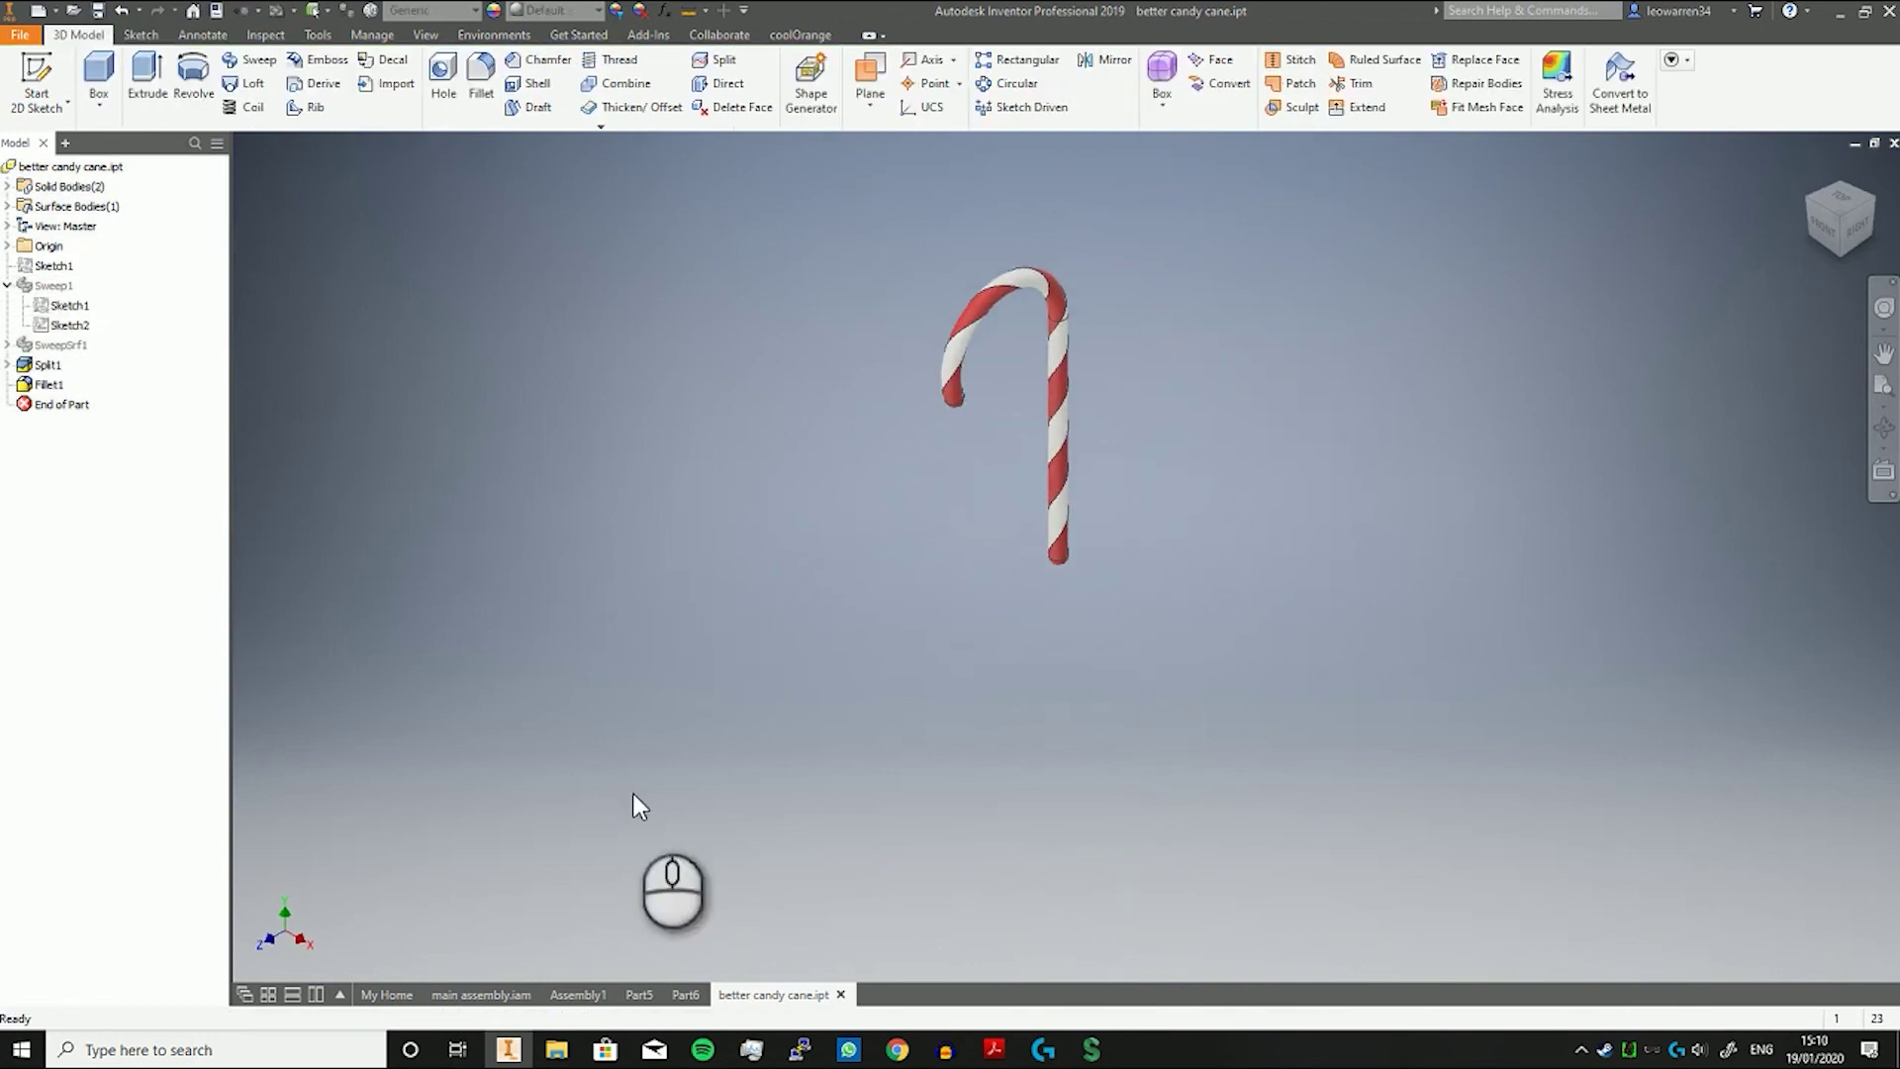
click(121, 10)
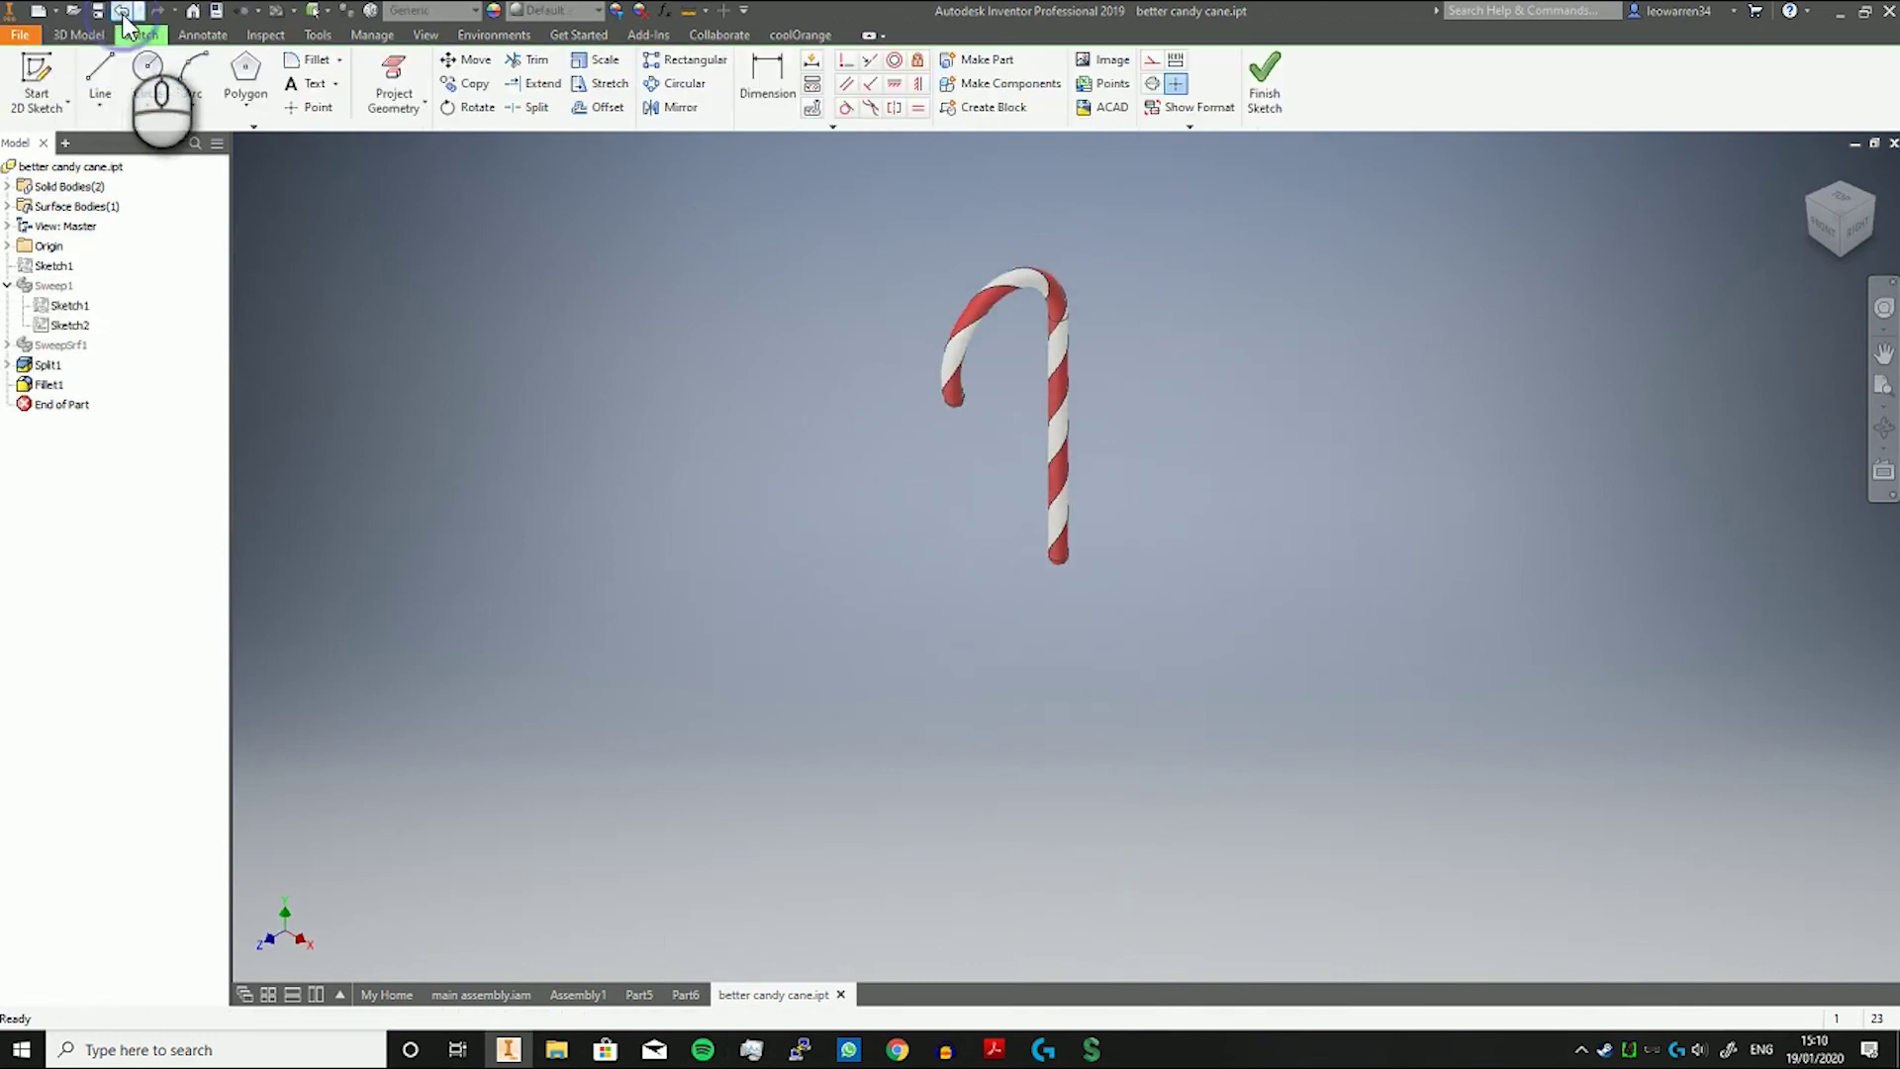
click(124, 11)
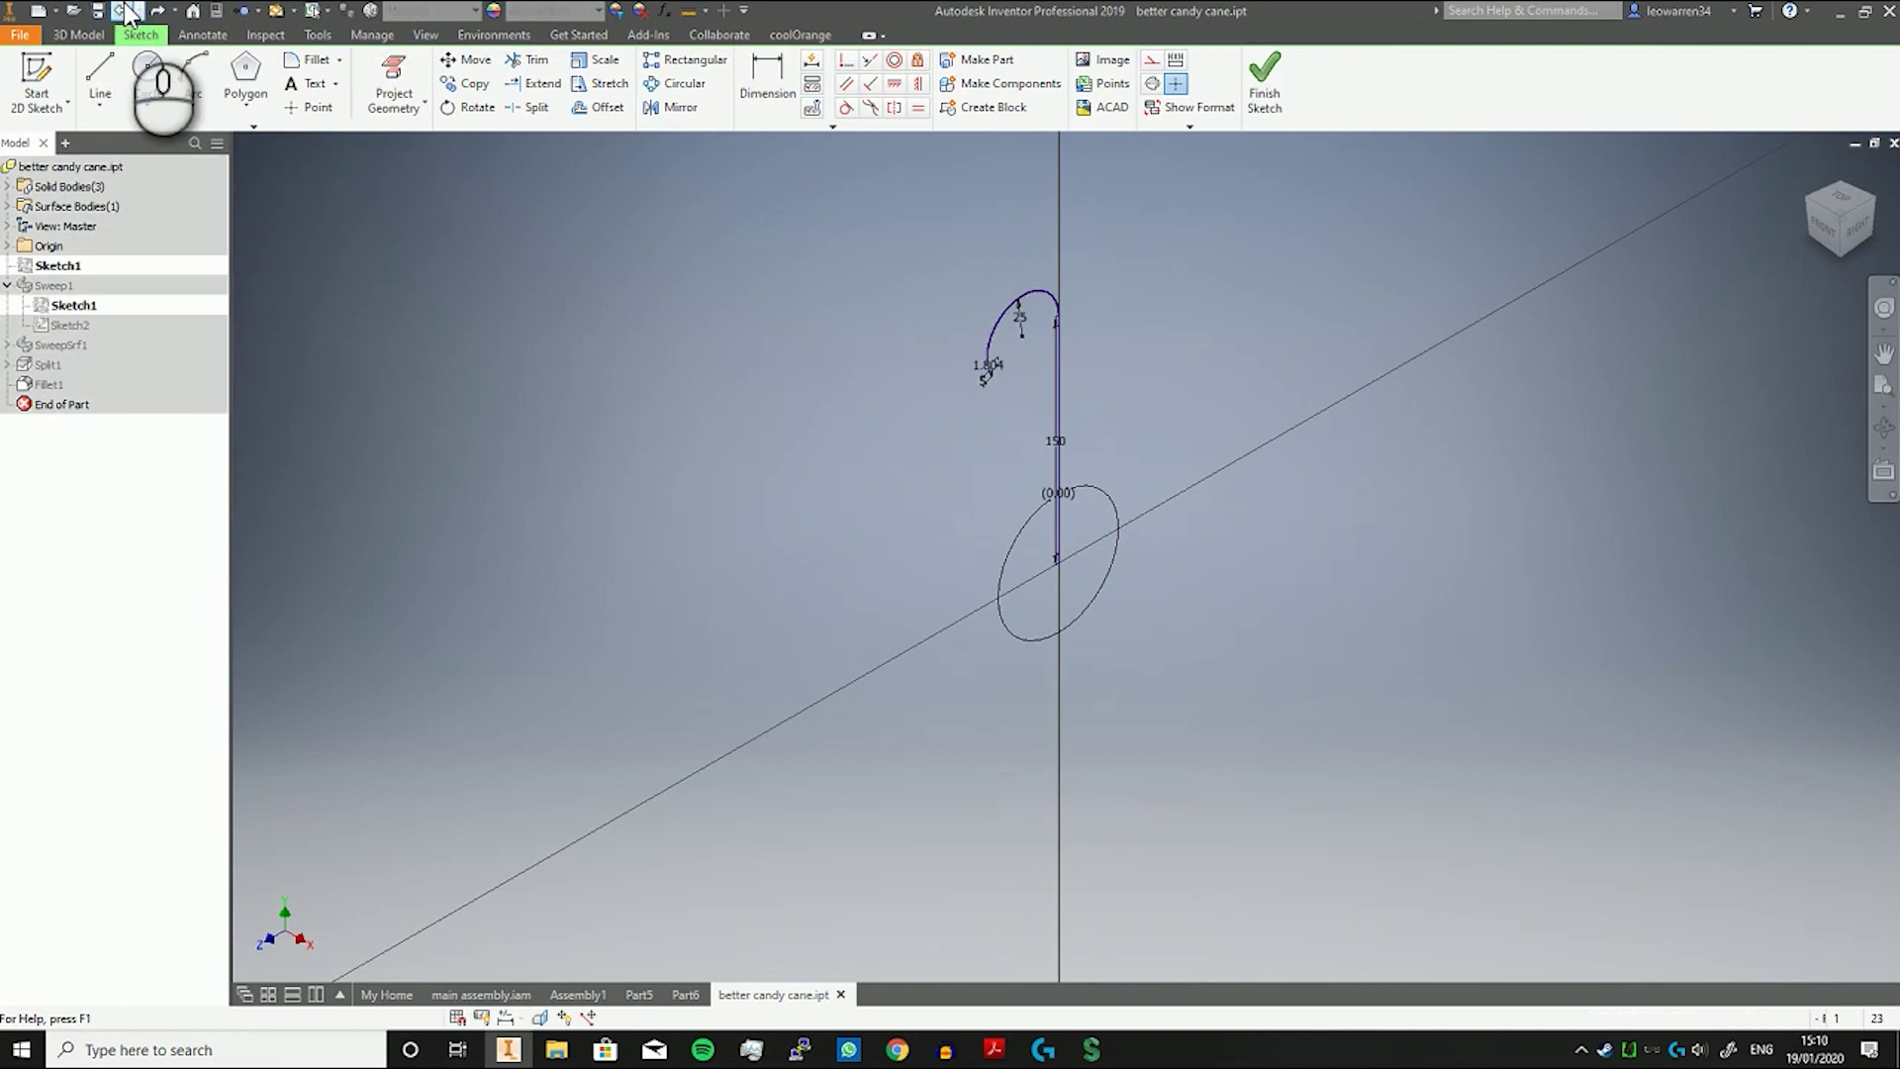
click(124, 10)
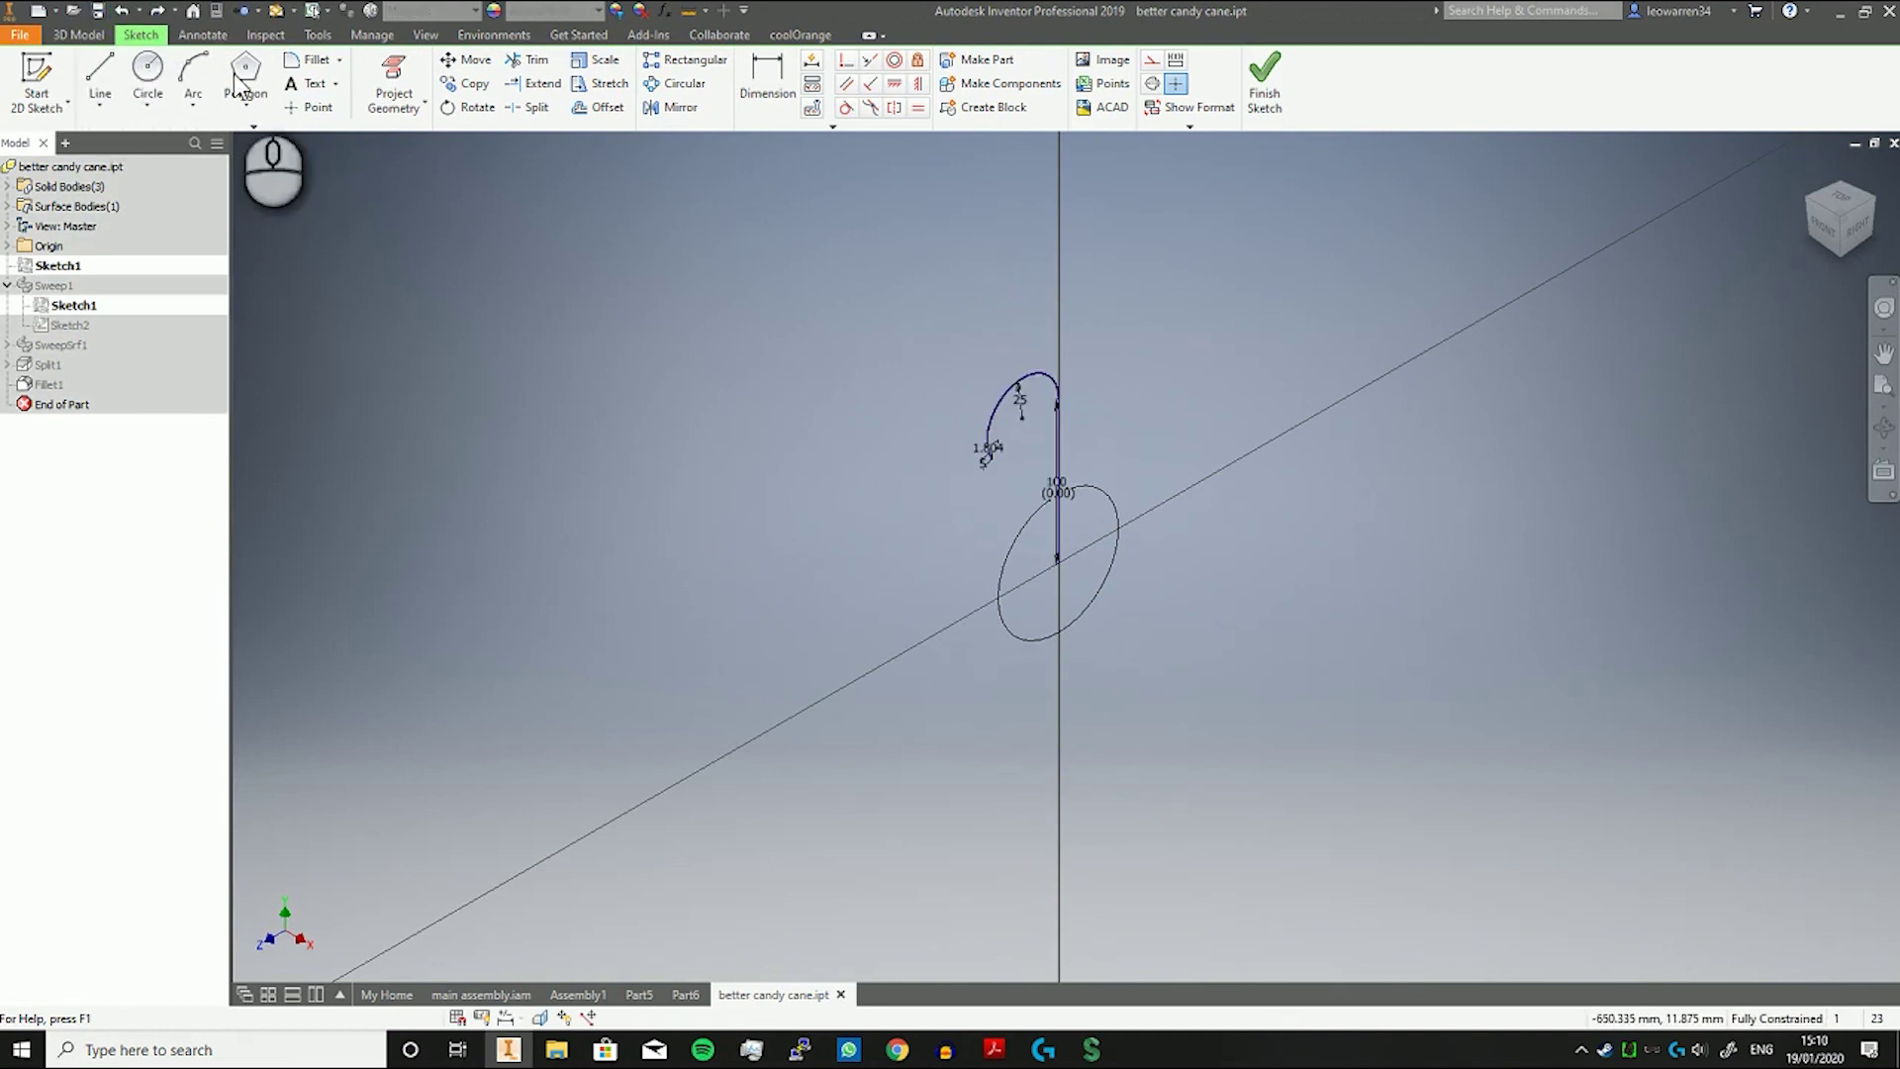
click(1264, 79)
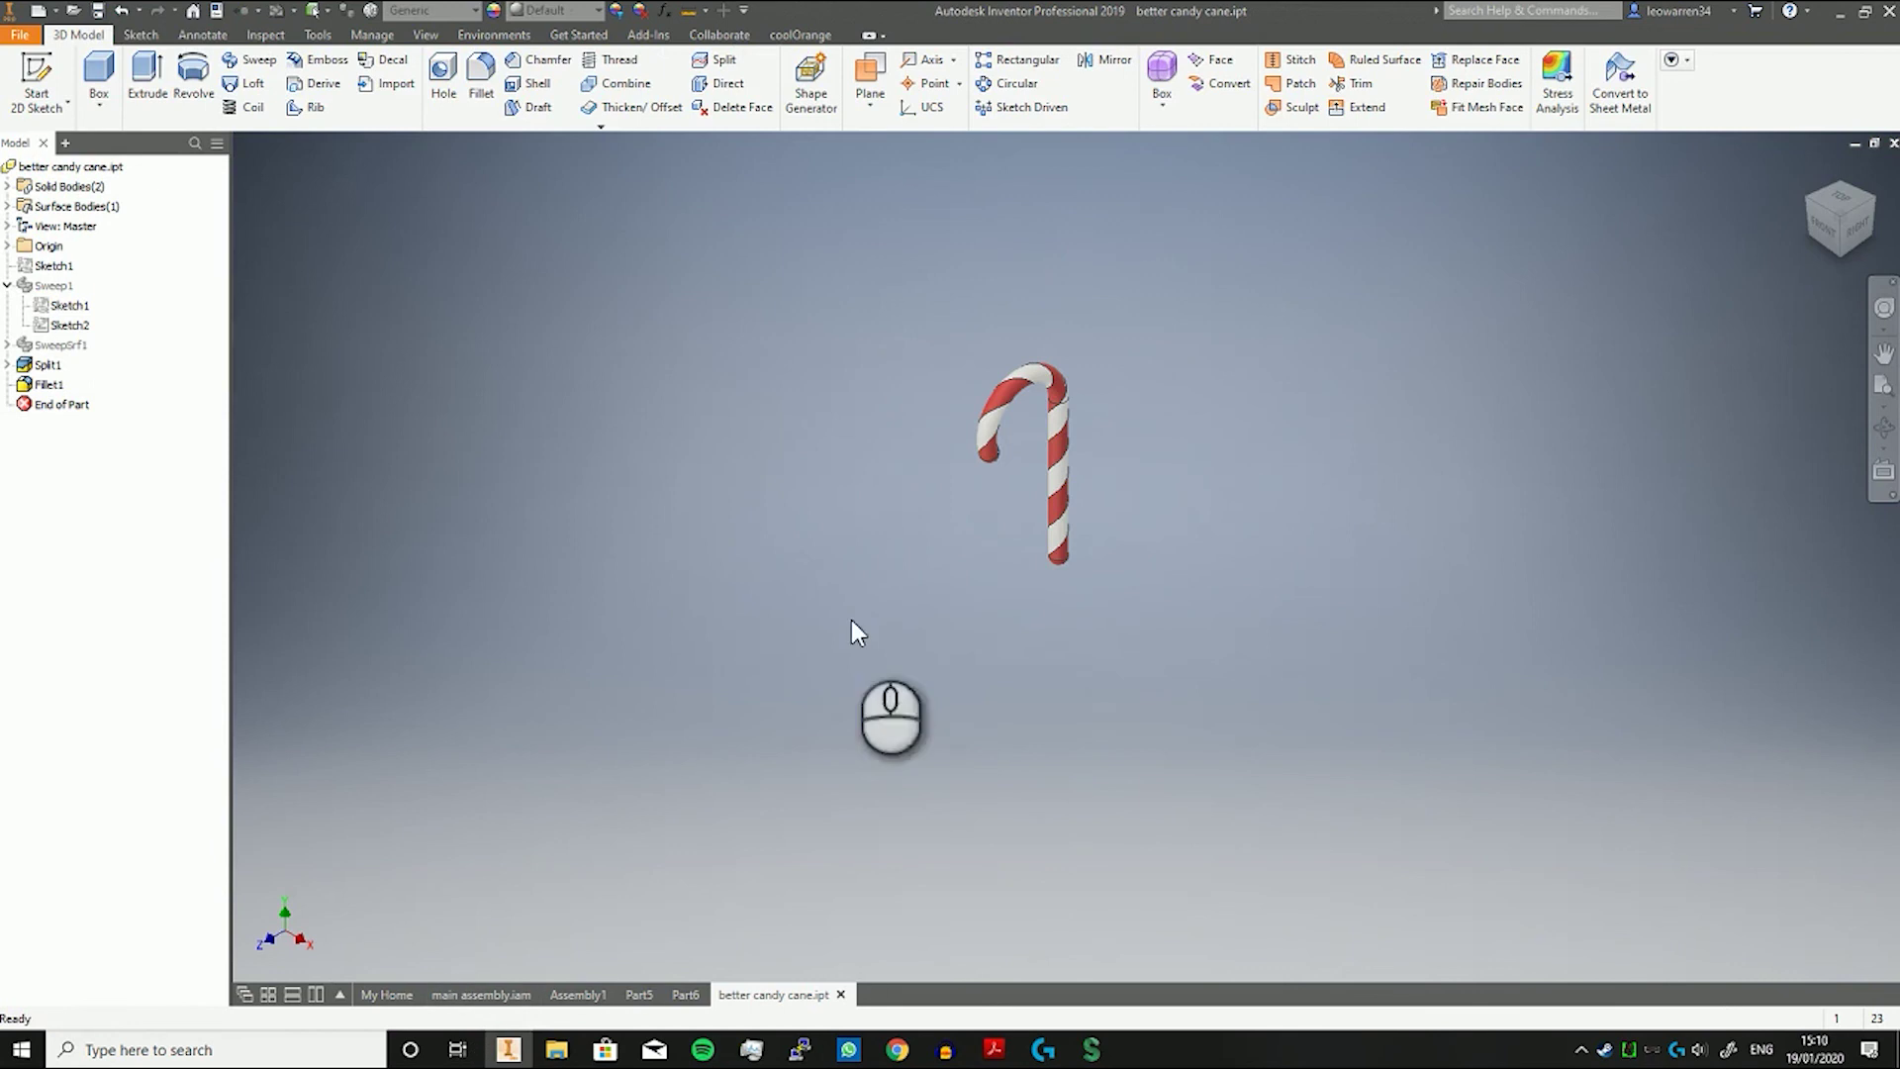
click(372, 35)
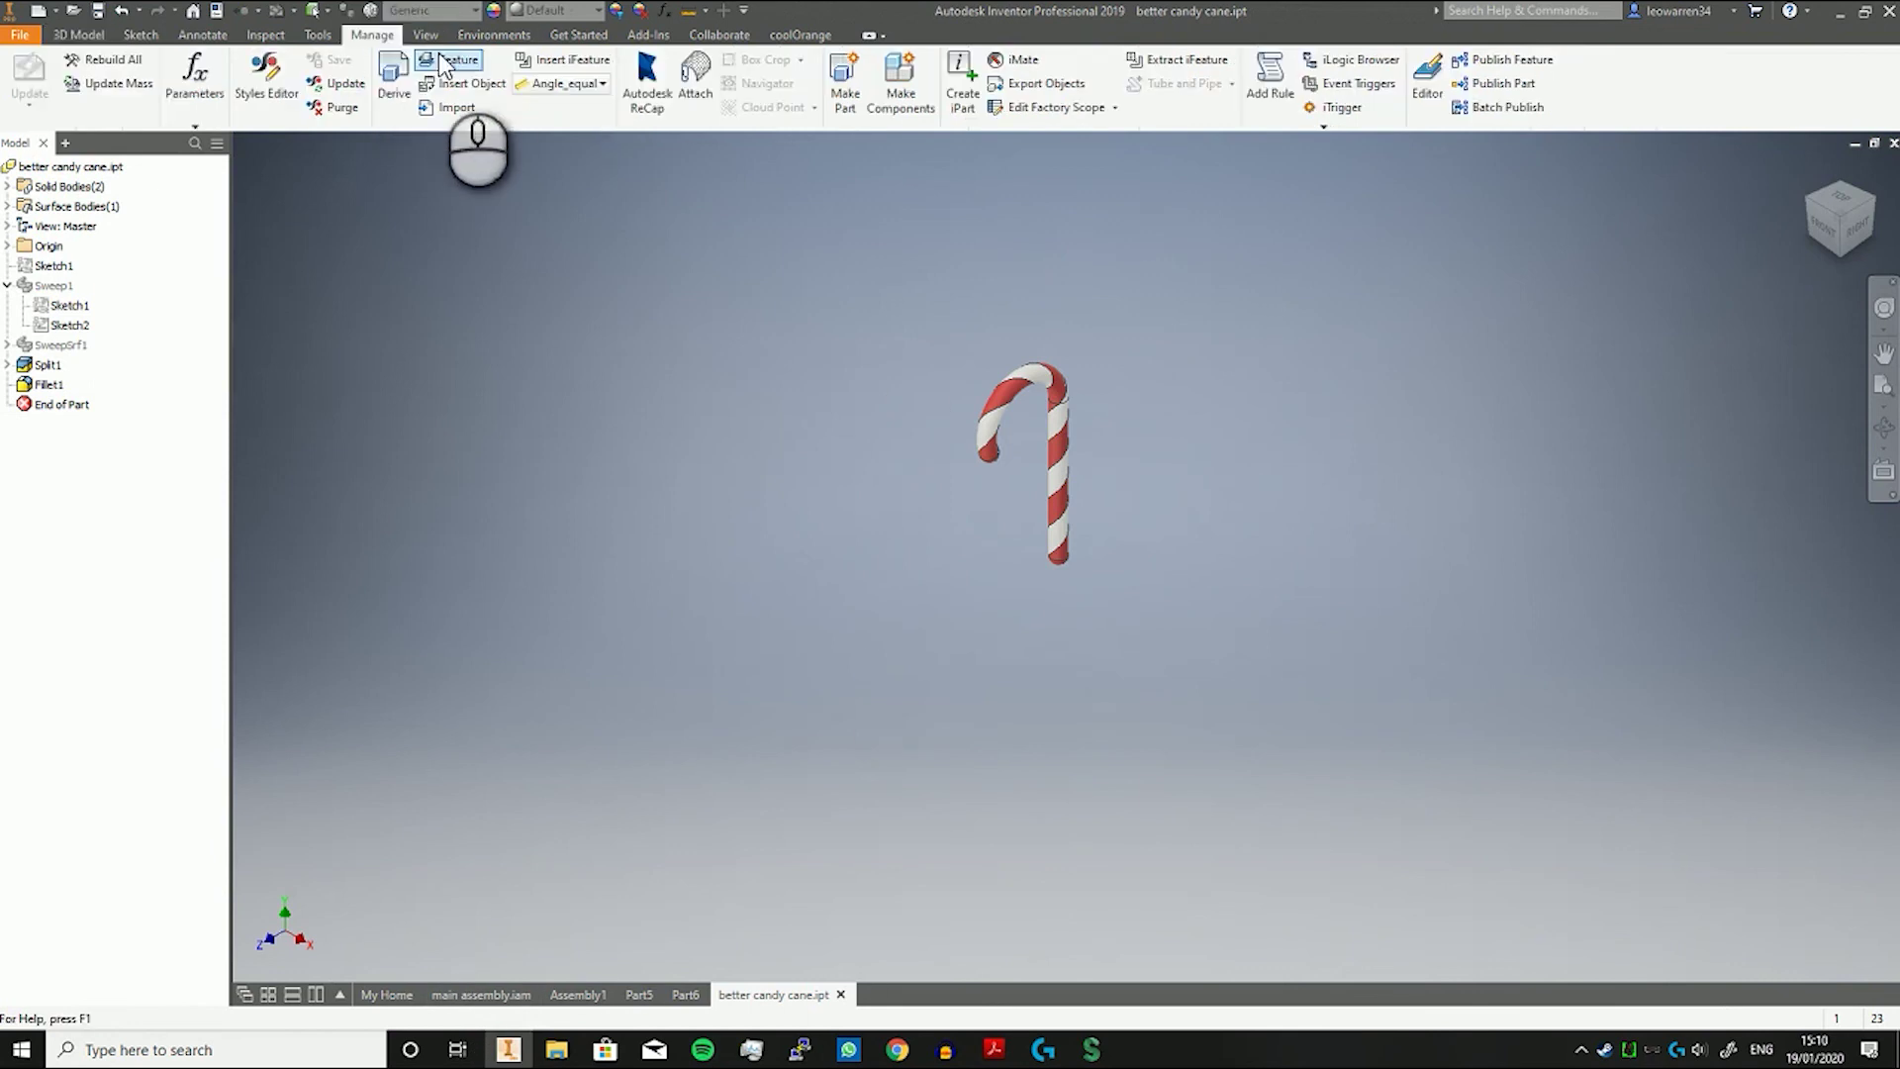
click(195, 82)
scroll(494, 698, down, 2)
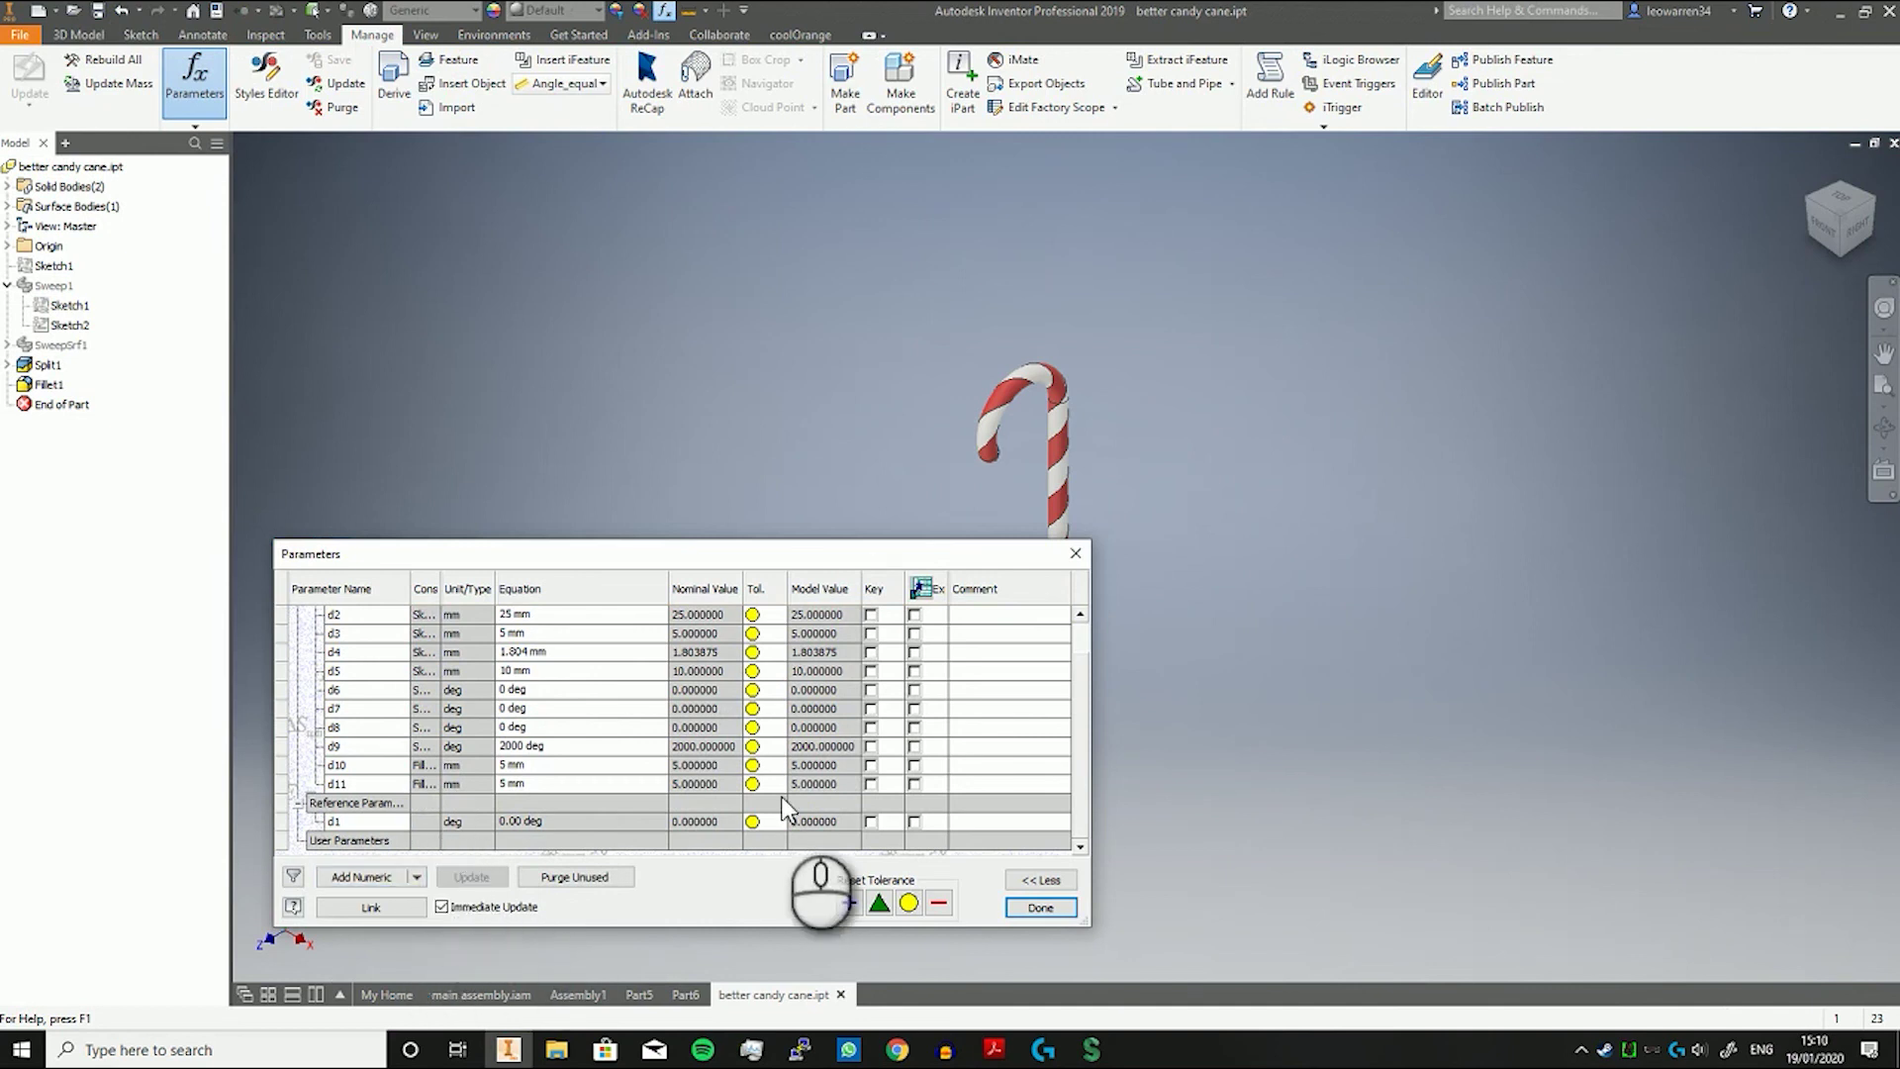
click(1075, 552)
Bring ACU_Inventor_Exam Objectives (1).pdf forward, then select and deselect the Sketching objectives text.
click(993, 1049)
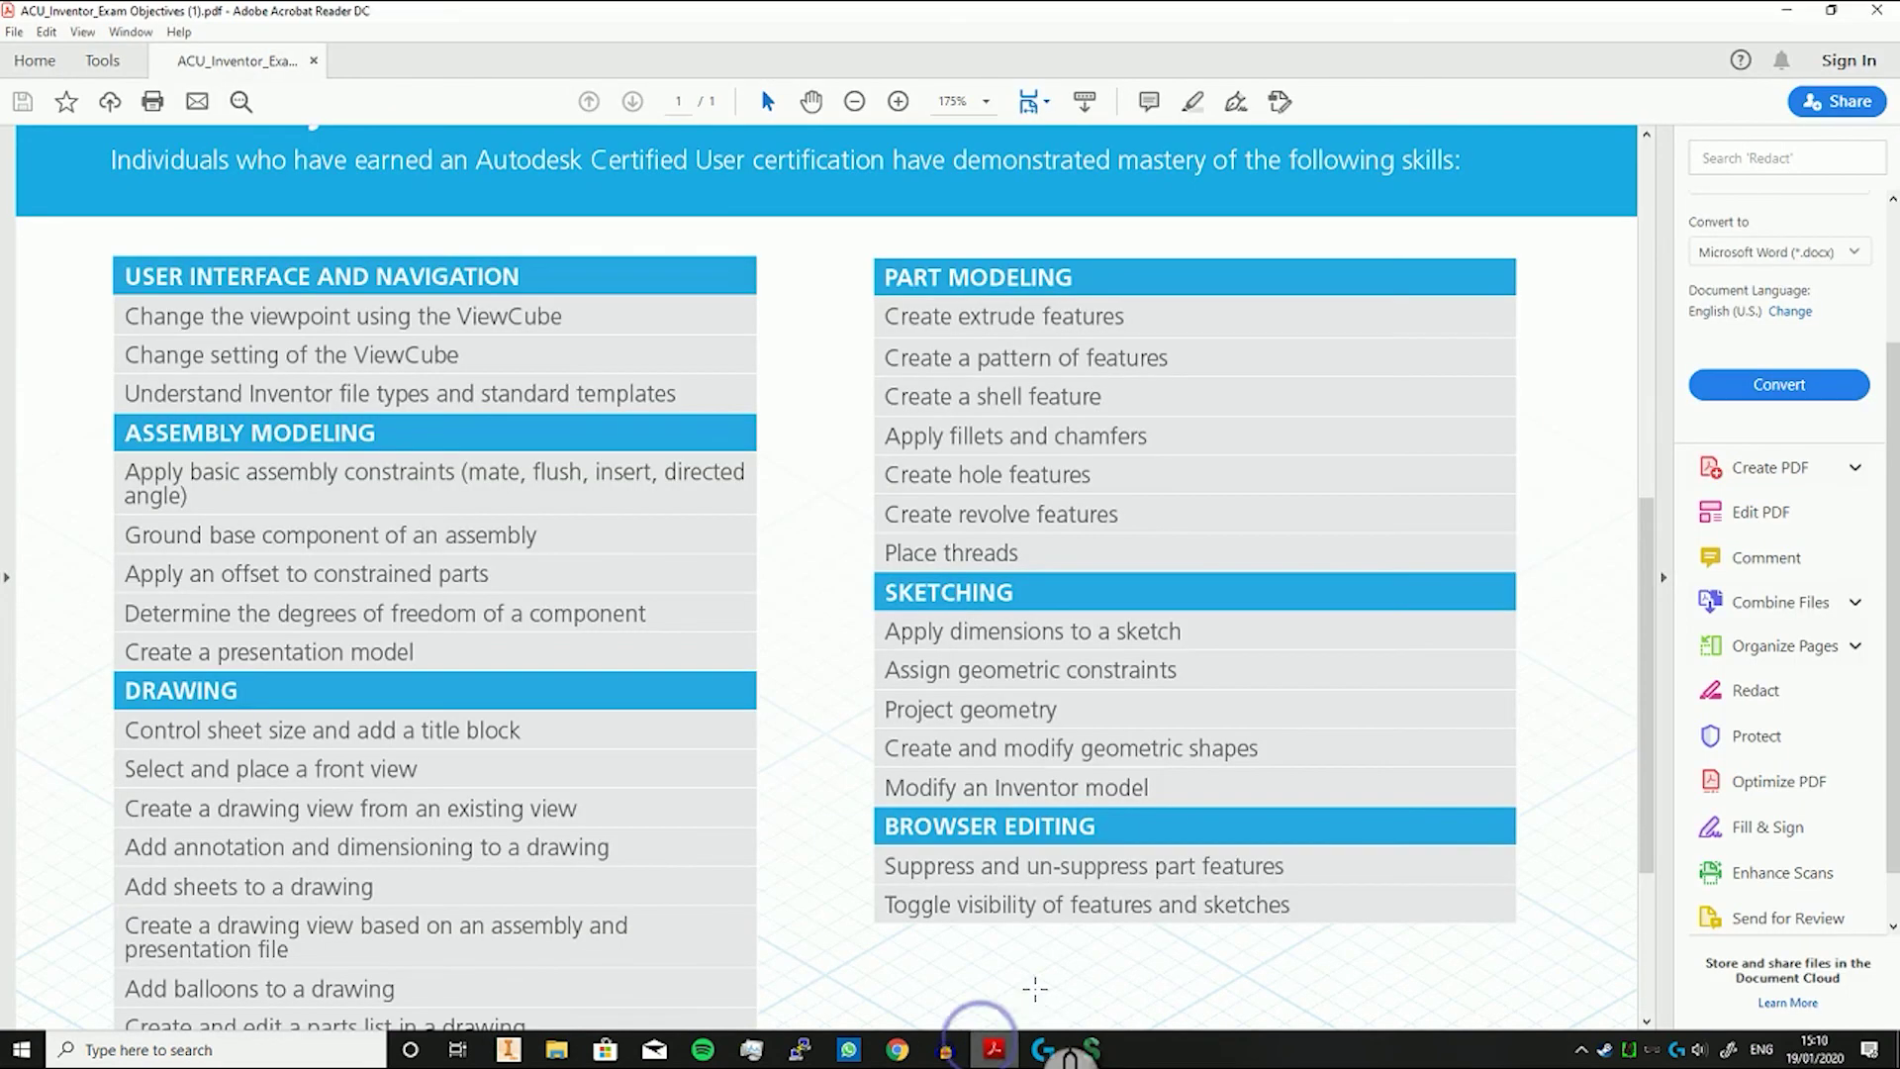
mouse_move(1156, 787)
mouse_down()
mouse_move(882, 635)
mouse_move(852, 647)
mouse_up()
click(1199, 659)
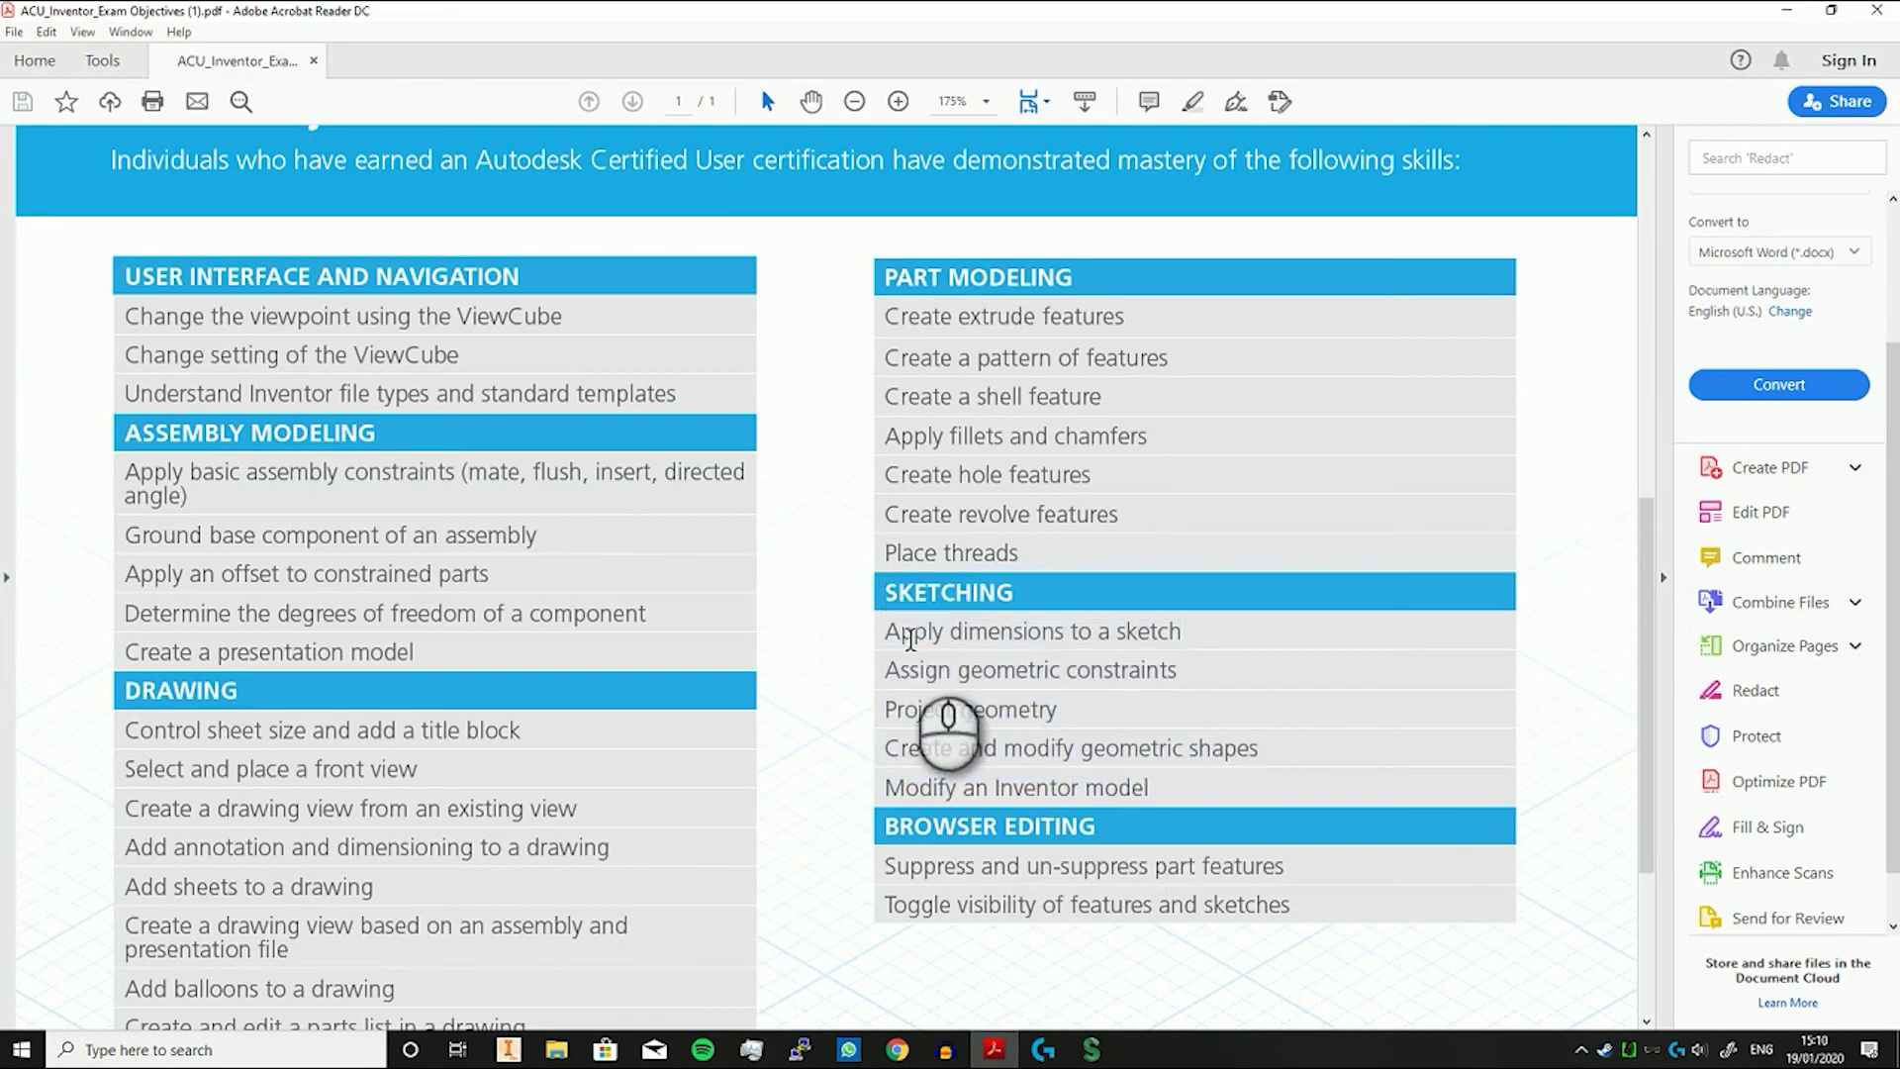